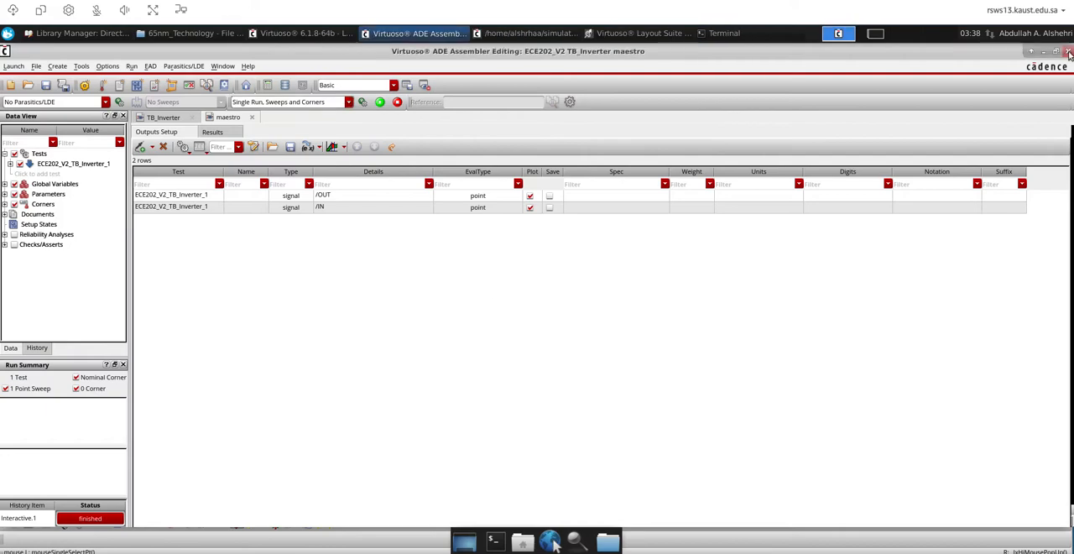
Close the TB_Inverter maestro window and the TB_Inverter layout, discarding the layout changes
{"action": "left_click", "coordinate": [1069, 53]}
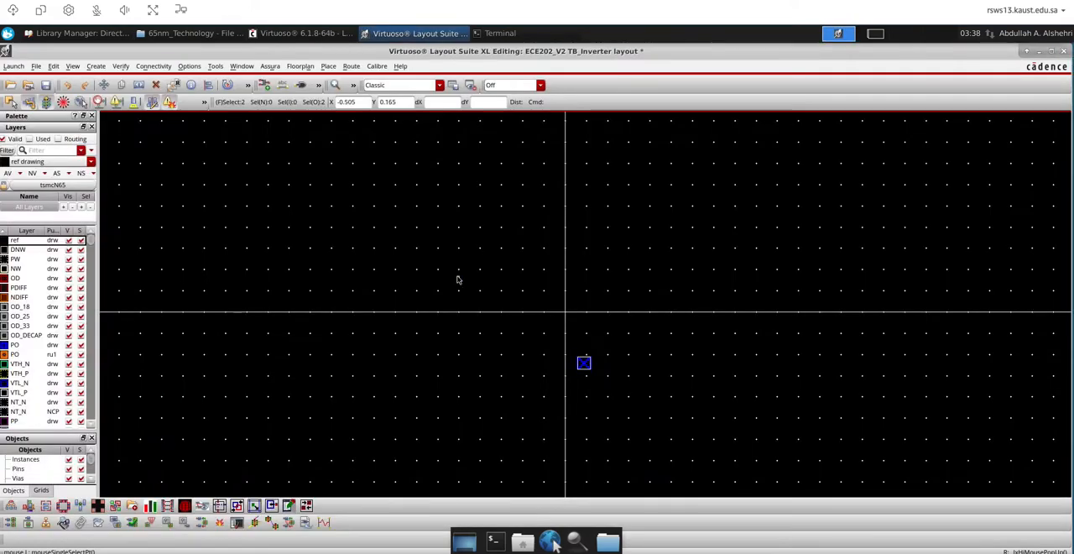
{"action": "left_click", "coordinate": [1062, 52]}
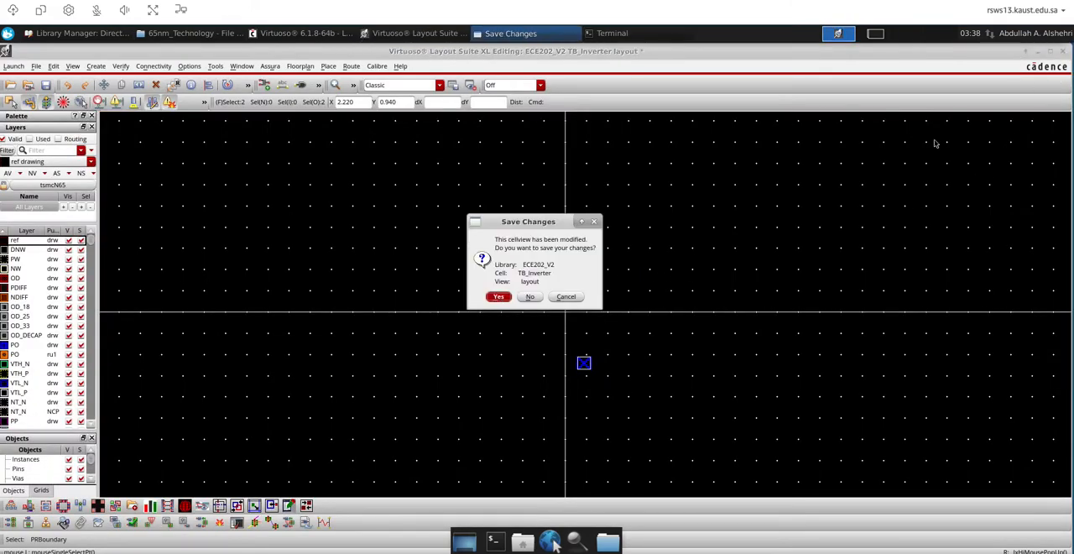
{"action": "left_click", "coordinate": [530, 297]}
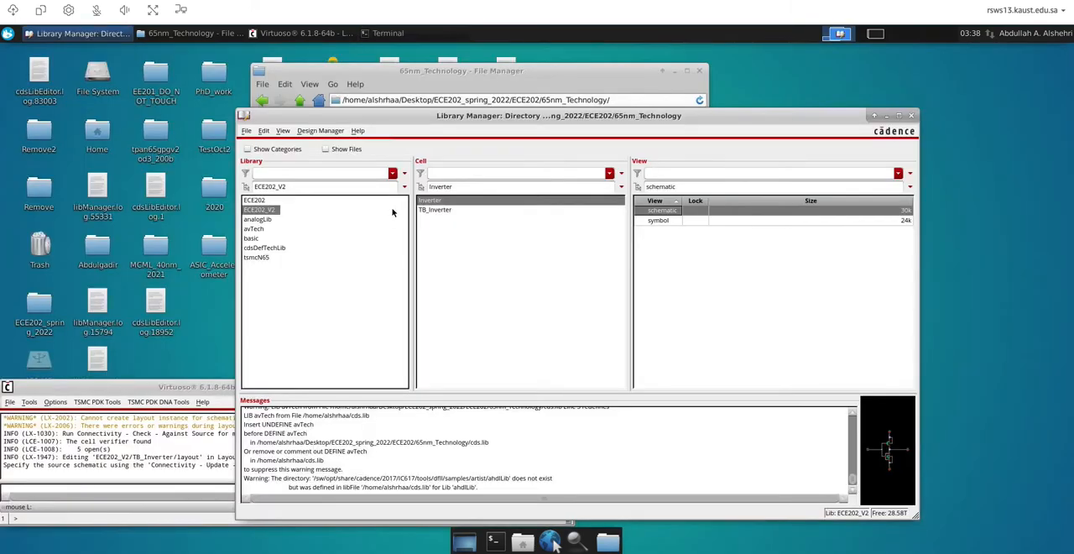
Open the schematic view of the Inverter cell in library ECE202_V2 and fit it in a maximized window
{"action": "left_click", "coordinate": [445, 210]}
{"action": "left_click", "coordinate": [432, 201]}
{"action": "left_click", "coordinate": [434, 212]}
{"action": "left_click", "coordinate": [434, 202]}
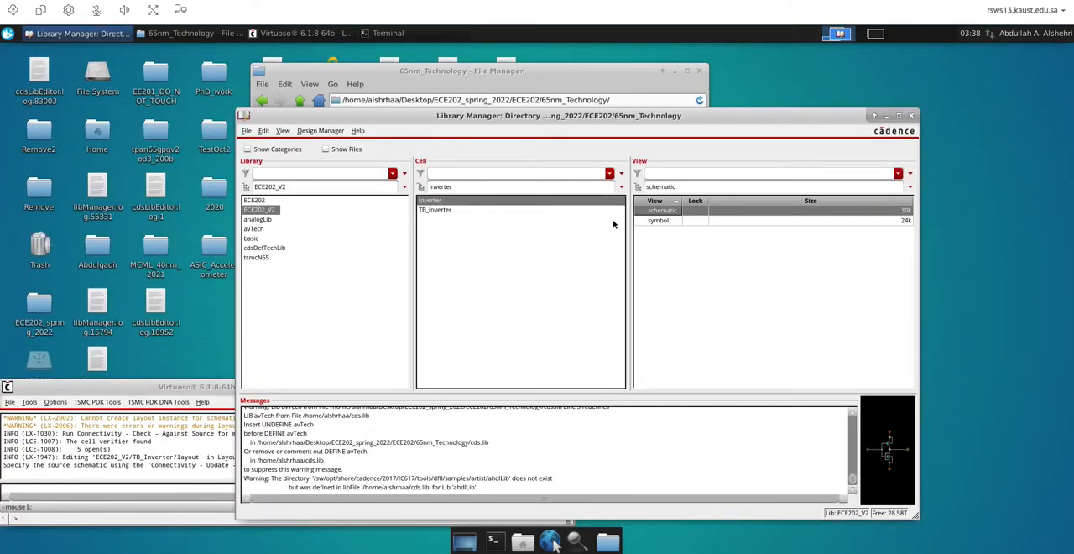
{"action": "double_click", "coordinate": [655, 214]}
{"action": "double_click", "coordinate": [550, 46]}
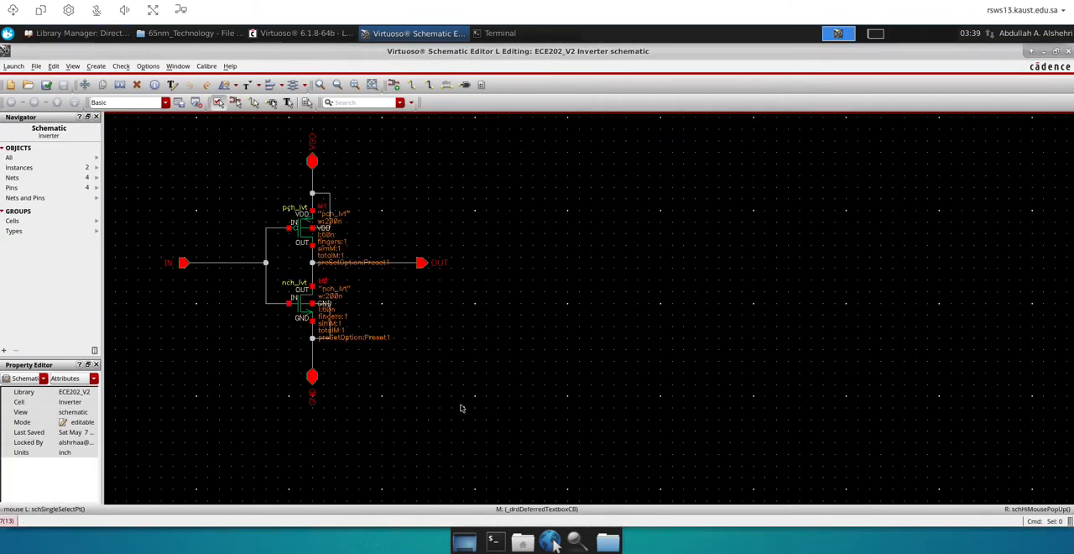
{"action": "key", "text": "f"}
Launch Layout XL from the schematic and create a new Inverter view named layout with automatic configuration
{"action": "left_click", "coordinate": [13, 65]}
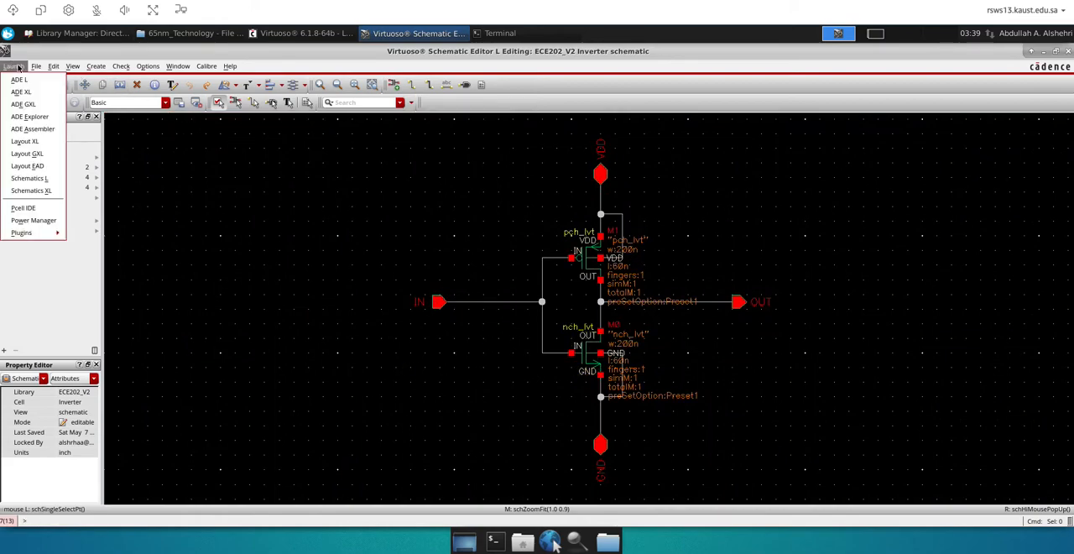
{"action": "left_click", "coordinate": [26, 145]}
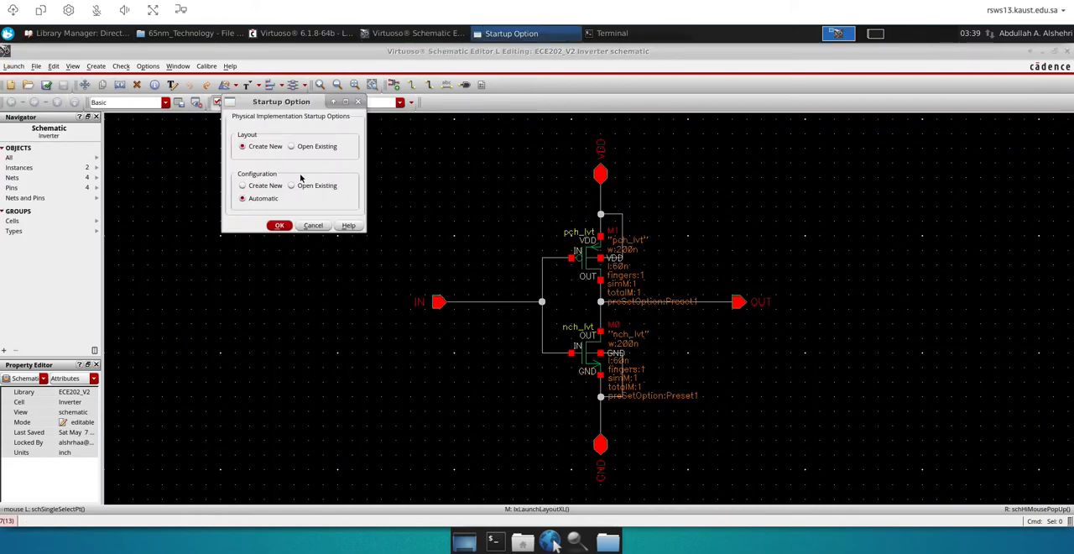
{"action": "left_click", "coordinate": [278, 226]}
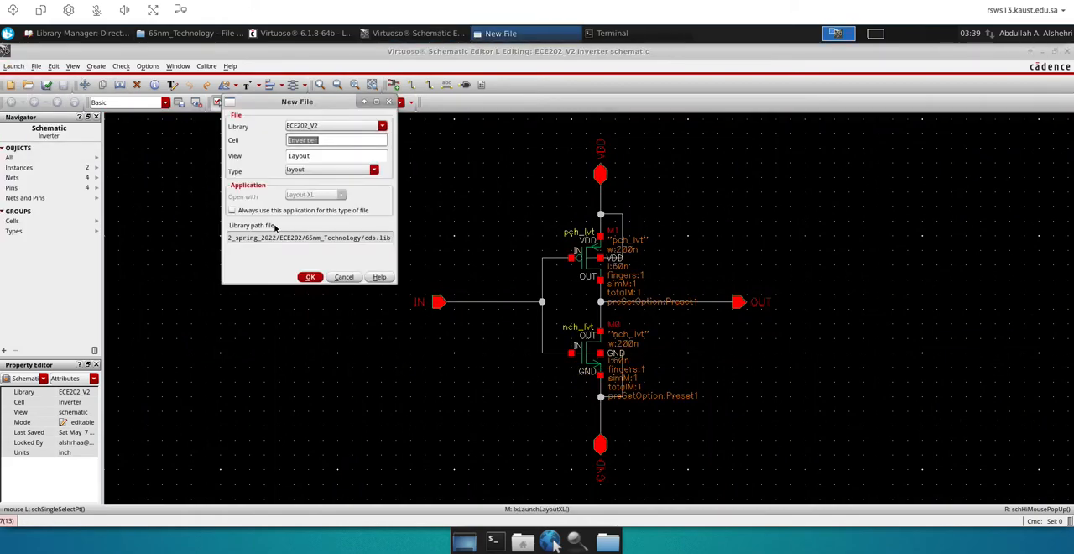
{"action": "left_click", "coordinate": [321, 156]}
{"action": "double_click", "coordinate": [320, 156]}
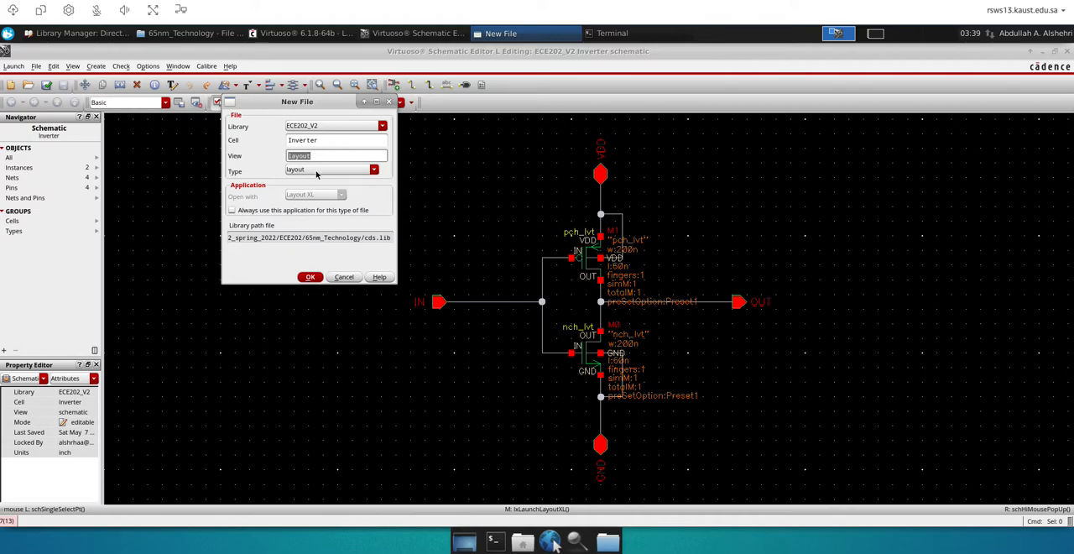
{"action": "left_click", "coordinate": [310, 278]}
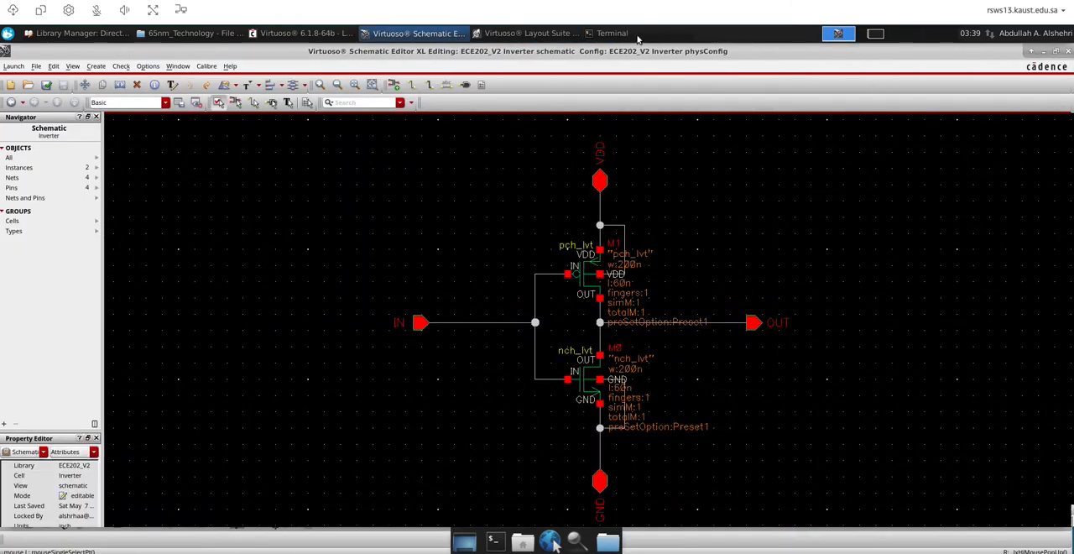
Generate all layout objects from the source schematic in the Inverter layout using the default generation settings
{"action": "left_click", "coordinate": [541, 40]}
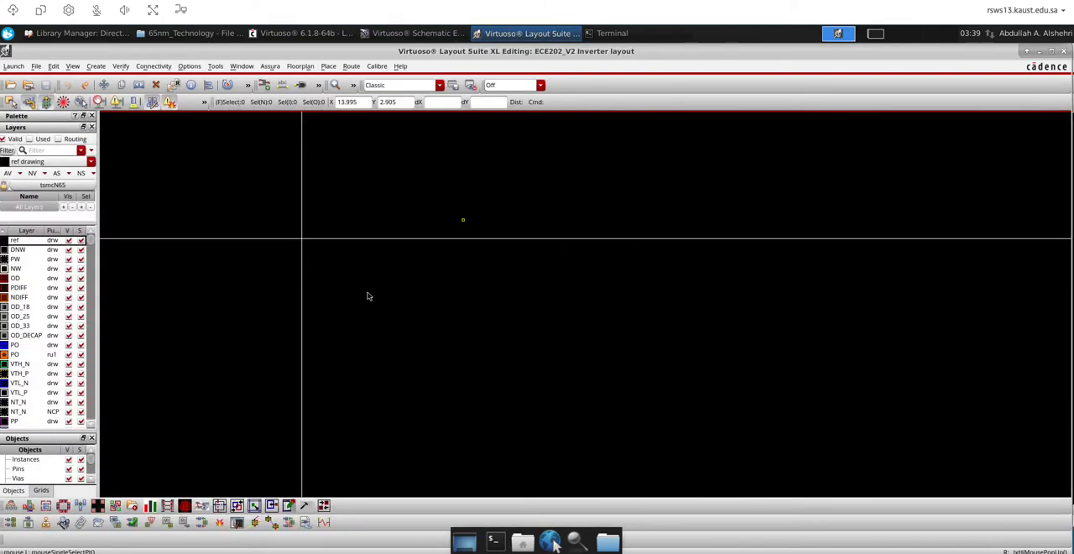
{"action": "left_click", "coordinate": [13, 524]}
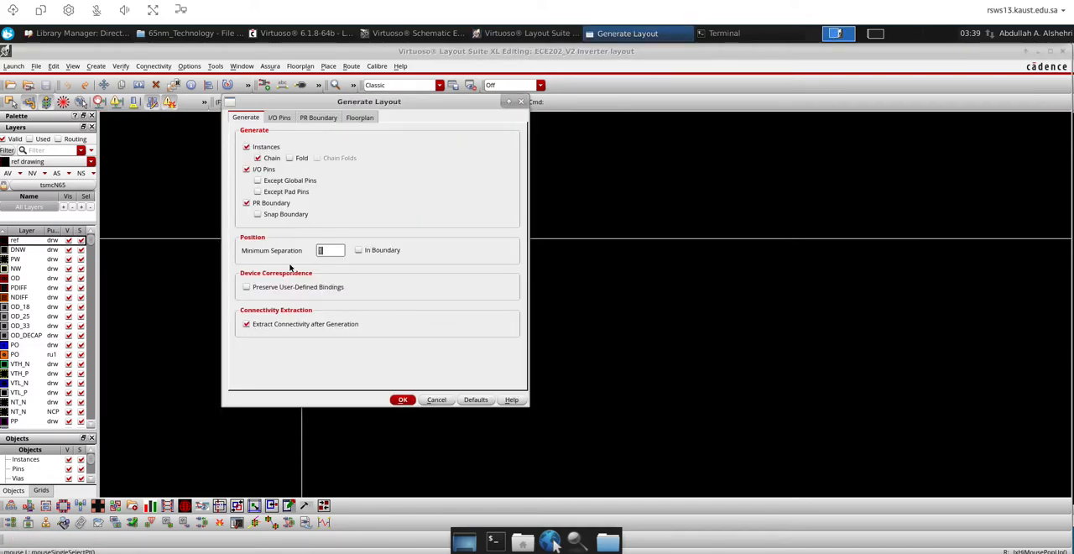
{"action": "left_click", "coordinate": [402, 400]}
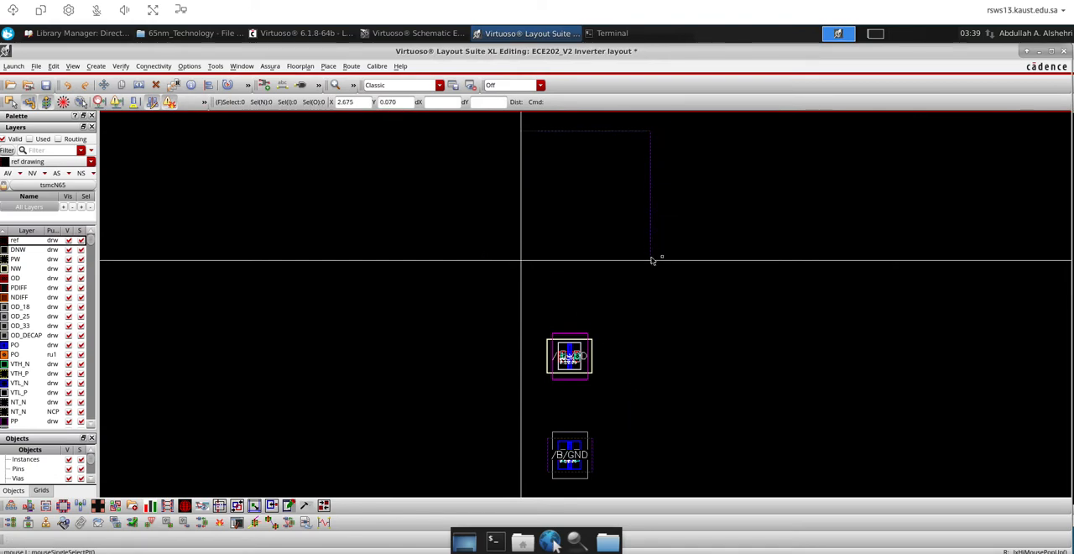
Delete the four generated IN, OUT, VDD and GND pins from the layout
{"action": "left_click_drag", "start_coordinate": [484, 121], "coordinate": [698, 401]}
{"action": "scroll", "coordinate": [526, 282], "scroll_direction": "up", "scroll_amount": 3}
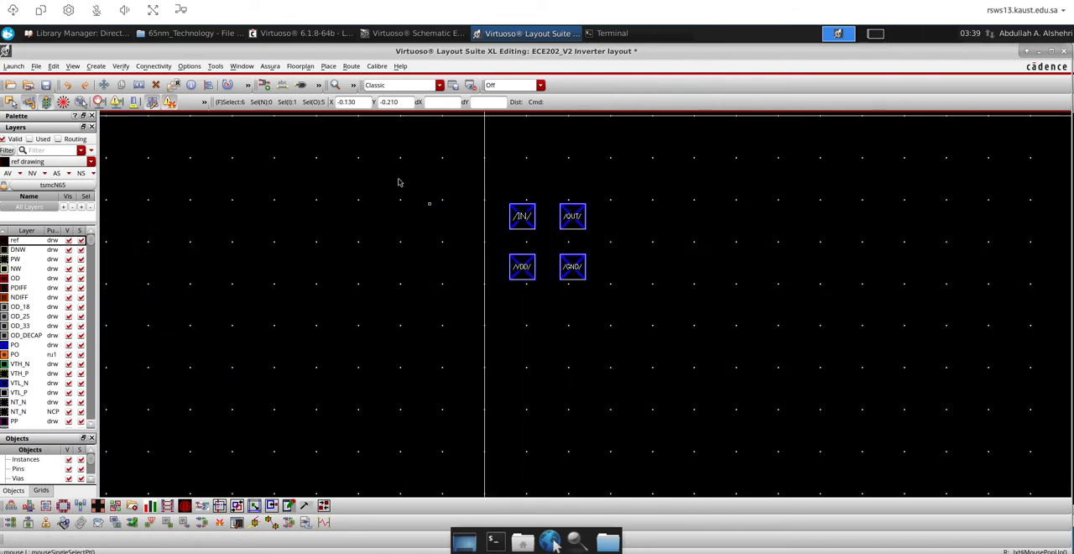
{"action": "left_click_drag", "start_coordinate": [352, 158], "coordinate": [635, 340]}
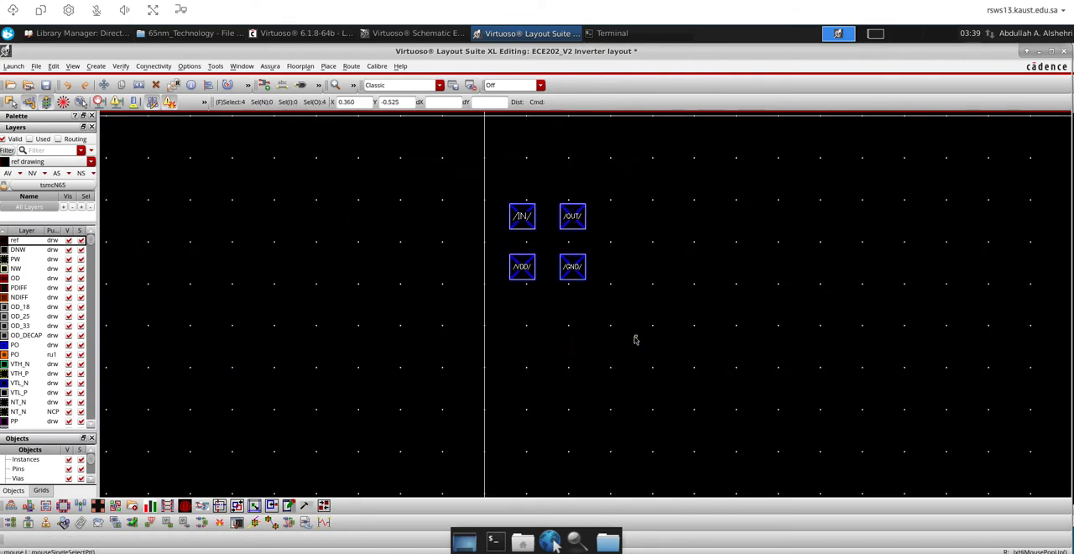
{"action": "left_click", "coordinate": [156, 86]}
Move the nch_lvt transistor inside the PR boundary and place the pch_lvt transistor above it
{"action": "scroll", "coordinate": [296, 237], "scroll_direction": "down", "scroll_amount": 3}
{"action": "scroll", "coordinate": [361, 294], "scroll_direction": "down", "scroll_amount": 2}
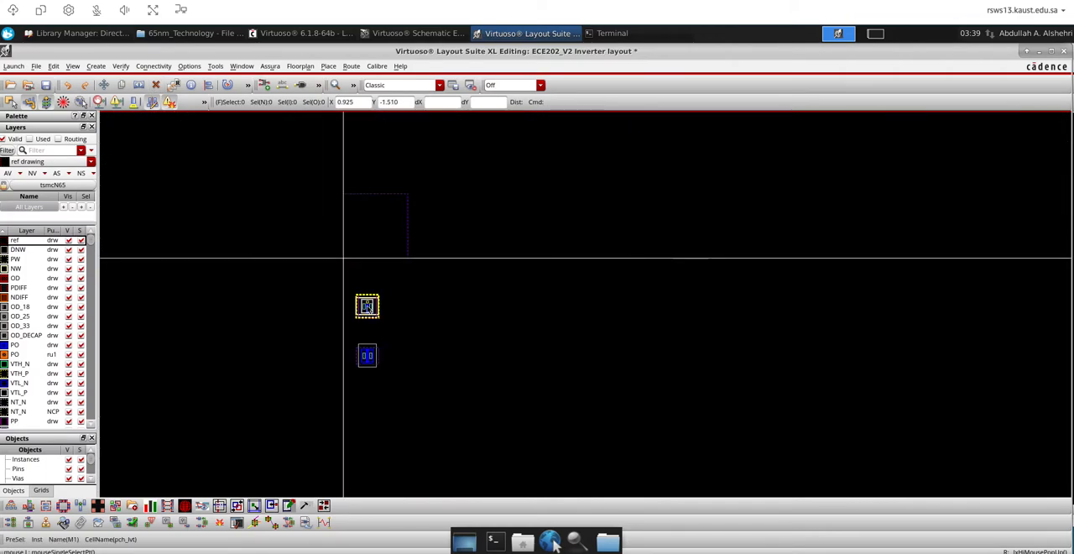
{"action": "left_click_drag", "start_coordinate": [307, 278], "coordinate": [407, 374]}
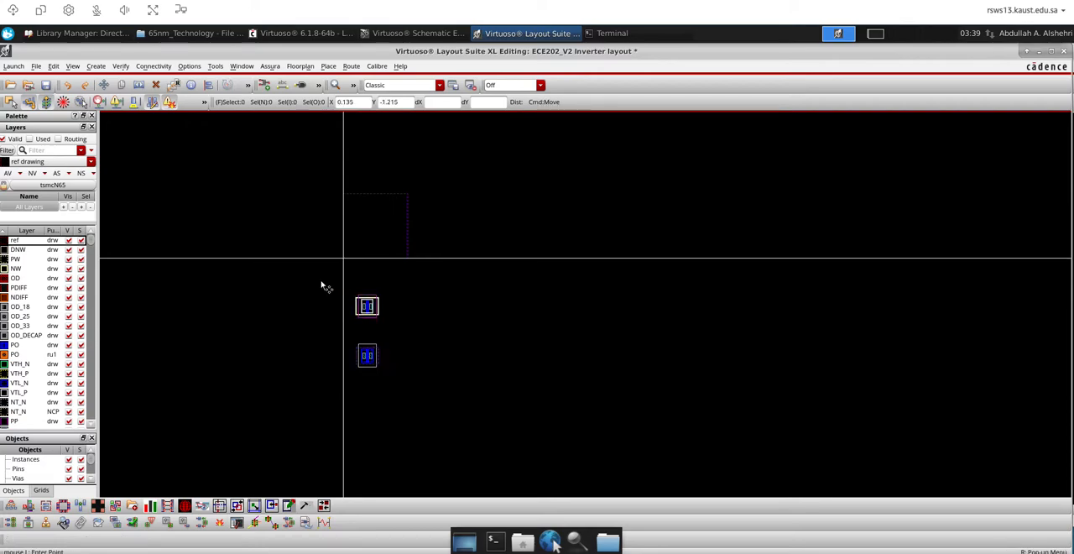
{"action": "key", "text": "m"}
{"action": "left_click", "coordinate": [366, 356]}
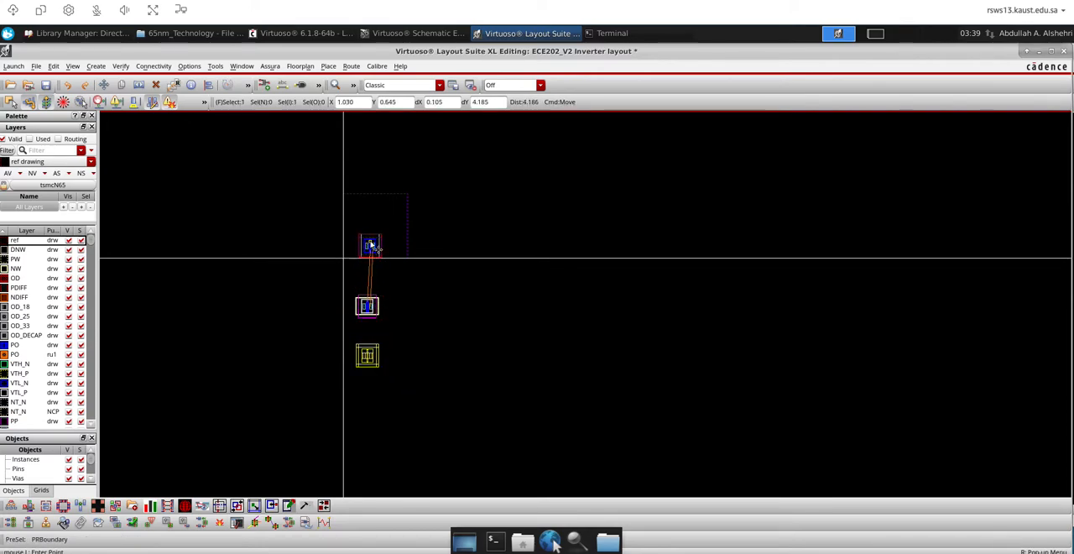
{"action": "left_click", "coordinate": [372, 245]}
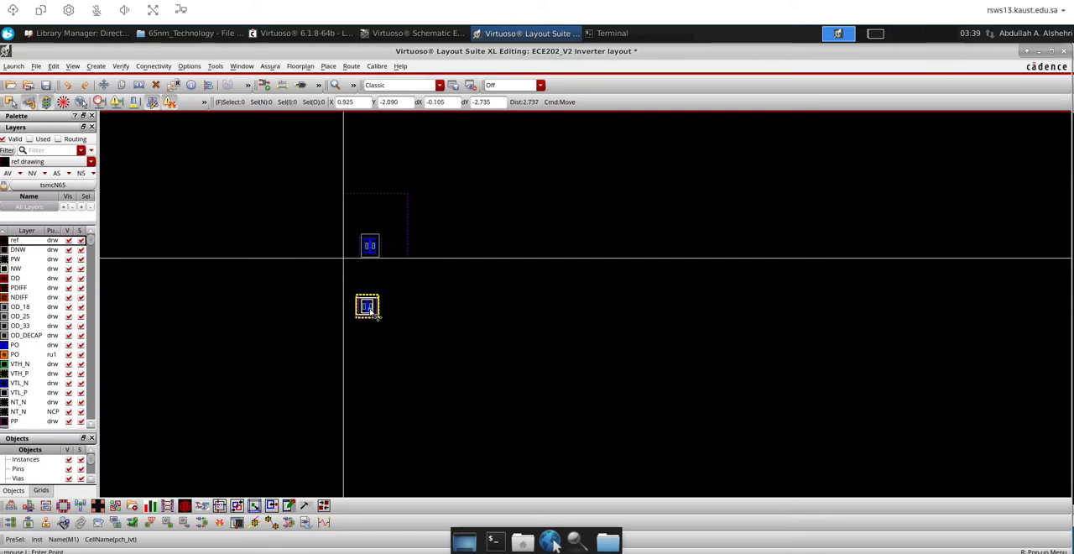
{"action": "left_click", "coordinate": [370, 307]}
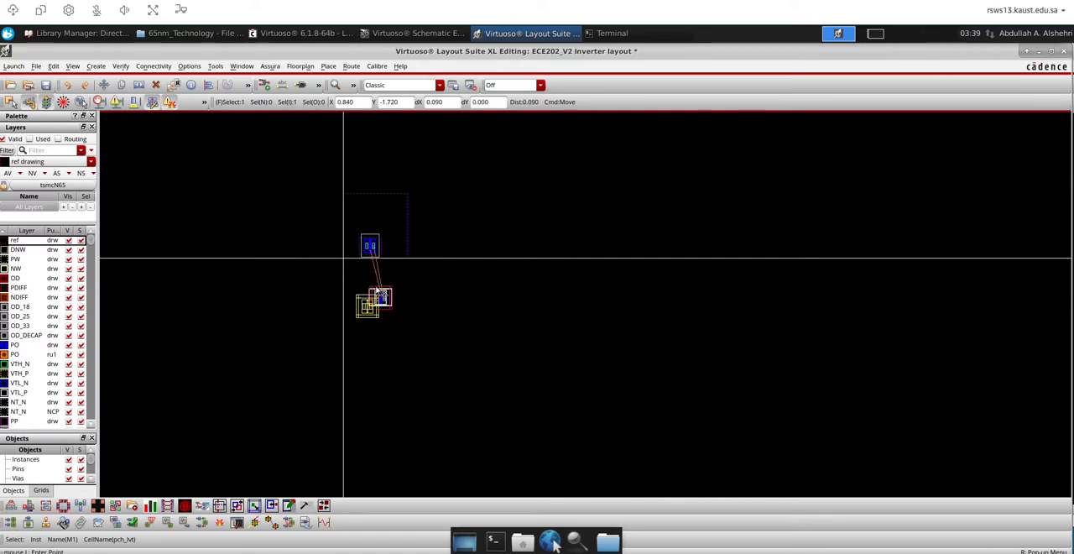
{"action": "left_click", "coordinate": [372, 209]}
Set the layout's grid type to none in the display options
{"action": "scroll", "coordinate": [364, 212], "scroll_direction": "up", "scroll_amount": 3}
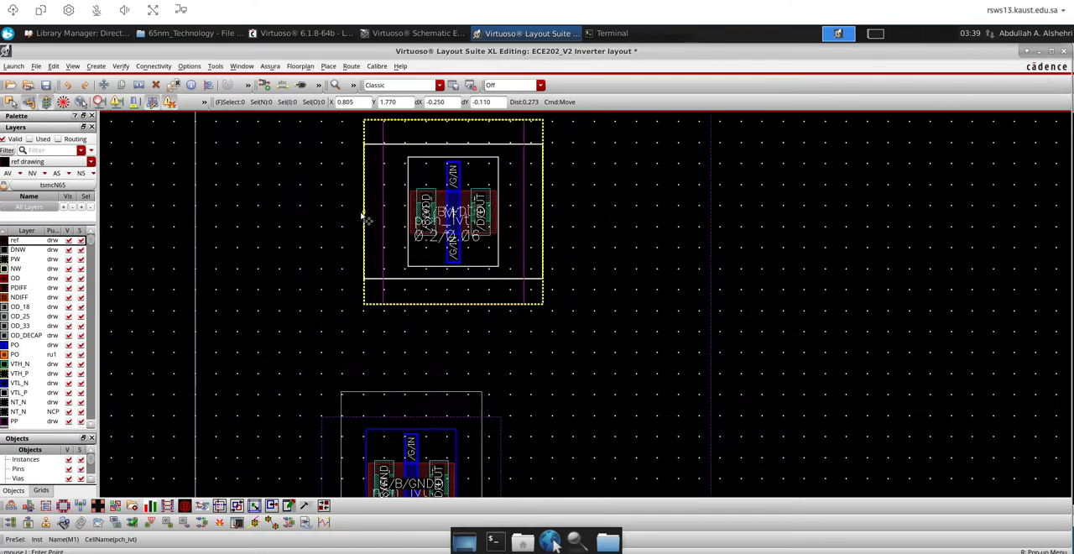
{"action": "scroll", "coordinate": [459, 207], "scroll_direction": "up", "scroll_amount": 1}
{"action": "scroll", "coordinate": [459, 206], "scroll_direction": "up", "scroll_amount": 2}
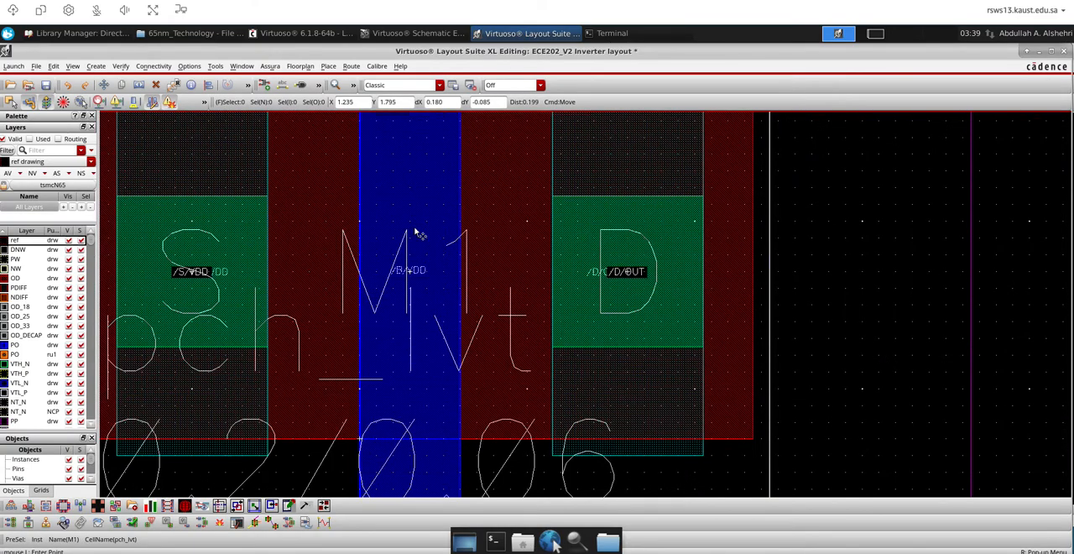
{"action": "scroll", "coordinate": [417, 233], "scroll_direction": "down", "scroll_amount": 2}
{"action": "scroll", "coordinate": [359, 243], "scroll_direction": "down", "scroll_amount": 3}
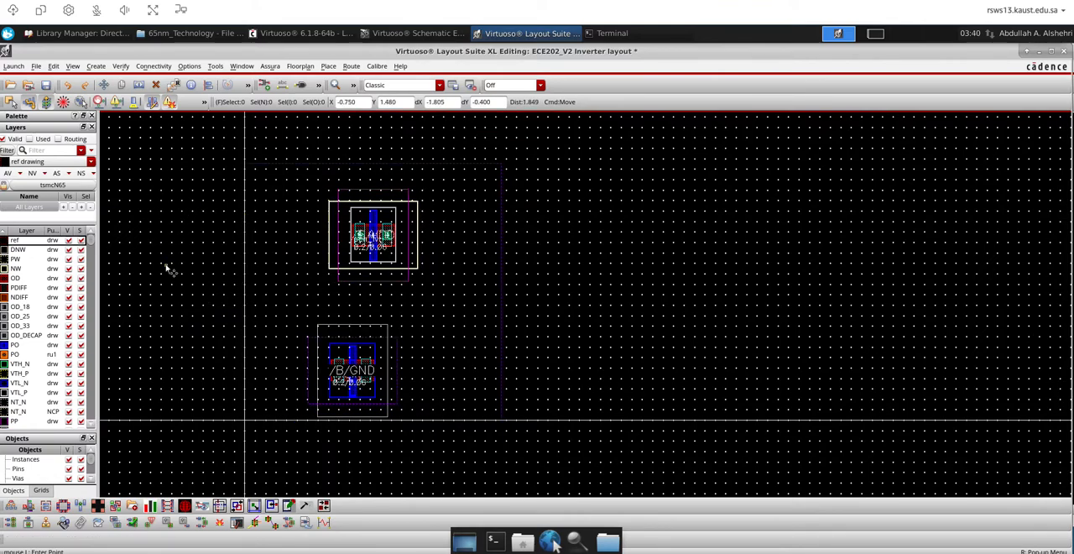
{"action": "key", "text": "e"}
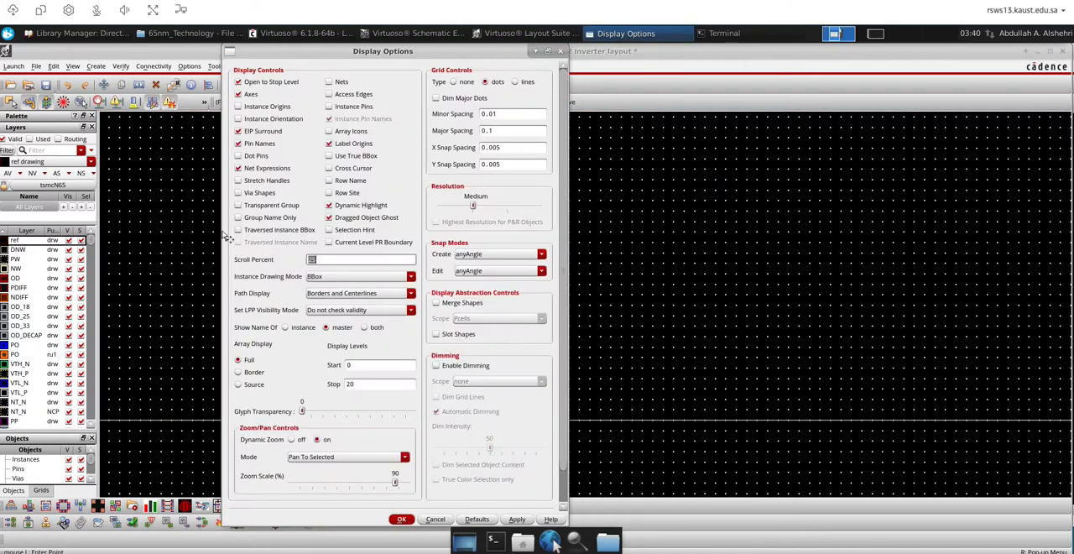
{"action": "left_click", "coordinate": [454, 83]}
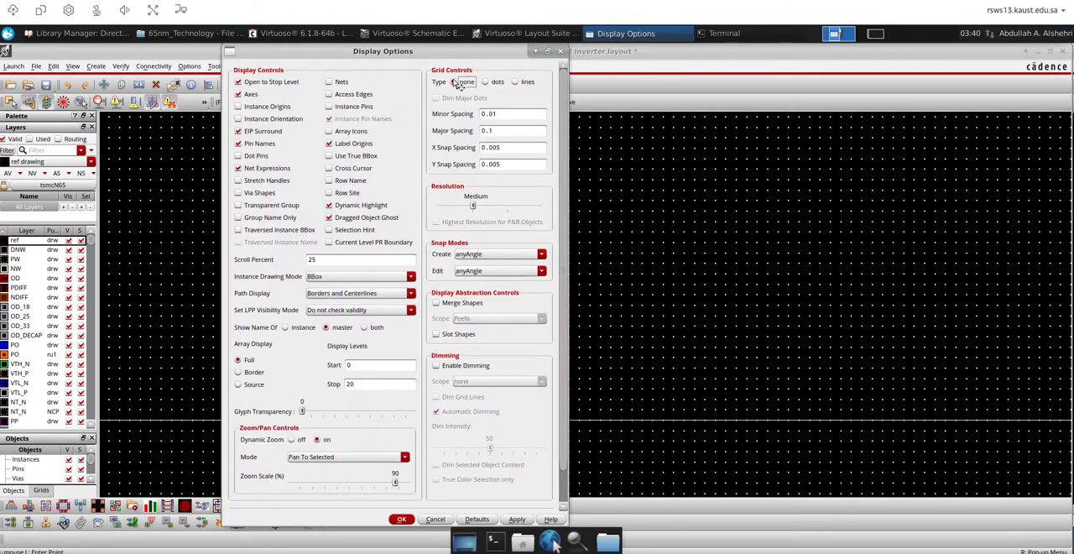
{"action": "left_click", "coordinate": [403, 519]}
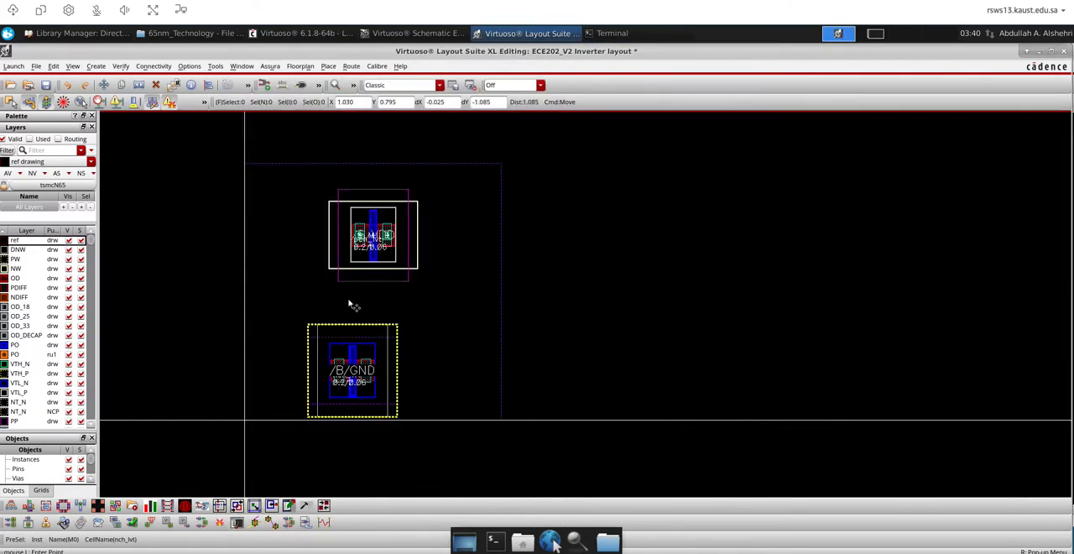
Move the nch_lvt transistor closer to the pch_lvt transistor, aligning their gates vertically
{"action": "scroll", "coordinate": [349, 304], "scroll_direction": "up", "scroll_amount": 3, "text": "ctrl"}
{"action": "scroll", "coordinate": [350, 304], "scroll_direction": "down", "scroll_amount": 5, "text": "ctrl"}
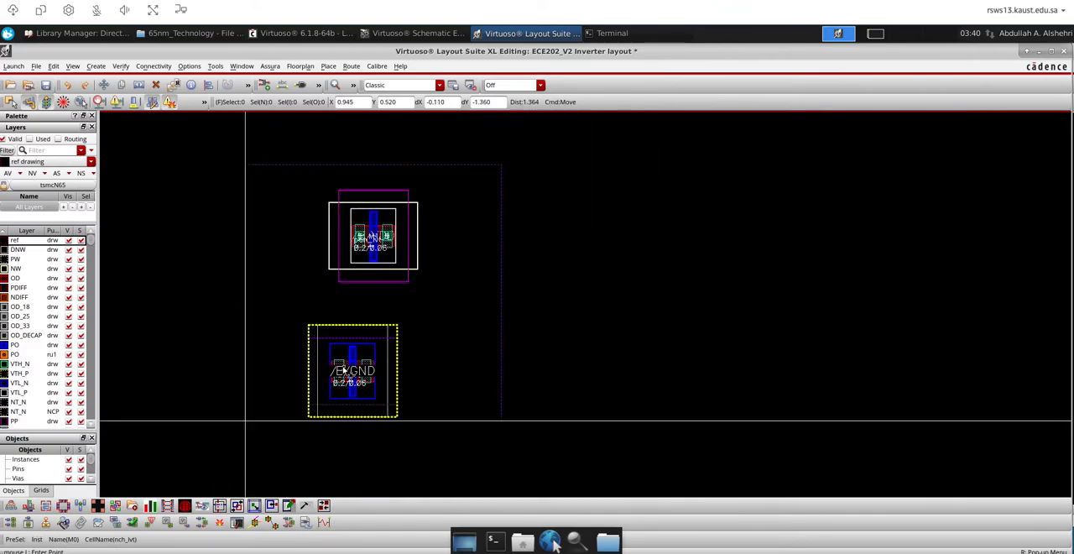
{"action": "left_click_drag", "start_coordinate": [352, 371], "coordinate": [366, 340]}
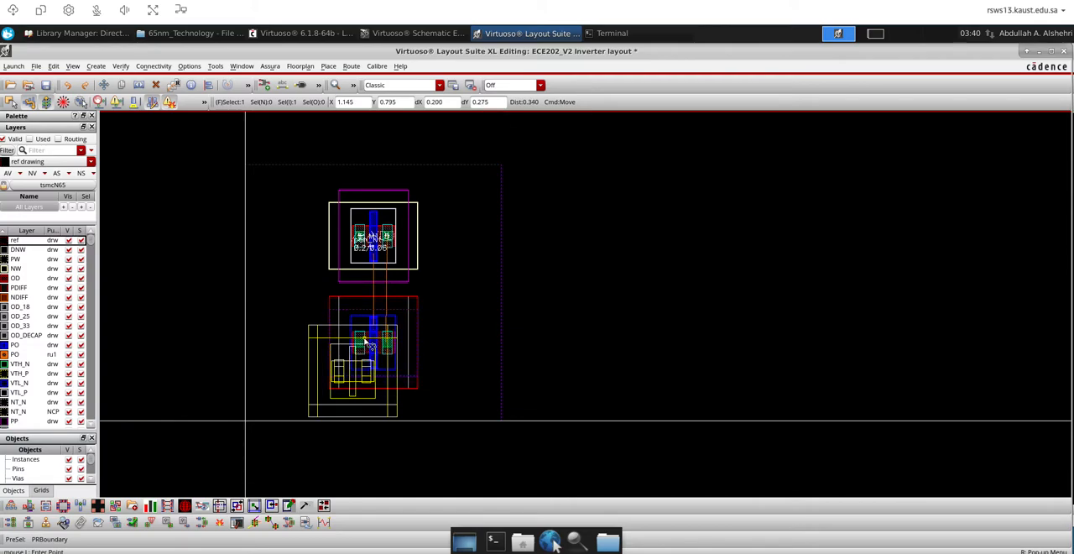
{"action": "left_click", "coordinate": [365, 339]}
Examine the gate, source, drain and body net labels on the pch_lvt and nch_lvt transistors
{"action": "scroll", "coordinate": [367, 269], "scroll_direction": "up", "scroll_amount": 4}
{"action": "scroll", "coordinate": [366, 269], "scroll_direction": "down", "scroll_amount": 3}
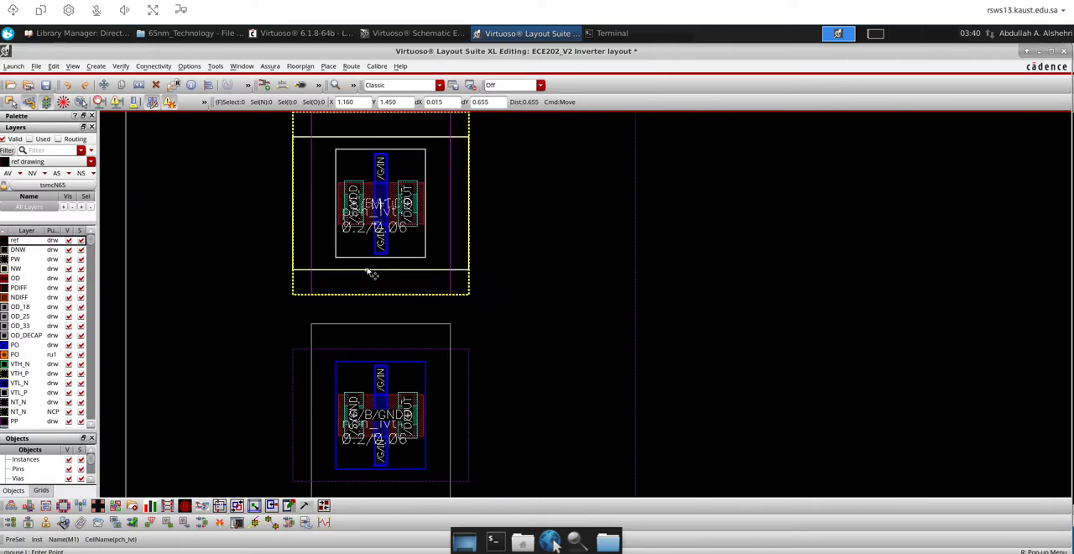
{"action": "scroll", "coordinate": [391, 186], "scroll_direction": "up", "scroll_amount": 2}
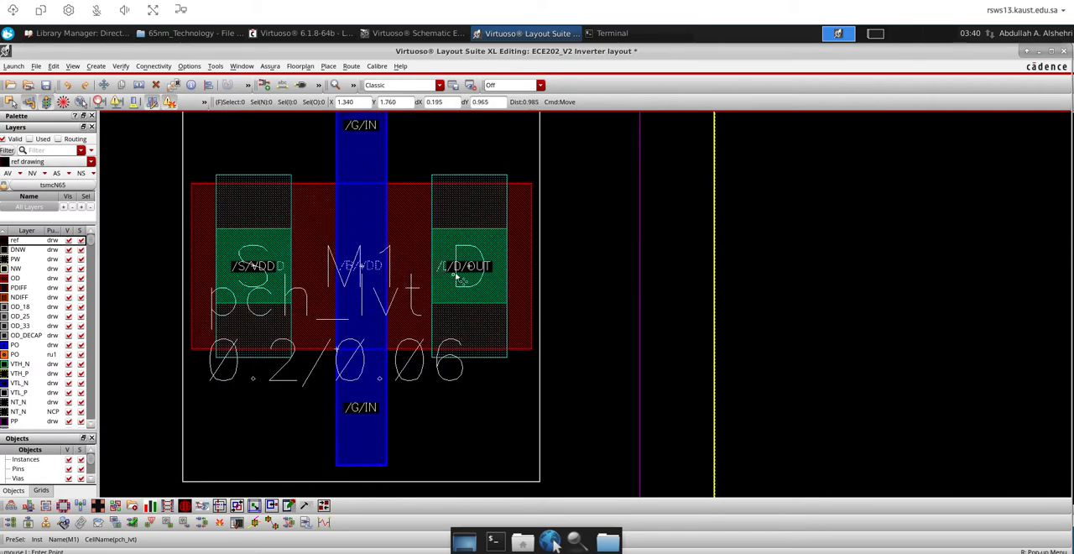
{"action": "scroll", "coordinate": [445, 297], "scroll_direction": "down", "scroll_amount": 2}
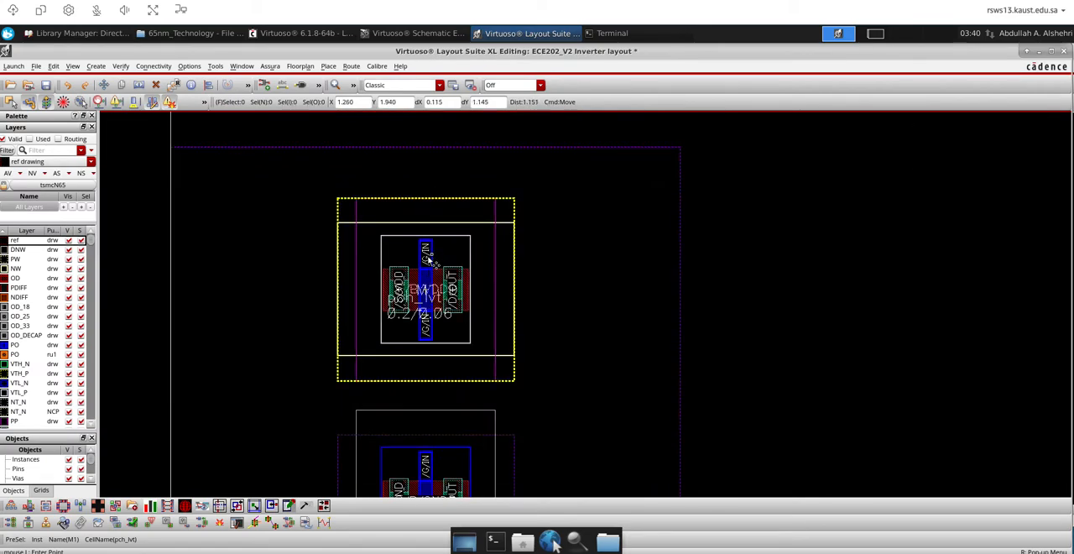
{"action": "scroll", "coordinate": [426, 260], "scroll_direction": "down", "scroll_amount": 1}
{"action": "scroll", "coordinate": [408, 395], "scroll_direction": "up", "scroll_amount": 3}
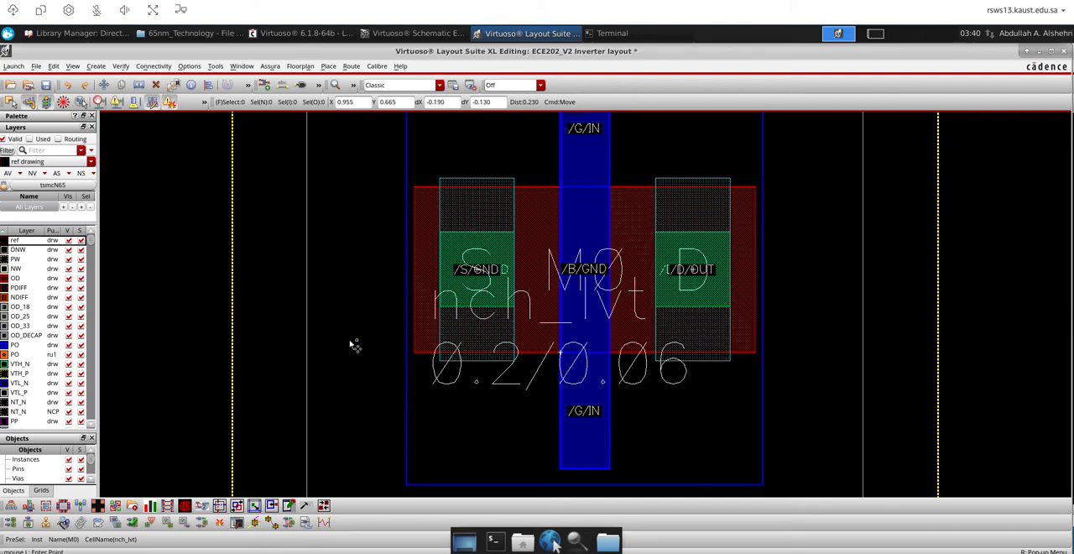
{"action": "scroll", "coordinate": [356, 346], "scroll_direction": "down", "scroll_amount": 2}
{"action": "scroll", "coordinate": [362, 347], "scroll_direction": "down", "scroll_amount": 1}
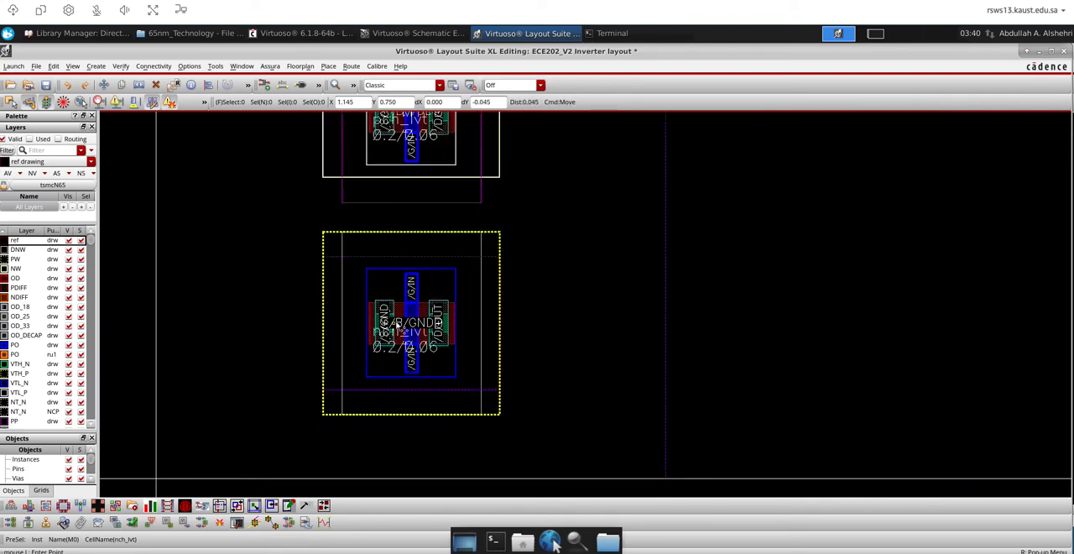
{"action": "scroll", "coordinate": [398, 326], "scroll_direction": "up", "scroll_amount": 1}
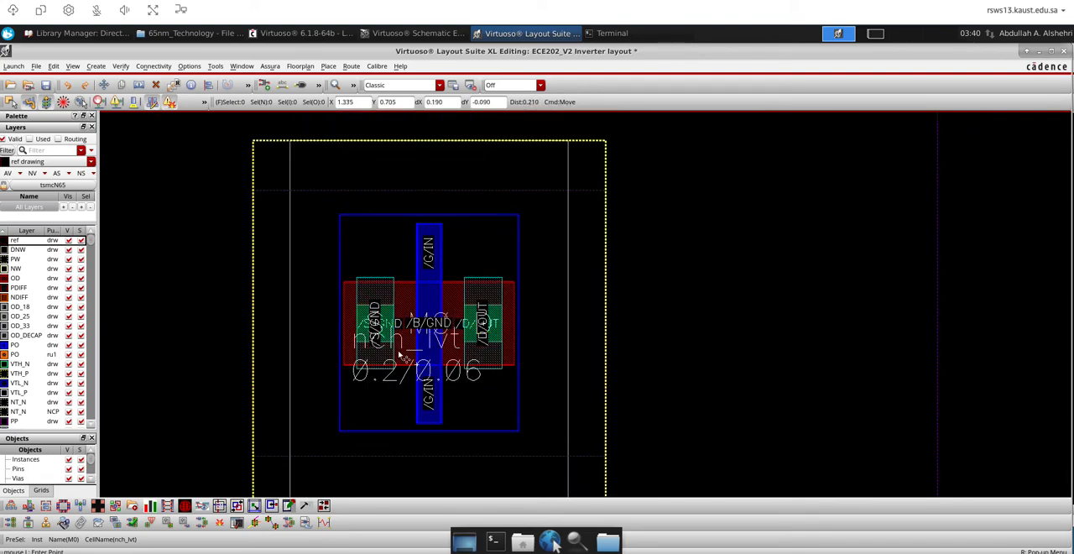
{"action": "scroll", "coordinate": [379, 356], "scroll_direction": "down", "scroll_amount": 1}
{"action": "scroll", "coordinate": [394, 353], "scroll_direction": "down", "scroll_amount": 1}
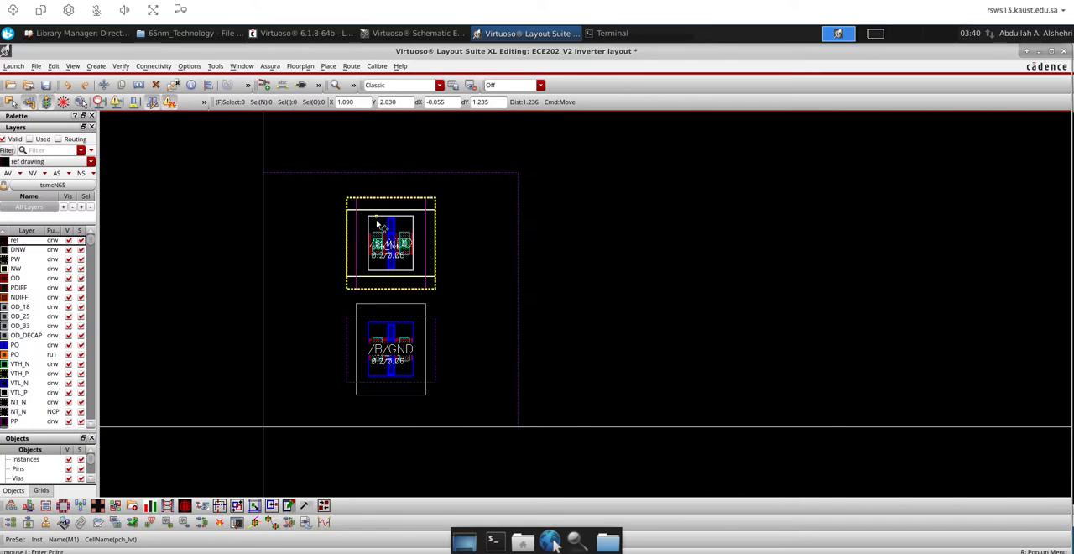
Check the transistors' source and body connections in the inverter schematic and return to the layout
{"action": "scroll", "coordinate": [380, 225], "scroll_direction": "up", "scroll_amount": 1}
{"action": "scroll", "coordinate": [379, 225], "scroll_direction": "down", "scroll_amount": 1}
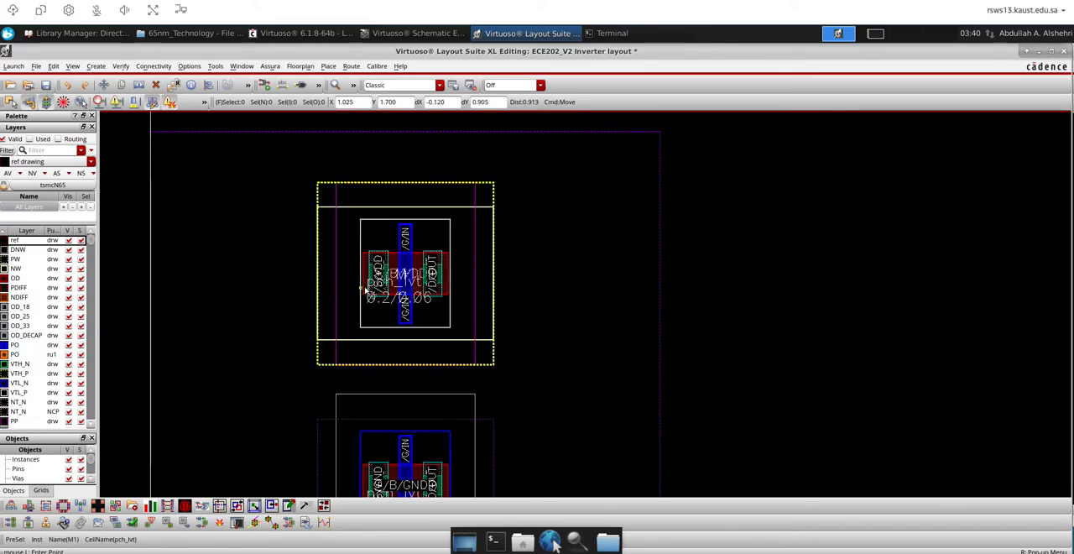
{"action": "left_click", "coordinate": [415, 33]}
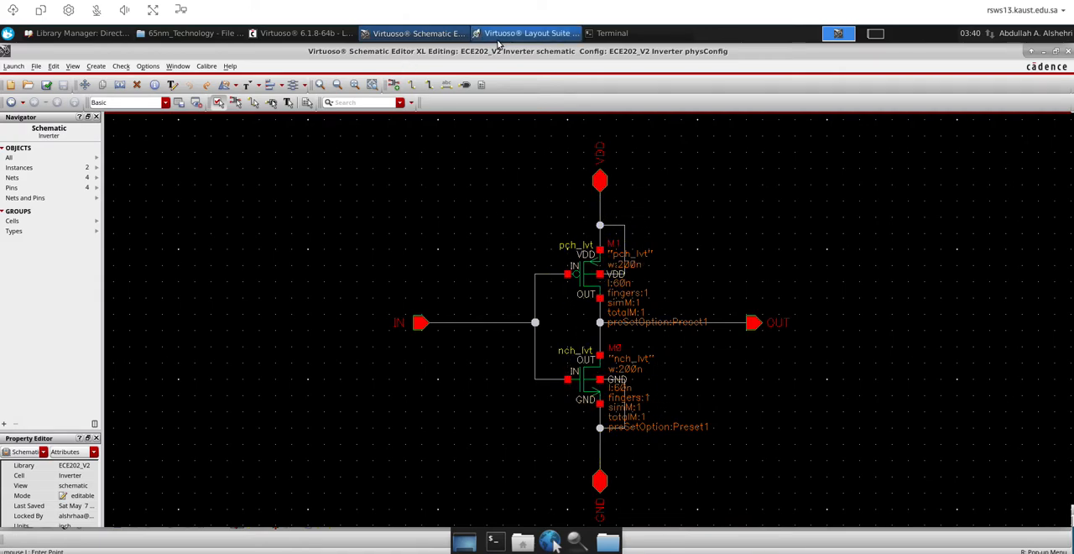
{"action": "left_click", "coordinate": [529, 33]}
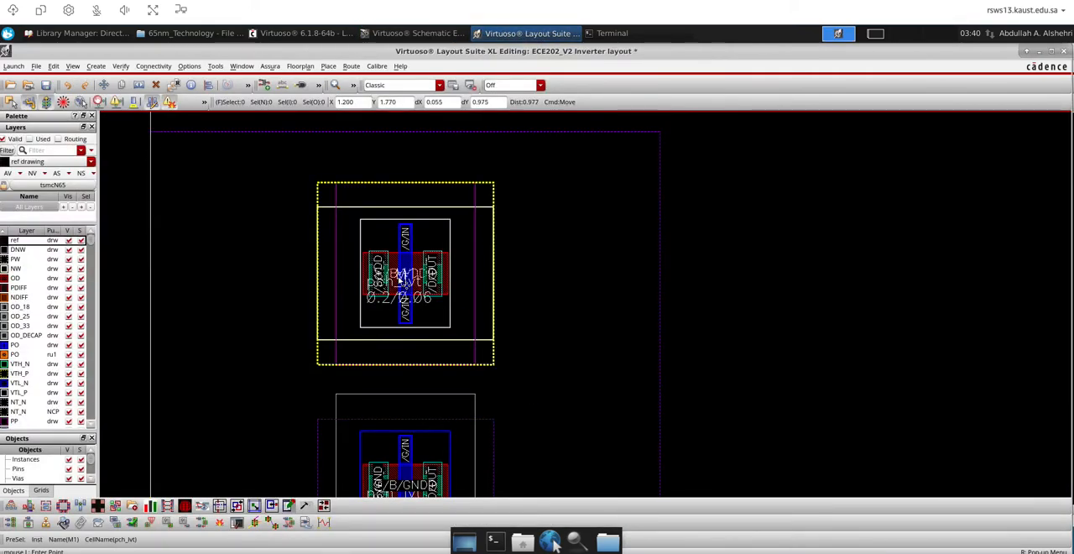
Set the pch_lvt transistor's bodytie_typeL parameter to Integred, keeping the transistor at its current location
{"action": "left_click", "coordinate": [400, 279]}
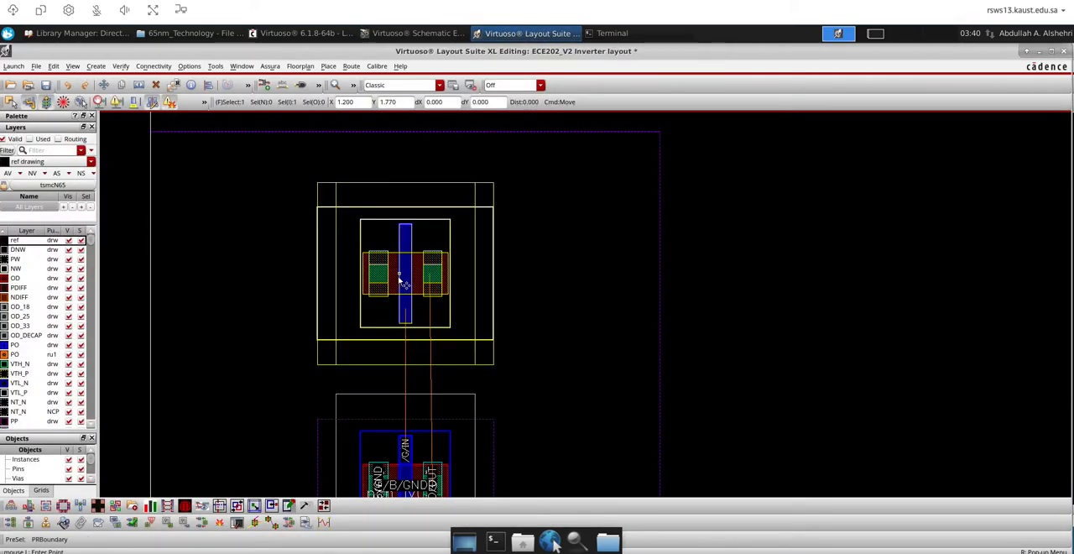
{"action": "key", "text": "q"}
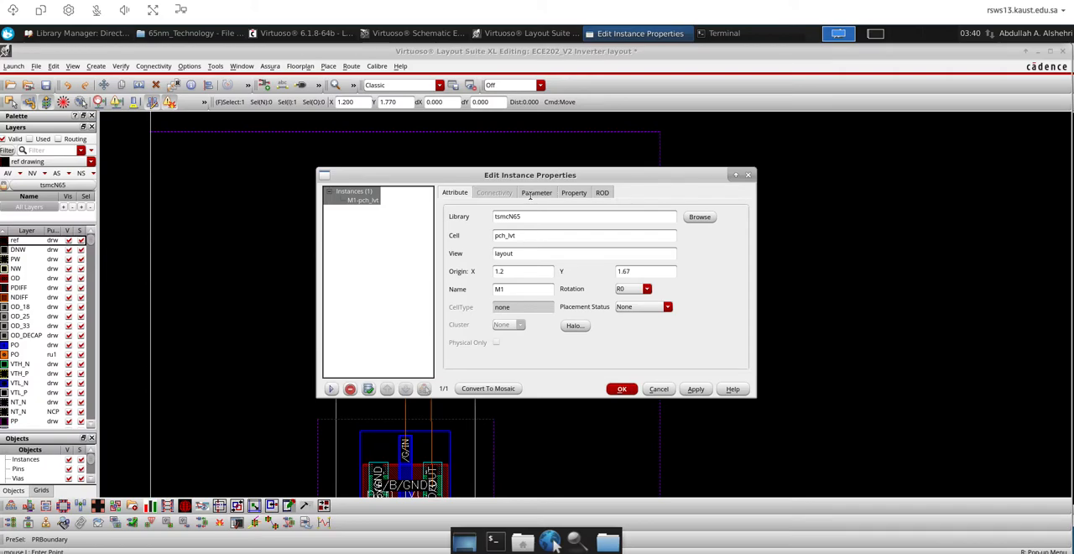
{"action": "left_click", "coordinate": [531, 195]}
{"action": "scroll", "coordinate": [589, 328], "scroll_direction": "down", "scroll_amount": 6}
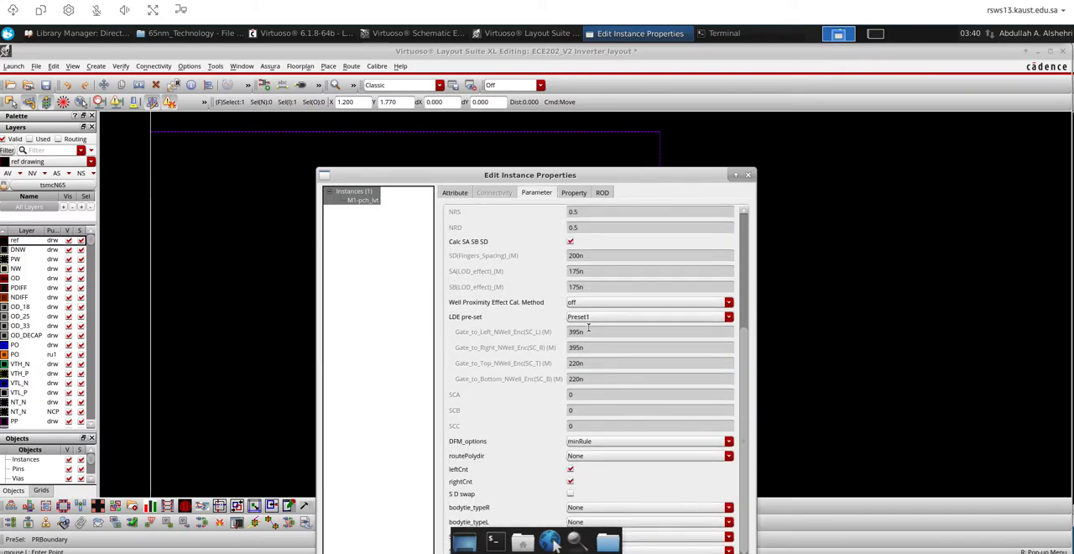
{"action": "scroll", "coordinate": [588, 328], "scroll_direction": "down", "scroll_amount": 5}
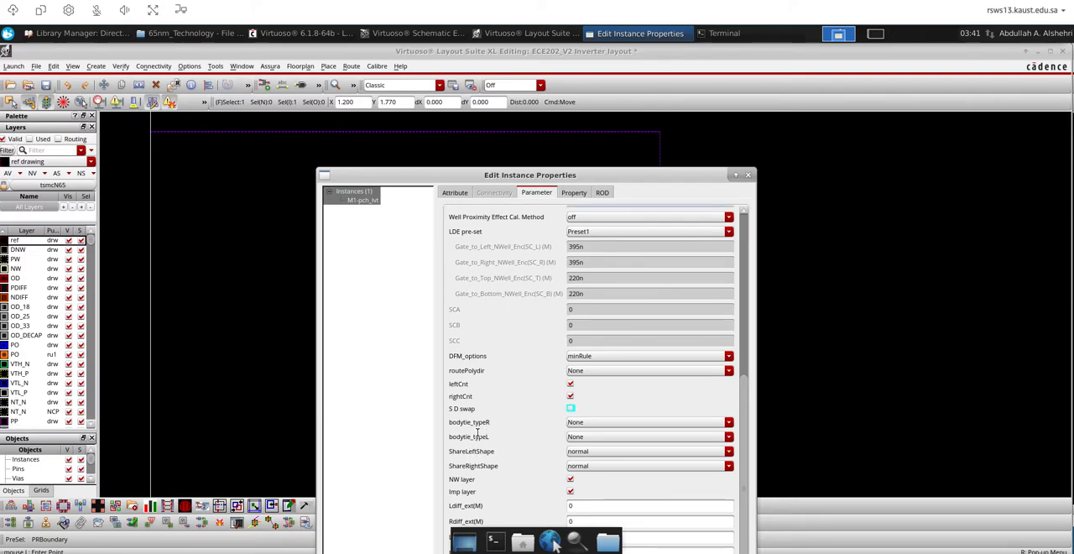
{"action": "left_click", "coordinate": [631, 436]}
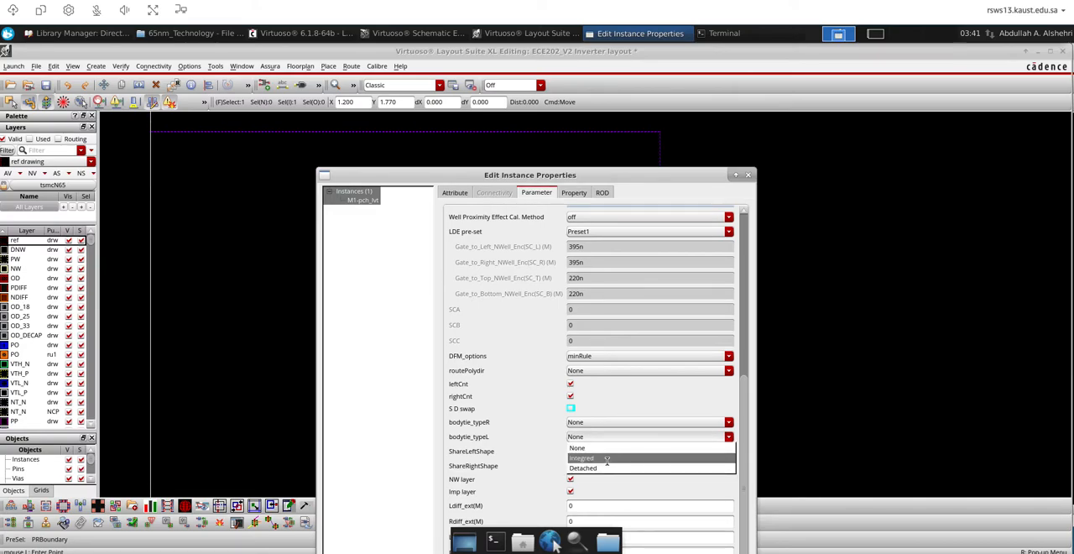
{"action": "left_click", "coordinate": [605, 459]}
{"action": "left_click_drag", "start_coordinate": [507, 181], "coordinate": [586, 74]}
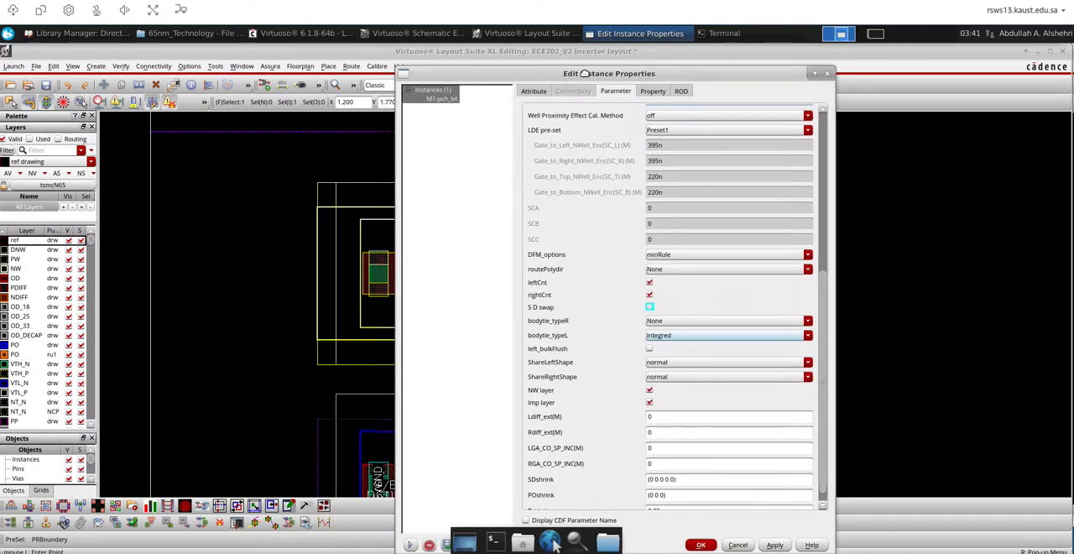
{"action": "left_click", "coordinate": [701, 545]}
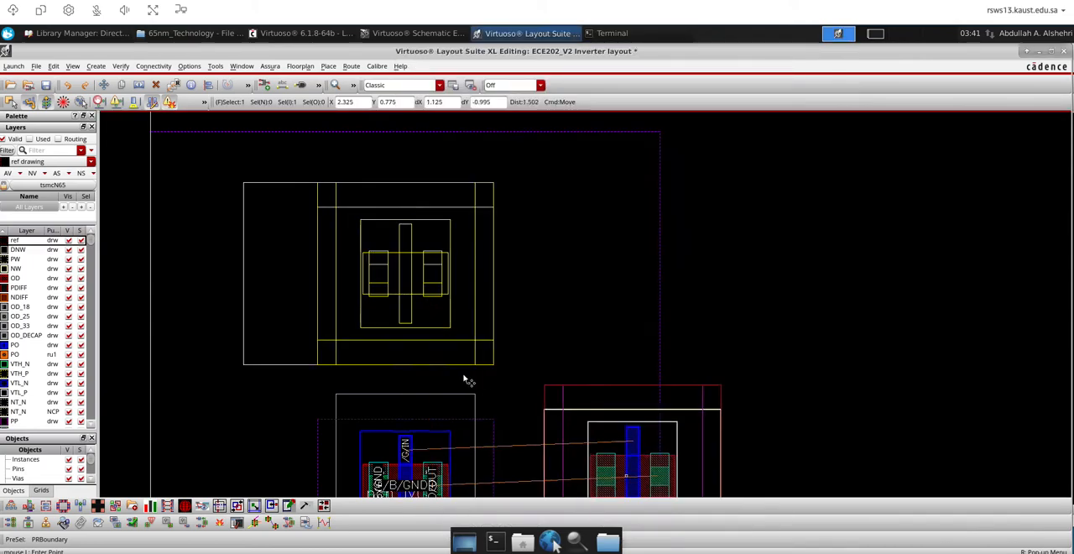
{"action": "left_click", "coordinate": [396, 277]}
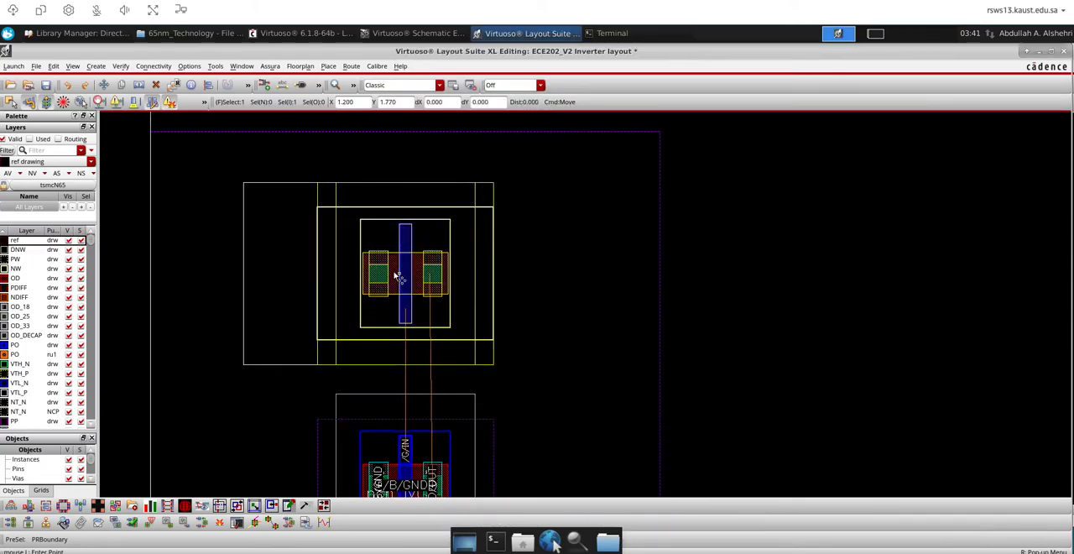
{"action": "left_click", "coordinate": [397, 277]}
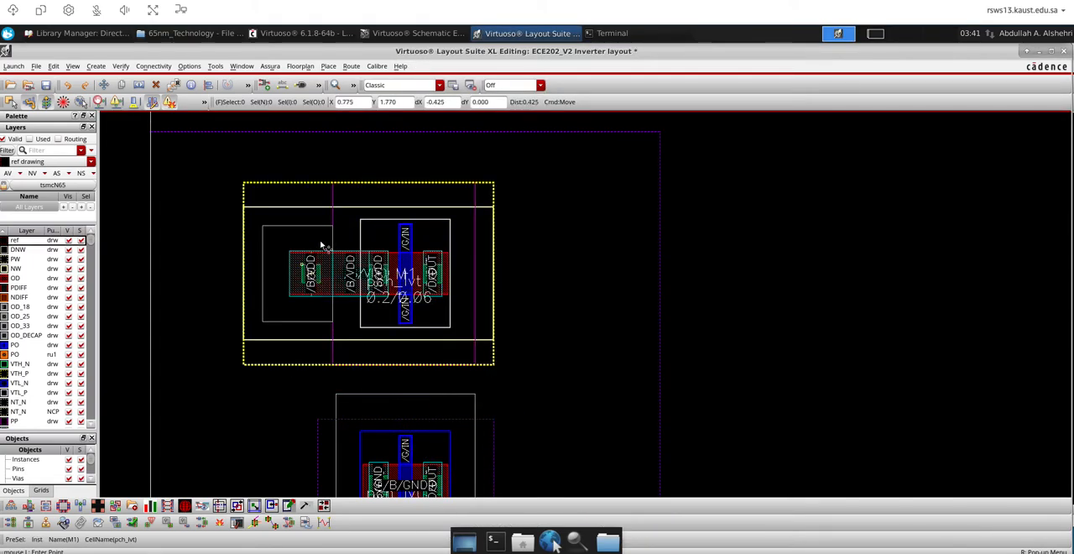
Set the nch_lvt transistor's bodytie_typeL parameter to Integred
{"action": "scroll", "coordinate": [448, 286], "scroll_direction": "down", "scroll_amount": 2}
{"action": "scroll", "coordinate": [440, 344], "scroll_direction": "up", "scroll_amount": 3}
{"action": "scroll", "coordinate": [465, 256], "scroll_direction": "down", "scroll_amount": 2}
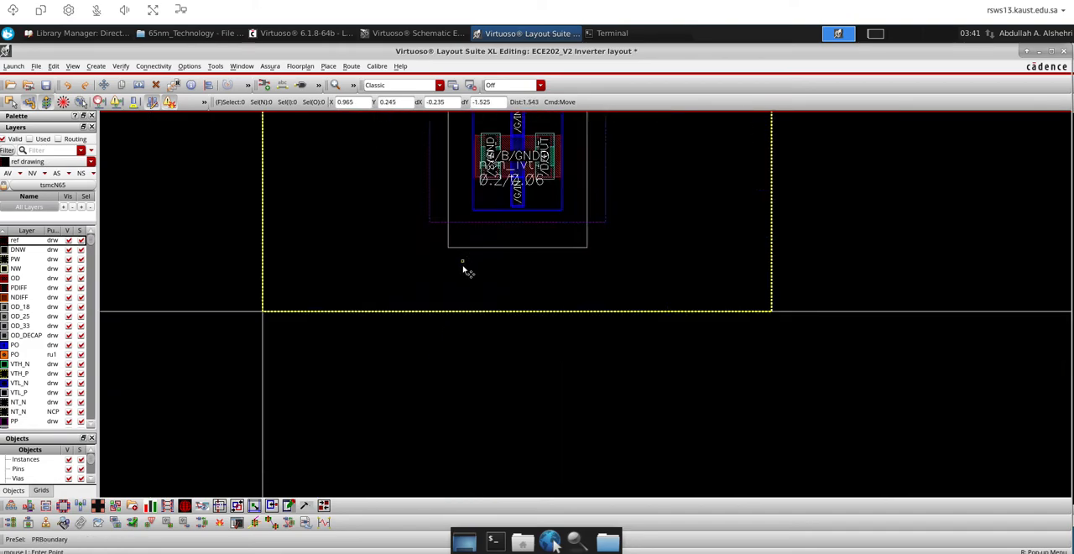
{"action": "scroll", "coordinate": [495, 168], "scroll_direction": "up", "scroll_amount": 3}
{"action": "scroll", "coordinate": [492, 192], "scroll_direction": "down", "scroll_amount": 3}
{"action": "scroll", "coordinate": [489, 277], "scroll_direction": "up", "scroll_amount": 1}
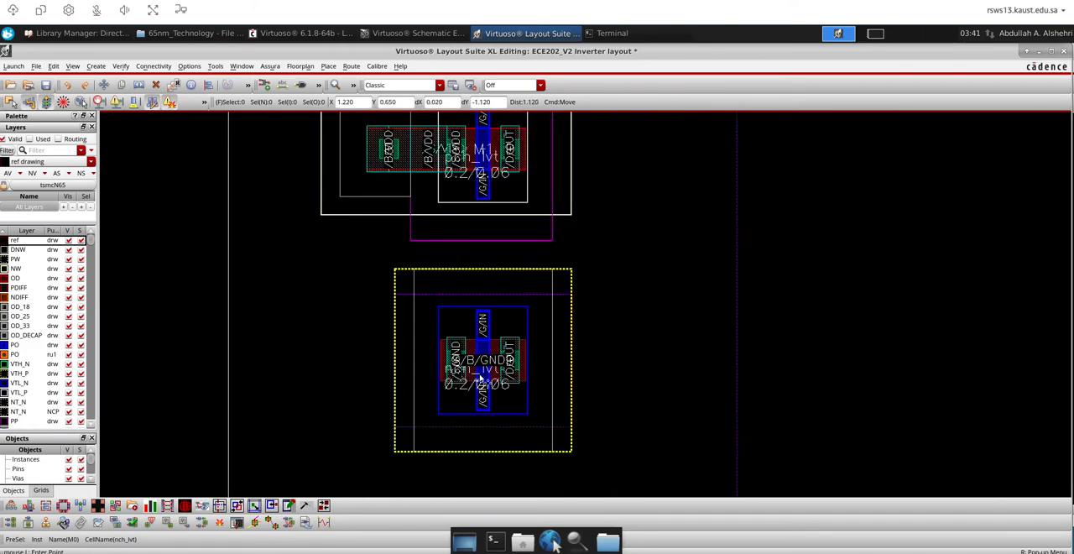
{"action": "left_click", "coordinate": [479, 376]}
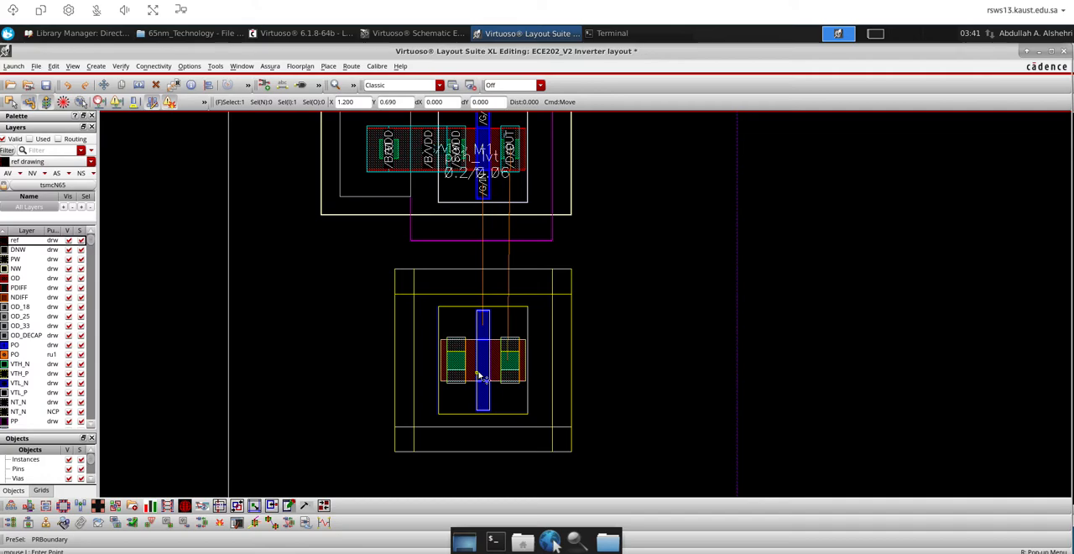
{"action": "key", "text": "Escape"}
{"action": "left_click", "coordinate": [479, 376]}
{"action": "left_click", "coordinate": [487, 370]}
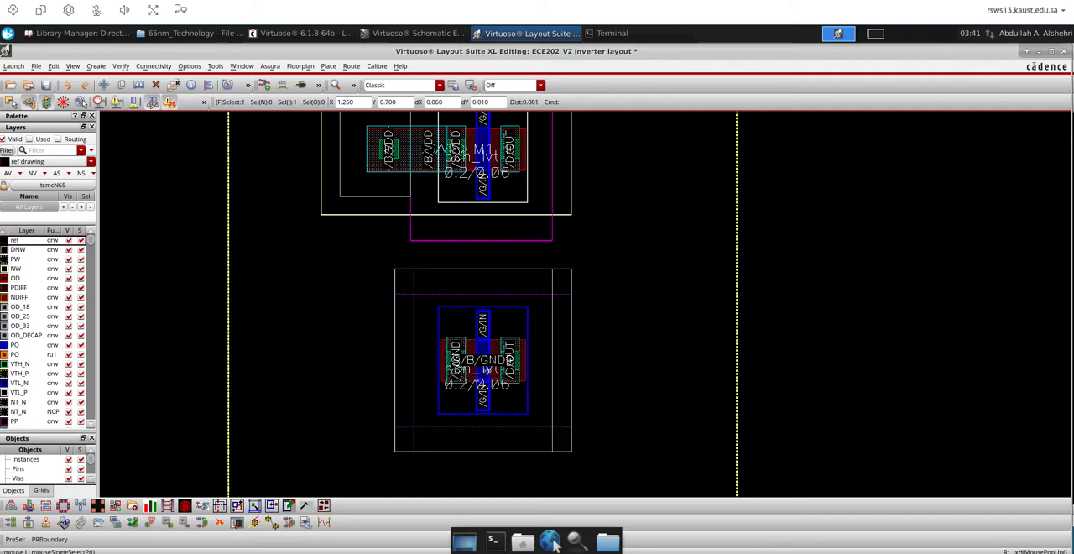
{"action": "key", "text": "q"}
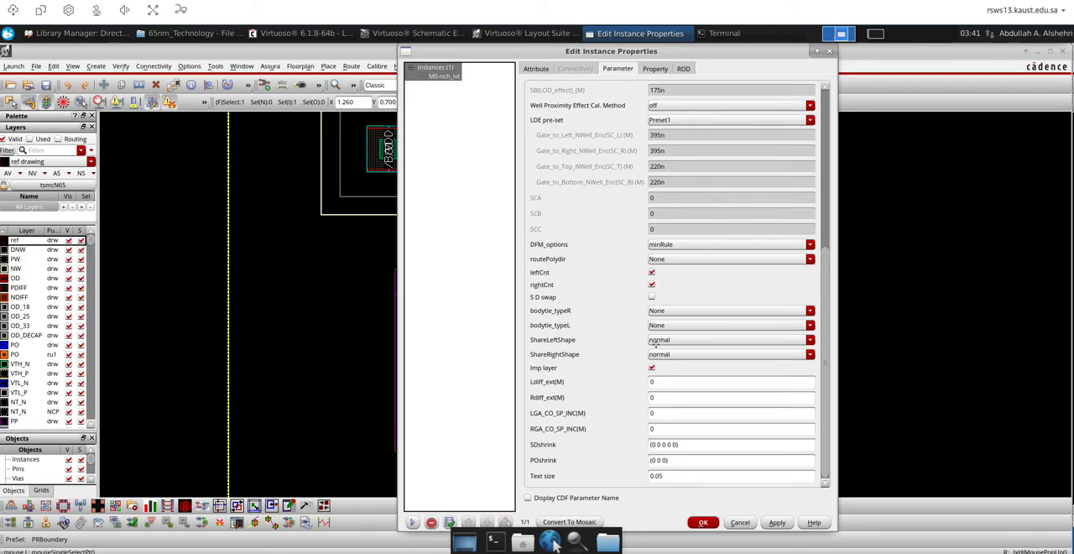
{"action": "left_click", "coordinate": [664, 325]}
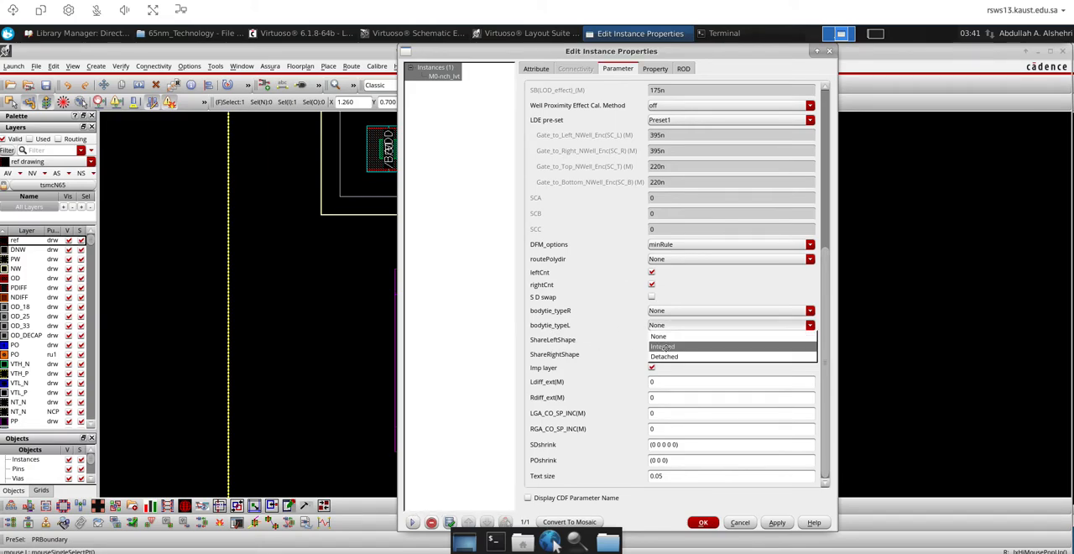
{"action": "left_click", "coordinate": [664, 346]}
{"action": "left_click", "coordinate": [703, 522]}
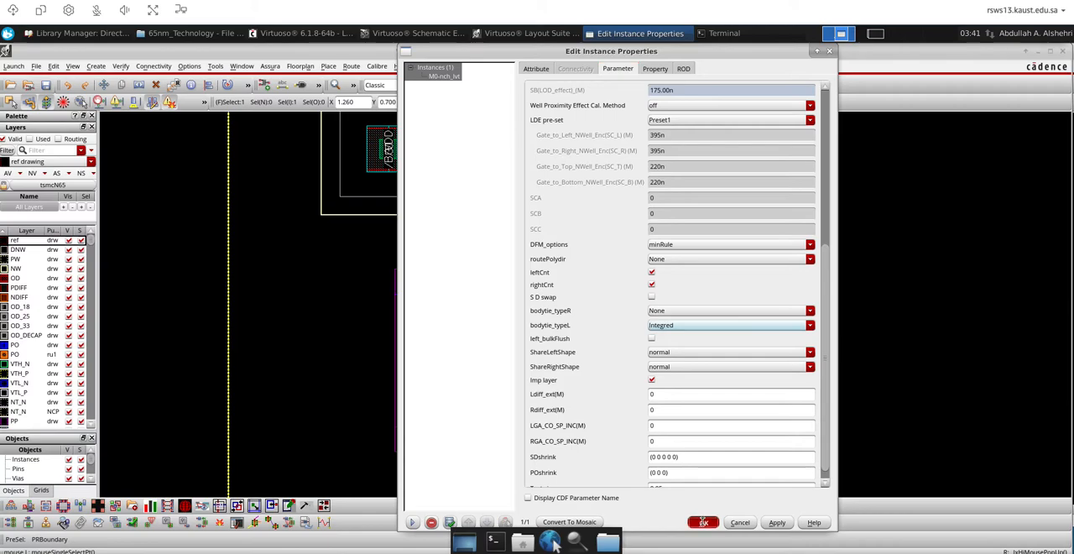
Draw a 0.06 wide PO wire from the pch_lvt gate down to the nch_lvt gate to join the IN net
{"action": "key", "text": "shift+z"}
{"action": "key", "text": "ctrl+z"}
{"action": "key", "text": "ctrl+z"}
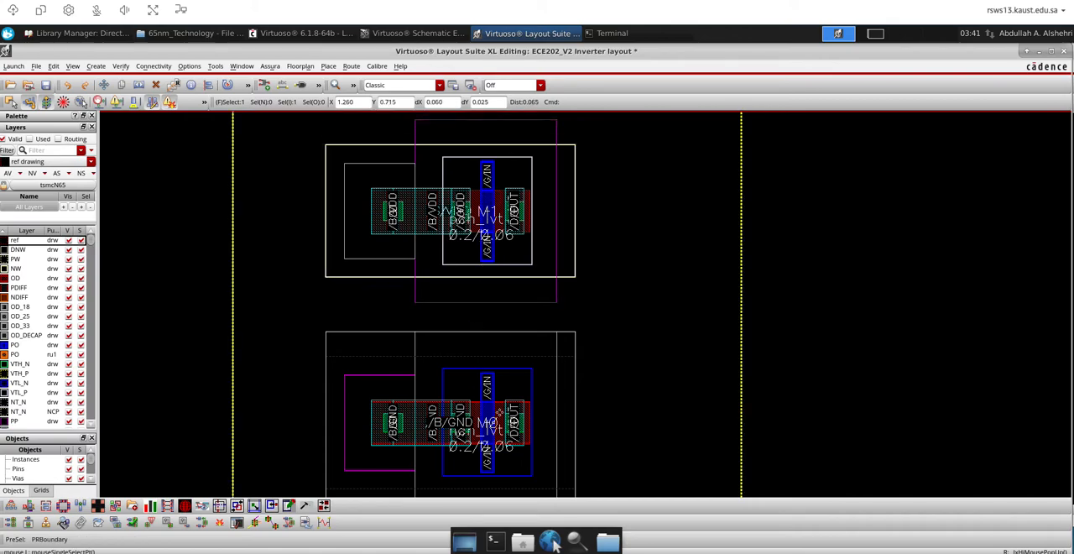
{"action": "key", "text": "p"}
{"action": "left_click", "coordinate": [491, 267]}
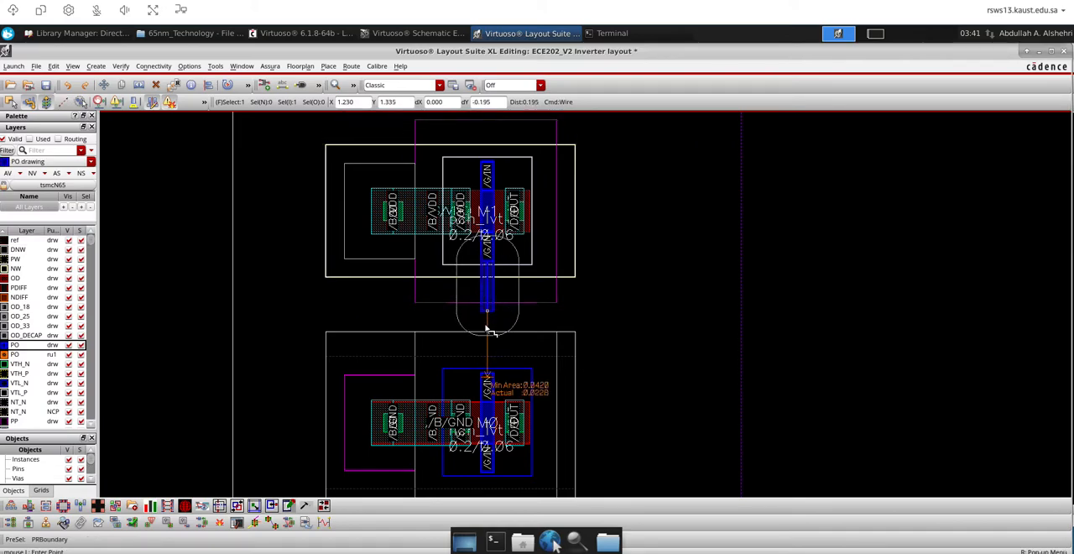
{"action": "scroll", "coordinate": [488, 376], "scroll_direction": "up", "scroll_amount": 3, "text": "ctrl"}
{"action": "left_click", "coordinate": [488, 375]}
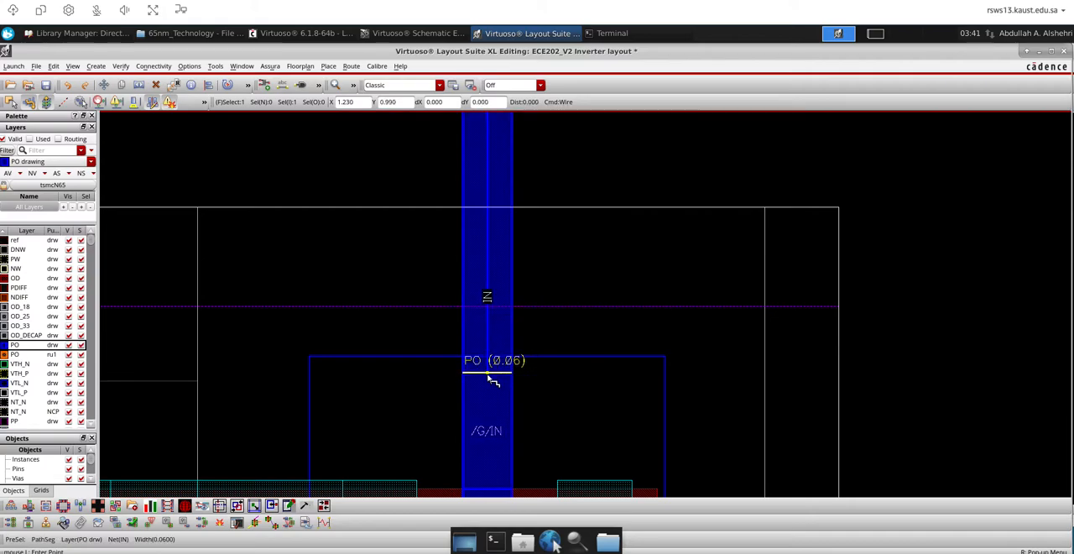
{"action": "scroll", "coordinate": [489, 374], "scroll_direction": "down", "scroll_amount": 3, "text": "ctrl"}
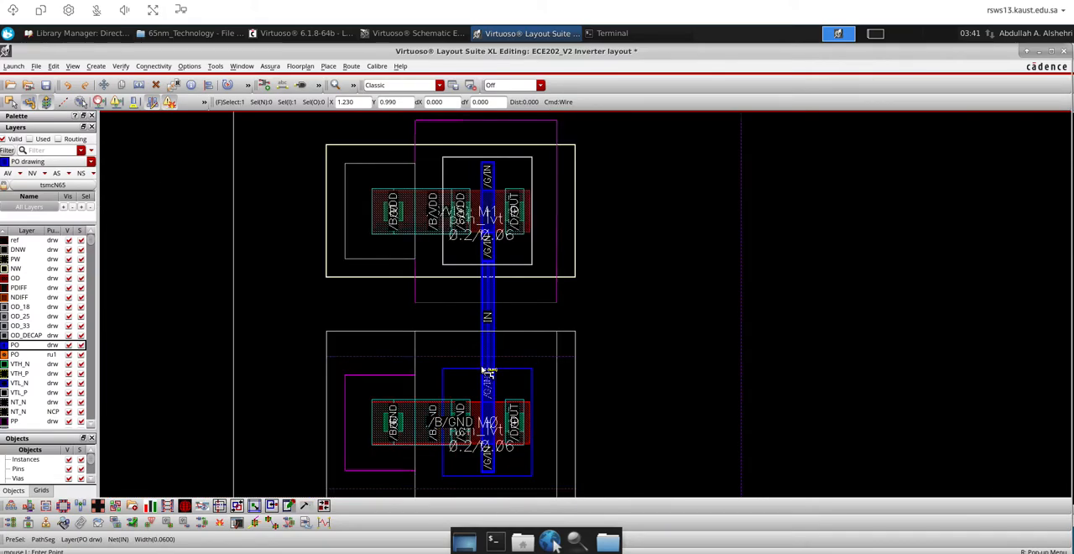
{"action": "double_click", "coordinate": [490, 306]}
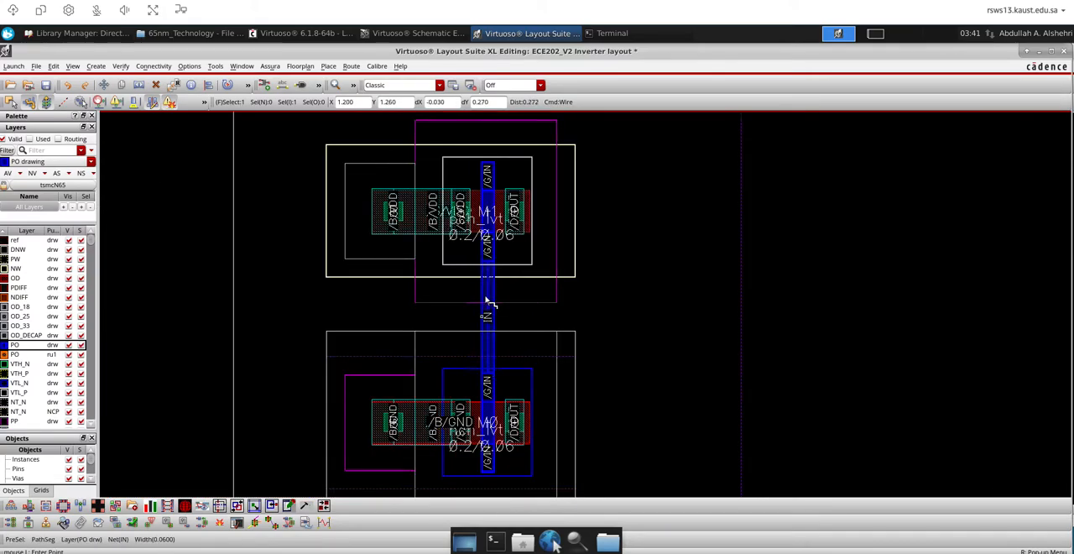
Draw a 0.09 wide M1 wire from the pch_lvt drain down to the nch_lvt drain to join the OUT net
{"action": "left_click", "coordinate": [519, 237]}
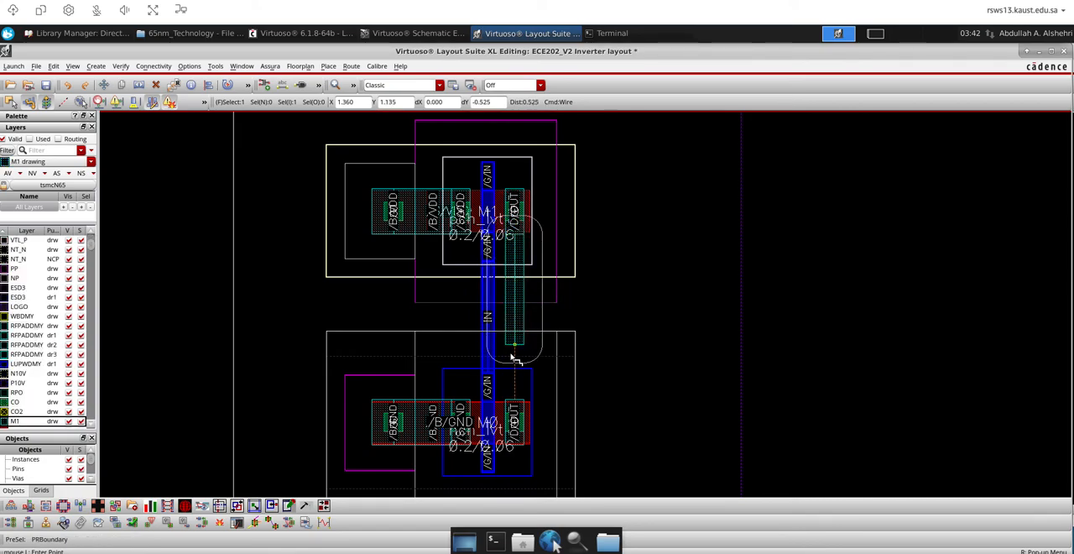
{"action": "scroll", "coordinate": [514, 402], "scroll_direction": "up", "scroll_amount": 3, "text": "ctrl"}
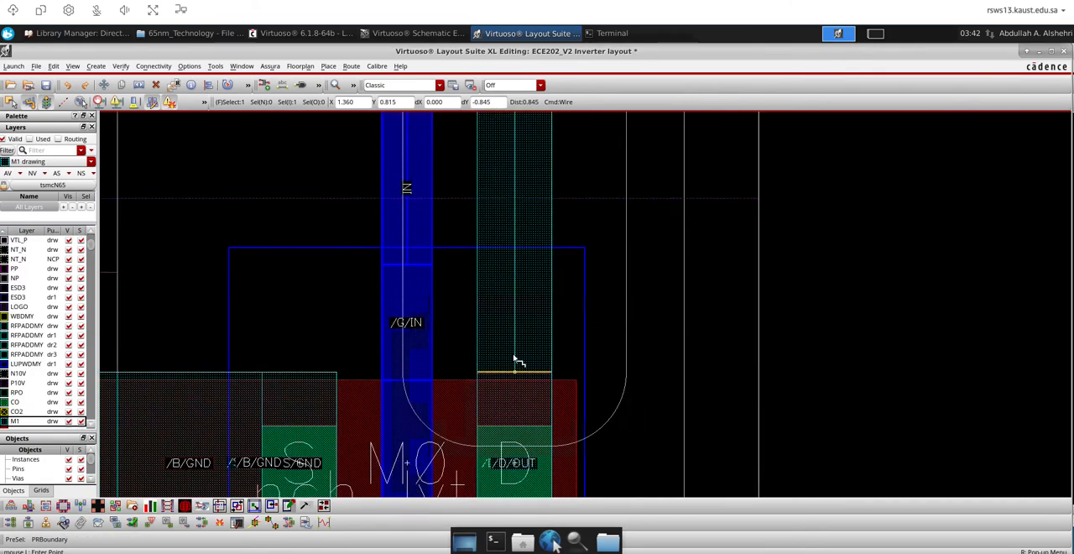
{"action": "scroll", "coordinate": [502, 385], "scroll_direction": "up", "scroll_amount": 3, "text": "ctrl"}
{"action": "double_click", "coordinate": [494, 381]}
{"action": "scroll", "coordinate": [515, 367], "scroll_direction": "down", "scroll_amount": 2}
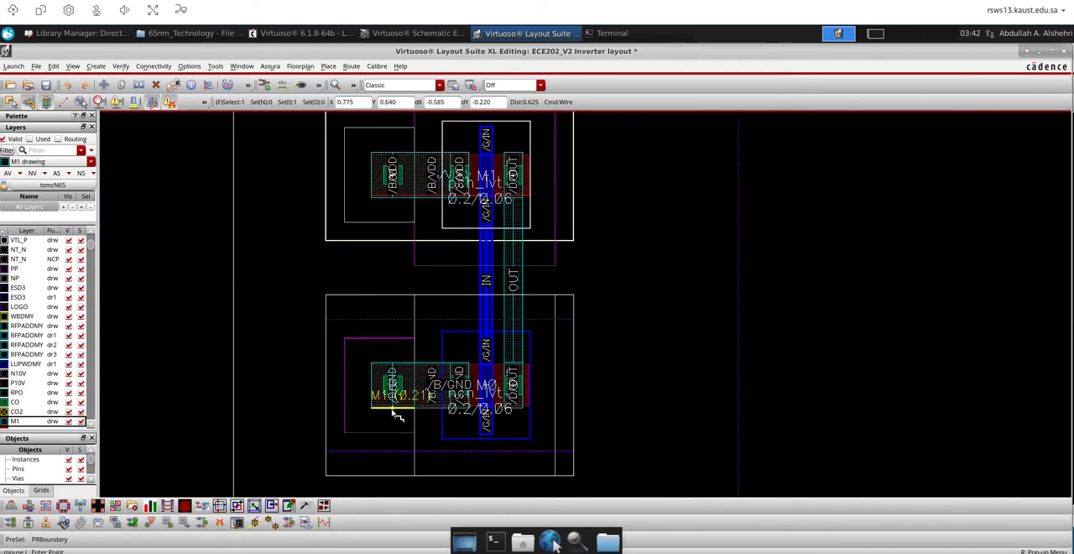
{"action": "scroll", "coordinate": [400, 343], "scroll_direction": "down", "scroll_amount": 5}
{"action": "scroll", "coordinate": [395, 356], "scroll_direction": "up", "scroll_amount": 4}
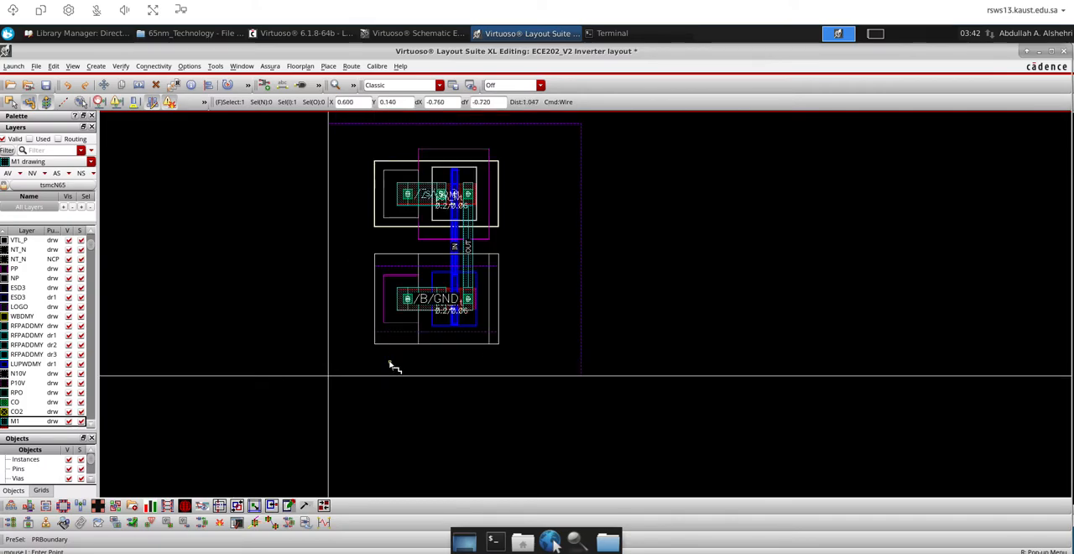
{"action": "scroll", "coordinate": [392, 365], "scroll_direction": "up", "scroll_amount": 2}
{"action": "key", "text": "Escape"}
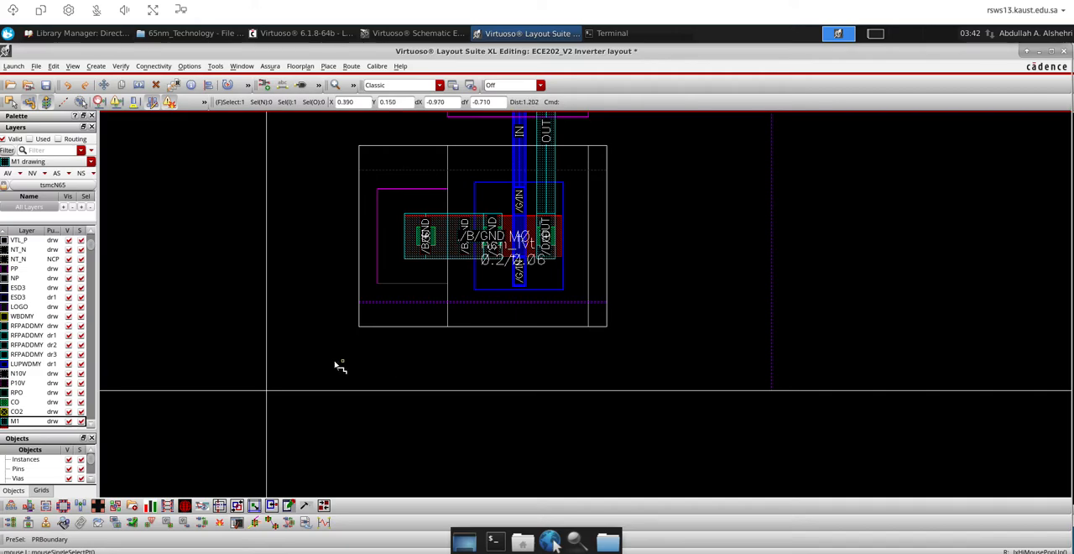
Filter the layer list by m1, with M1 drawing as the active layer
{"action": "left_click", "coordinate": [35, 149]}
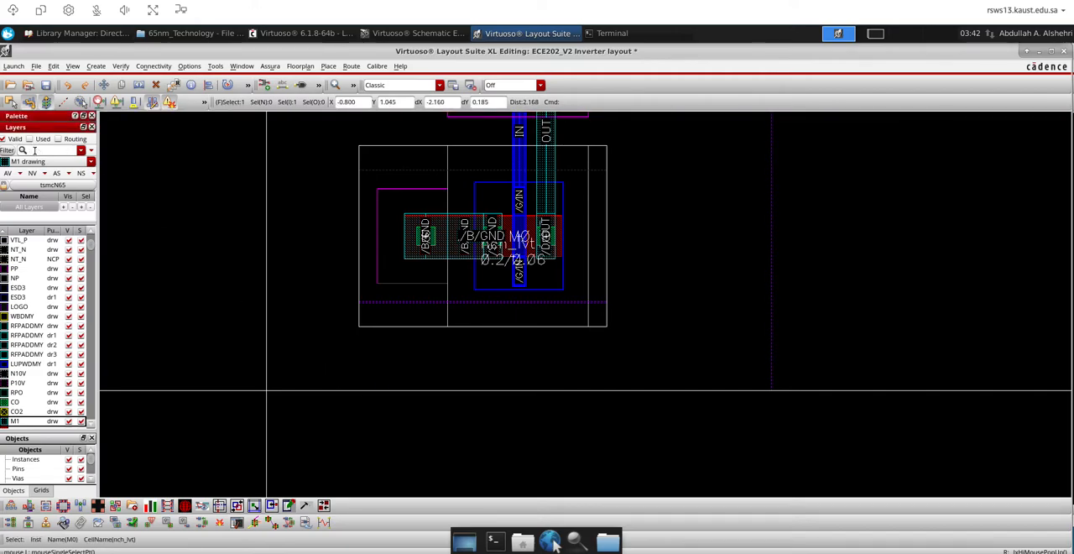
{"action": "type", "text": "m"}
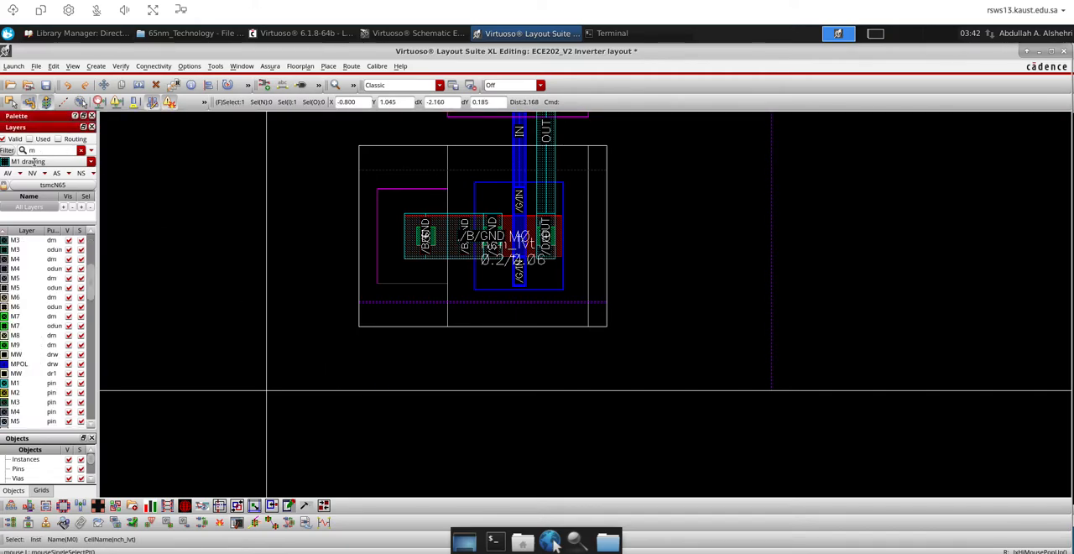
{"action": "type", "text": "1"}
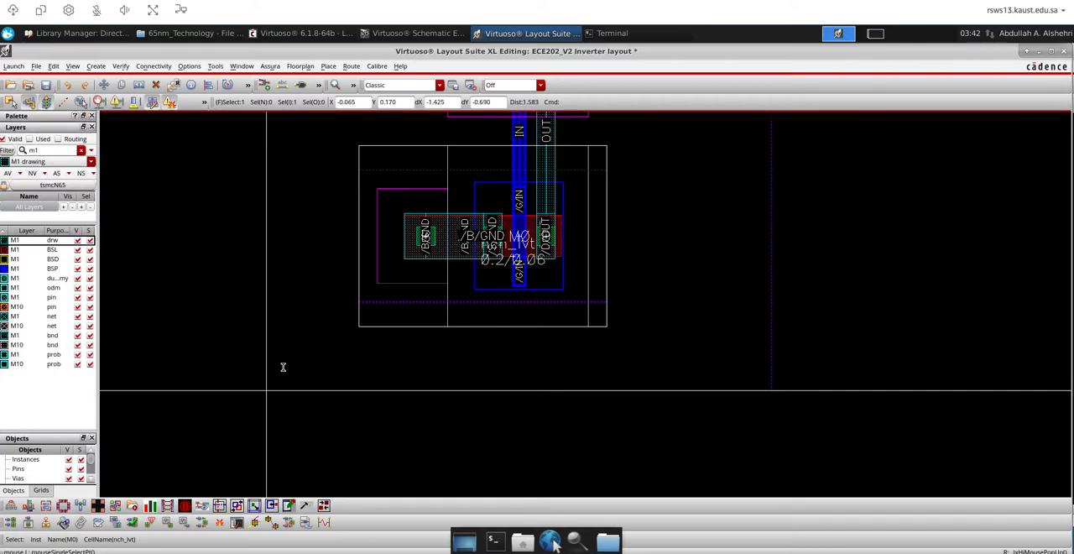
{"action": "type", "text": "r"}
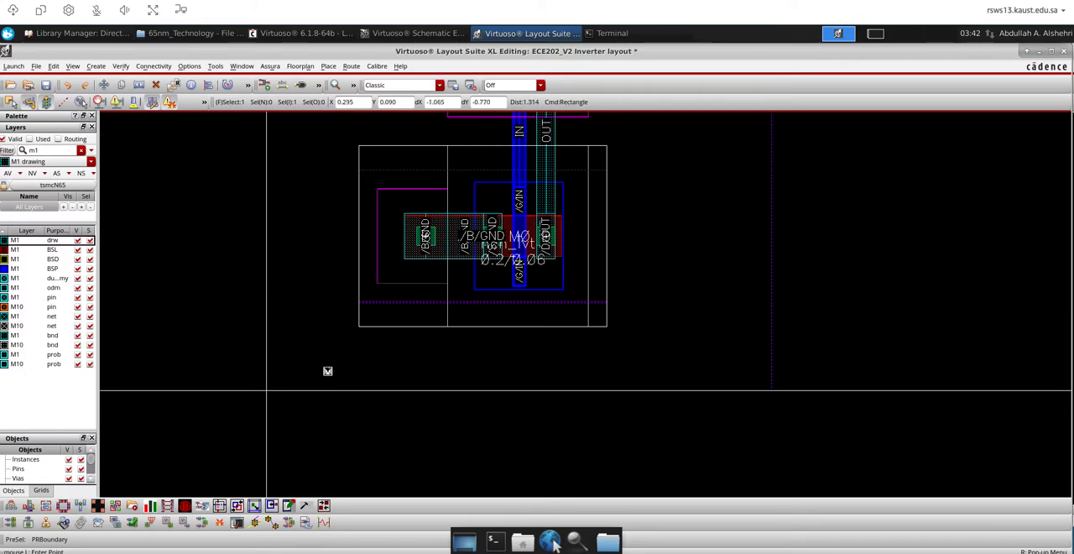
{"action": "scroll", "coordinate": [328, 371], "scroll_direction": "up", "scroll_amount": 1, "text": "ctrl"}
{"action": "scroll", "coordinate": [327, 371], "scroll_direction": "down", "scroll_amount": 2, "text": "ctrl"}
{"action": "left_click", "coordinate": [307, 374]}
{"action": "key", "text": "Escape"}
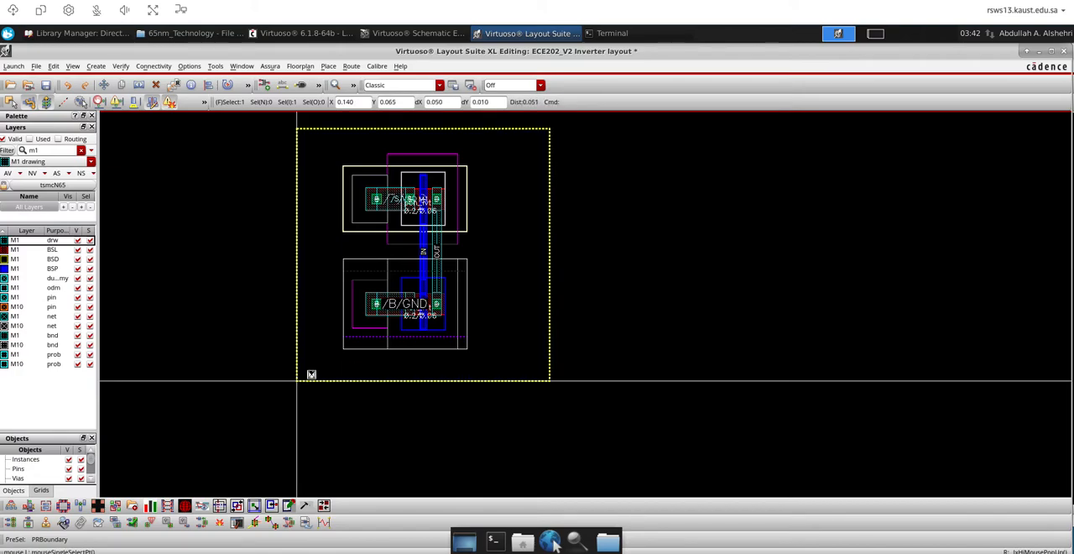
{"action": "scroll", "coordinate": [299, 377], "scroll_direction": "up", "scroll_amount": 3}
{"action": "scroll", "coordinate": [306, 389], "scroll_direction": "up", "scroll_amount": 4}
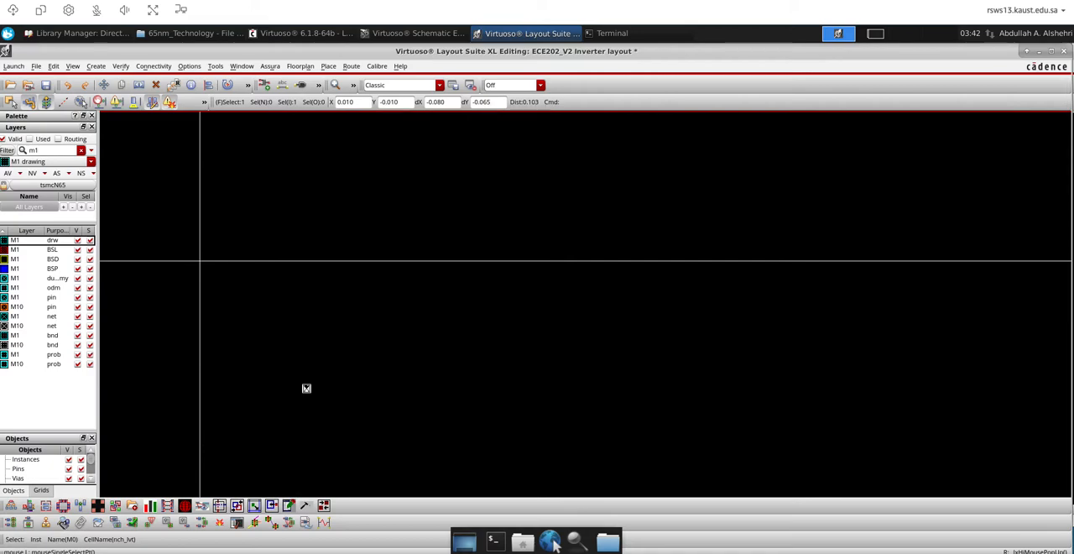
Draw an M1 rectangle 2.455 wide and 0.18 high from the origin along the lower edge of the cell boundary
{"action": "key", "text": "r"}
{"action": "left_click", "coordinate": [200, 260]}
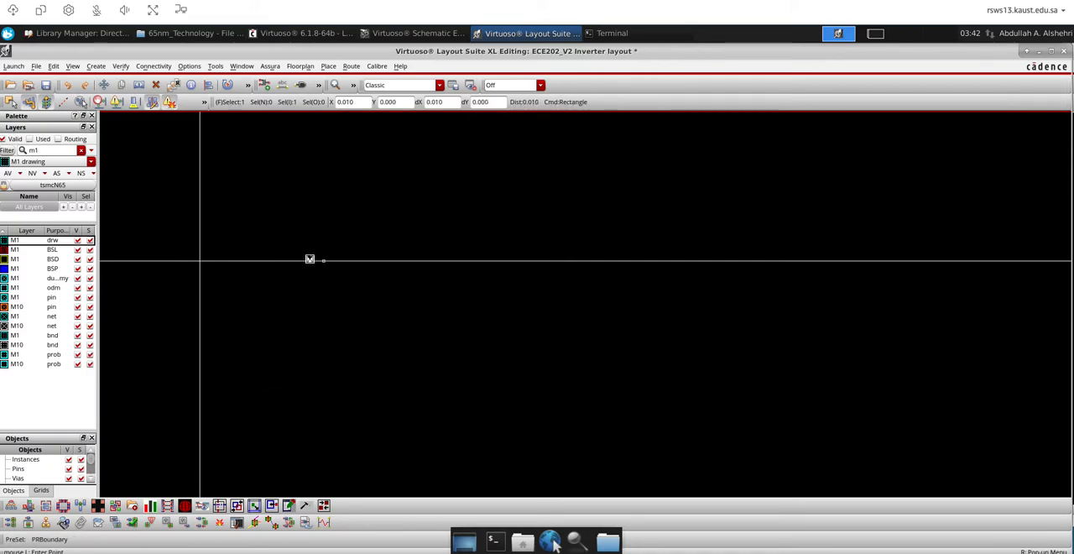
{"action": "left_click", "coordinate": [294, 218]}
{"action": "scroll", "coordinate": [294, 220], "scroll_direction": "down", "scroll_amount": 4}
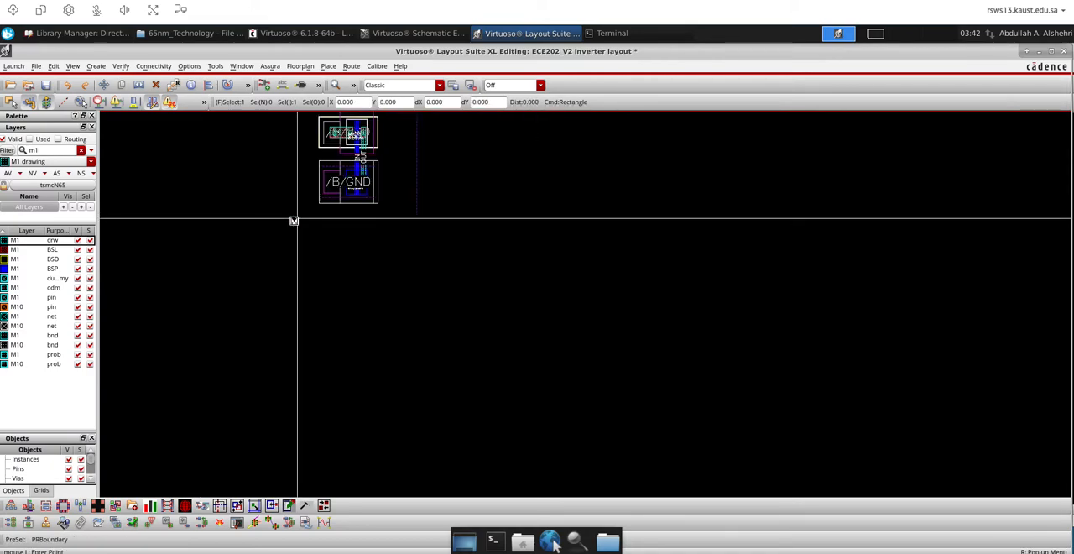
{"action": "scroll", "coordinate": [353, 215], "scroll_direction": "up", "scroll_amount": 5}
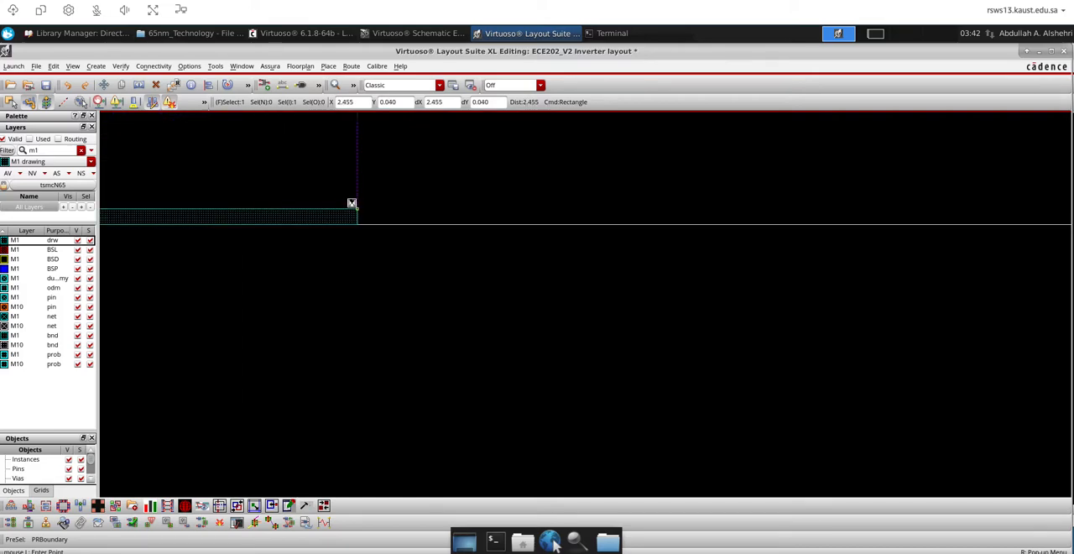
{"action": "scroll", "coordinate": [378, 338], "scroll_direction": "down", "scroll_amount": 4}
{"action": "scroll", "coordinate": [378, 338], "scroll_direction": "up", "scroll_amount": 2}
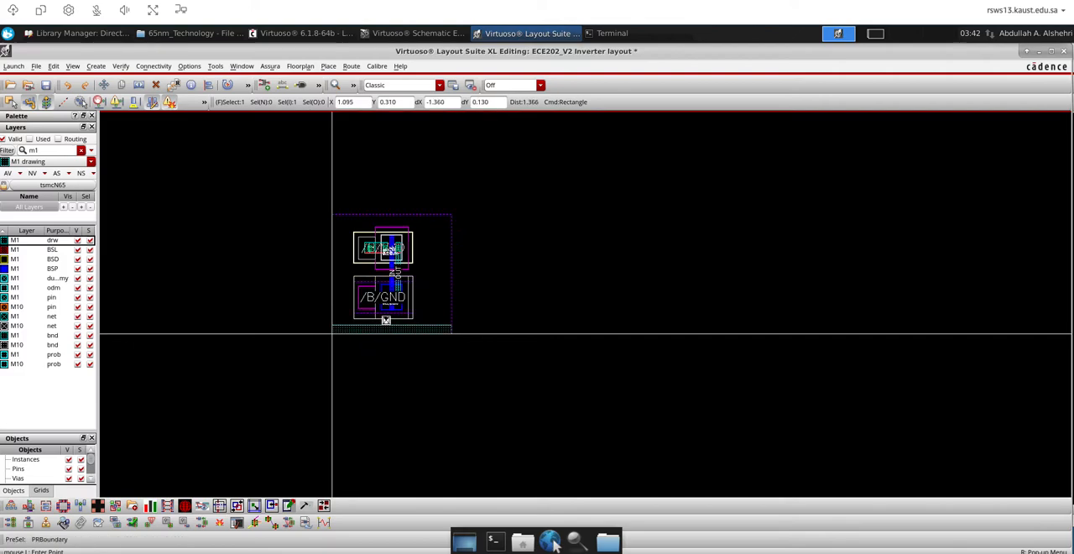
Copy the M1 rail straight up to the upper edge of the cell boundary, aligned with its corners
{"action": "key", "text": "c"}
{"action": "key", "text": "Escape"}
{"action": "left_click", "coordinate": [342, 329]}
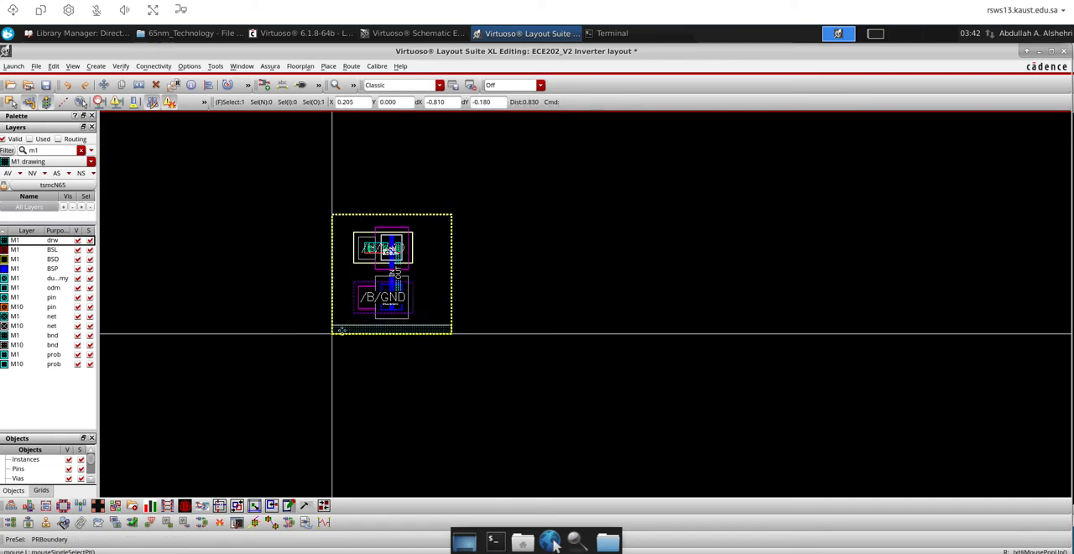
{"action": "key", "text": "c"}
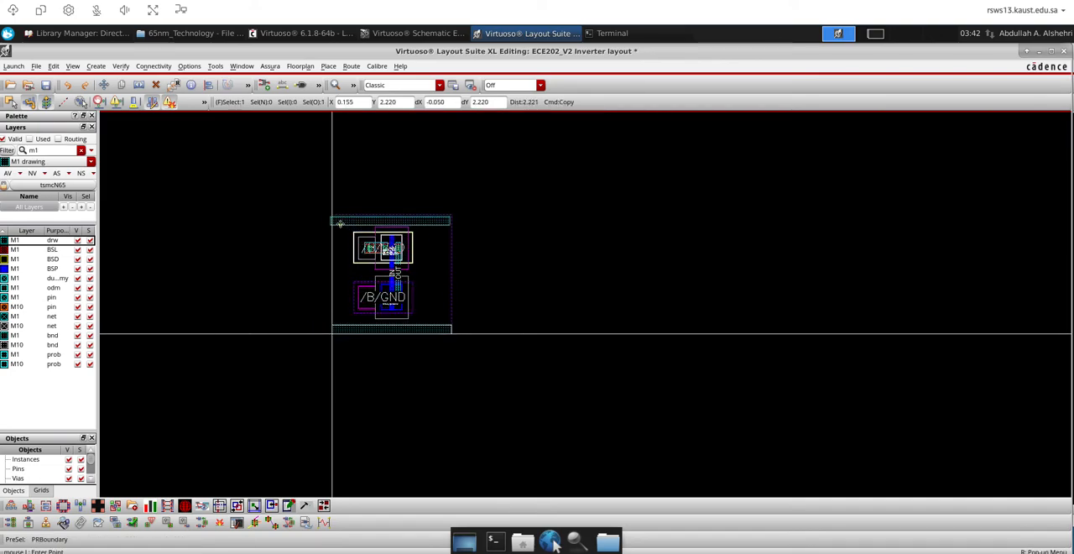
{"action": "scroll", "coordinate": [342, 219], "scroll_direction": "up", "scroll_amount": 5}
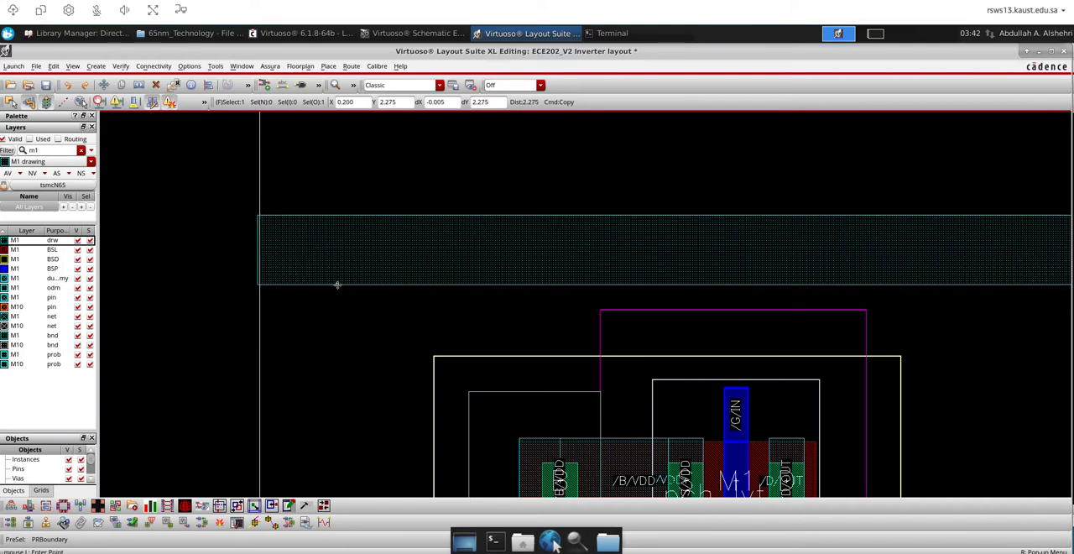
{"action": "left_click", "coordinate": [339, 285]}
{"action": "scroll", "coordinate": [253, 310], "scroll_direction": "down", "scroll_amount": 3}
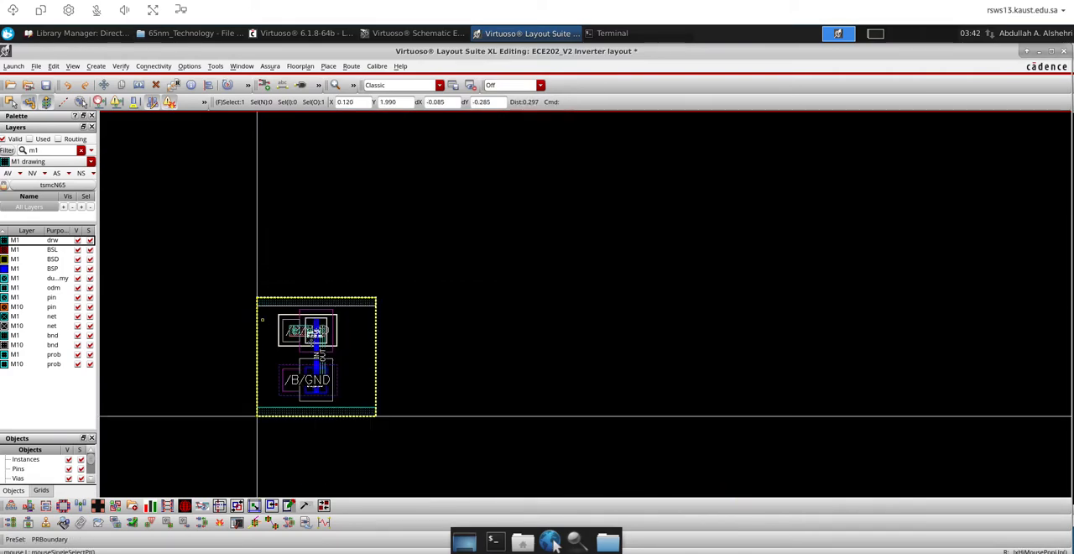
Draw a 0.21 wide M1 wire from the nch_lvt body tie down towards the lower M1 rail
{"action": "scroll", "coordinate": [314, 443], "scroll_direction": "up", "scroll_amount": 2}
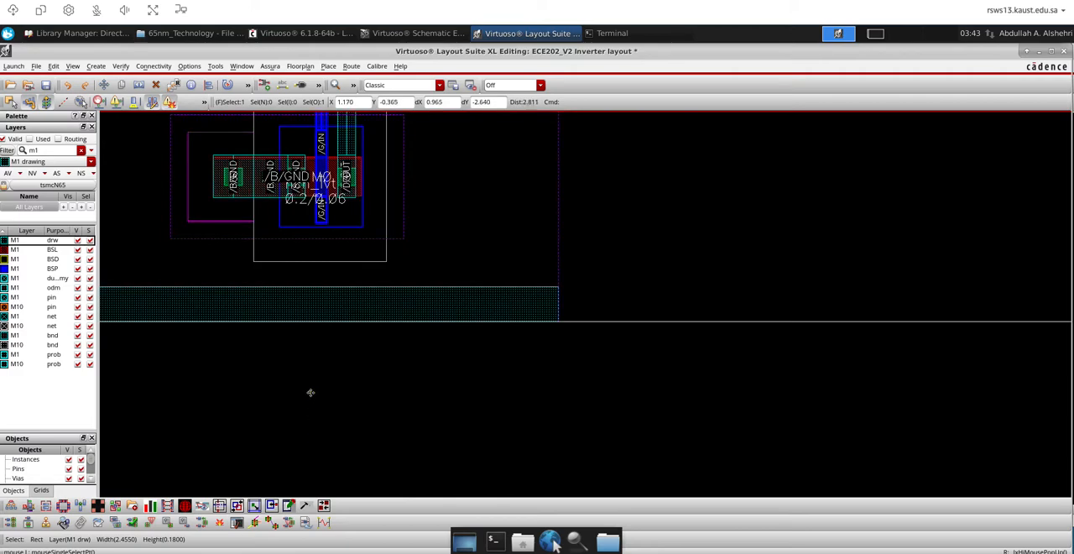
{"action": "key", "text": "p"}
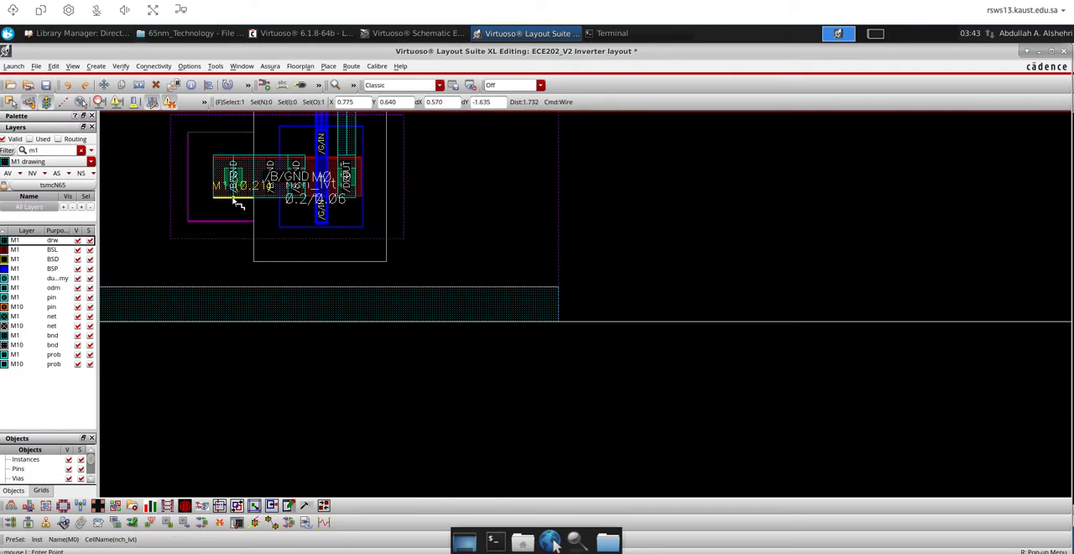
{"action": "left_click", "coordinate": [236, 201]}
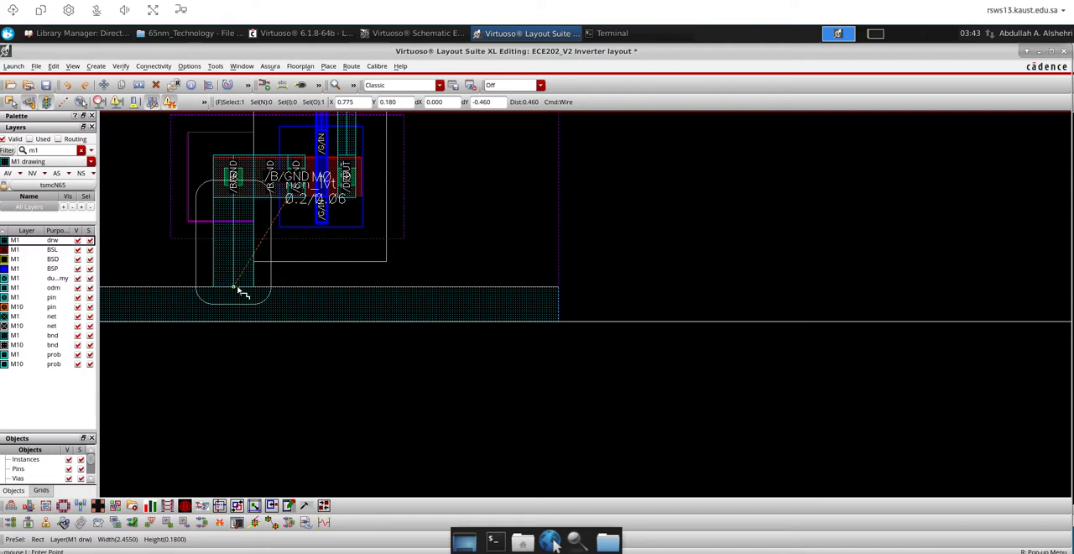
{"action": "scroll", "coordinate": [235, 289], "scroll_direction": "up", "scroll_amount": 2, "text": "ctrl"}
{"action": "left_click", "coordinate": [237, 290]}
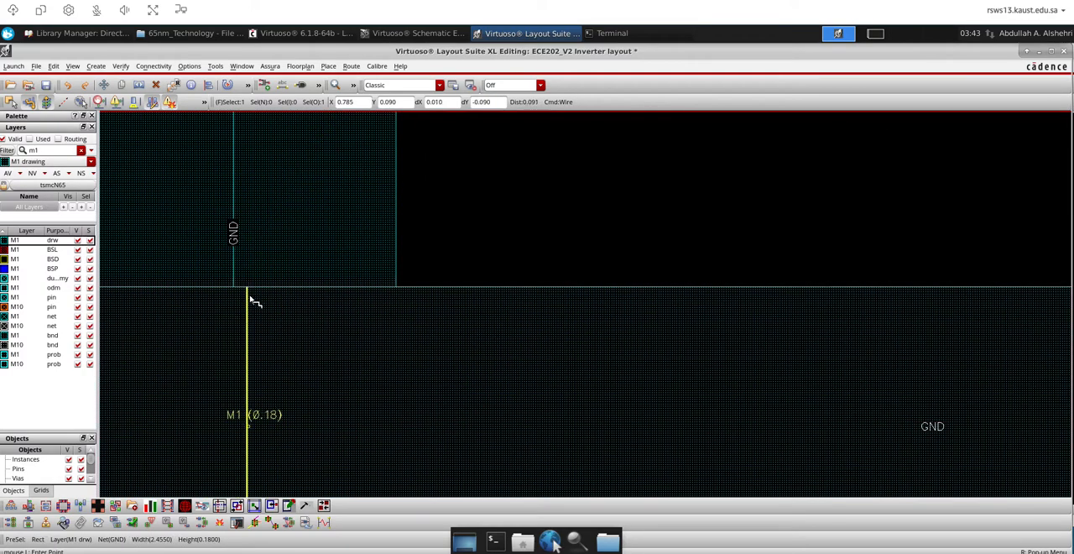
{"action": "scroll", "coordinate": [252, 306], "scroll_direction": "down", "scroll_amount": 2, "text": "ctrl"}
{"action": "scroll", "coordinate": [252, 309], "scroll_direction": "up", "scroll_amount": 4, "text": "ctrl"}
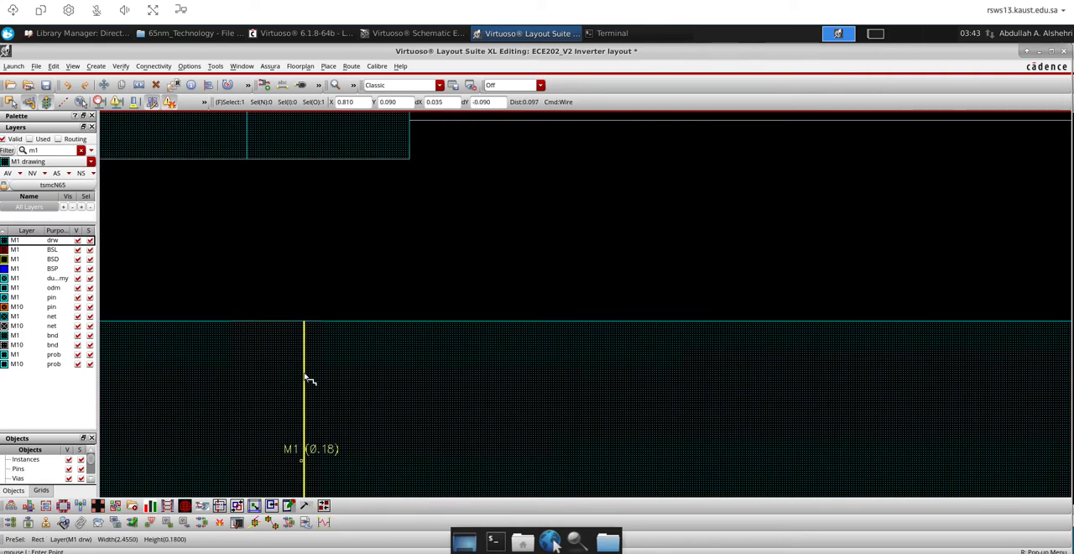
{"action": "scroll", "coordinate": [238, 364], "scroll_direction": "down", "scroll_amount": 3, "text": "ctrl"}
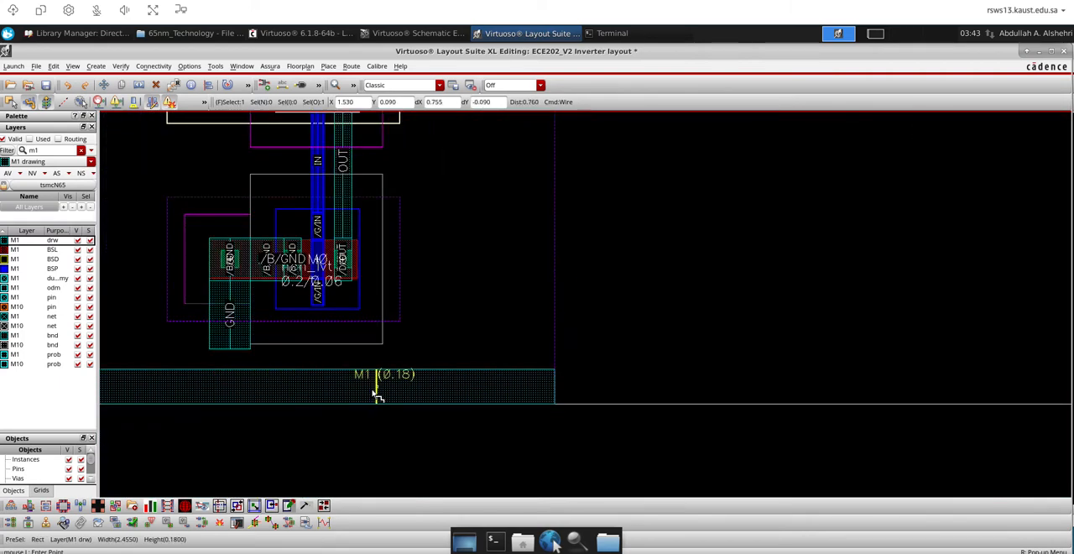
Extend the GND wire down from its lower end so that it overlaps the lower M1 rail
{"action": "key", "text": "Escape"}
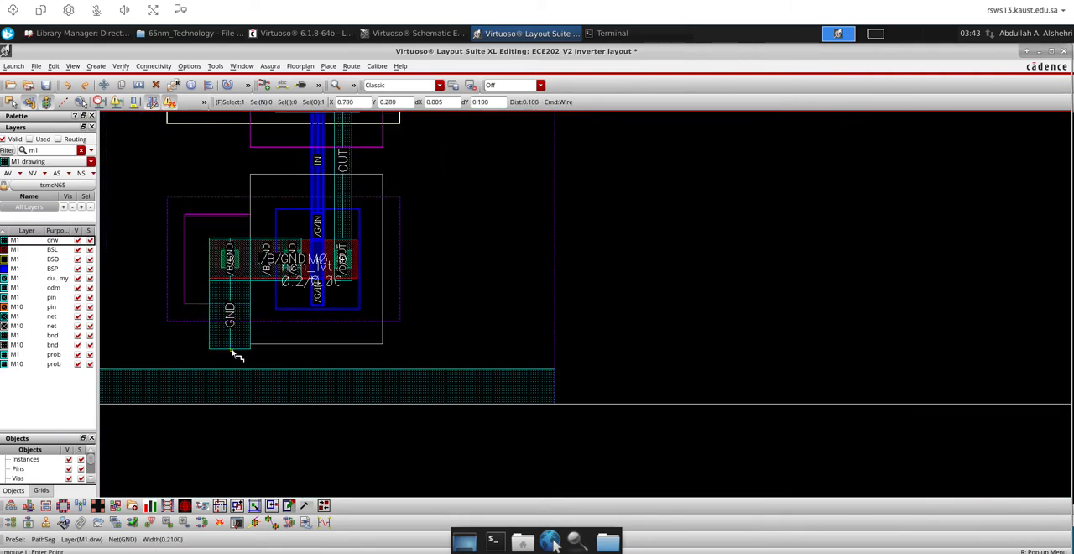
{"action": "key", "text": "s"}
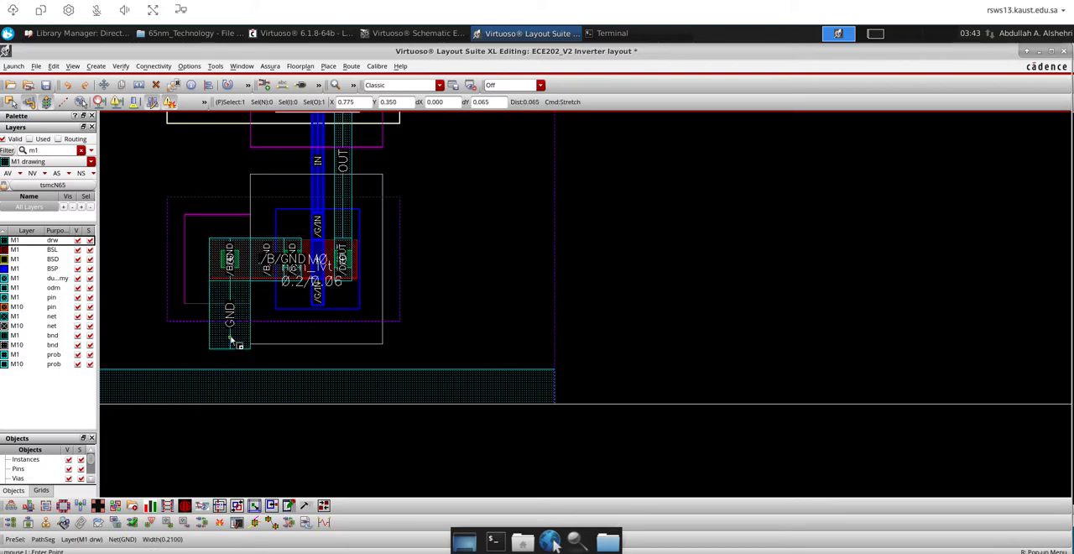
{"action": "key", "text": "p"}
{"action": "left_click", "coordinate": [231, 368]}
{"action": "double_click", "coordinate": [231, 378]}
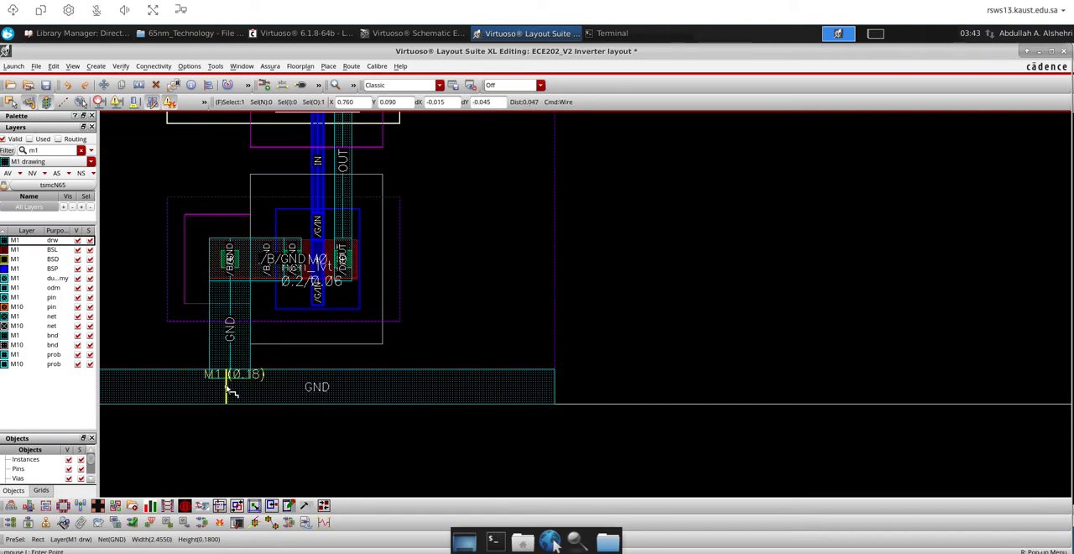
Draw a 0.21 wide M1 wire from the pch_lvt body tie up into the upper M1 rail for VDD
{"action": "scroll", "coordinate": [418, 356], "scroll_direction": "down", "scroll_amount": 2}
{"action": "scroll", "coordinate": [369, 252], "scroll_direction": "up", "scroll_amount": 3}
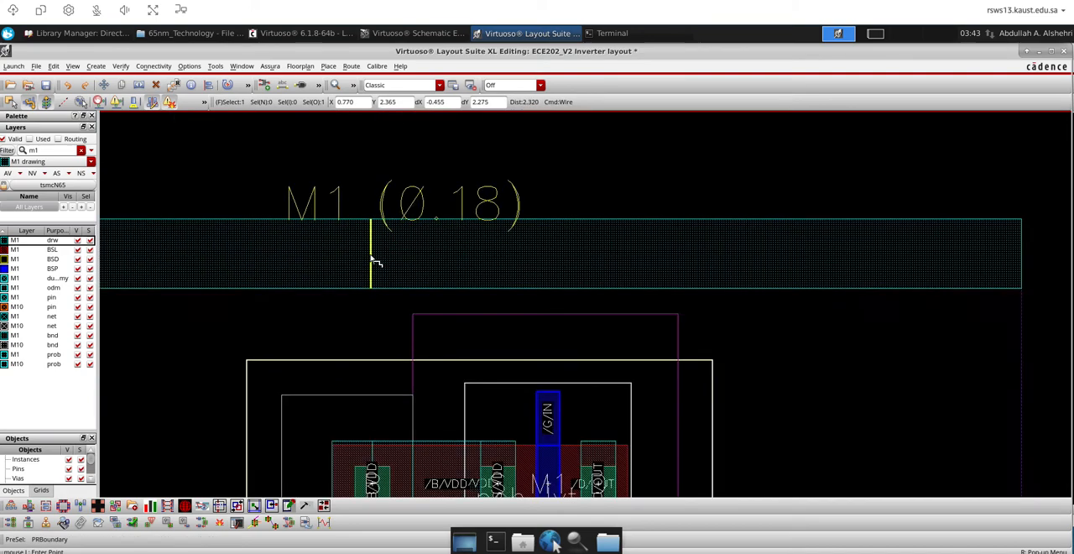
{"action": "left_click", "coordinate": [371, 443]}
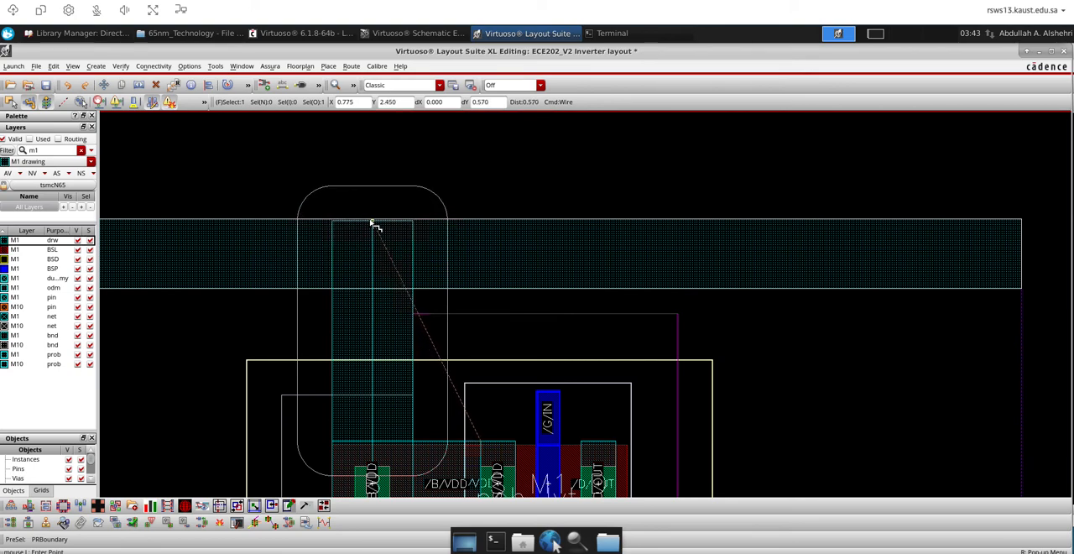
{"action": "double_click", "coordinate": [371, 223]}
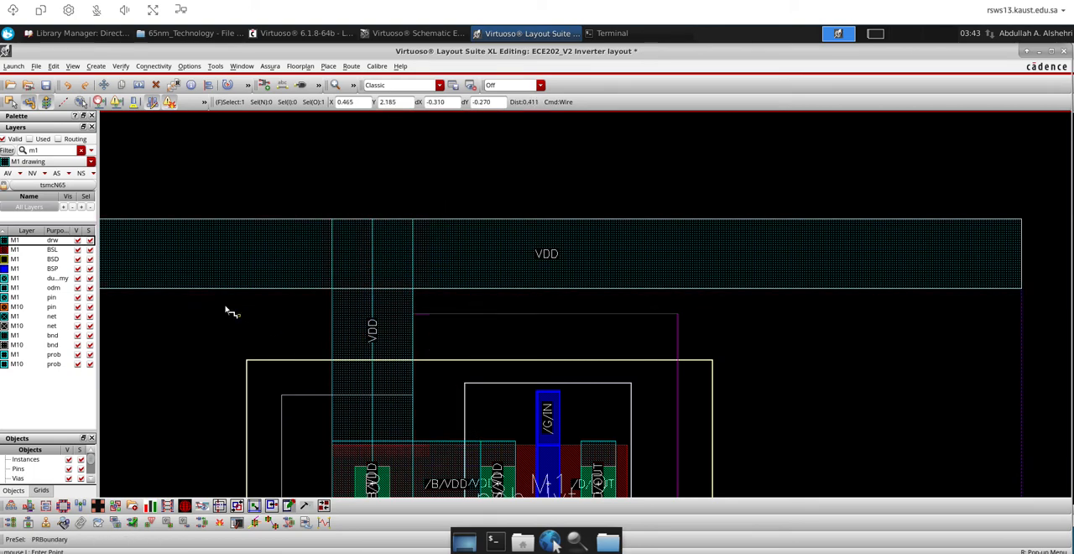
Draw a 0.09 wide horizontal M1 wire from the middle of the OUT wire towards the cell's right boundary
{"action": "scroll", "coordinate": [348, 360], "scroll_direction": "down", "scroll_amount": 2, "text": "ctrl"}
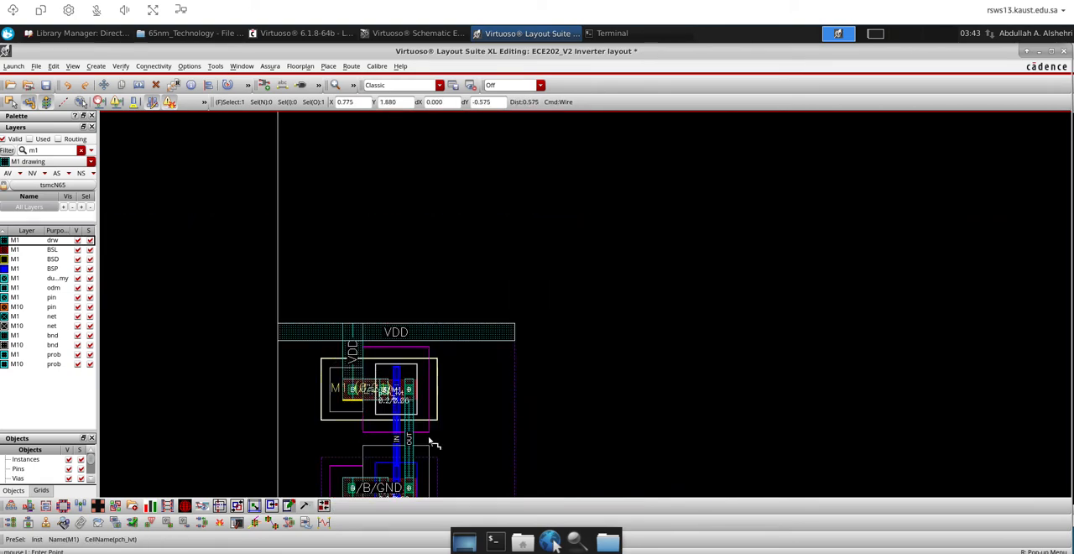
{"action": "scroll", "coordinate": [347, 328], "scroll_direction": "down", "scroll_amount": 1, "text": "ctrl"}
{"action": "scroll", "coordinate": [343, 383], "scroll_direction": "up", "scroll_amount": 2, "text": "ctrl"}
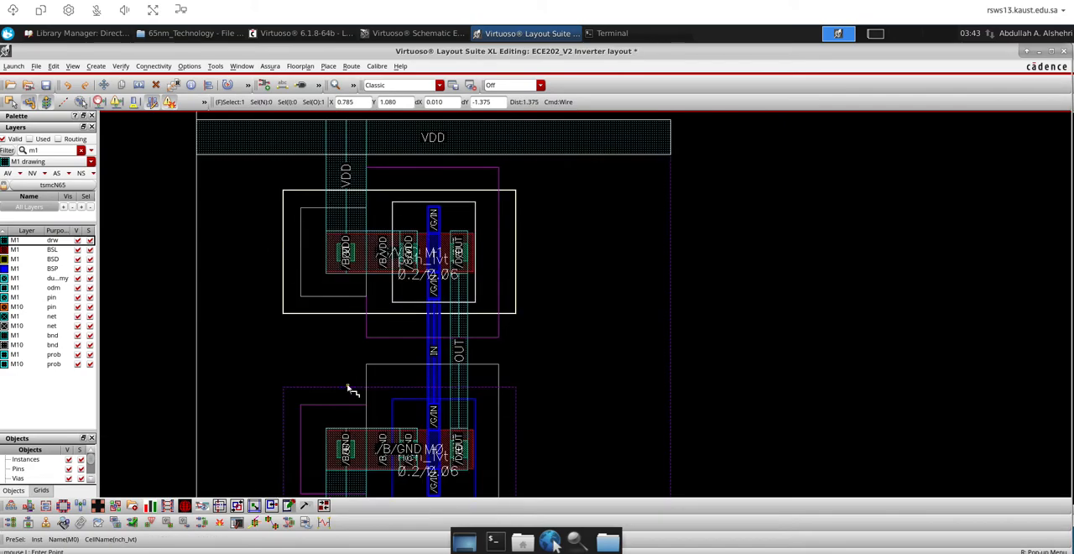
{"action": "left_click", "coordinate": [481, 358]}
{"action": "double_click", "coordinate": [628, 352]}
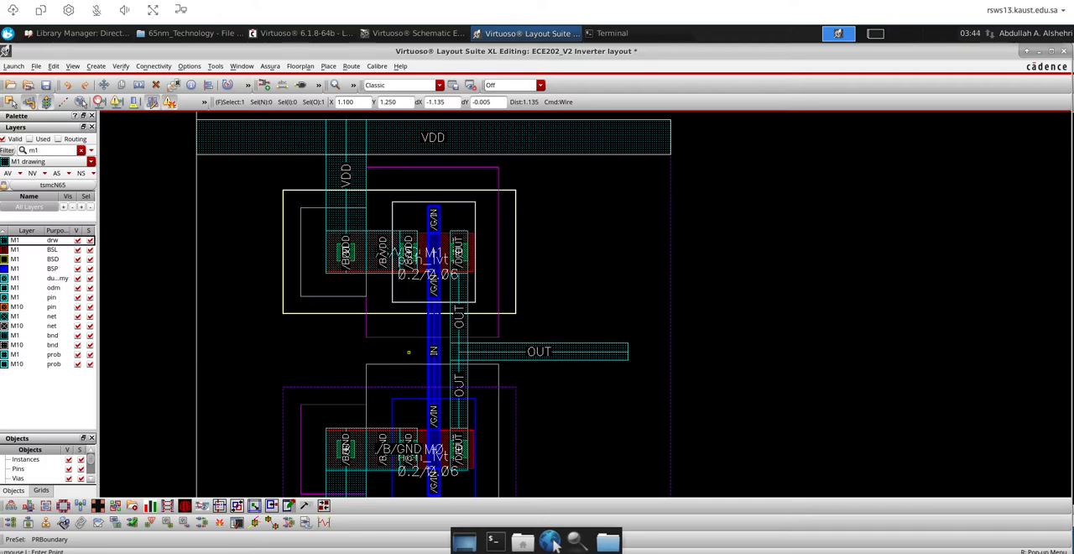
Place a single M1_PO via against the left side of the IN poly wire, level with the horizontal OUT wire
{"action": "key", "text": "o"}
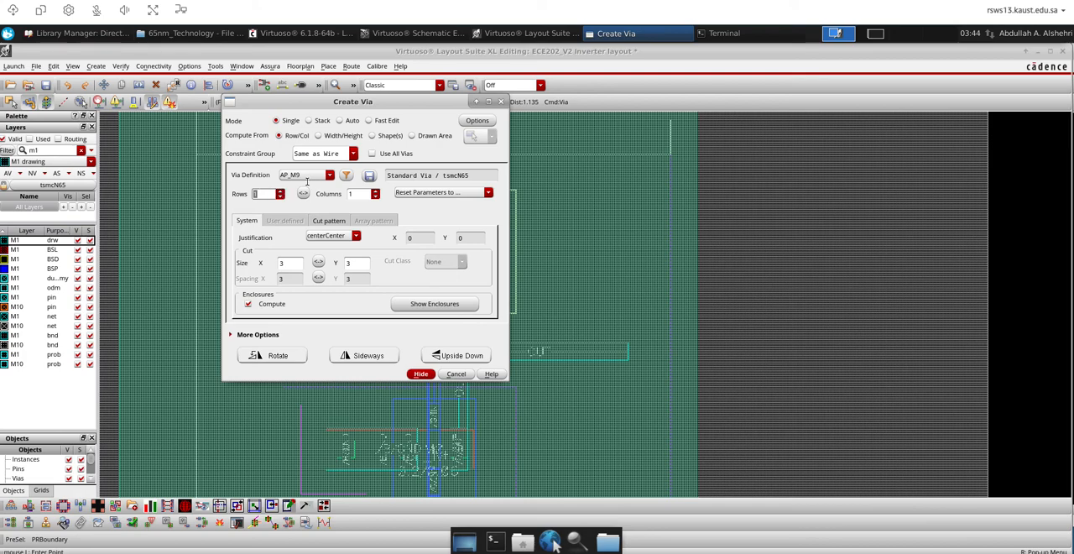
{"action": "left_click", "coordinate": [329, 175]}
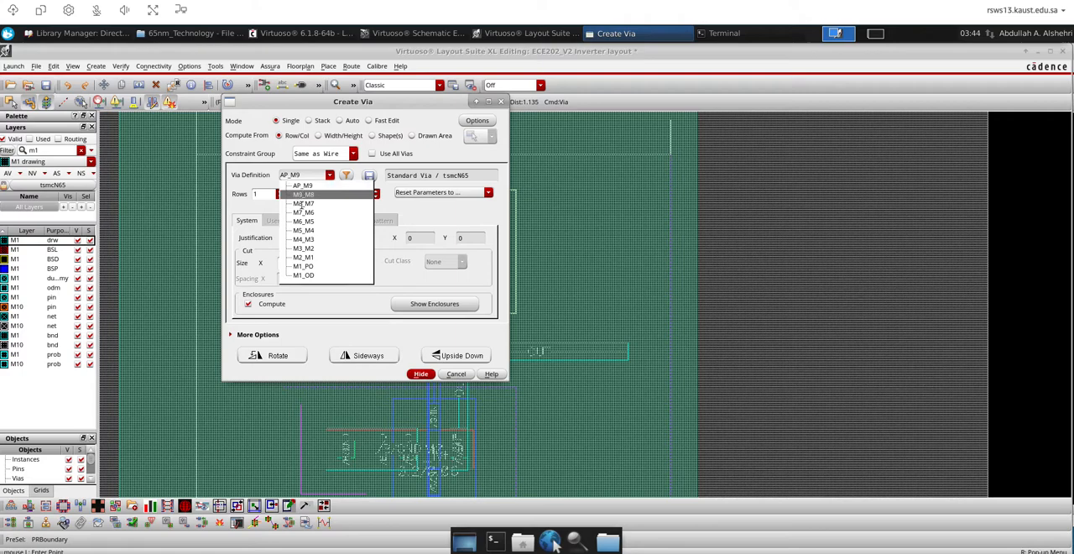
{"action": "left_click", "coordinate": [306, 266]}
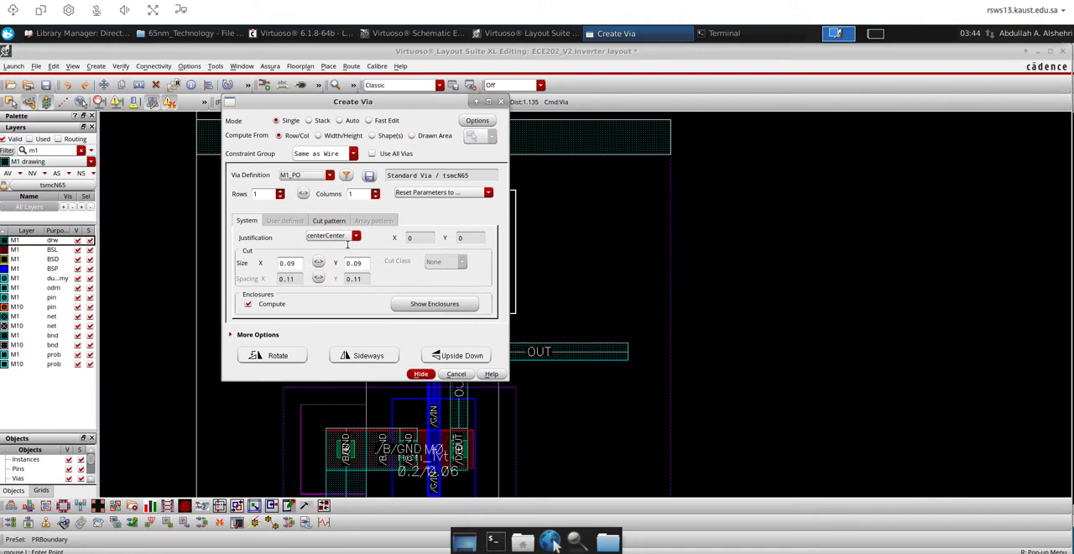
{"action": "left_click", "coordinate": [421, 374]}
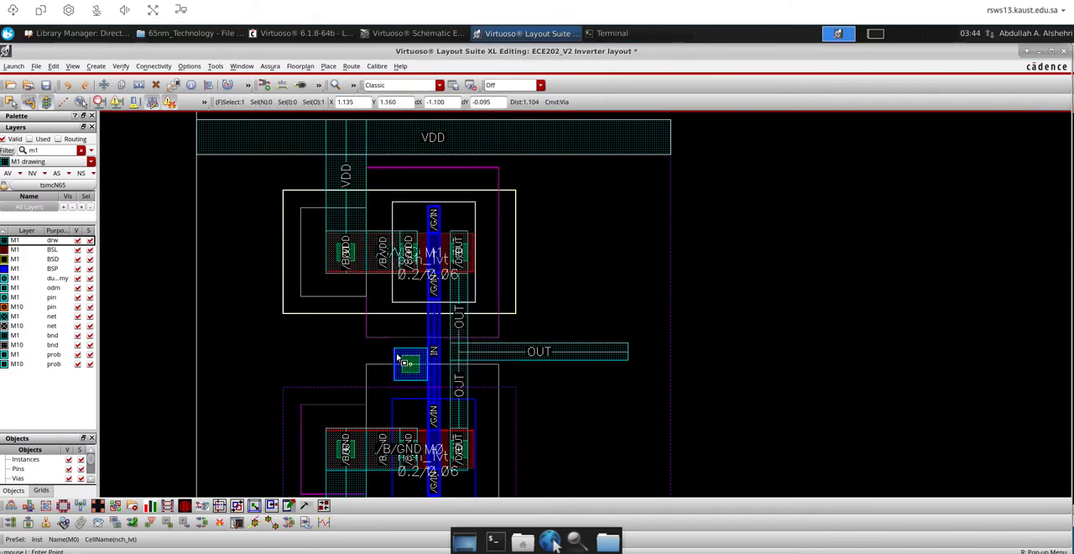
{"action": "scroll", "coordinate": [403, 355], "scroll_direction": "up", "scroll_amount": 4, "text": "ctrl"}
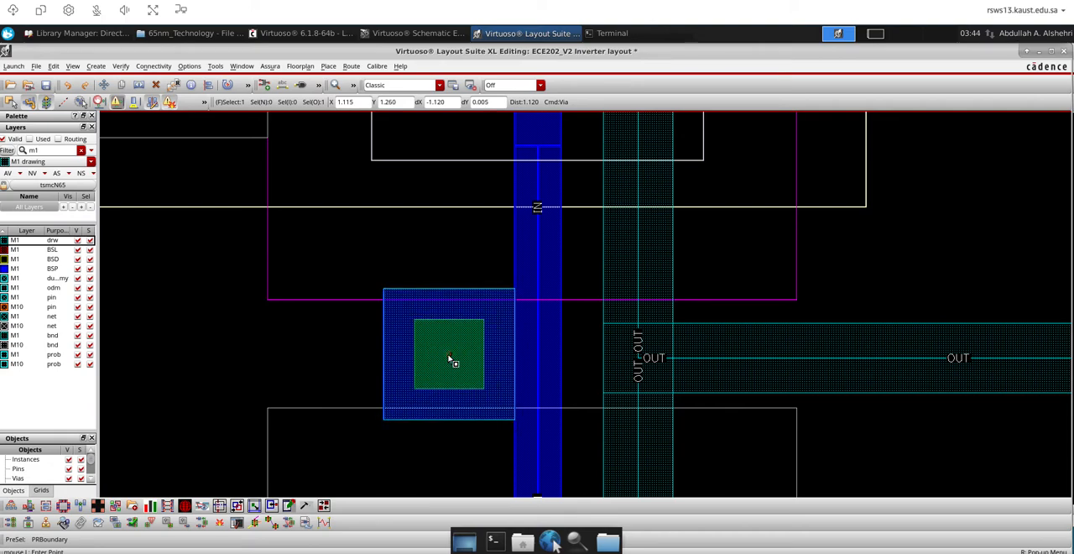
{"action": "left_click", "coordinate": [450, 359]}
{"action": "key", "text": "Escape"}
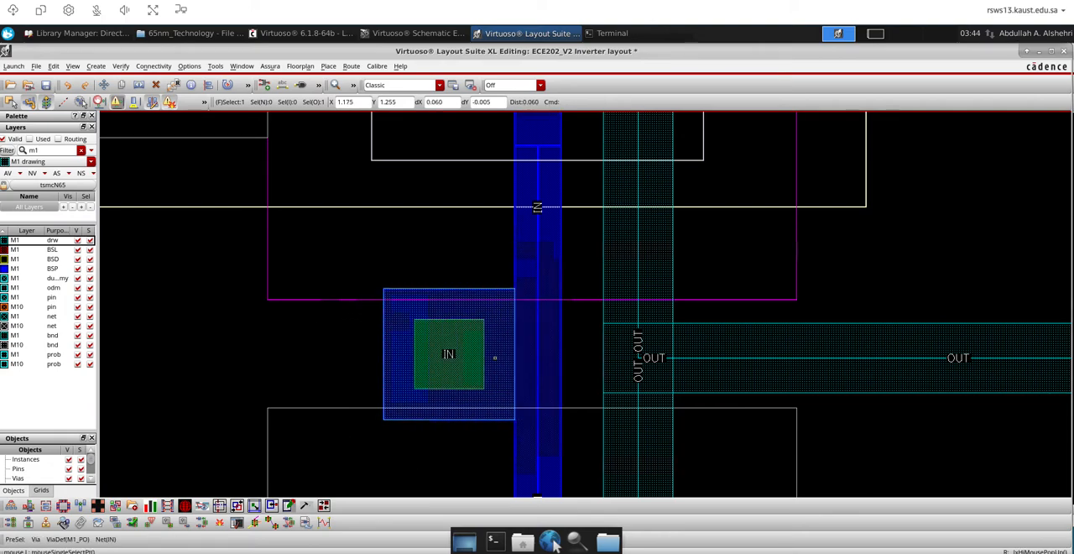
Draw a 0.09 wide horizontal M1 wire from the IN via's centre towards the cell's left boundary
{"action": "scroll", "coordinate": [504, 361], "scroll_direction": "up", "scroll_amount": 4}
{"action": "scroll", "coordinate": [663, 345], "scroll_direction": "down", "scroll_amount": 3}
{"action": "scroll", "coordinate": [663, 344], "scroll_direction": "down", "scroll_amount": 3}
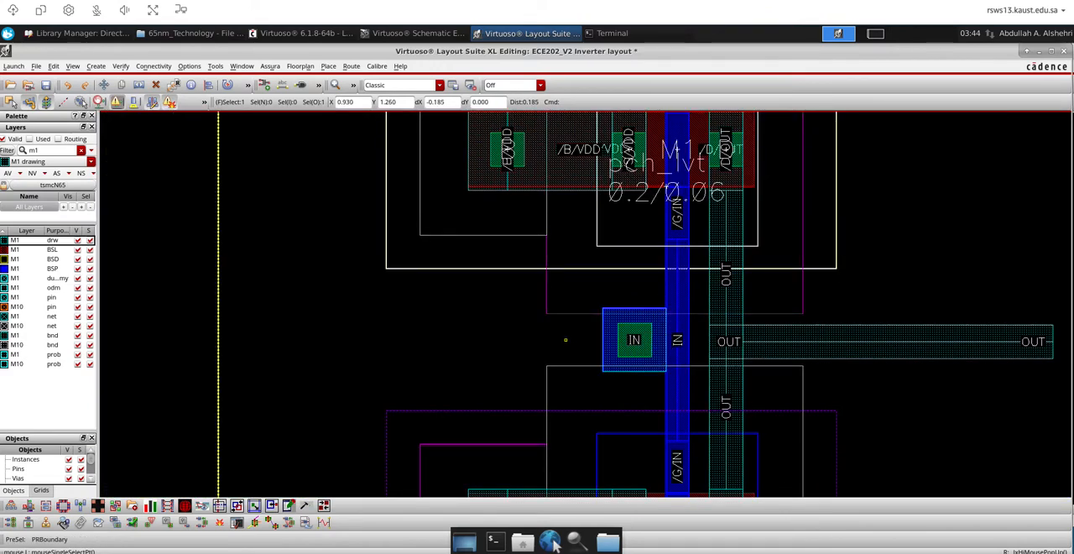
{"action": "key", "text": "p"}
{"action": "left_click", "coordinate": [635, 341]}
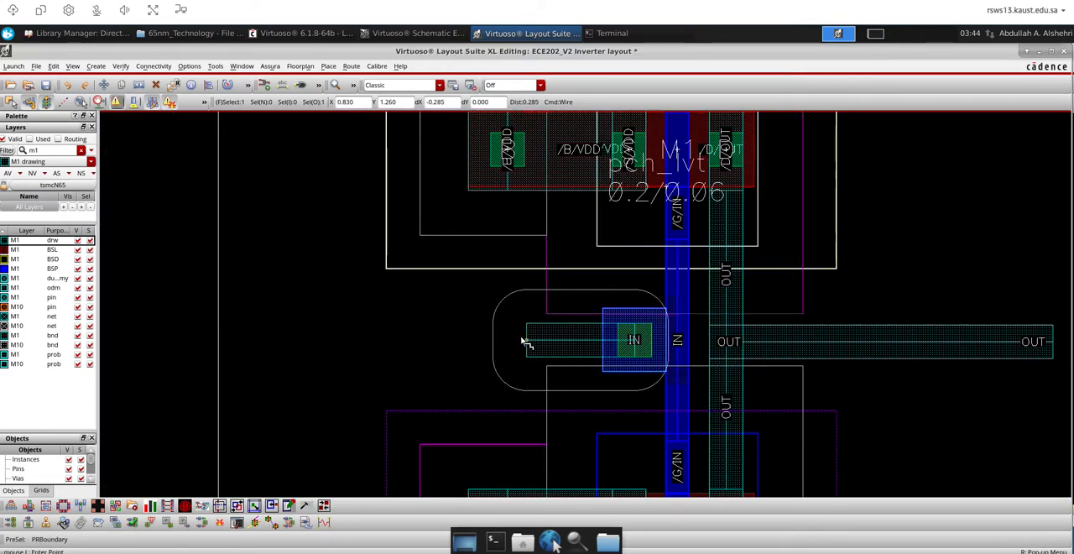
{"action": "double_click", "coordinate": [275, 344]}
{"action": "scroll", "coordinate": [327, 289], "scroll_direction": "down", "scroll_amount": 2}
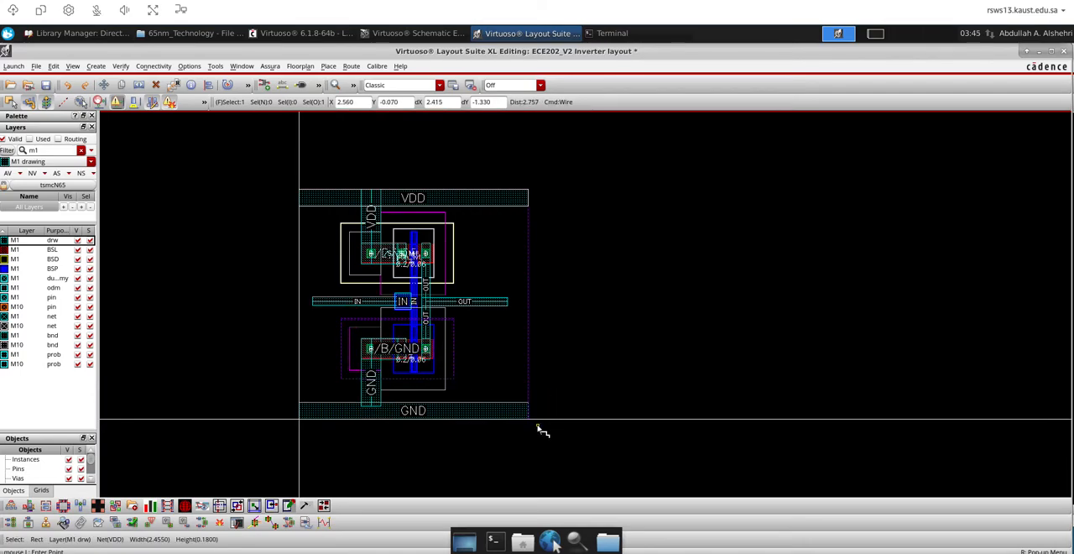
{"action": "scroll", "coordinate": [381, 331], "scroll_direction": "up", "scroll_amount": 1}
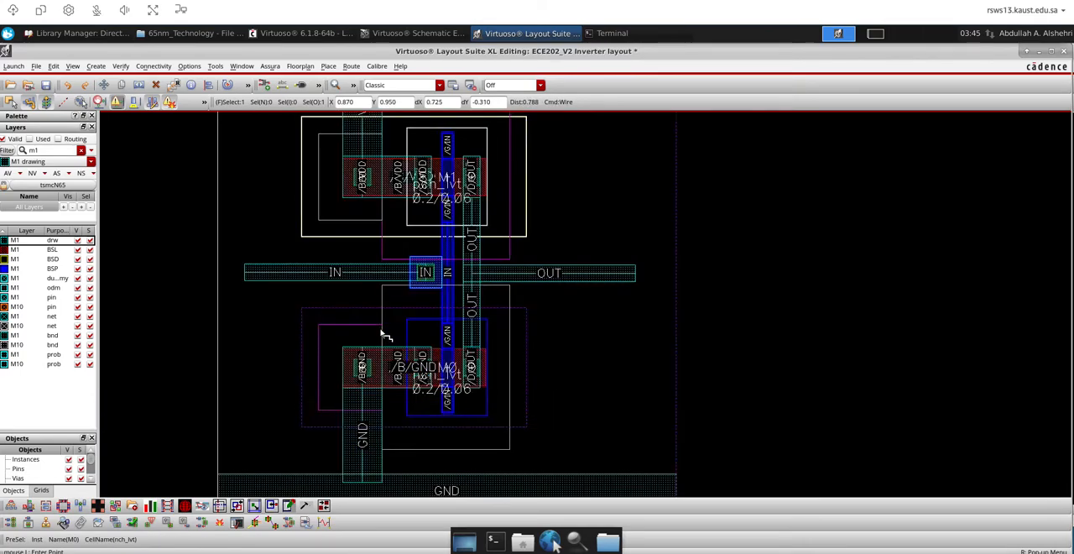
{"action": "scroll", "coordinate": [384, 209], "scroll_direction": "down", "scroll_amount": 1}
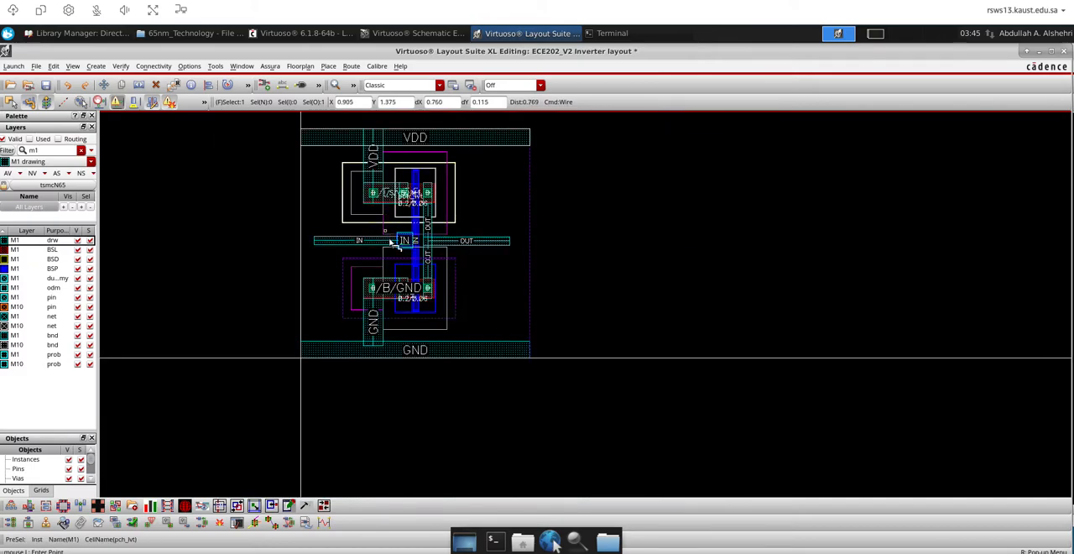
{"action": "left_click", "coordinate": [375, 159]}
{"action": "scroll", "coordinate": [375, 159], "scroll_direction": "up", "scroll_amount": 1}
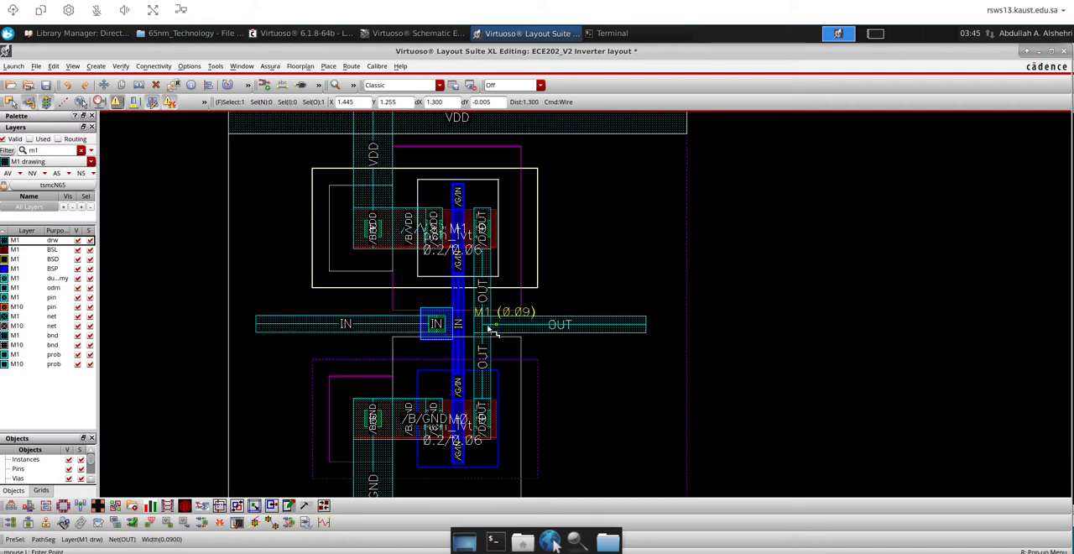
{"action": "scroll", "coordinate": [389, 211], "scroll_direction": "up", "scroll_amount": 3}
{"action": "key", "text": "s"}
{"action": "left_click", "coordinate": [371, 216]}
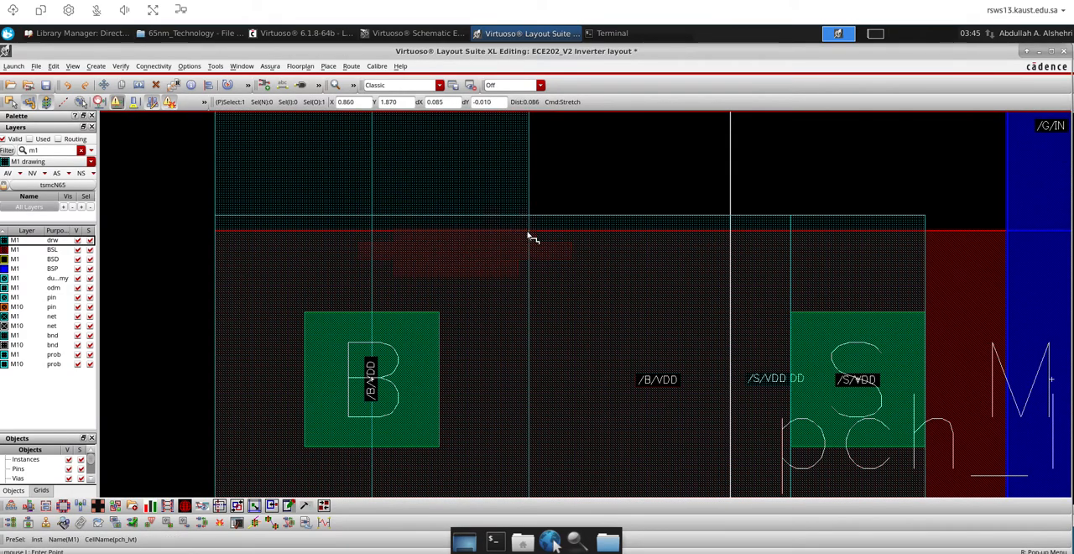
{"action": "scroll", "coordinate": [529, 239], "scroll_direction": "down", "scroll_amount": 3}
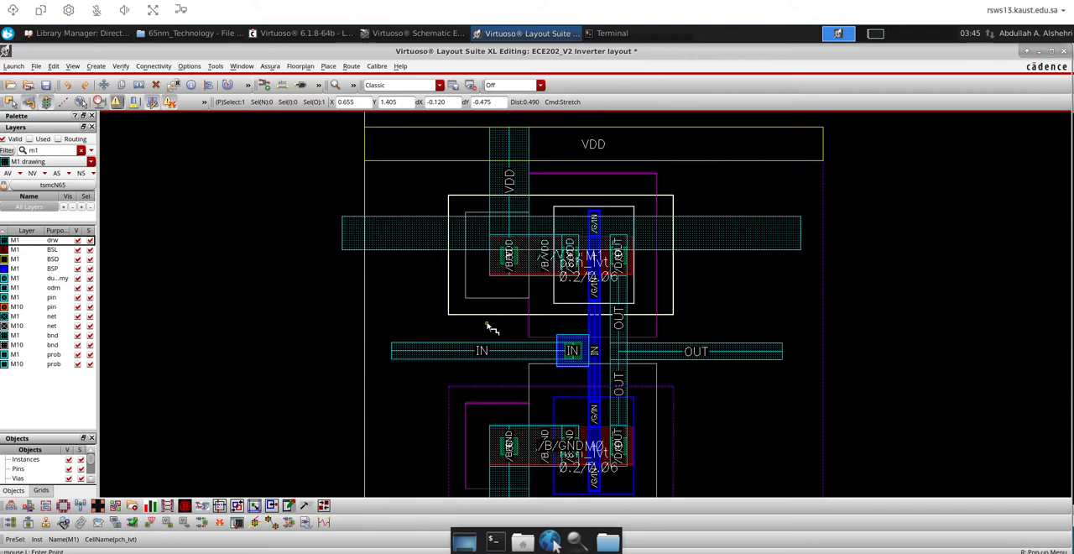
{"action": "key", "text": "Escape"}
Save the Inverter layout and bring the whole cell into view
{"action": "left_click", "coordinate": [45, 87]}
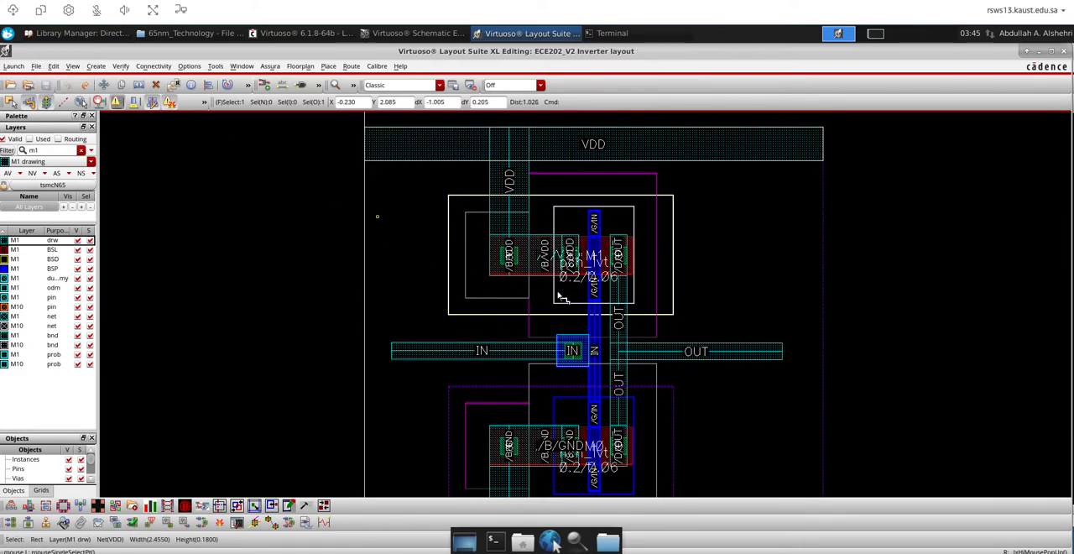
{"action": "scroll", "coordinate": [330, 302], "scroll_direction": "down", "scroll_amount": 3}
{"action": "scroll", "coordinate": [329, 304], "scroll_direction": "up", "scroll_amount": 3}
{"action": "scroll", "coordinate": [330, 304], "scroll_direction": "down", "scroll_amount": 1}
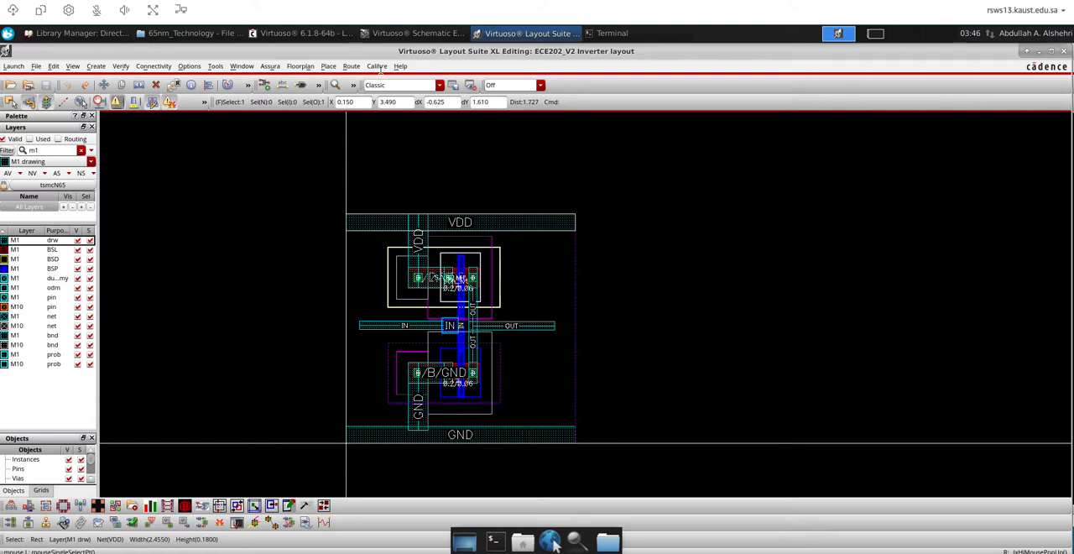
Start Calibre nmDRC on the Inverter layout without loading a runset file
{"action": "left_click", "coordinate": [378, 67]}
{"action": "left_click", "coordinate": [385, 85]}
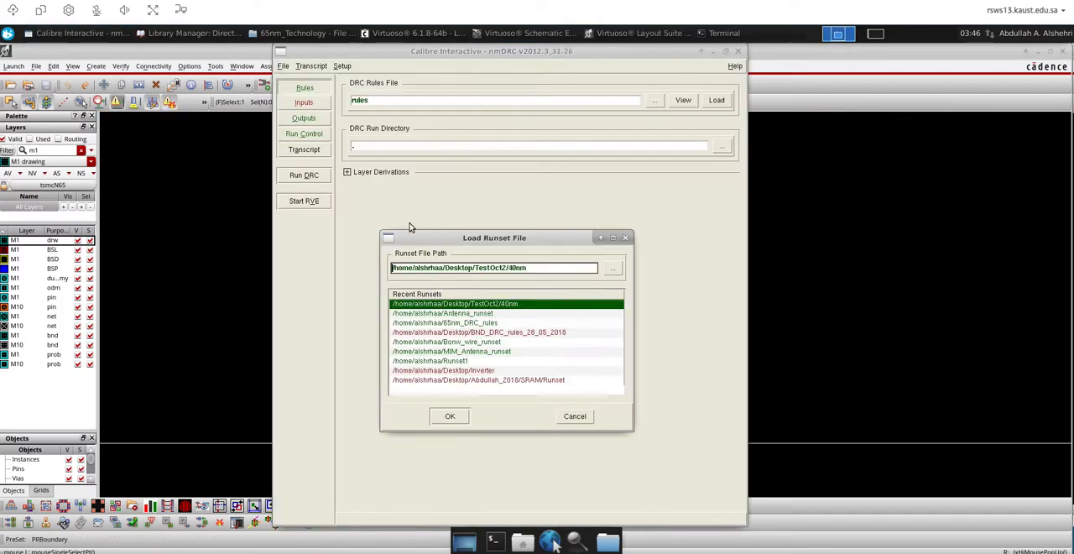
{"action": "left_click", "coordinate": [626, 239]}
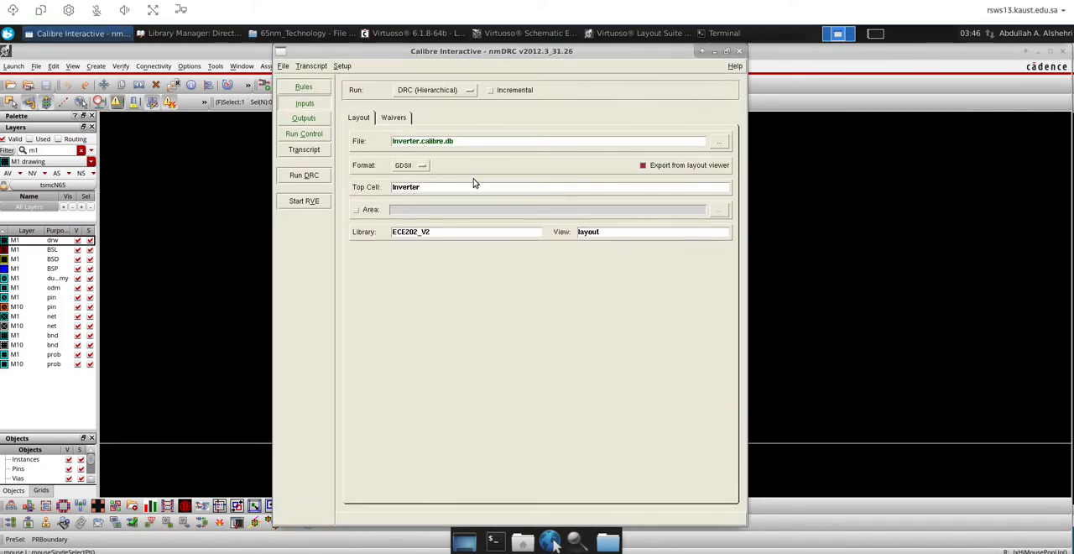
Browse for the DRC rules file, starting from the root directory and going into /sw
{"action": "left_click", "coordinate": [304, 87]}
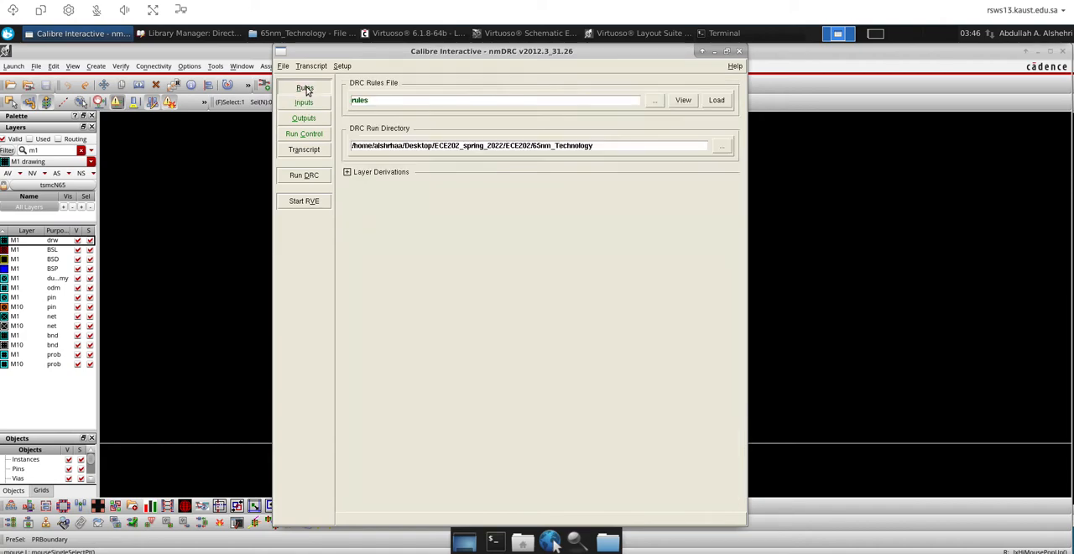
{"action": "left_click", "coordinate": [654, 101]}
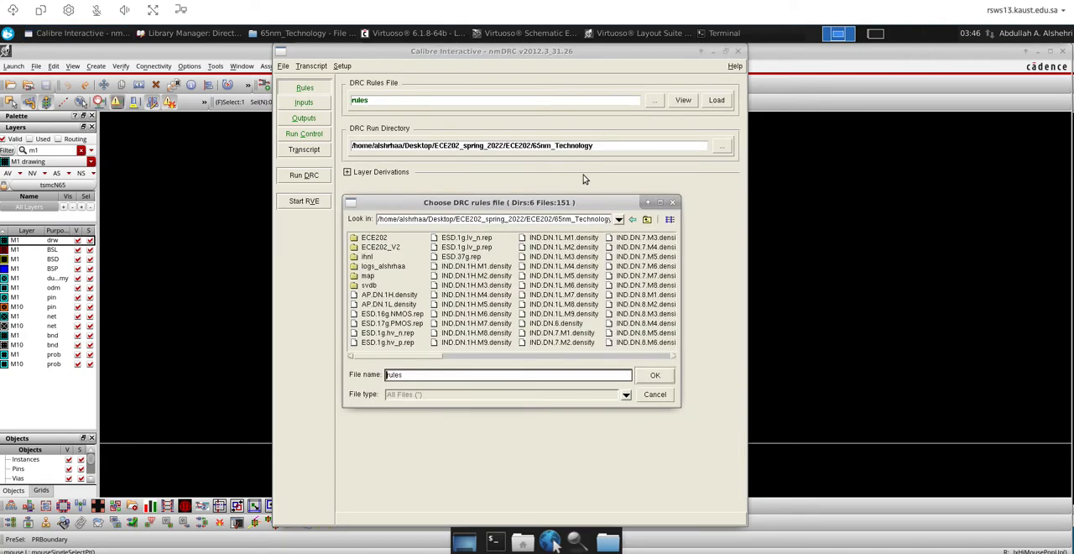
{"action": "double_click", "coordinate": [549, 219]}
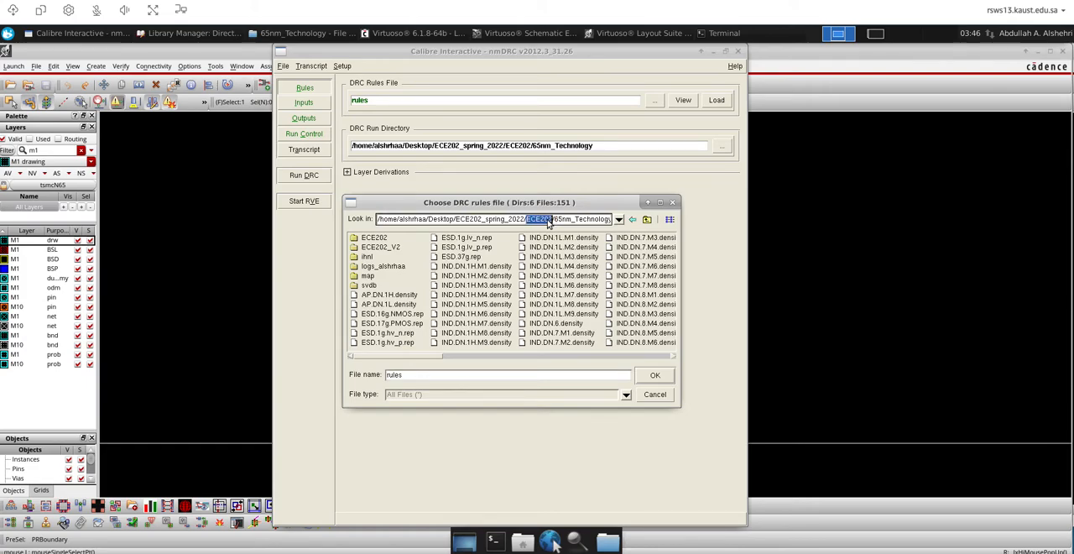
{"action": "triple_click", "coordinate": [549, 219]}
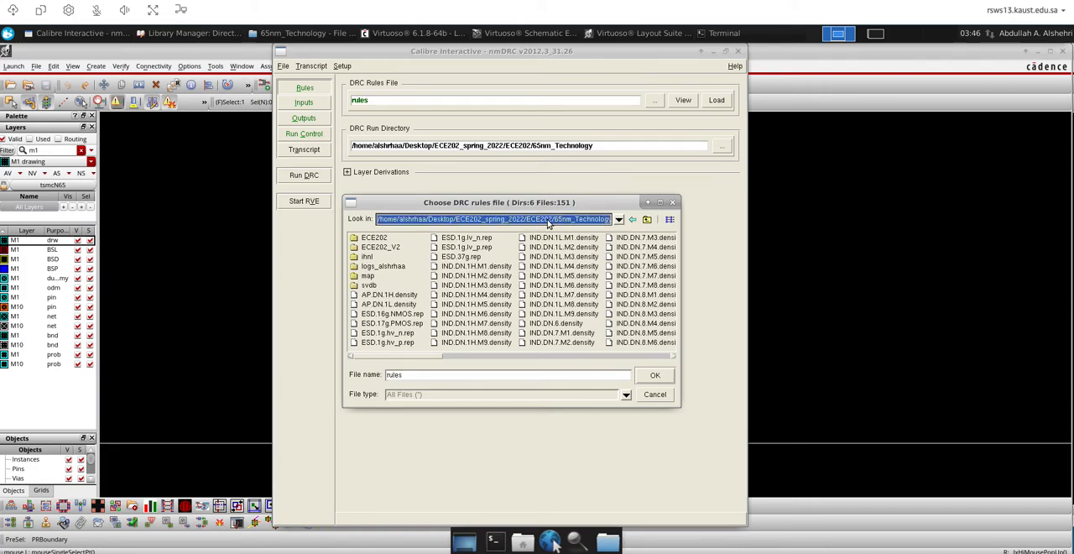
{"action": "type", "text": "/"}
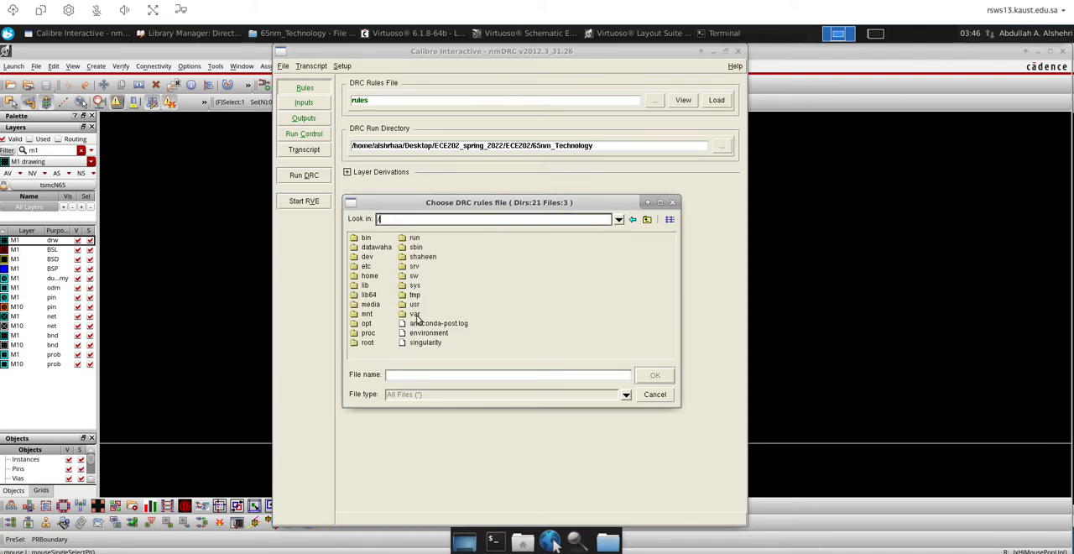
{"action": "left_click", "coordinate": [403, 276]}
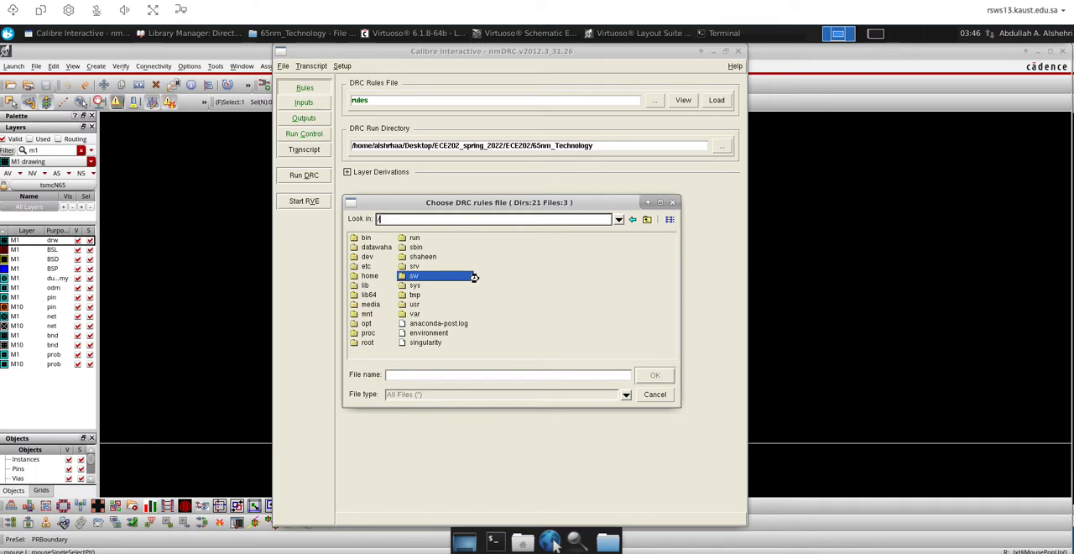
{"action": "type", "text": "sw"}
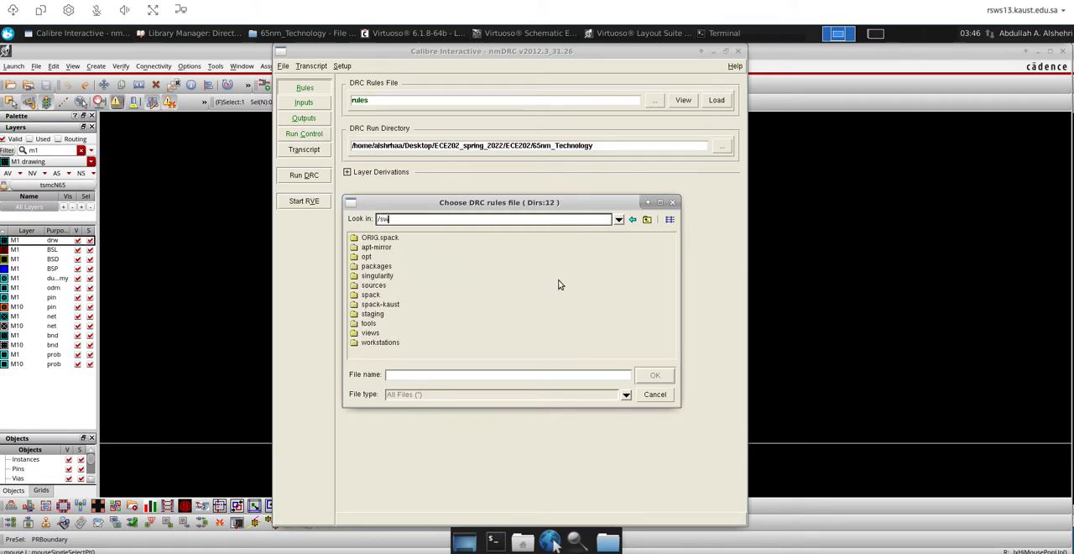
Navigate the rules file chooser to the /sw/opt/share/cadence/kits directory
{"action": "left_click", "coordinate": [366, 259]}
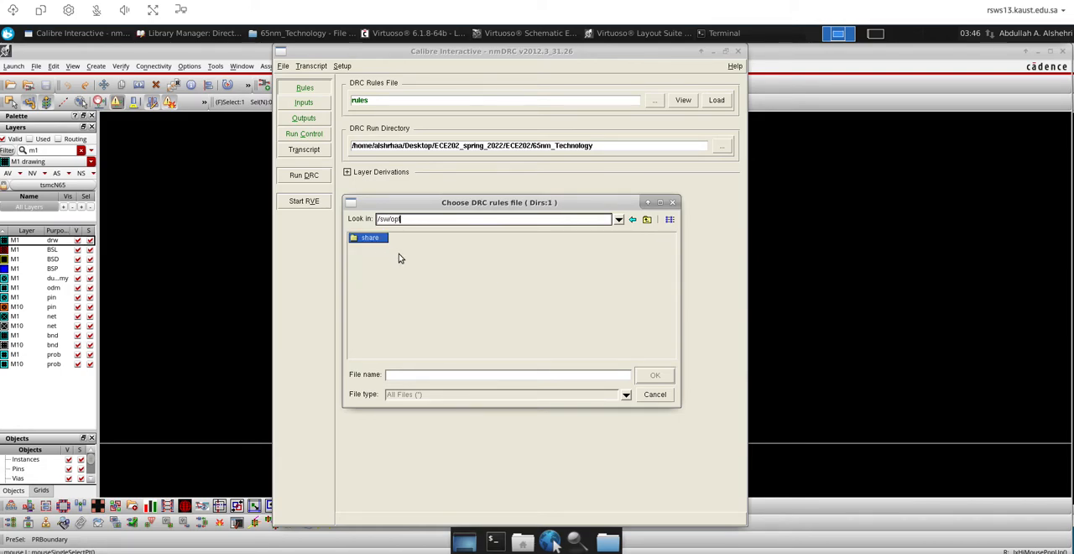
{"action": "double_click", "coordinate": [373, 240]}
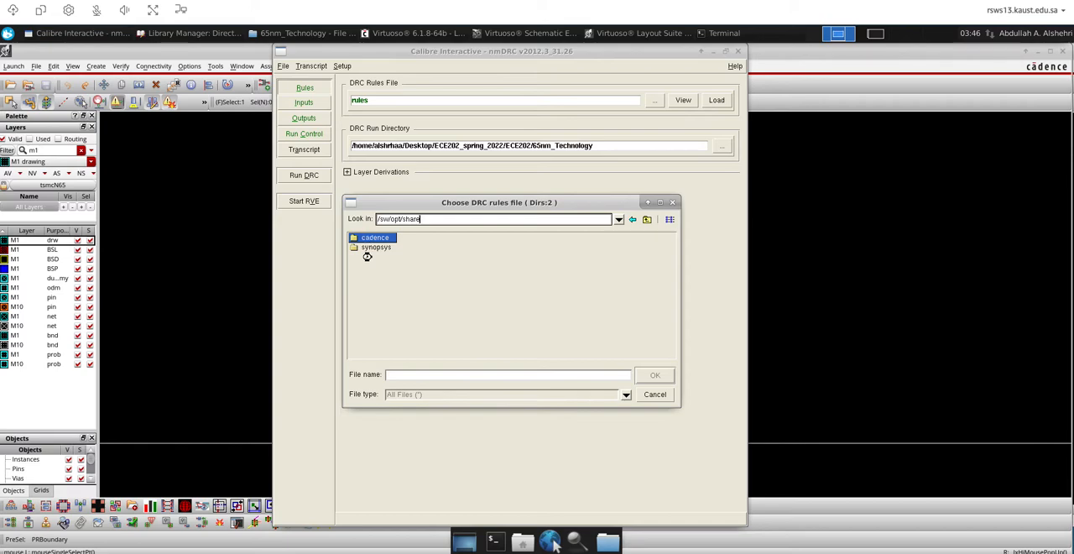
{"action": "double_click", "coordinate": [374, 239]}
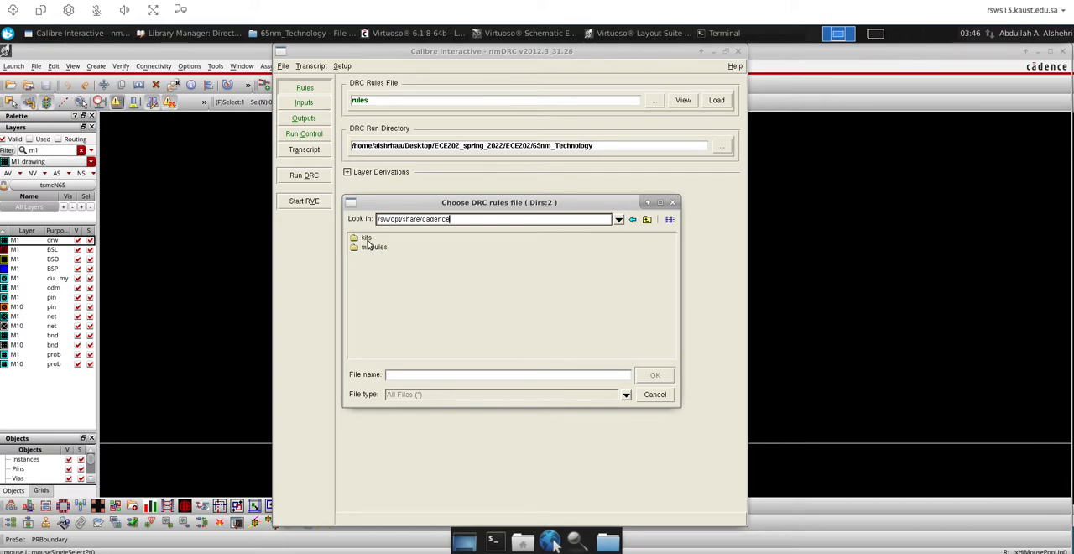
{"action": "double_click", "coordinate": [367, 239]}
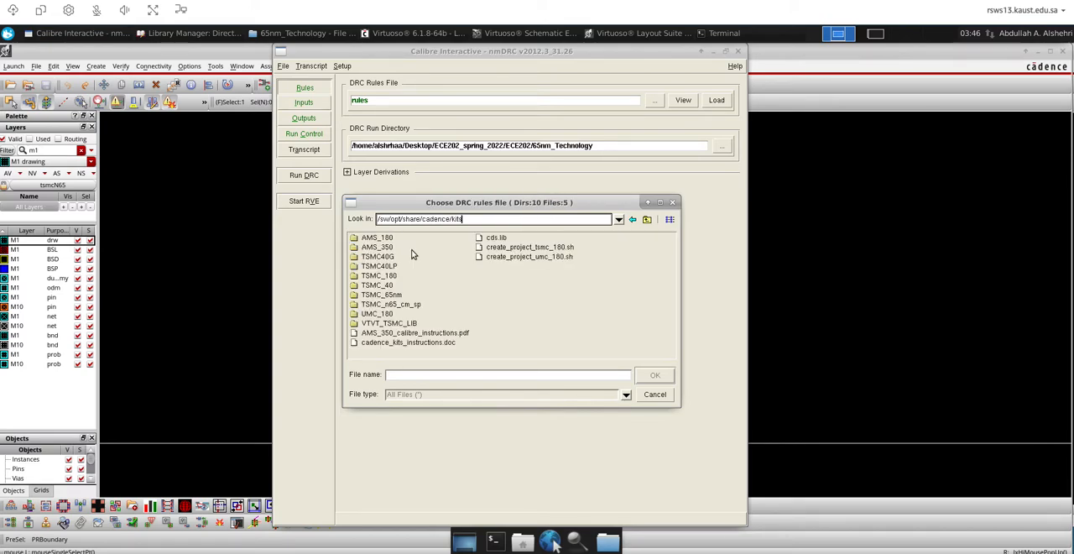
Choose calibre.drc from TSMC_n65_cm_sp/Calibre/drc as the DRC rules file
{"action": "left_click", "coordinate": [380, 306]}
{"action": "double_click", "coordinate": [379, 307]}
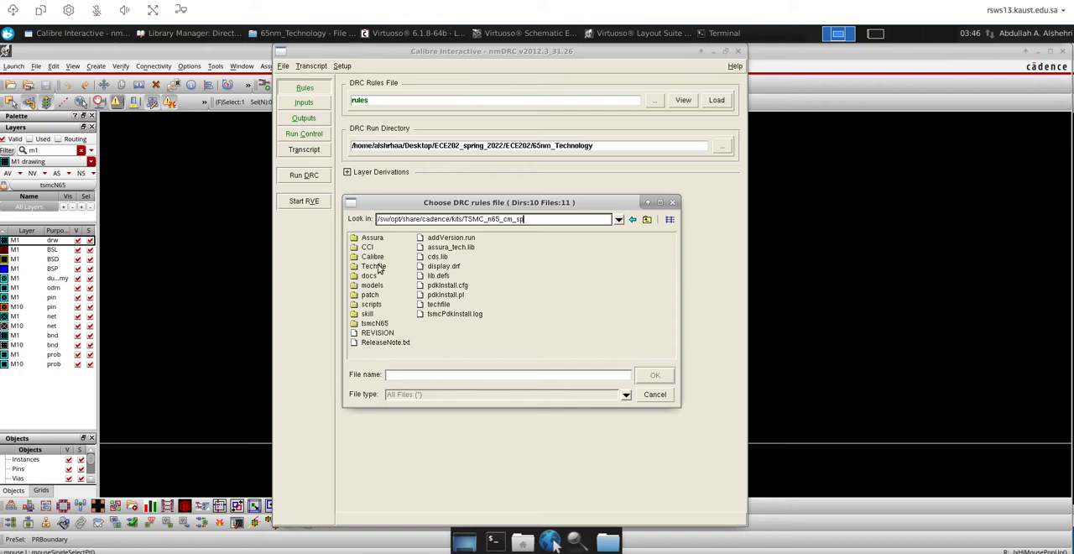
{"action": "double_click", "coordinate": [372, 257]}
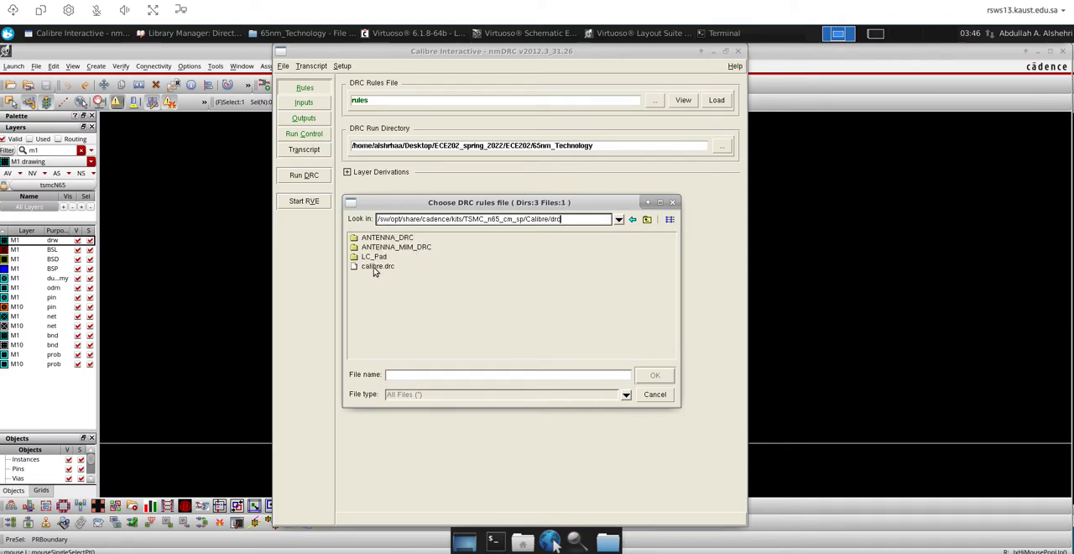
{"action": "left_click", "coordinate": [375, 267]}
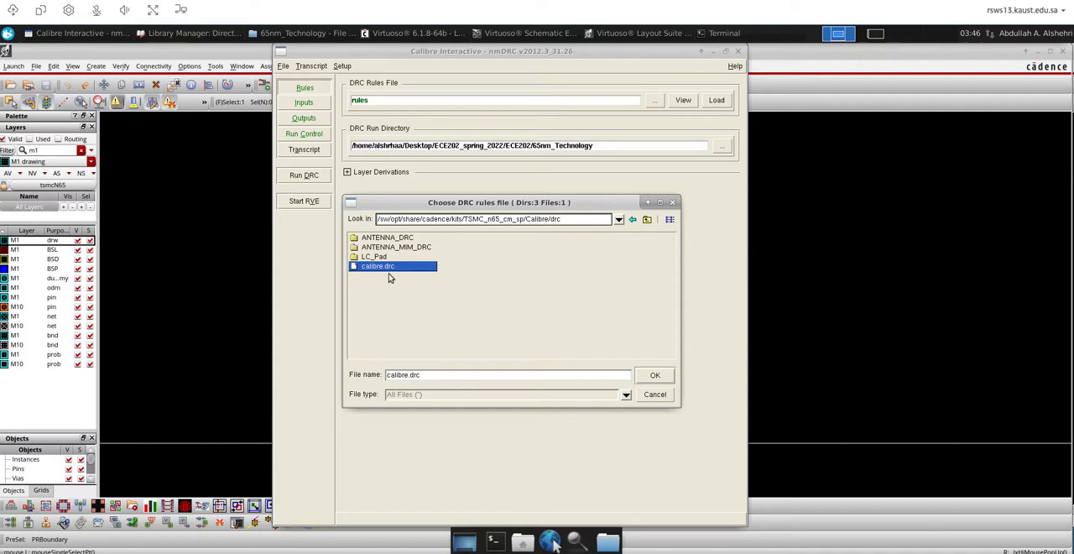
{"action": "left_click", "coordinate": [649, 375]}
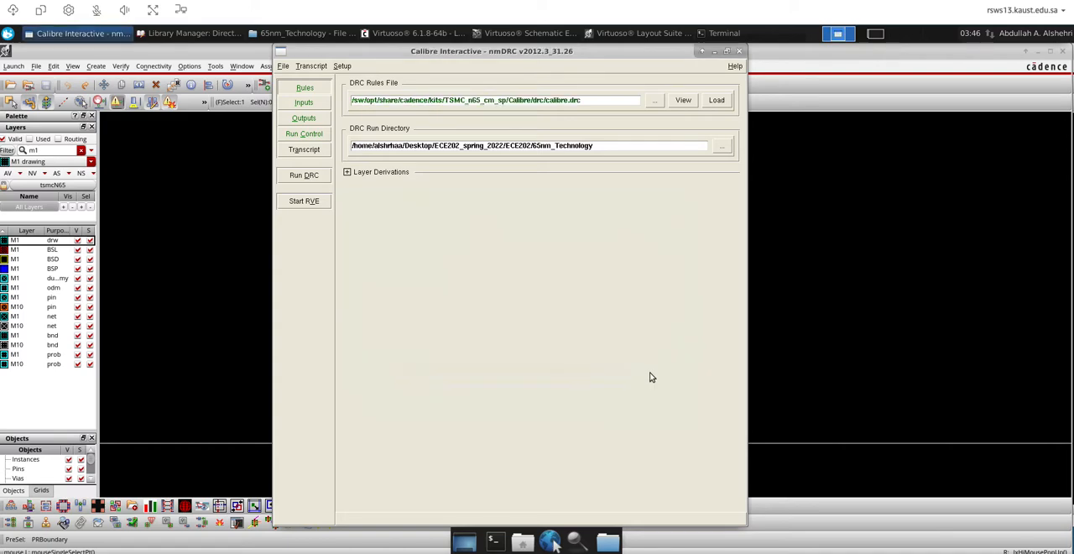
Review the DRC layout input, waiver and output settings, including the format choices for the results database
{"action": "left_click", "coordinate": [304, 103]}
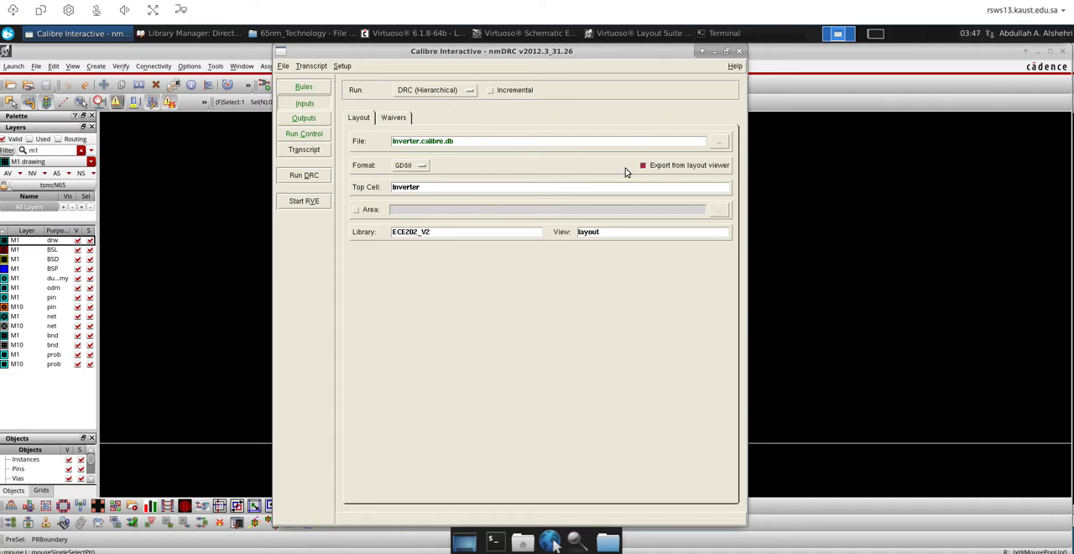
{"action": "left_click", "coordinate": [392, 118]}
{"action": "left_click", "coordinate": [359, 118]}
{"action": "left_click", "coordinate": [304, 119]}
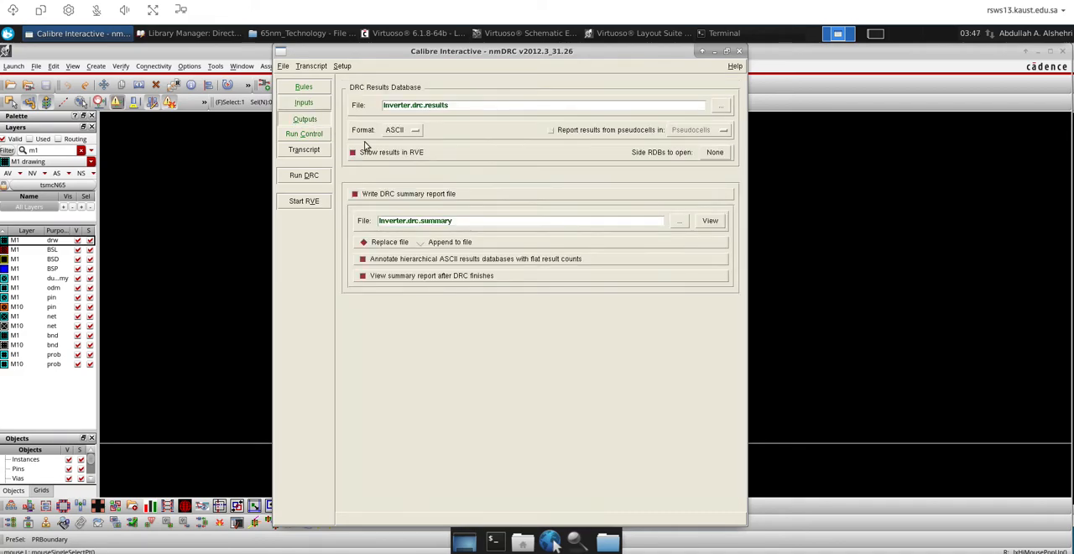
{"action": "left_click", "coordinate": [401, 131]}
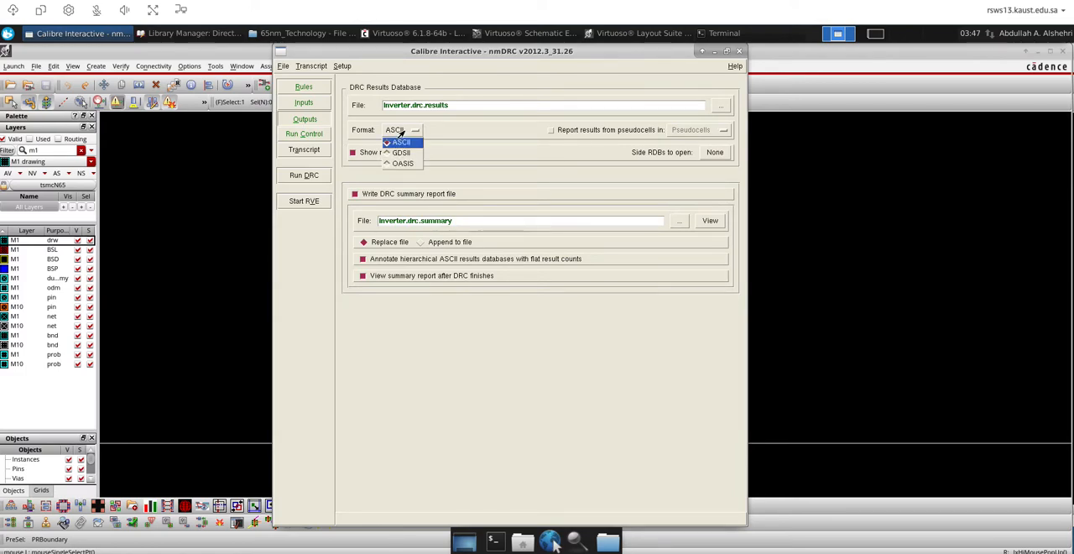
{"action": "left_click", "coordinate": [466, 136]}
Run the DRC, allowing Inverter.calibre.db to be overwritten and suppressing further overwrite prompts
{"action": "left_click", "coordinate": [304, 175]}
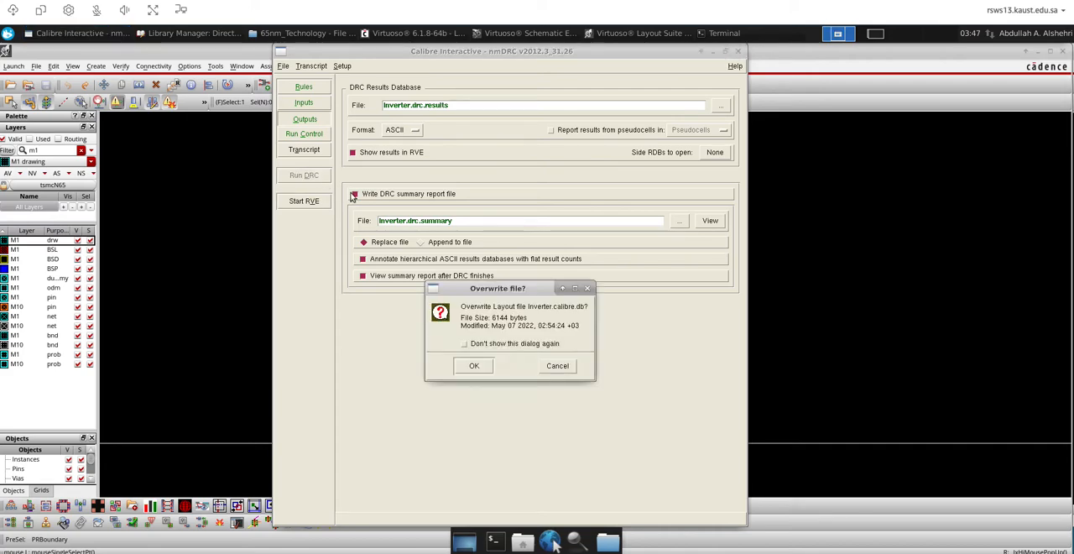
{"action": "left_click", "coordinate": [465, 344]}
{"action": "left_click", "coordinate": [475, 366]}
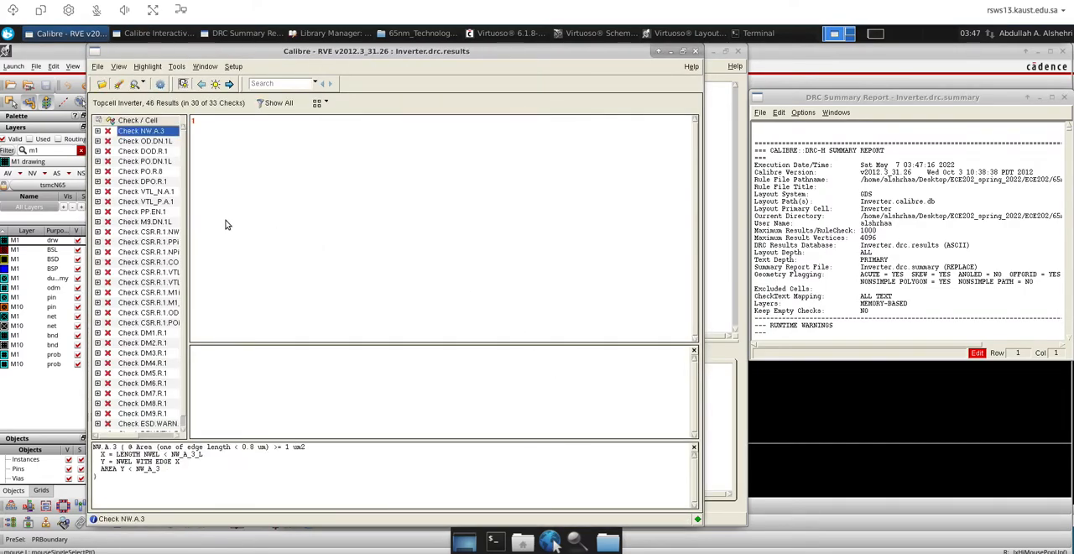
Widen the list of DRC checks and examine the rule descriptions for OD.DN.1L, DOD.R.1 and NW.A.3
{"action": "left_click_drag", "start_coordinate": [188, 230], "coordinate": [221, 232]}
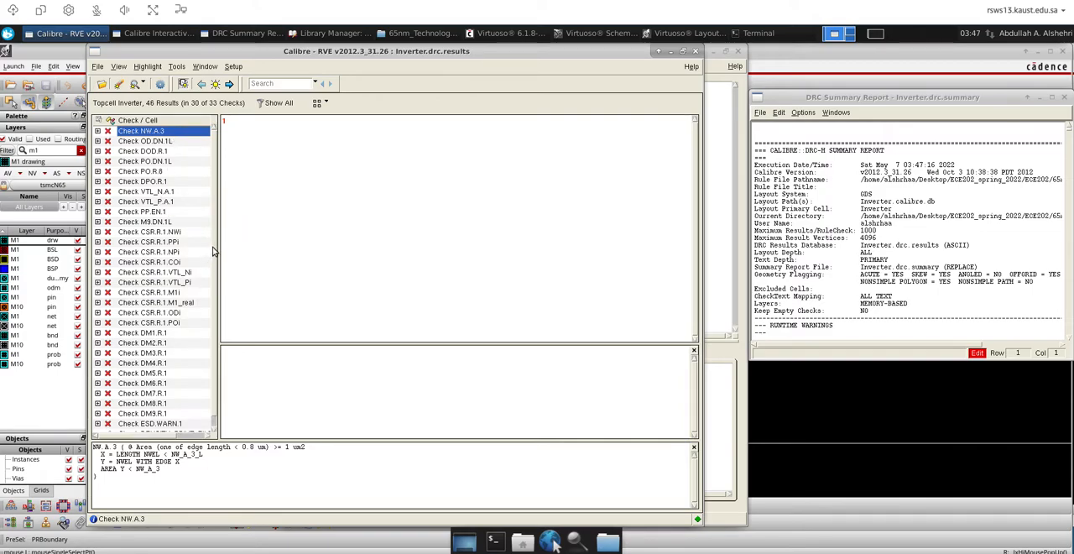
{"action": "scroll", "coordinate": [216, 277], "scroll_direction": "down", "scroll_amount": 1}
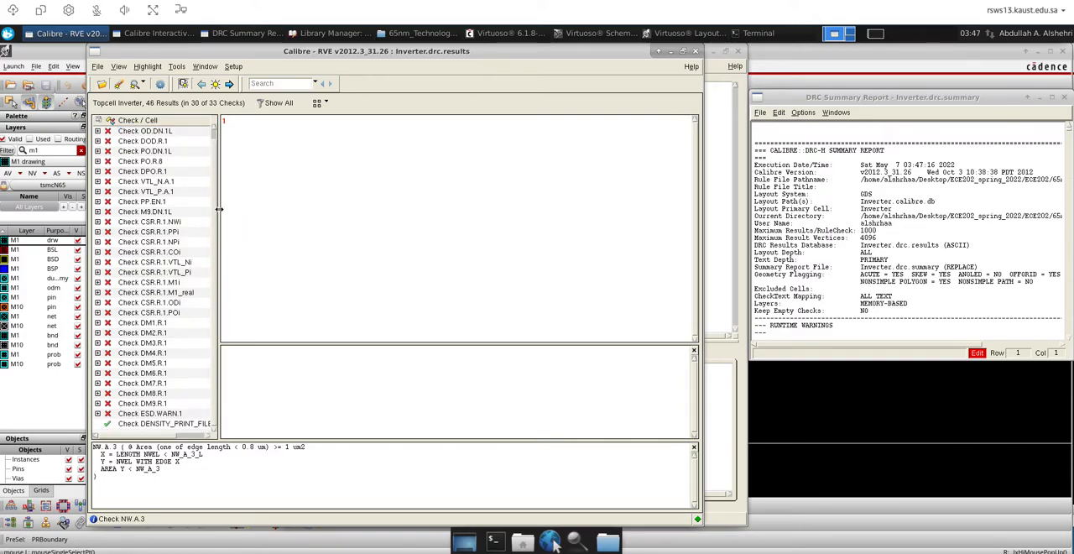
{"action": "scroll", "coordinate": [217, 224], "scroll_direction": "up", "scroll_amount": 1}
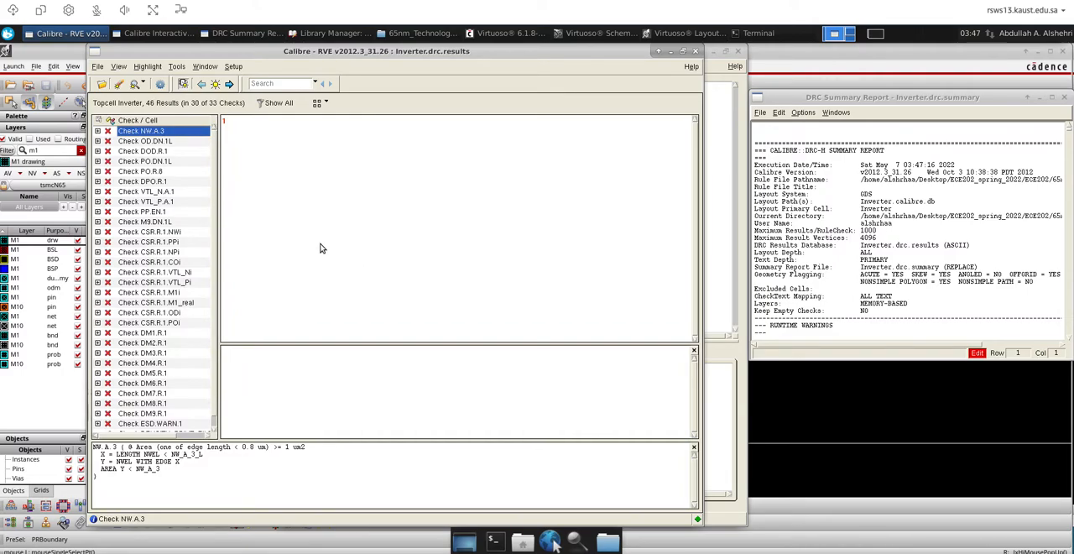
{"action": "left_click", "coordinate": [151, 143]}
{"action": "left_click", "coordinate": [153, 153]}
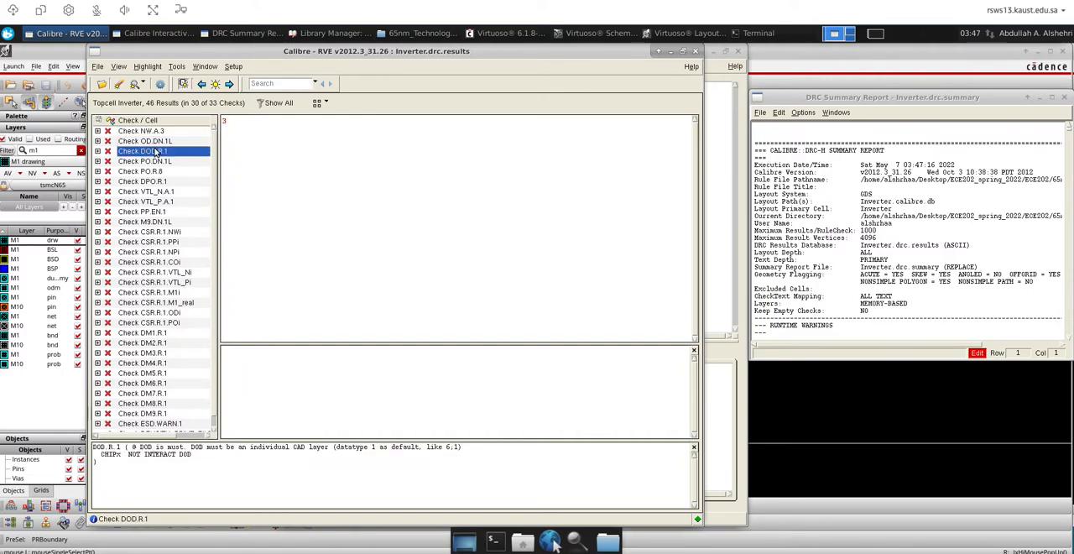
{"action": "left_click", "coordinate": [157, 132]}
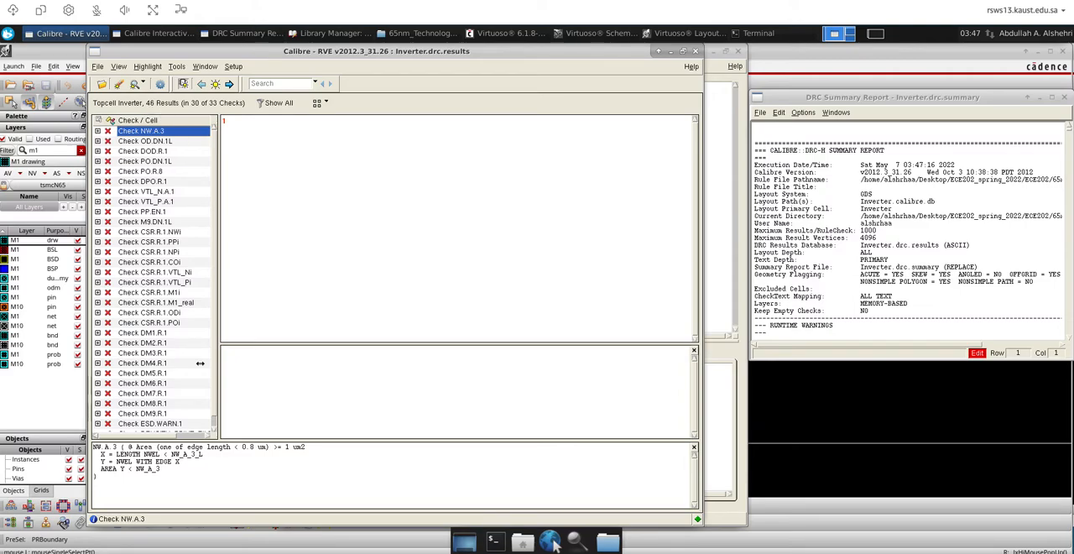
Minimize the DRC summary report and nmDRC windows, and show result 1 of check NW.A.3 in the layout
{"action": "left_click", "coordinate": [835, 102]}
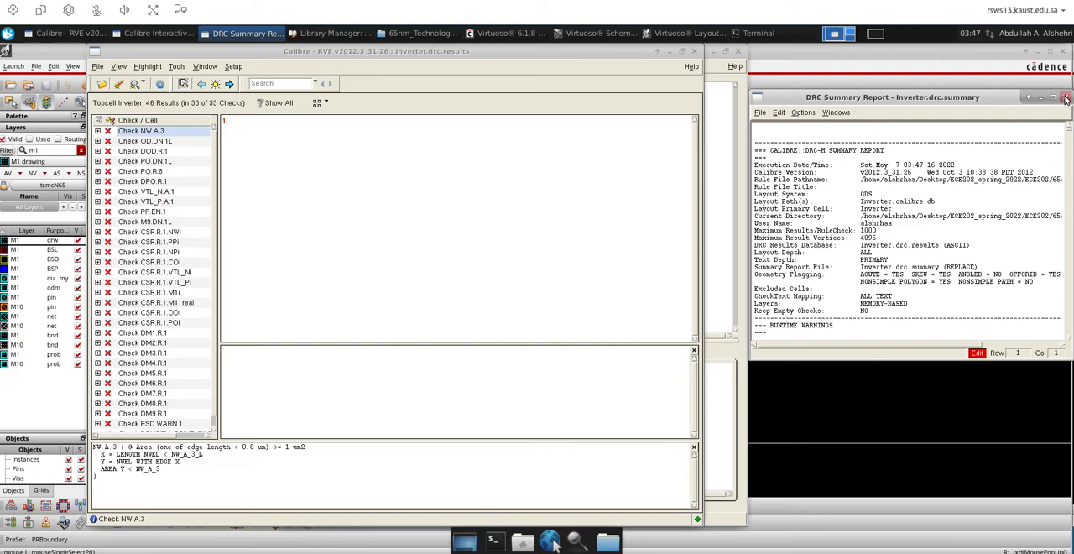
{"action": "left_click", "coordinate": [1041, 98]}
{"action": "left_click", "coordinate": [719, 78]}
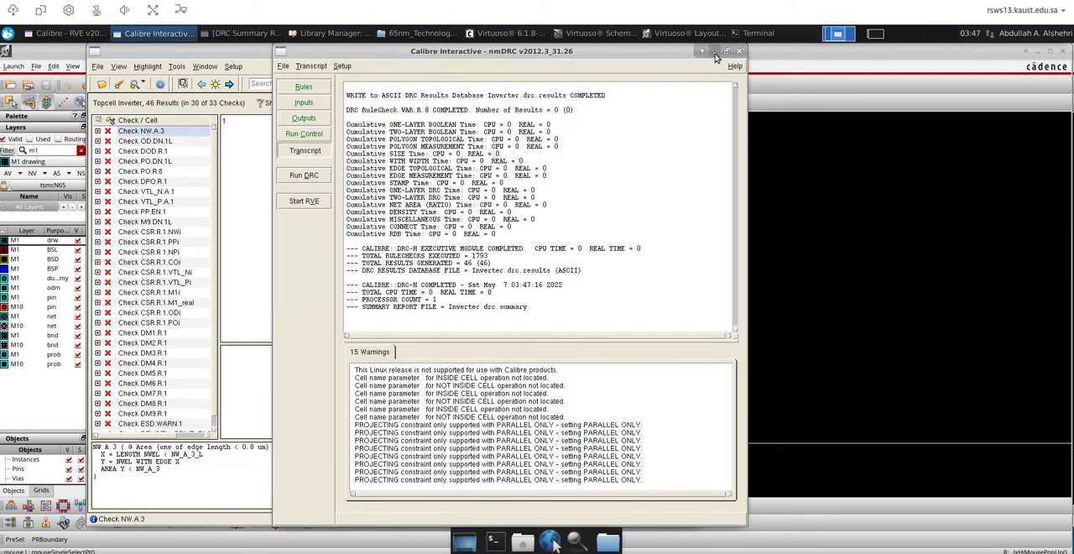
{"action": "left_click", "coordinate": [714, 52]}
{"action": "left_click", "coordinate": [224, 124]}
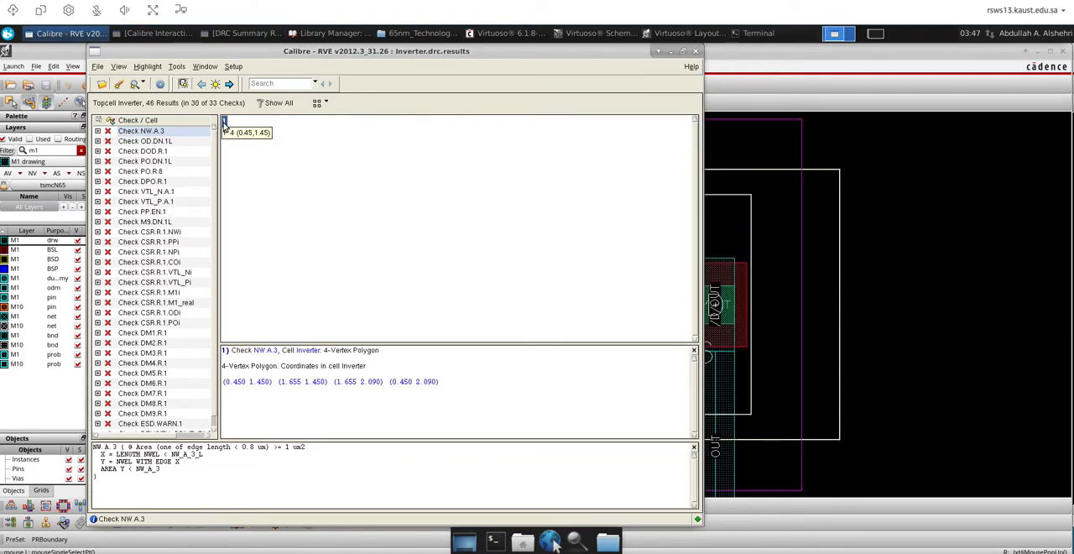
{"action": "left_click", "coordinate": [927, 176]}
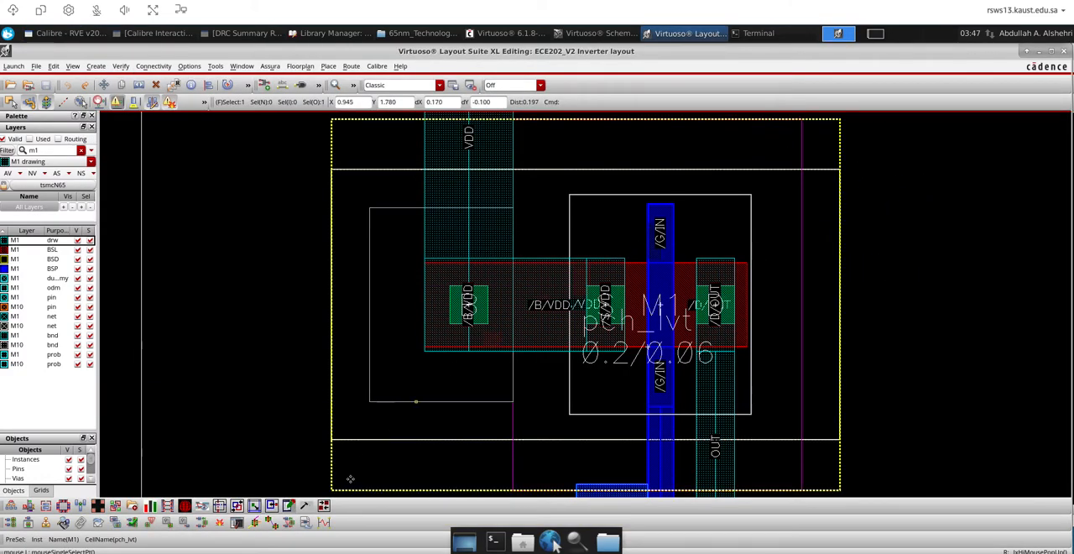
Compare the inverter schematic, the layout's PMOS n-well area and the NW.A.3 polygon coordinates in Calibre RVE, ending in the layout
{"action": "left_click", "coordinate": [594, 34]}
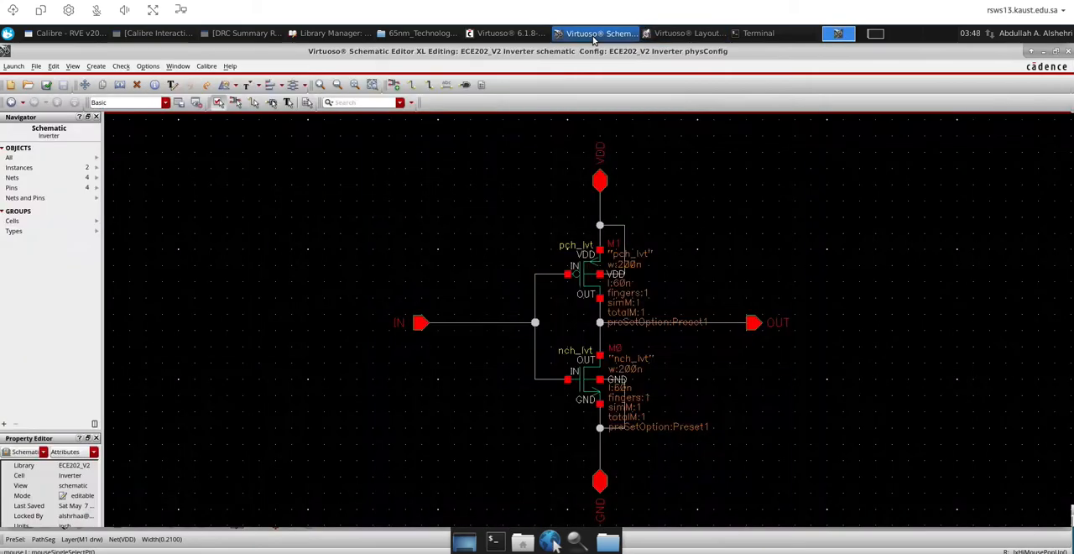
{"action": "left_click", "coordinate": [684, 33]}
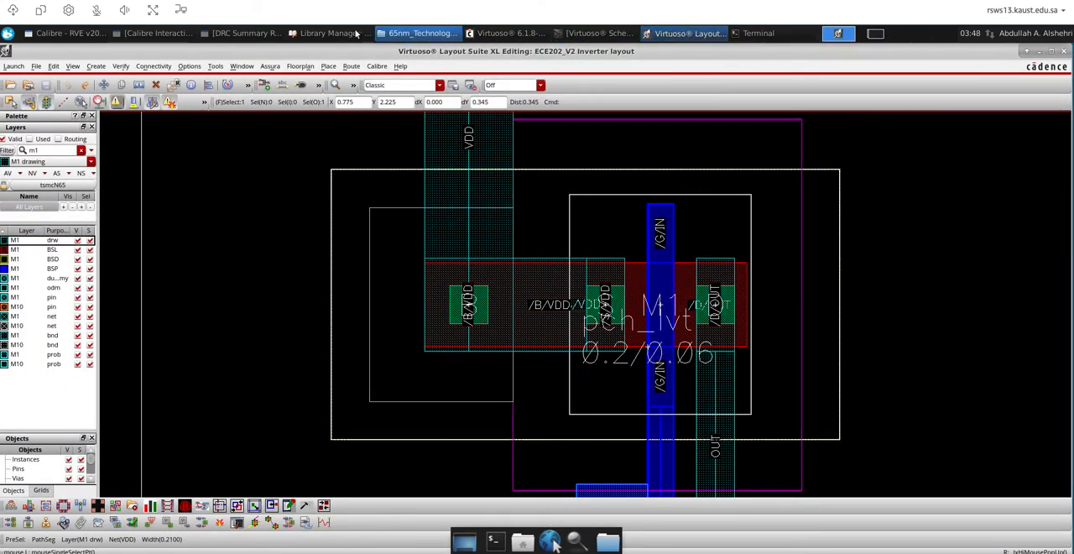
{"action": "left_click", "coordinate": [80, 33]}
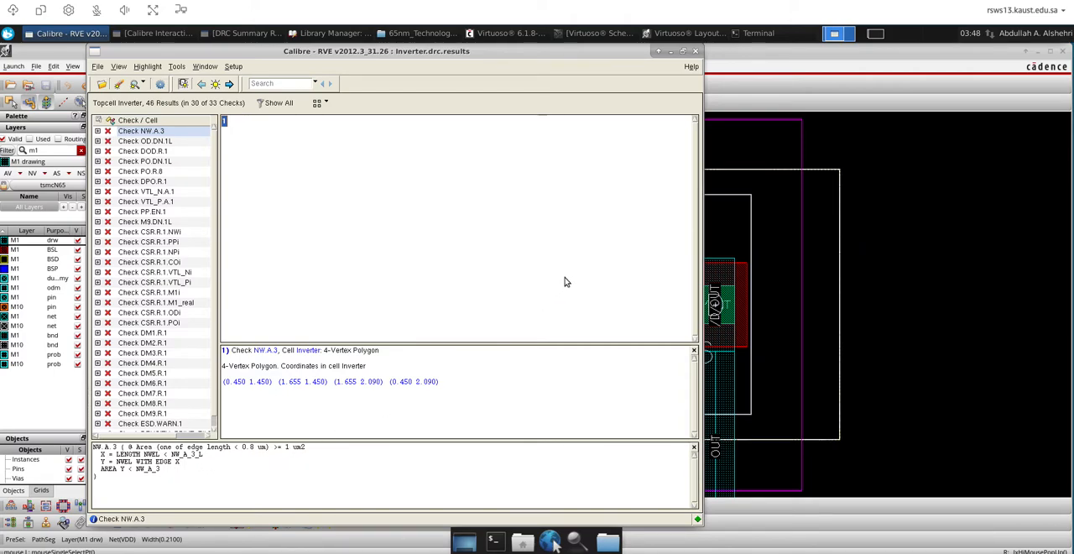
{"action": "left_click", "coordinate": [786, 151]}
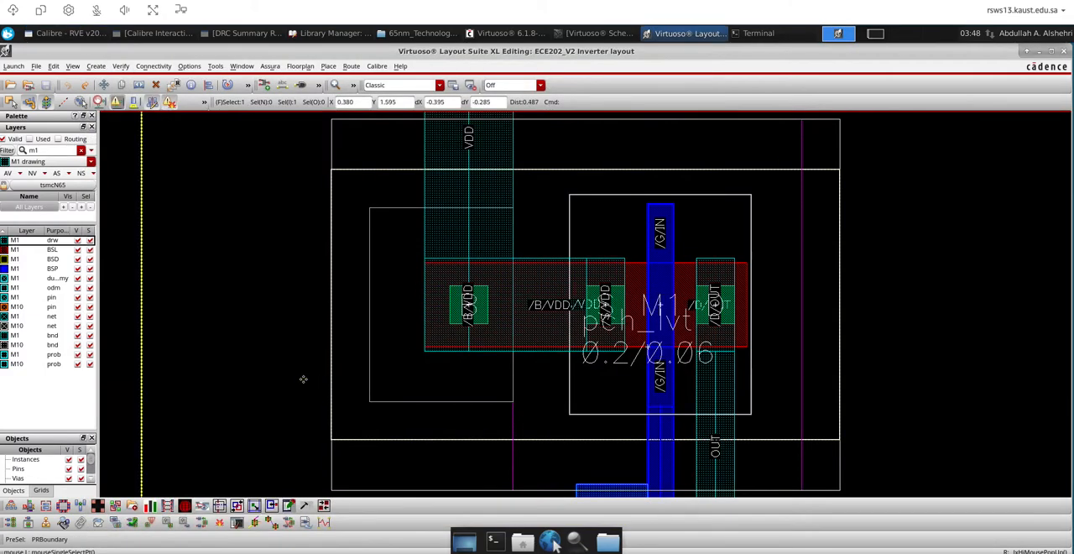
Draw an NW drawing rectangle about 1.205 by 0.185 µm between the PMOS n-well's upper edge and the VDD rail, matching the well's width
{"action": "scroll", "coordinate": [303, 379], "scroll_direction": "down", "scroll_amount": 2, "text": "ctrl"}
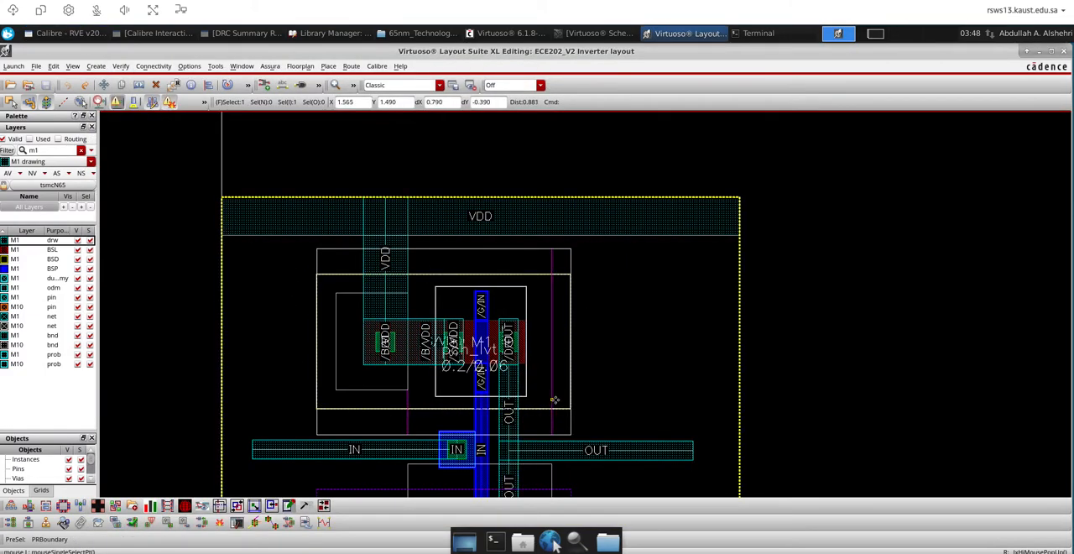
{"action": "double_click", "coordinate": [43, 152]}
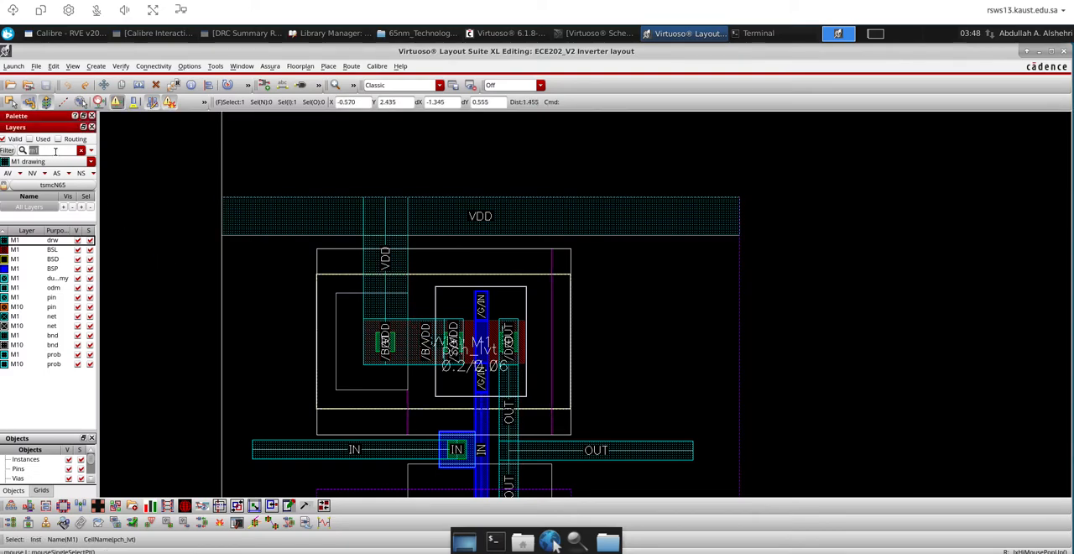
{"action": "type", "text": "nw"}
{"action": "left_click", "coordinate": [28, 241]}
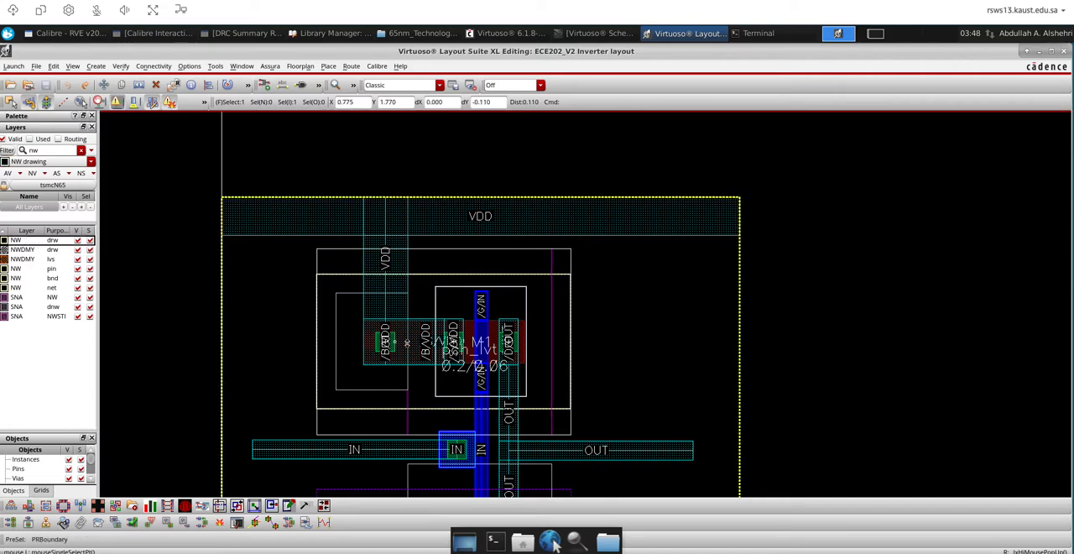
{"action": "scroll", "coordinate": [280, 254], "scroll_direction": "up", "scroll_amount": 1, "text": "ctrl"}
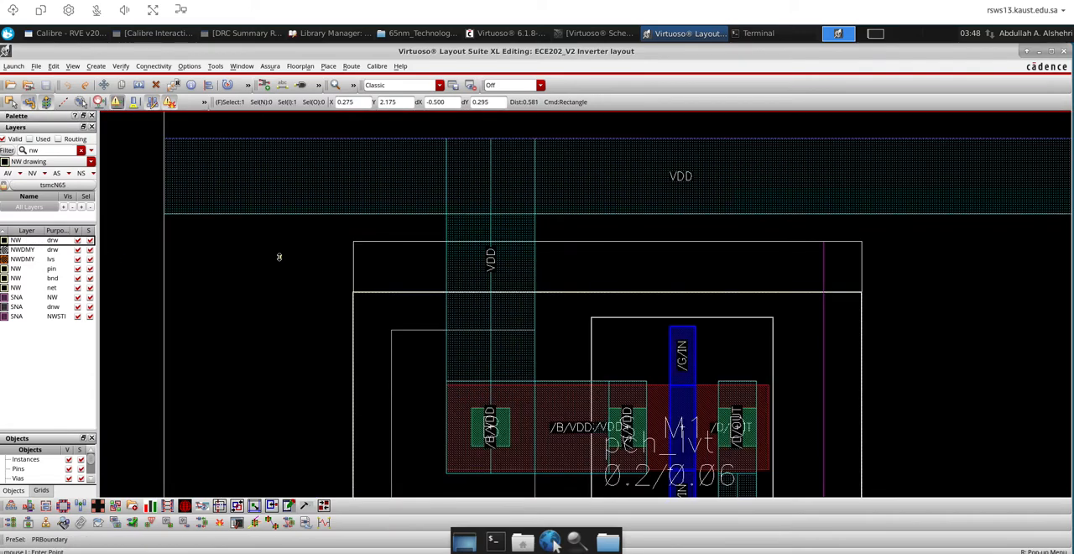
{"action": "key", "text": "r"}
{"action": "left_click", "coordinate": [361, 287]}
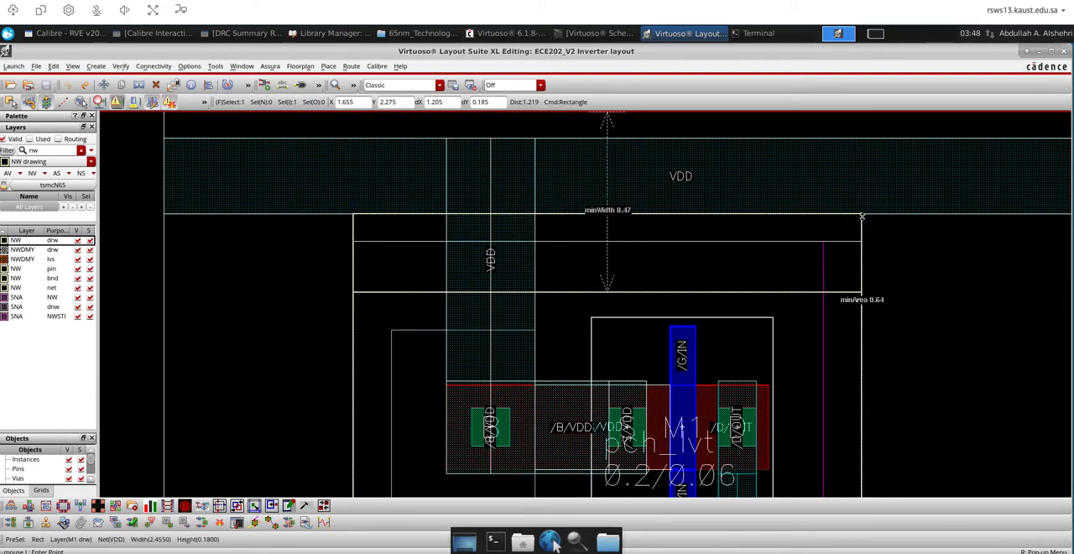
{"action": "left_click", "coordinate": [862, 217]}
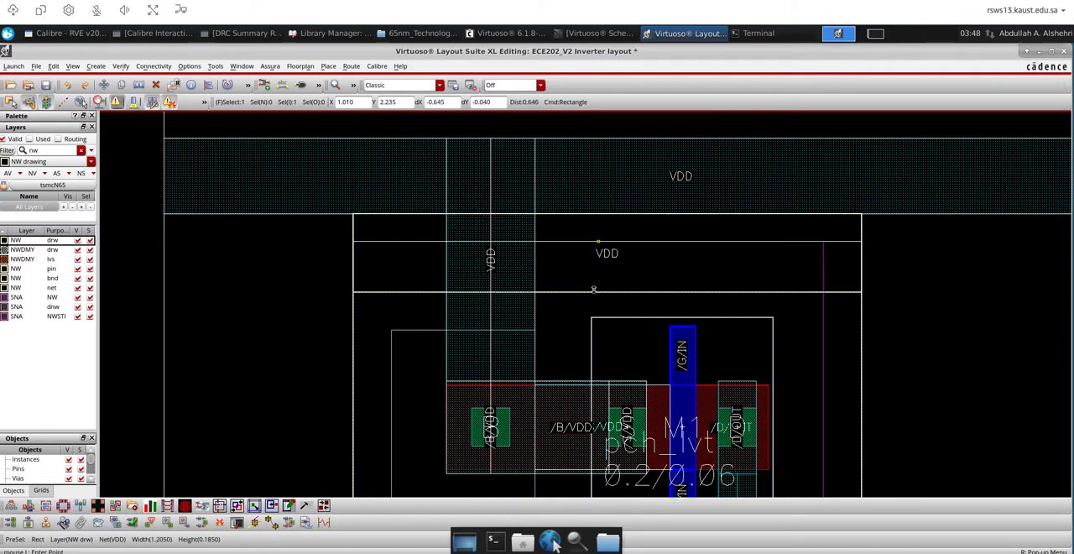
{"action": "key", "text": "shift+z"}
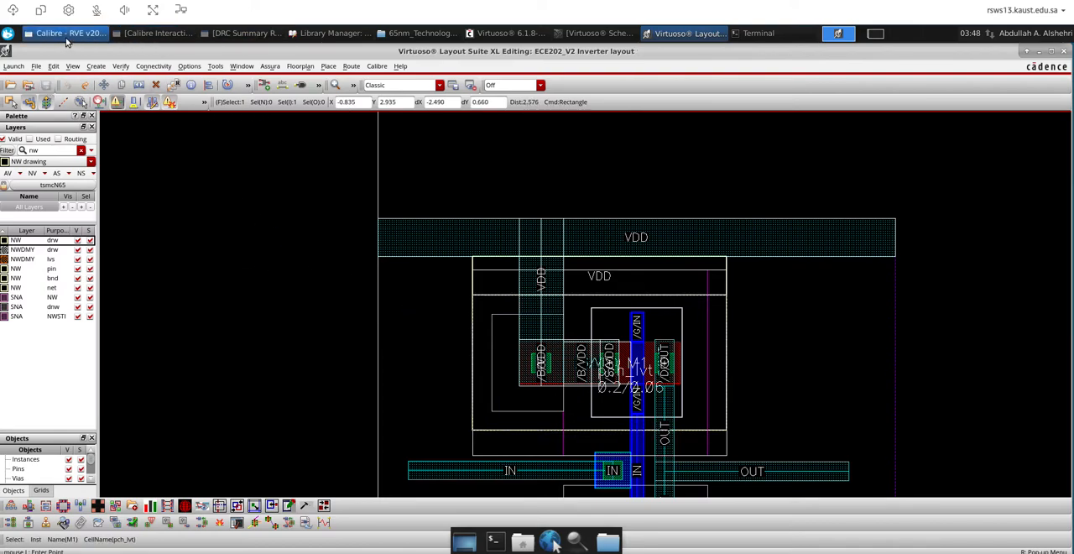
In Calibre RVE, read the rules for OD.DN.1L, DOD.R.1, PO.DN.1L, PO.R.8 and VTL_N.A.1, and show DOD.R.1 result 3 in the layout
{"action": "left_click", "coordinate": [67, 33]}
{"action": "left_click", "coordinate": [143, 142]}
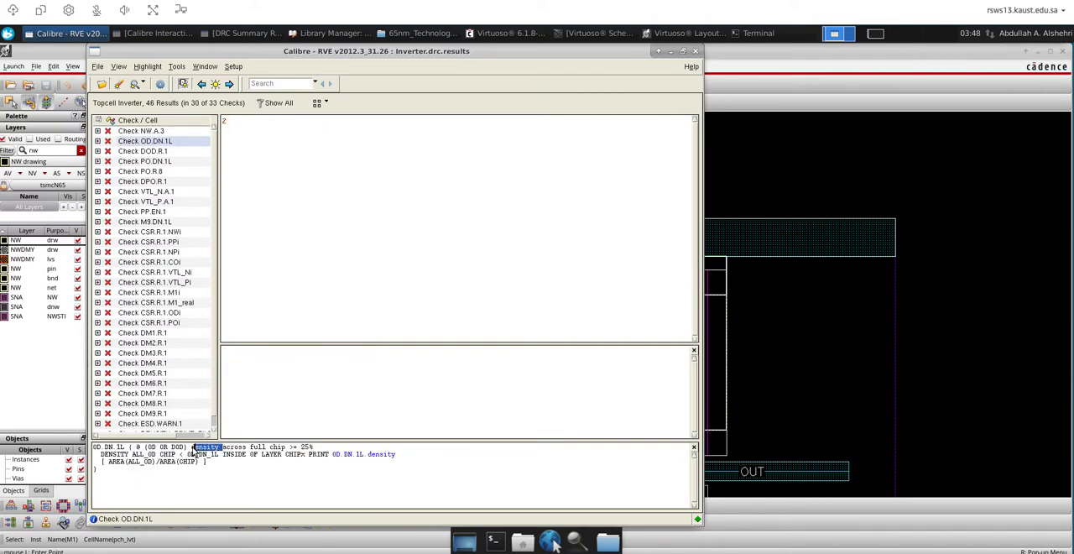
{"action": "left_click", "coordinate": [151, 153]}
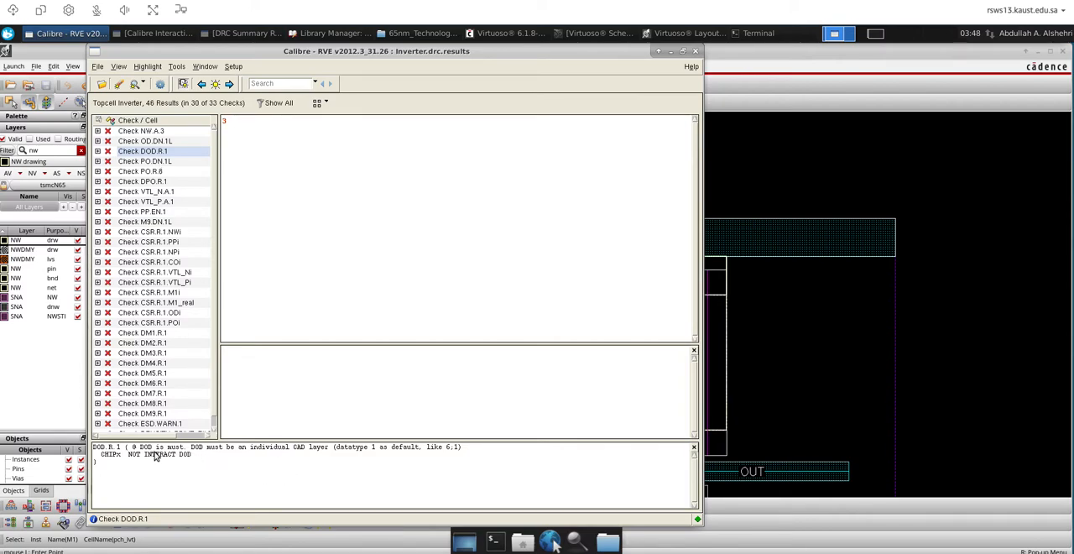
{"action": "double_click", "coordinate": [224, 121]}
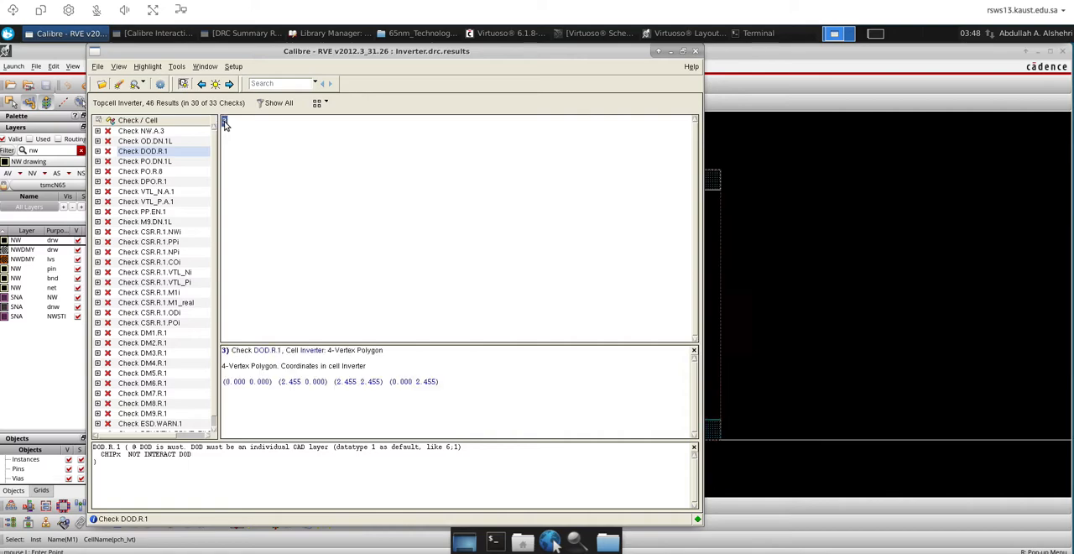
{"action": "left_click", "coordinate": [151, 162]}
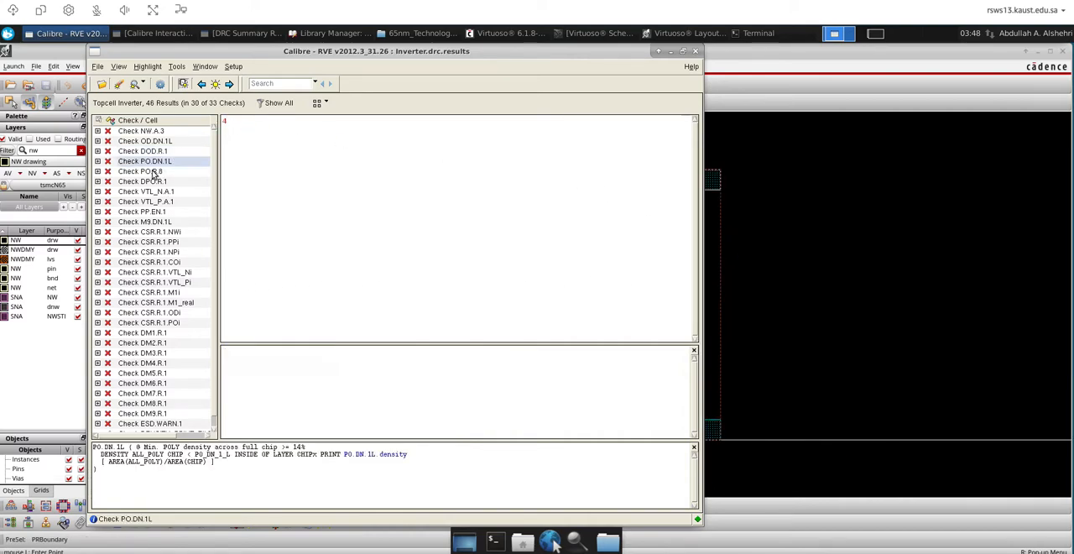
{"action": "left_click", "coordinate": [149, 172]}
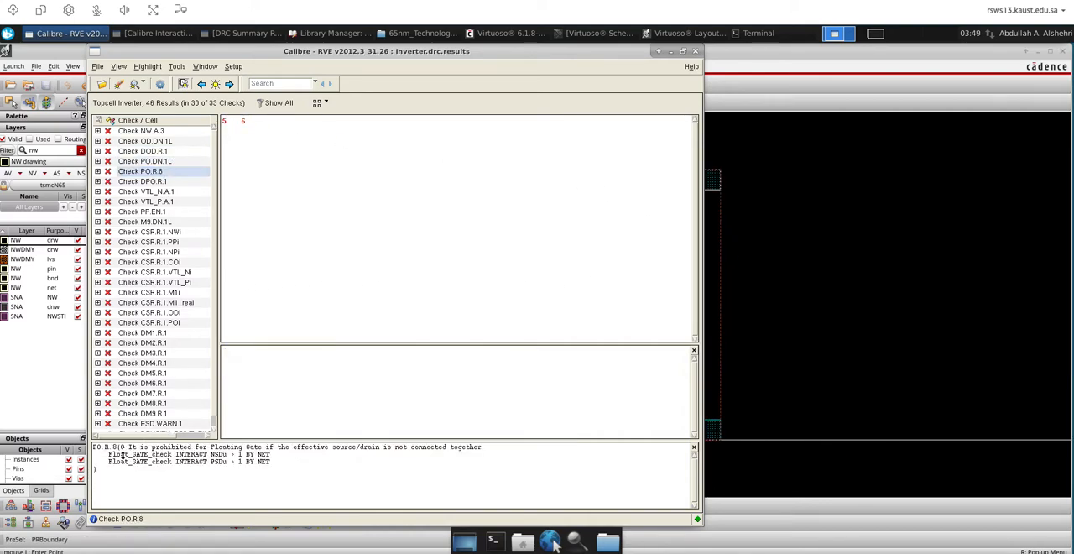
{"action": "left_click_drag", "start_coordinate": [108, 455], "coordinate": [148, 456]}
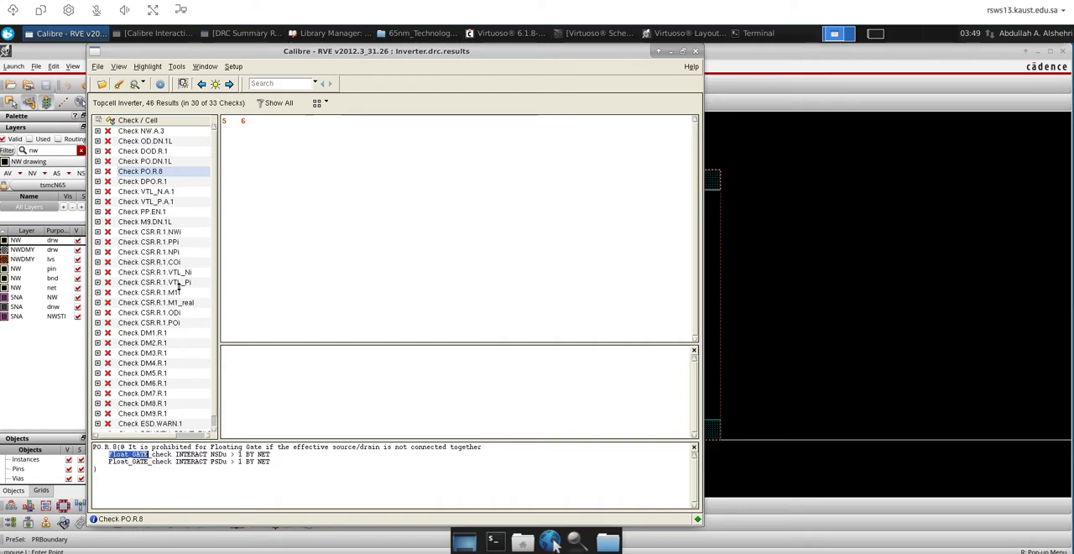
{"action": "left_click", "coordinate": [170, 192]}
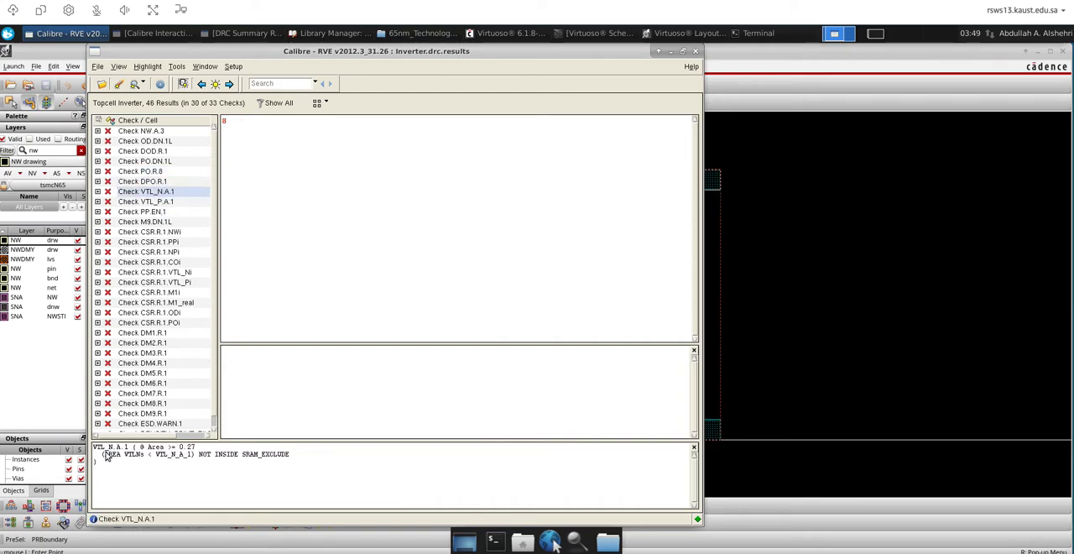
Examine the PP.EN.1 implant enclosure rule and show its result 10 in the layout, leaving no drawing command active
{"action": "left_click", "coordinate": [145, 211]}
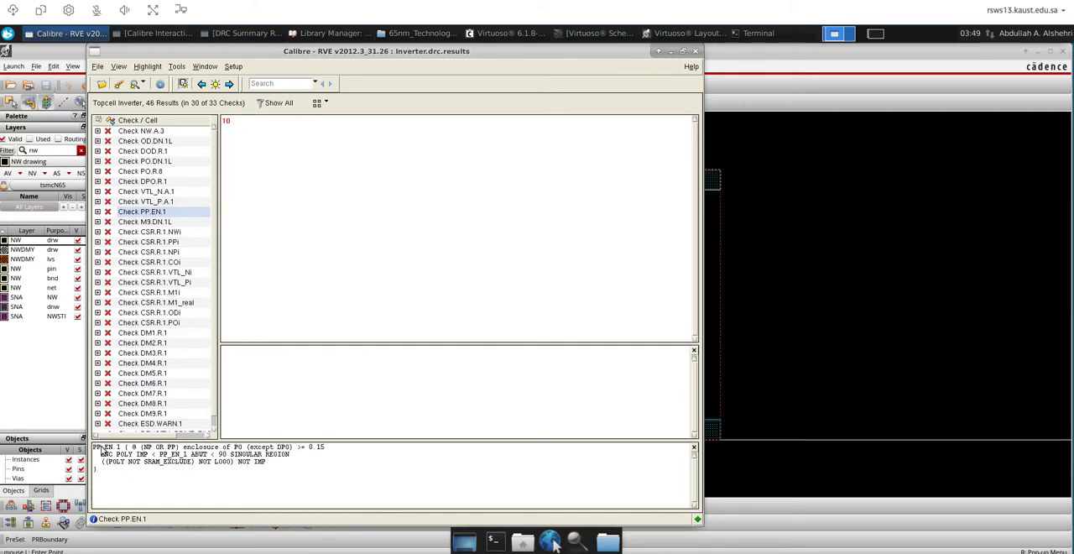
{"action": "left_click", "coordinate": [149, 449]}
{"action": "double_click", "coordinate": [238, 447]}
{"action": "left_click_drag", "start_coordinate": [102, 448], "coordinate": [148, 448]}
{"action": "double_click", "coordinate": [148, 447]}
{"action": "double_click", "coordinate": [225, 121]}
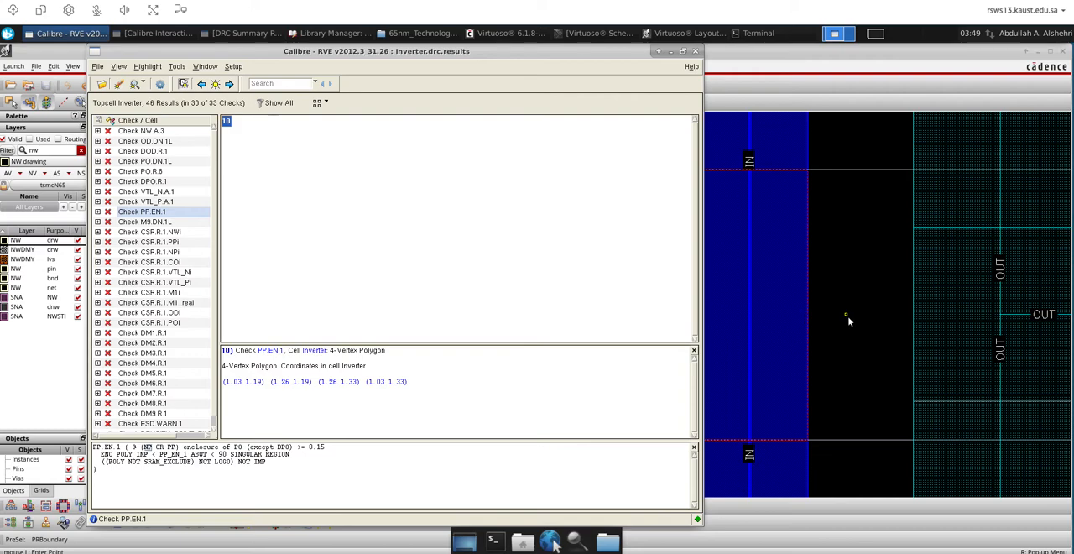
{"action": "left_click", "coordinate": [846, 315]}
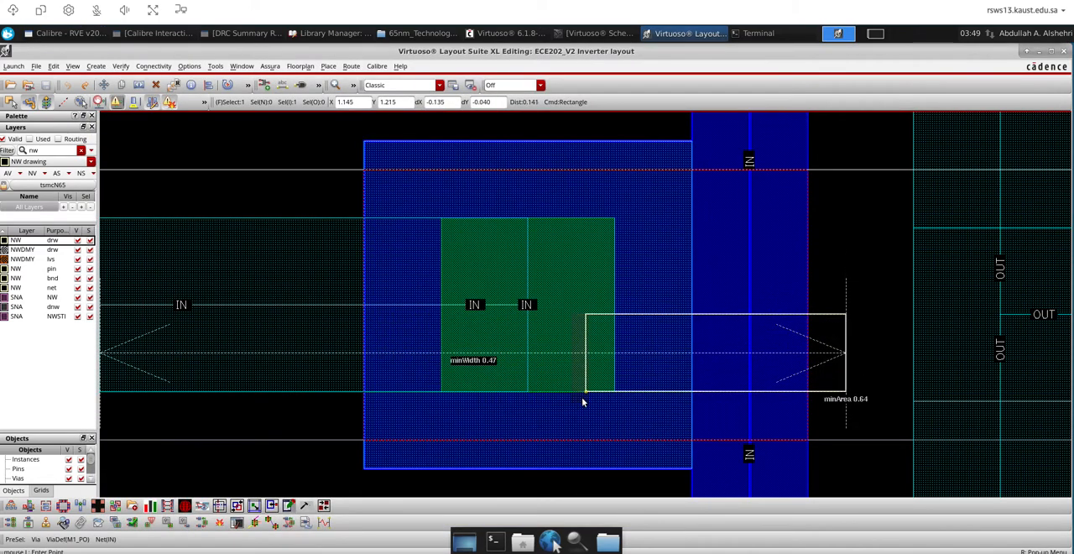
{"action": "key", "text": "Escape"}
Draw an NP drawing rectangle about 1.115 by 0.26 µm over the IN poly contact, in the gap between the two transistors
{"action": "scroll", "coordinate": [506, 362], "scroll_direction": "down", "scroll_amount": 4, "text": "ctrl"}
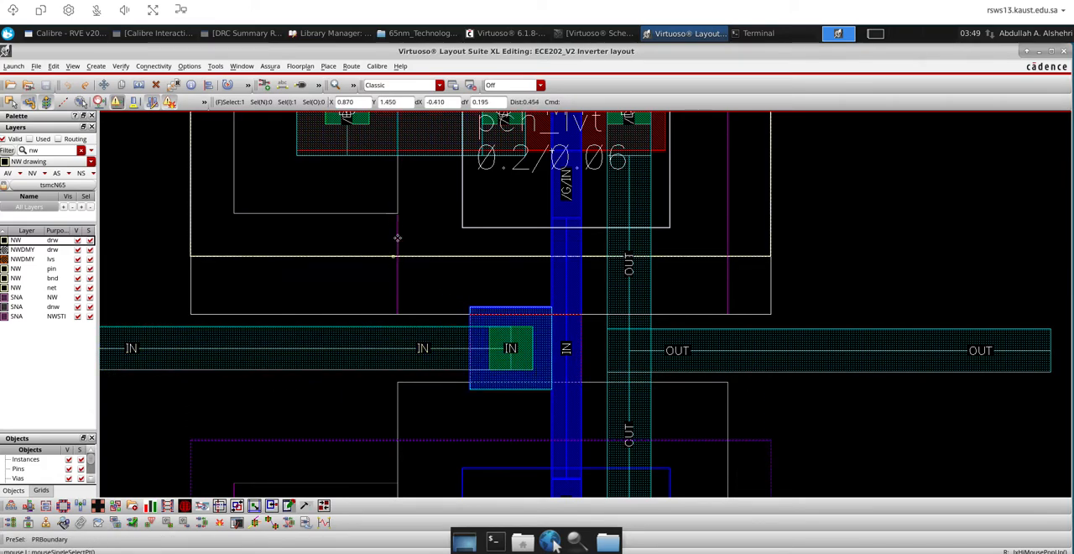
{"action": "double_click", "coordinate": [46, 150]}
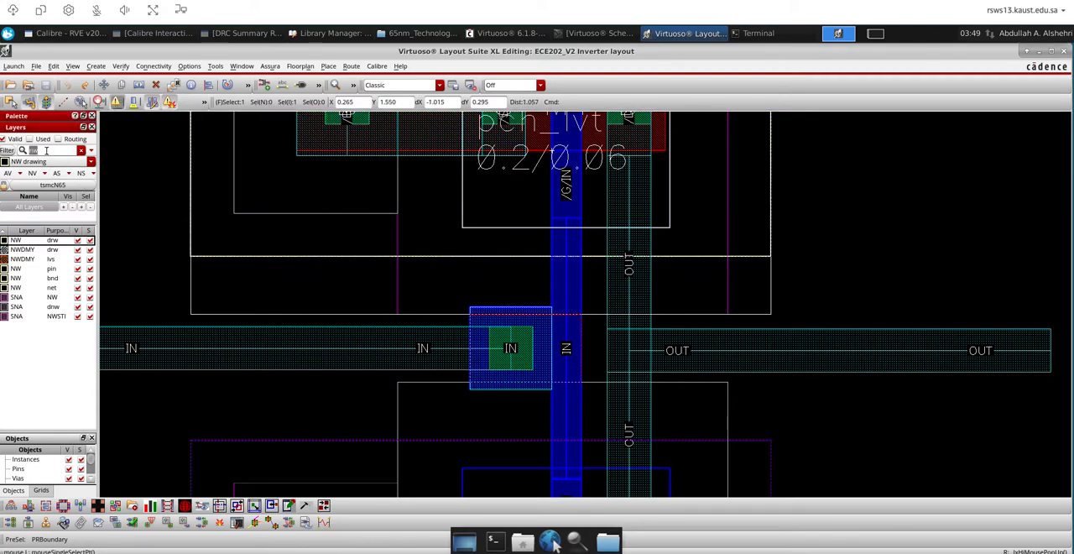
{"action": "type", "text": "p"}
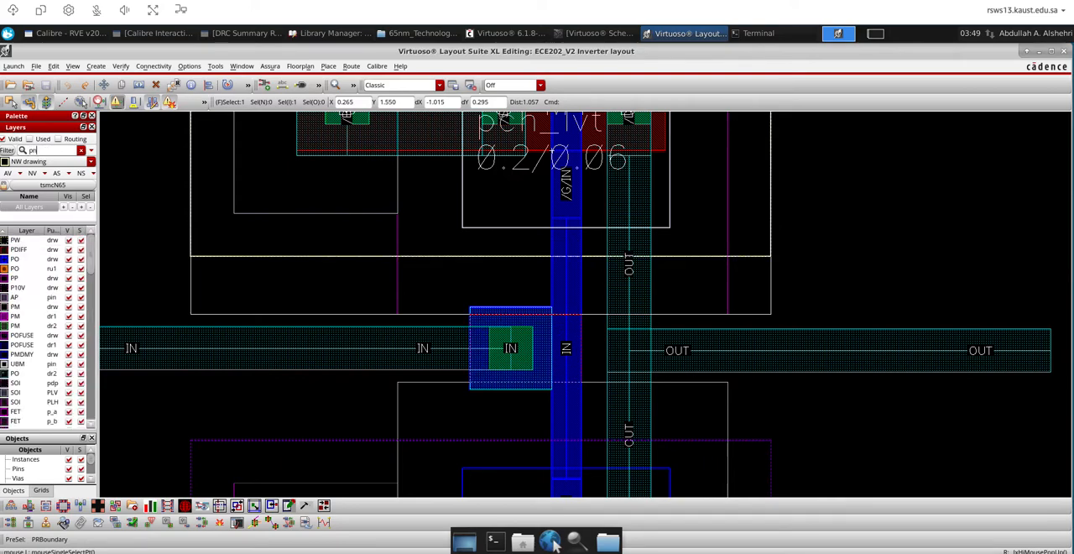
{"action": "double_click", "coordinate": [44, 150]}
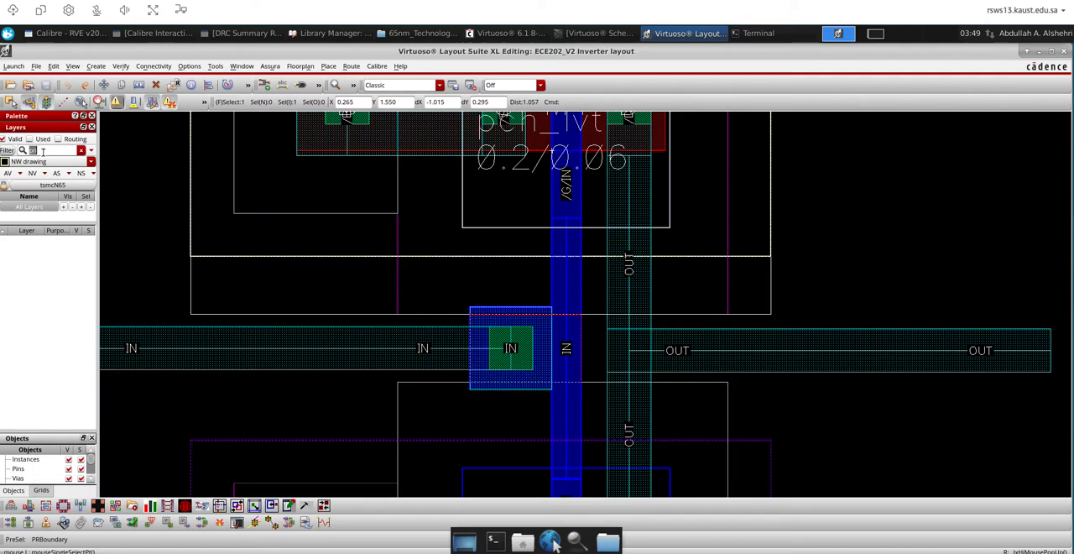
{"action": "type", "text": "np"}
{"action": "left_click", "coordinate": [24, 239]}
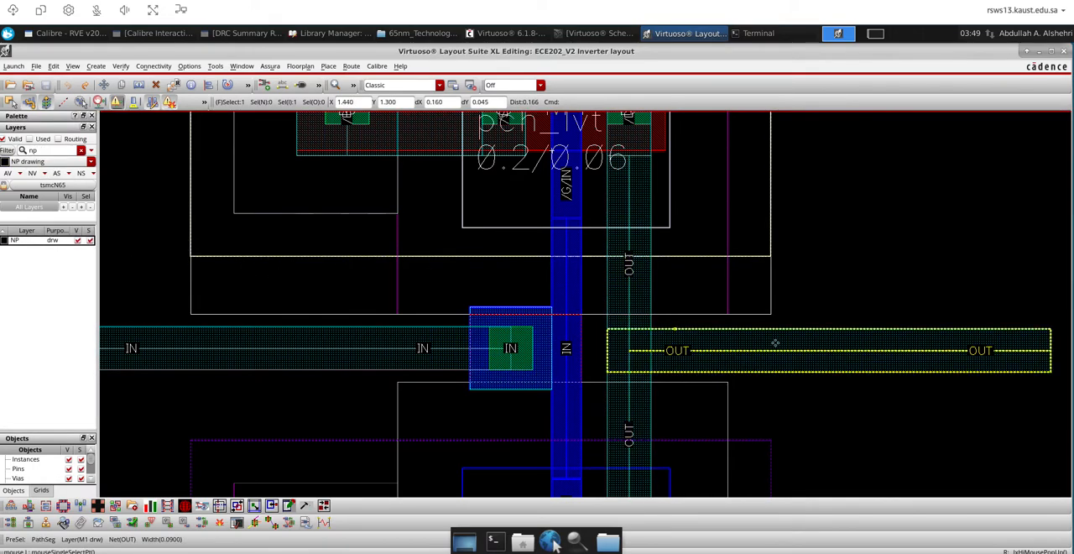
{"action": "key", "text": "r"}
{"action": "left_click", "coordinate": [726, 316]}
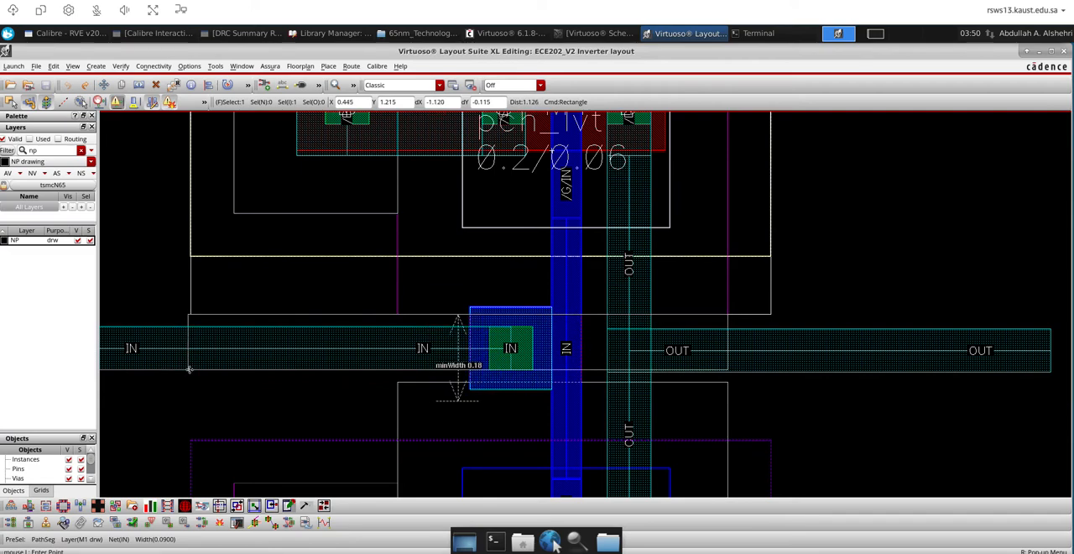
{"action": "left_click", "coordinate": [190, 438]}
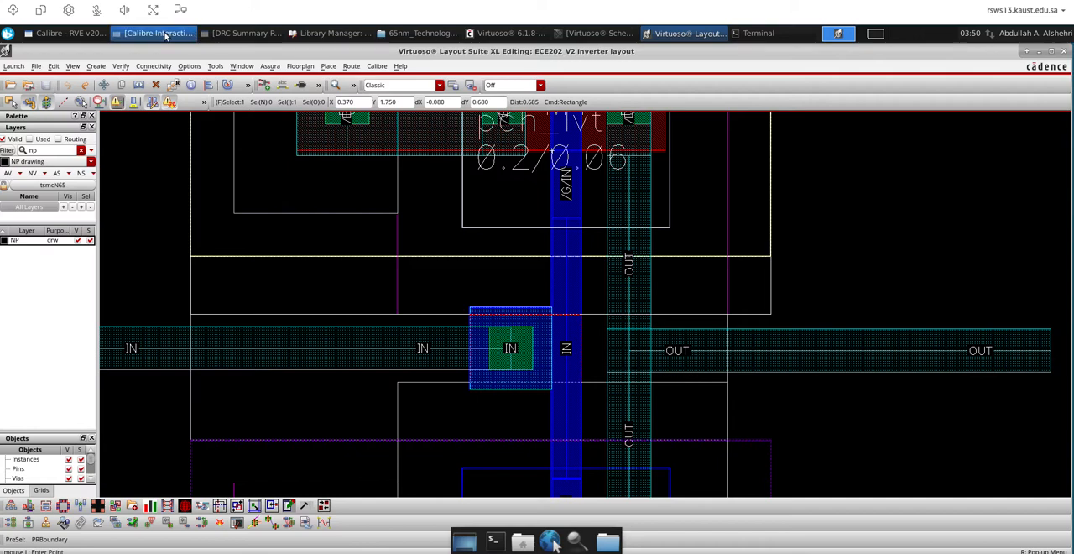
Examine checks M9.DN.1L and CSR.R.1.NWi in Calibre RVE, showing result 11 of M9.DN.1L in the layout
{"action": "left_click", "coordinate": [65, 33]}
{"action": "left_click", "coordinate": [155, 223]}
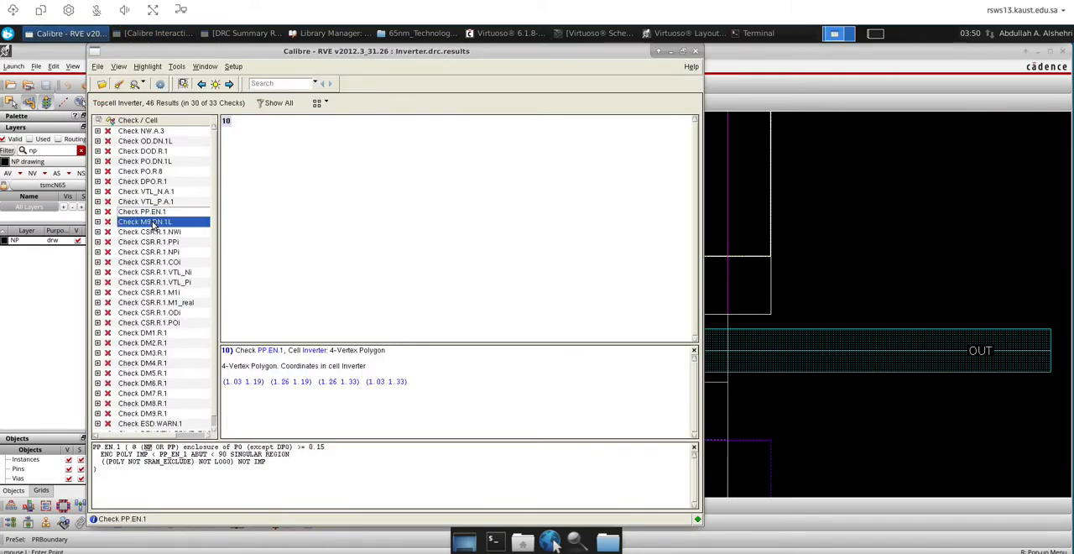
{"action": "left_click", "coordinate": [224, 121]}
{"action": "left_click", "coordinate": [846, 336]}
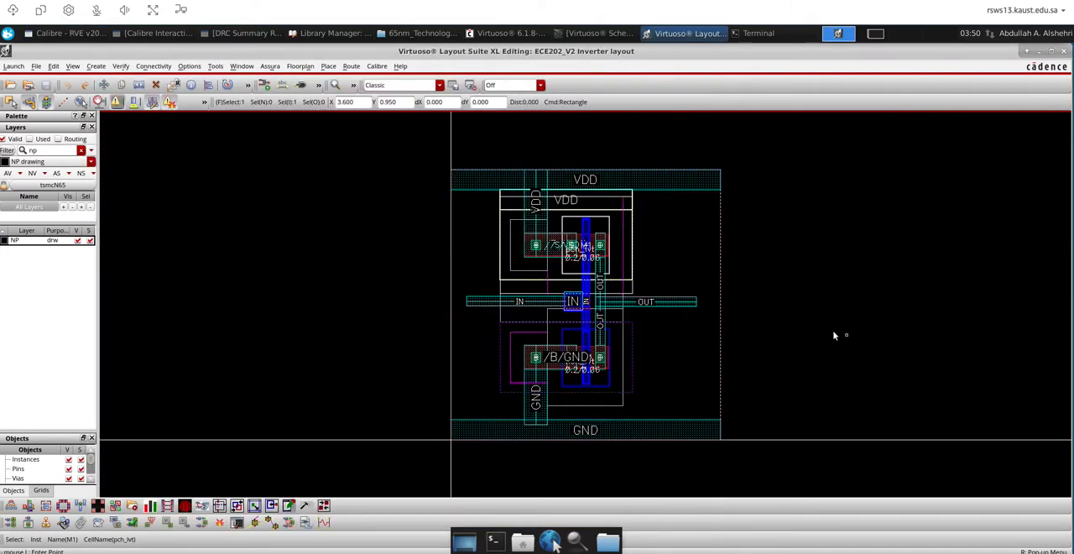
{"action": "key", "text": "Escape"}
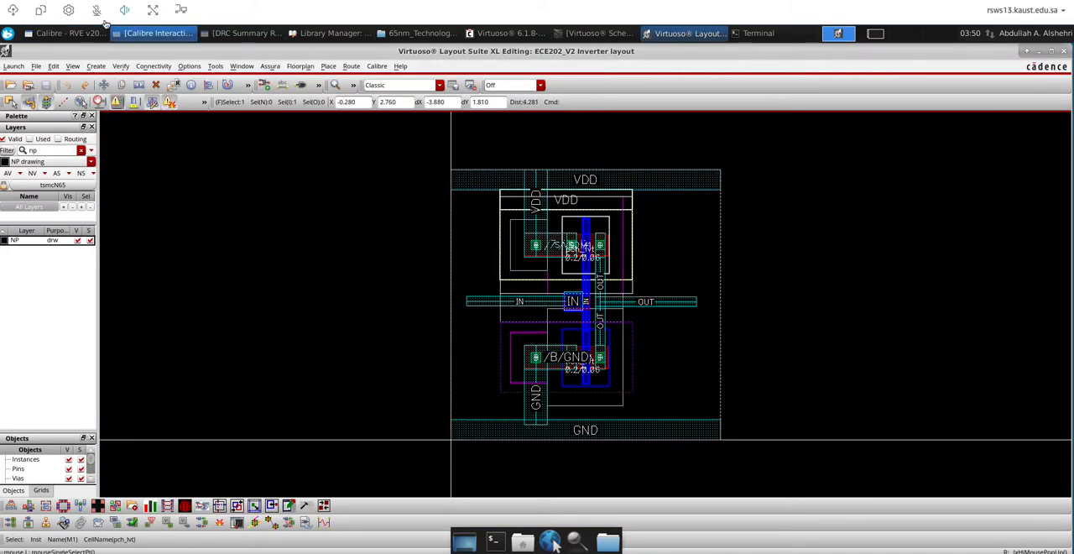
{"action": "left_click", "coordinate": [72, 33]}
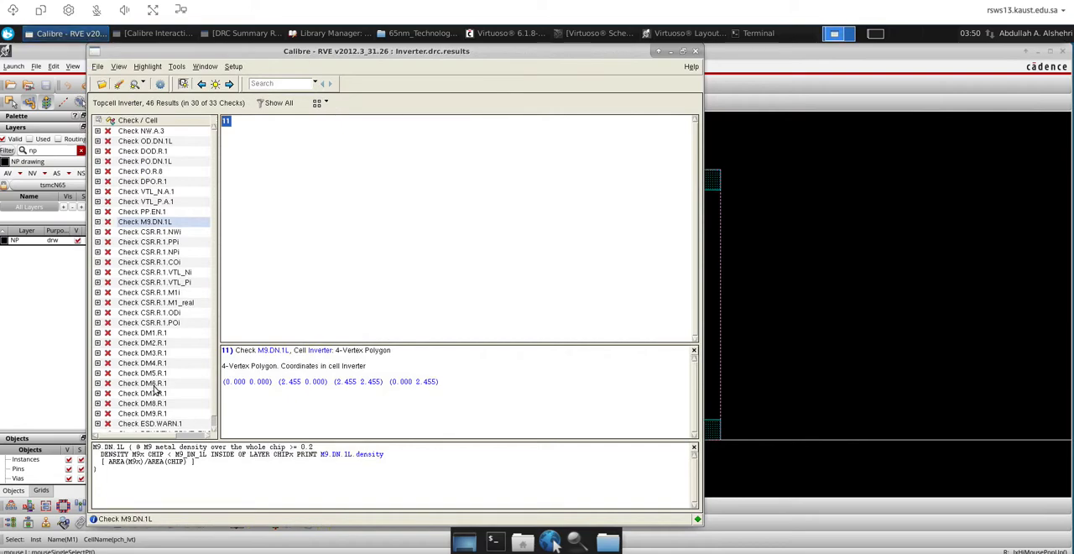
{"action": "left_click_drag", "start_coordinate": [130, 457], "coordinate": [97, 449]}
{"action": "left_click", "coordinate": [154, 234]}
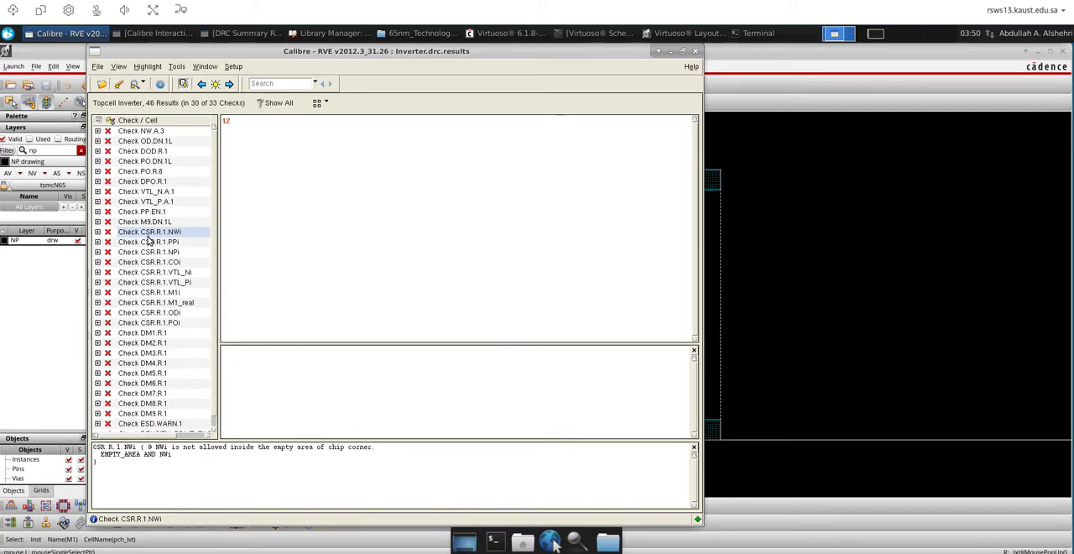
{"action": "scroll", "coordinate": [213, 305], "scroll_direction": "down", "scroll_amount": 1}
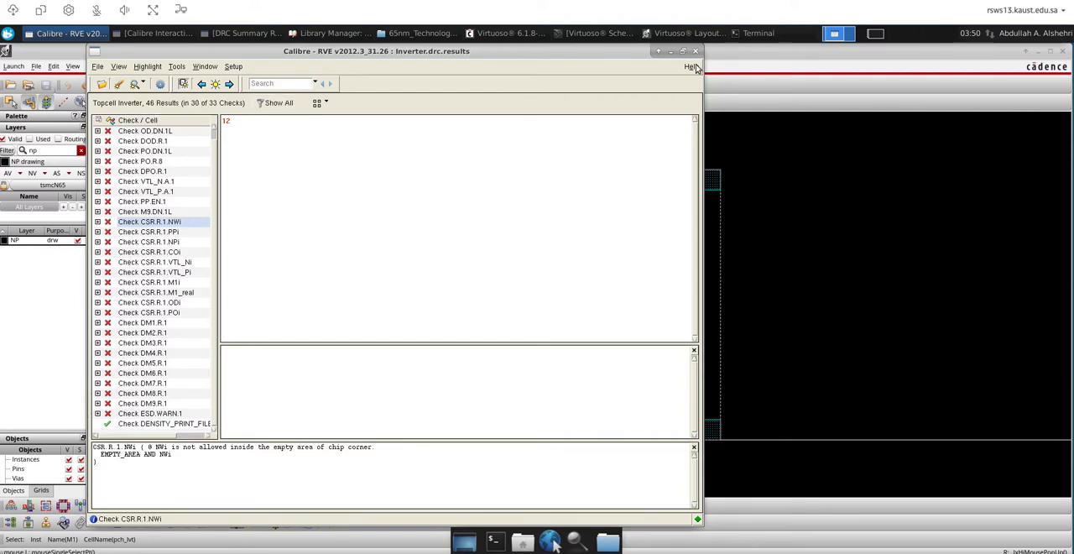
Rerun Calibre nmDRC on the edited Inverter layout
{"action": "left_click", "coordinate": [155, 33]}
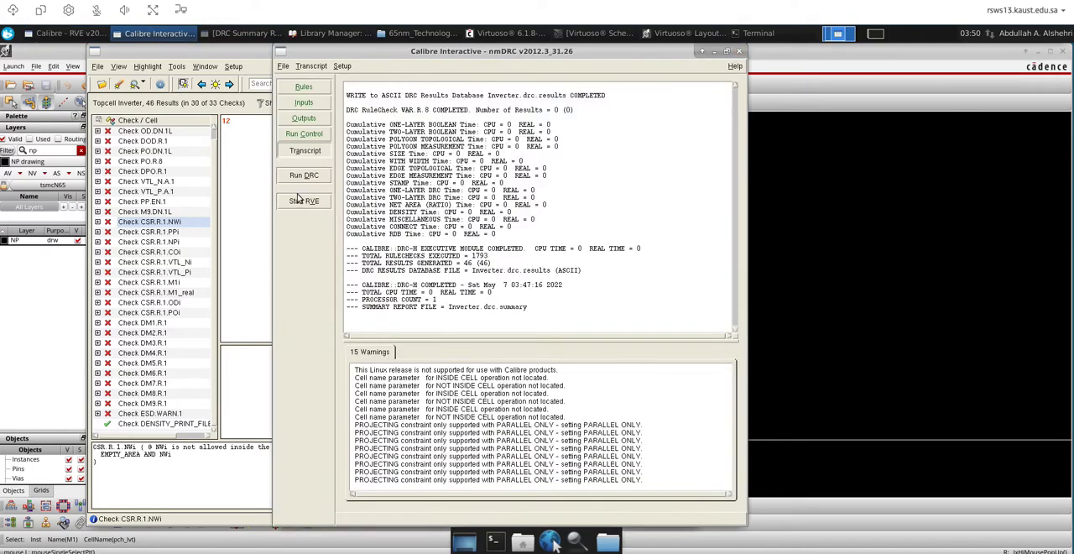
{"action": "left_click", "coordinate": [304, 179]}
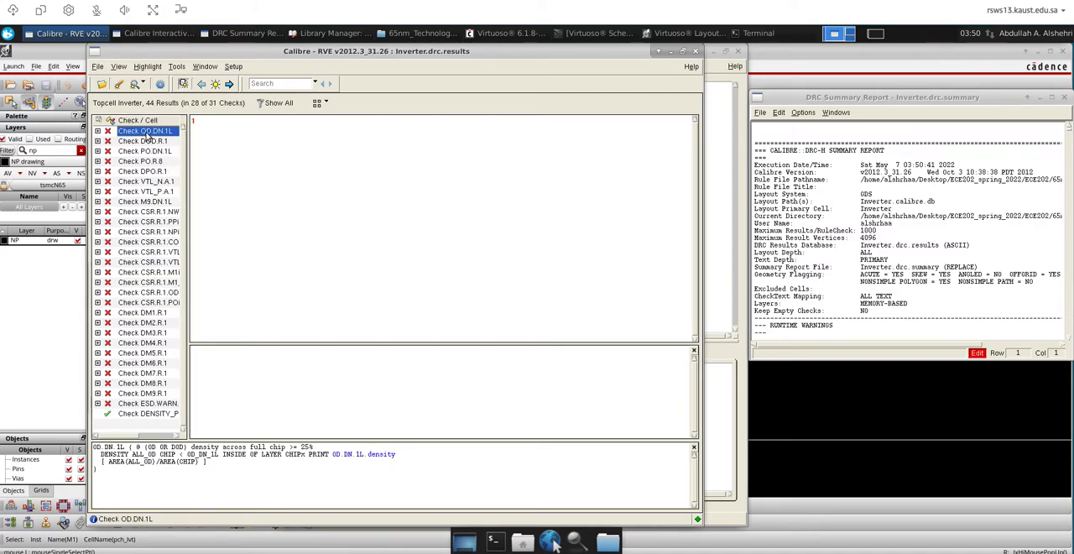
Read the rules of the listed DRC checks from DOD.R.1 through CSR.R.1.NWi, including PO.DN.1L, VTL_N.A.1 and M9.DN.1L
{"action": "left_click", "coordinate": [144, 140]}
{"action": "left_click", "coordinate": [143, 153]}
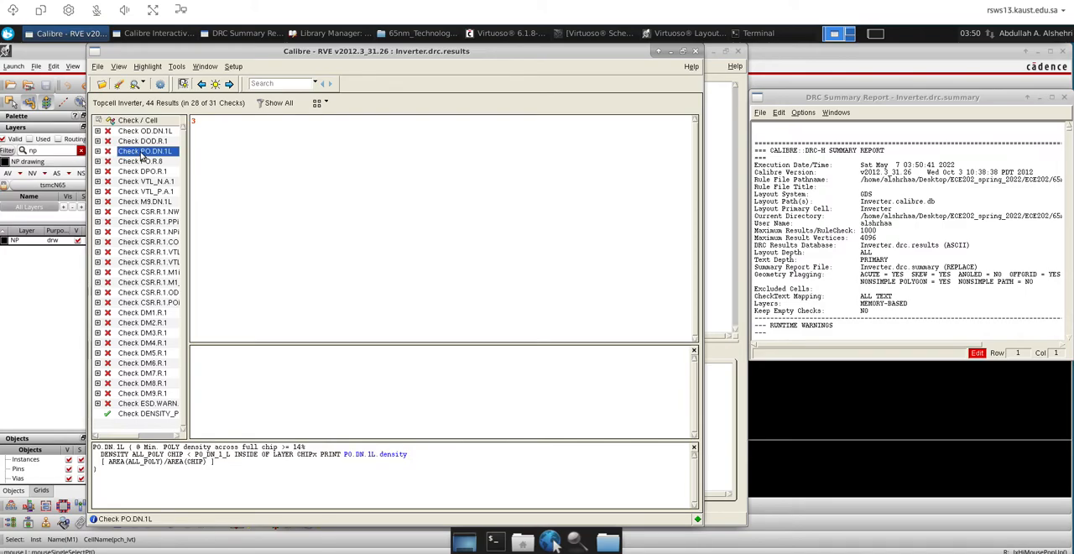
{"action": "left_click", "coordinate": [138, 140]}
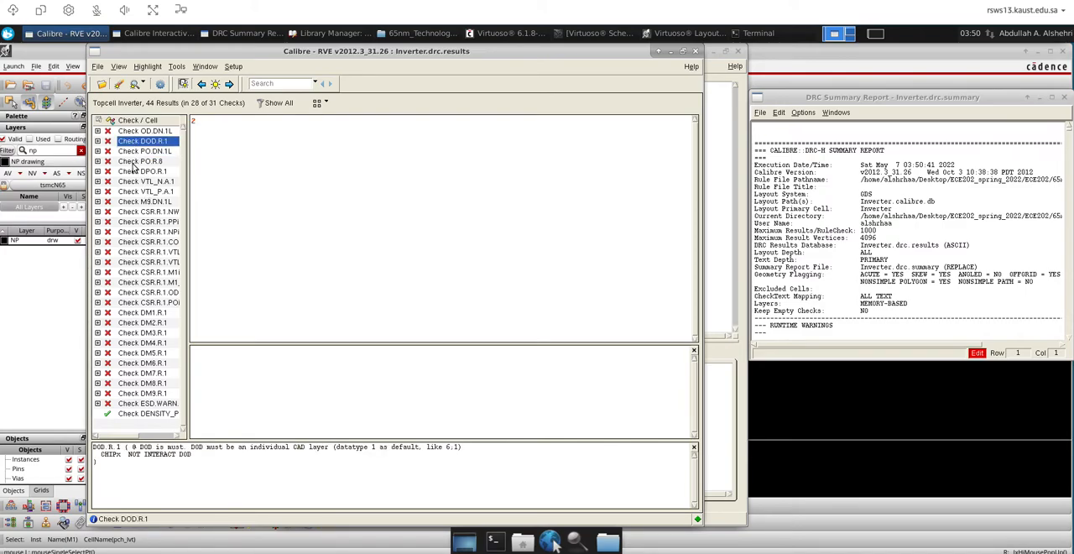
{"action": "left_click", "coordinate": [134, 161]}
{"action": "left_click", "coordinate": [132, 171]}
{"action": "left_click", "coordinate": [136, 182]}
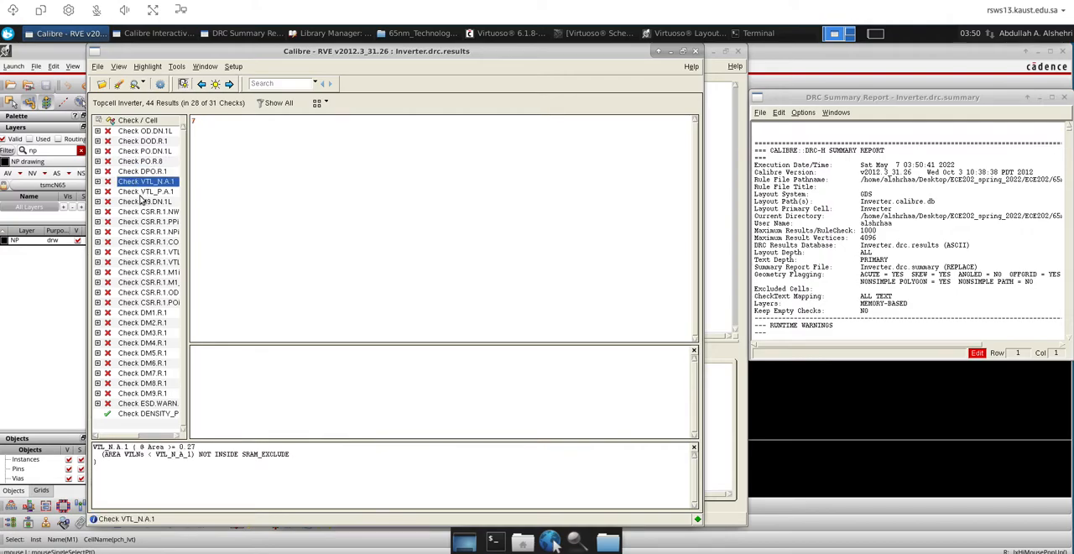
{"action": "left_click", "coordinate": [141, 202]}
{"action": "left_click", "coordinate": [141, 212]}
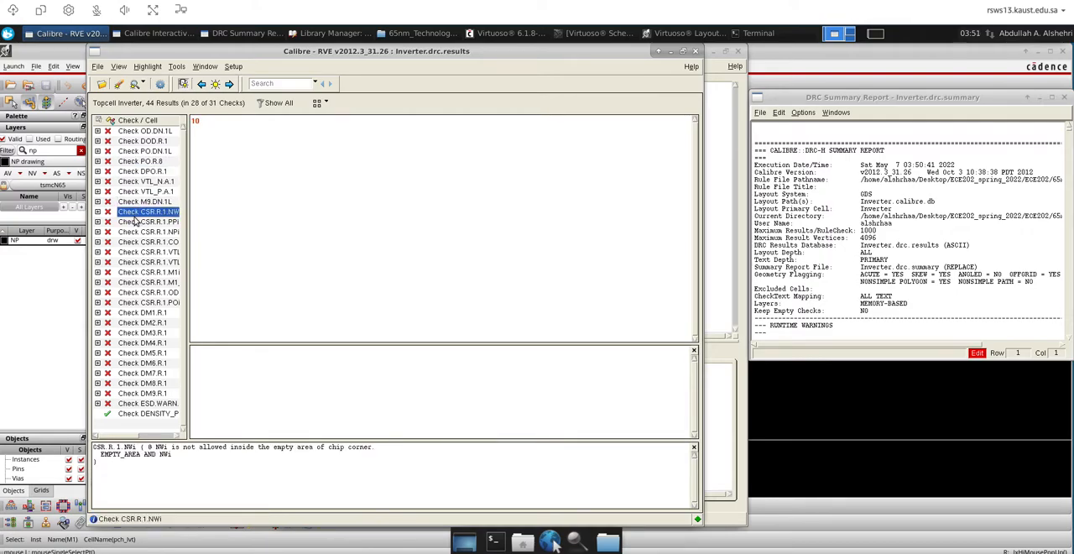
Start Calibre nmLVS from the Inverter layout without loading a runset, and make the LVS Options page available
{"action": "left_click", "coordinate": [853, 404]}
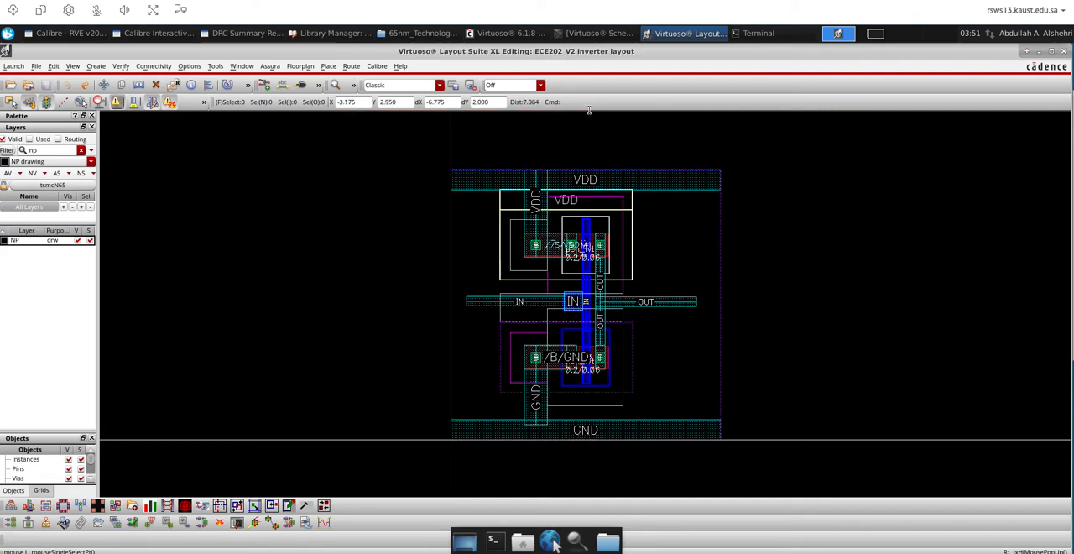
{"action": "left_click", "coordinate": [376, 67]}
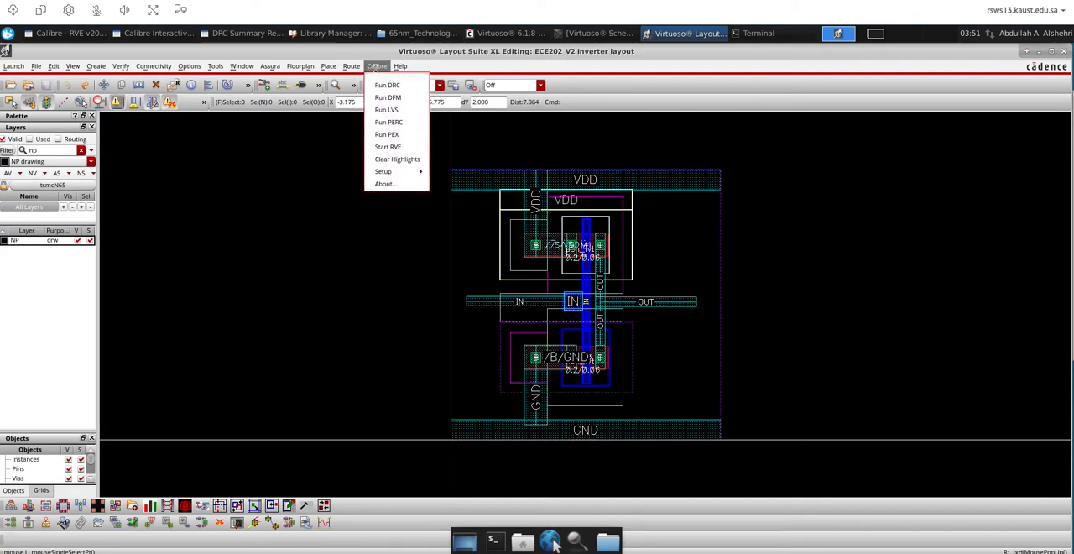
{"action": "left_click", "coordinate": [389, 112]}
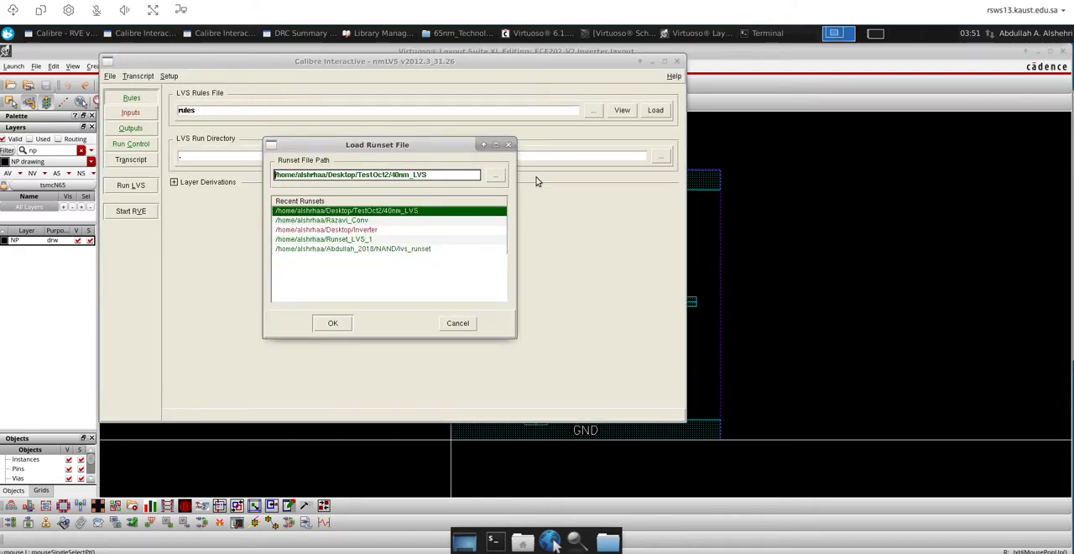
{"action": "left_click", "coordinate": [508, 145]}
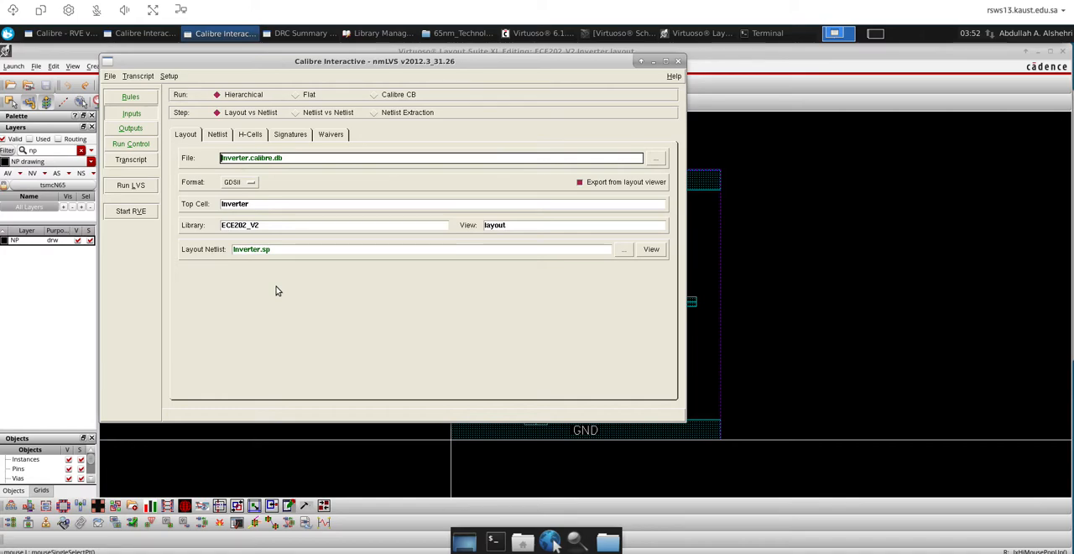
{"action": "left_click", "coordinate": [168, 77]}
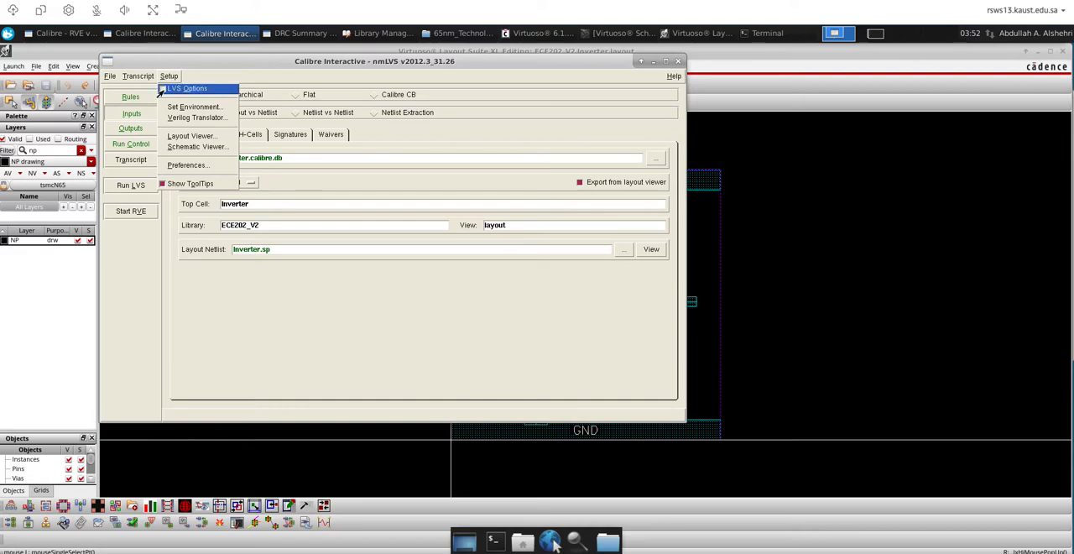
{"action": "left_click", "coordinate": [161, 90]}
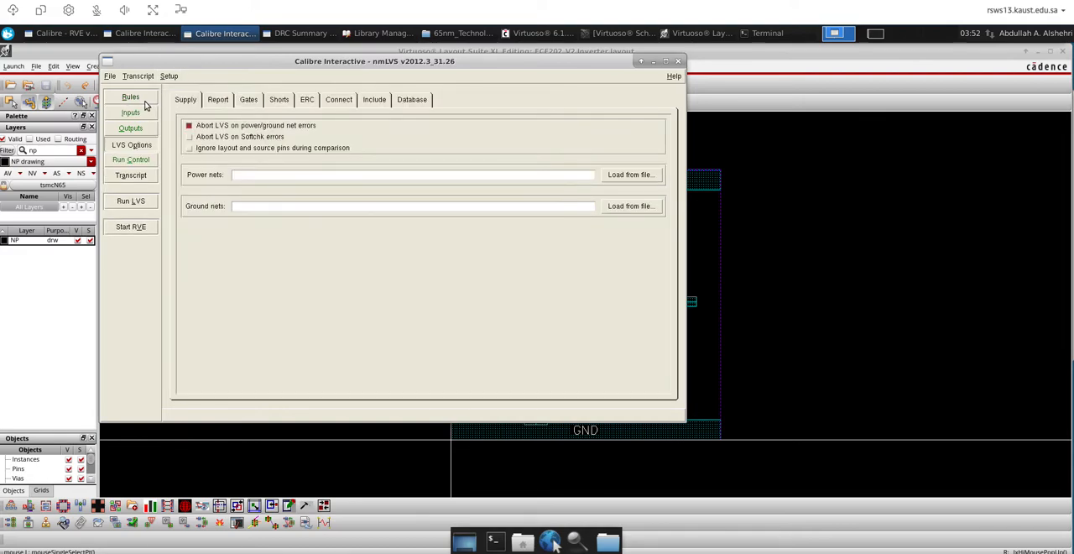
Browse for the LVS rules file from the root folder down to /sw/opt/share/cadence/kits
{"action": "left_click", "coordinate": [131, 98]}
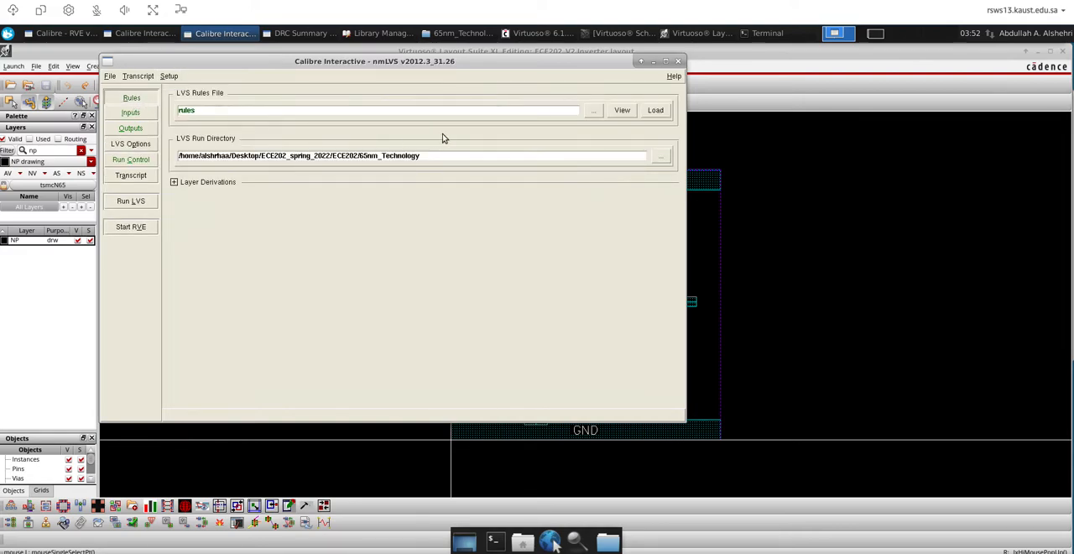
{"action": "left_click", "coordinate": [593, 110]}
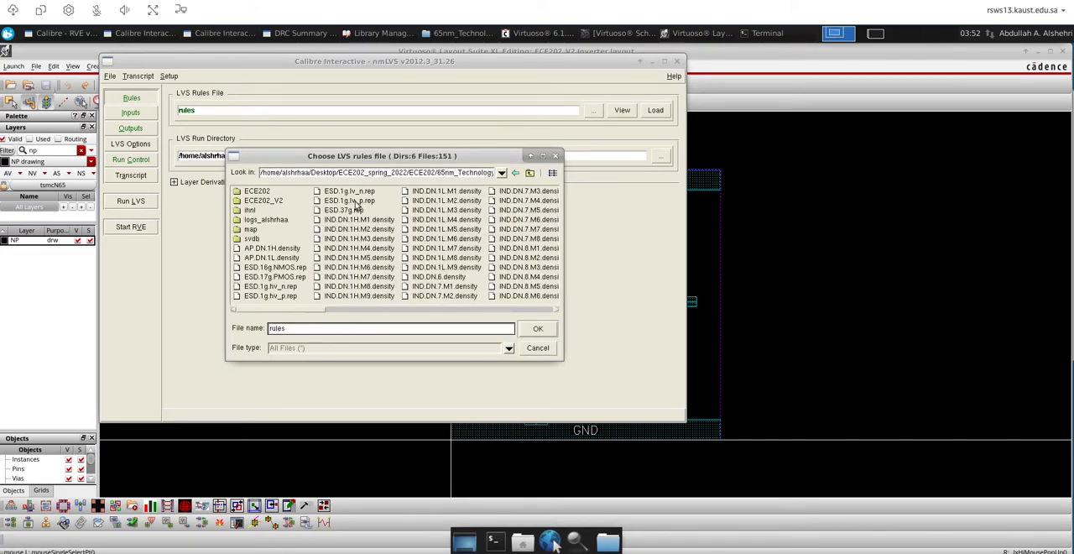
{"action": "left_click", "coordinate": [524, 172]}
{"action": "left_click_drag", "start_coordinate": [445, 176], "coordinate": [265, 174]}
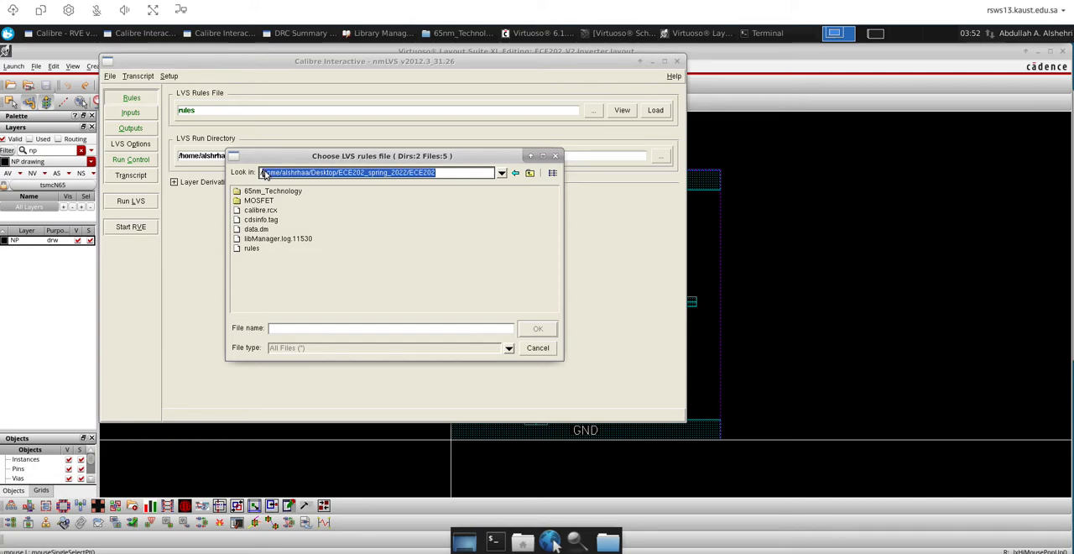
{"action": "key", "text": "BackSpace"}
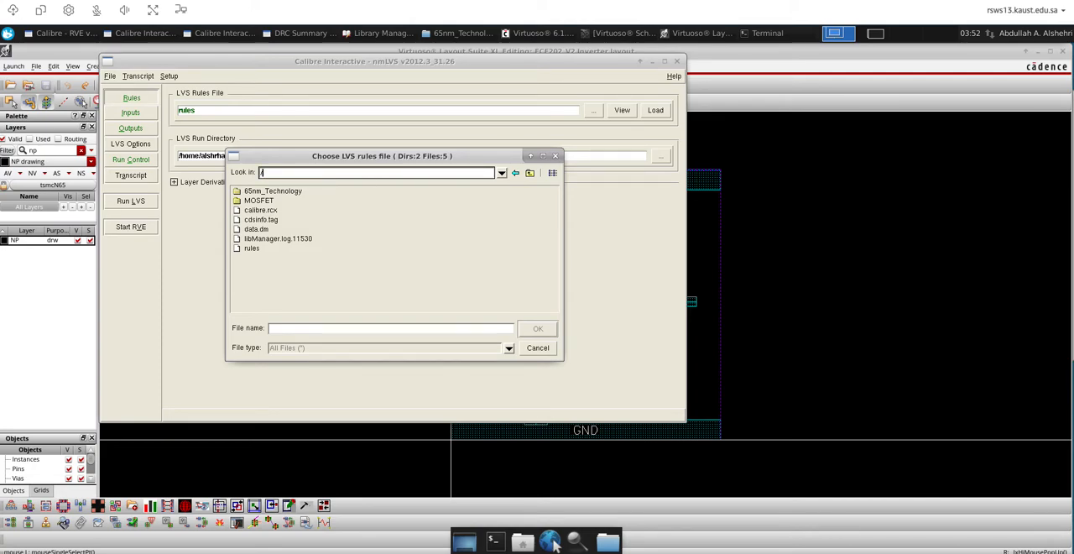
{"action": "key", "text": "Return"}
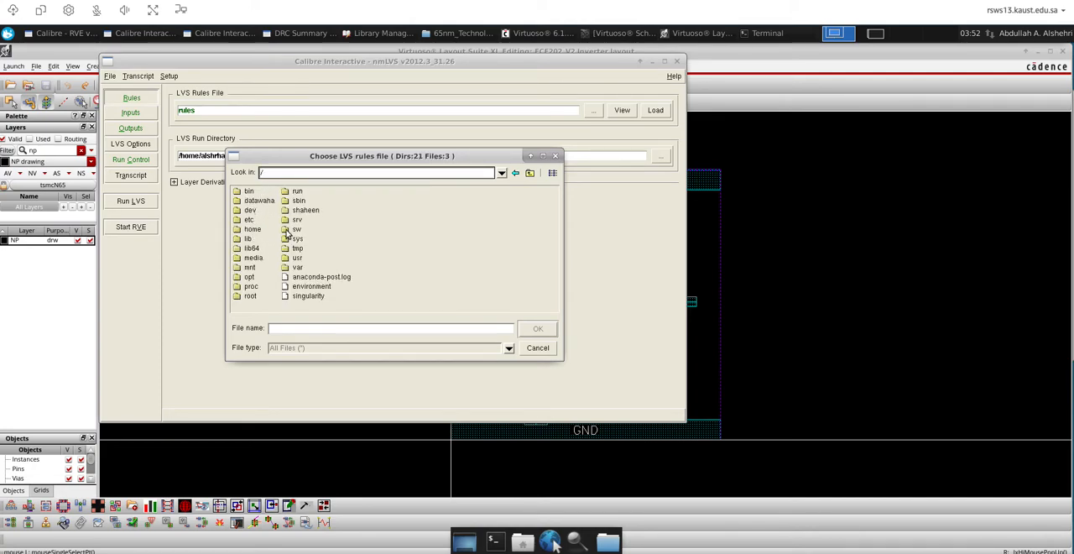
{"action": "double_click", "coordinate": [287, 232]}
{"action": "left_click", "coordinate": [250, 211]}
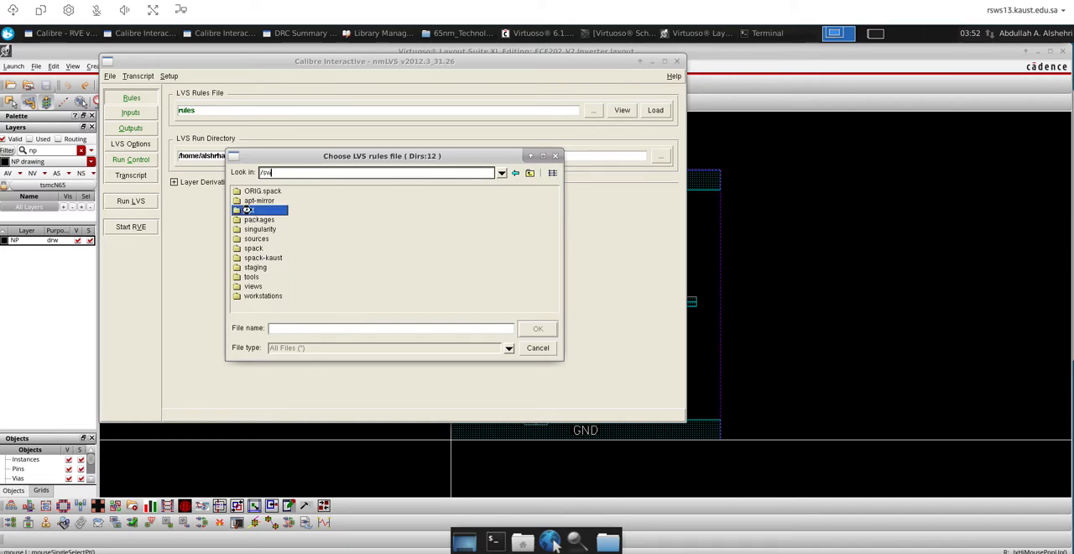
{"action": "double_click", "coordinate": [256, 209]}
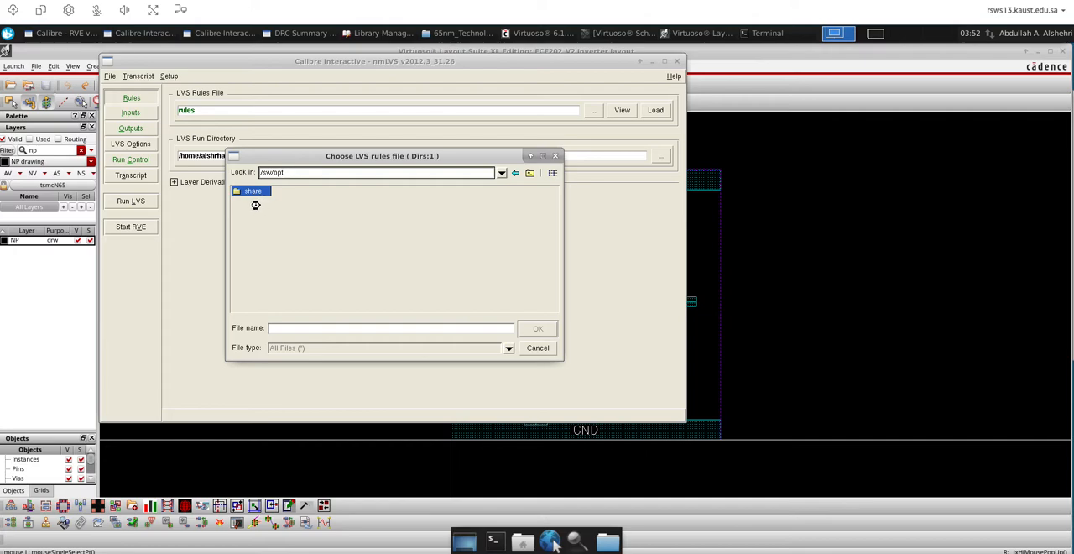
{"action": "left_click", "coordinate": [252, 192]}
{"action": "left_click", "coordinate": [247, 192]}
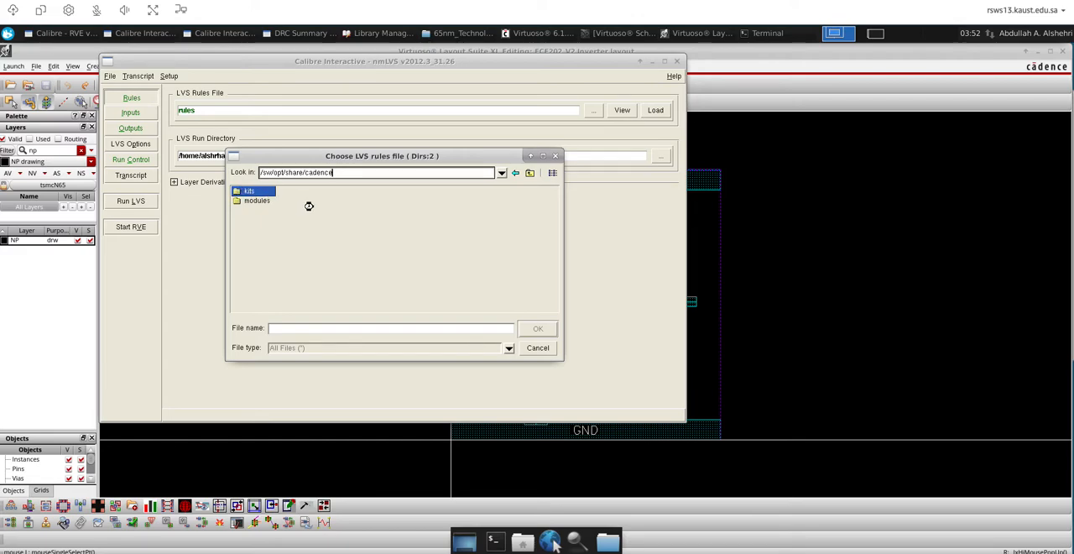
Choose calibre.lvs in TSMC_n65_cm_sp/Calibre/lvs as the LVS rules file
{"action": "double_click", "coordinate": [275, 259]}
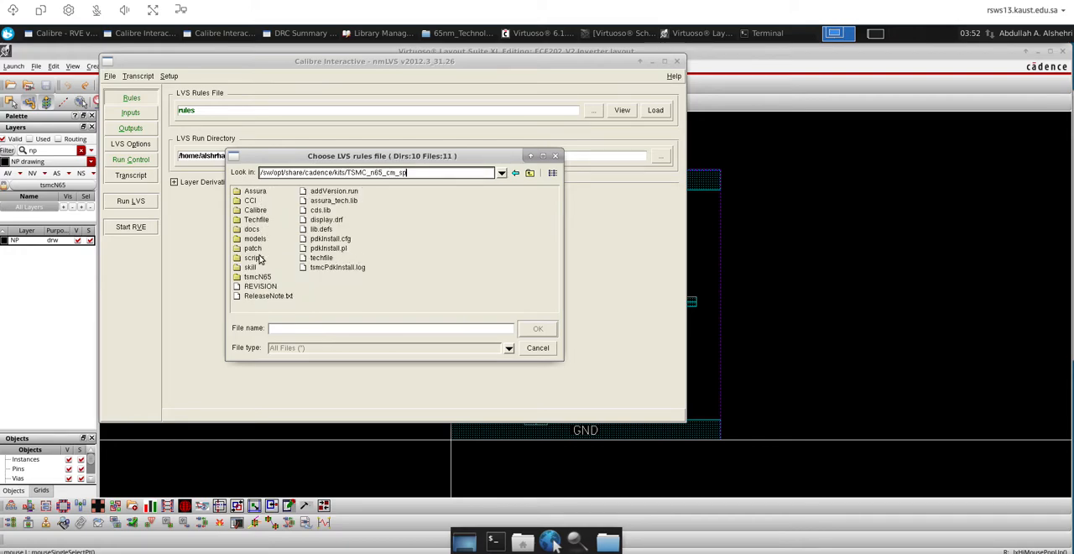
{"action": "double_click", "coordinate": [255, 210]}
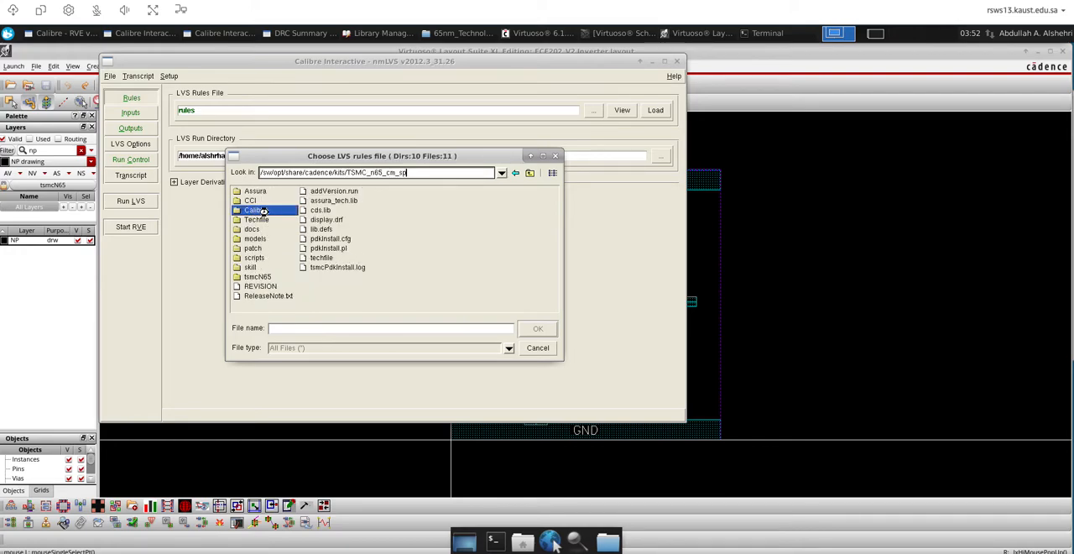
{"action": "double_click", "coordinate": [248, 200]}
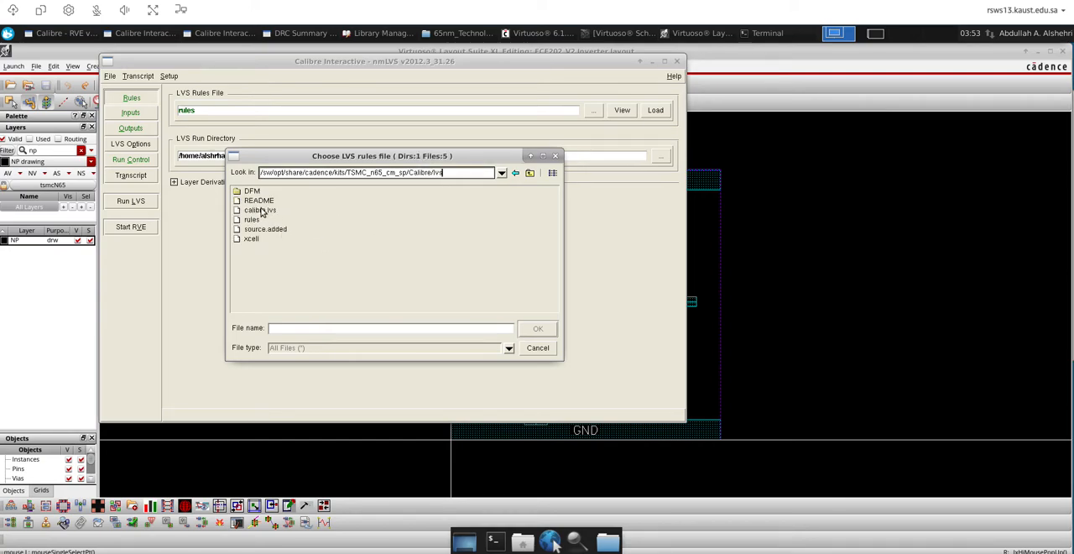
{"action": "left_click", "coordinate": [262, 211]}
{"action": "left_click", "coordinate": [538, 330]}
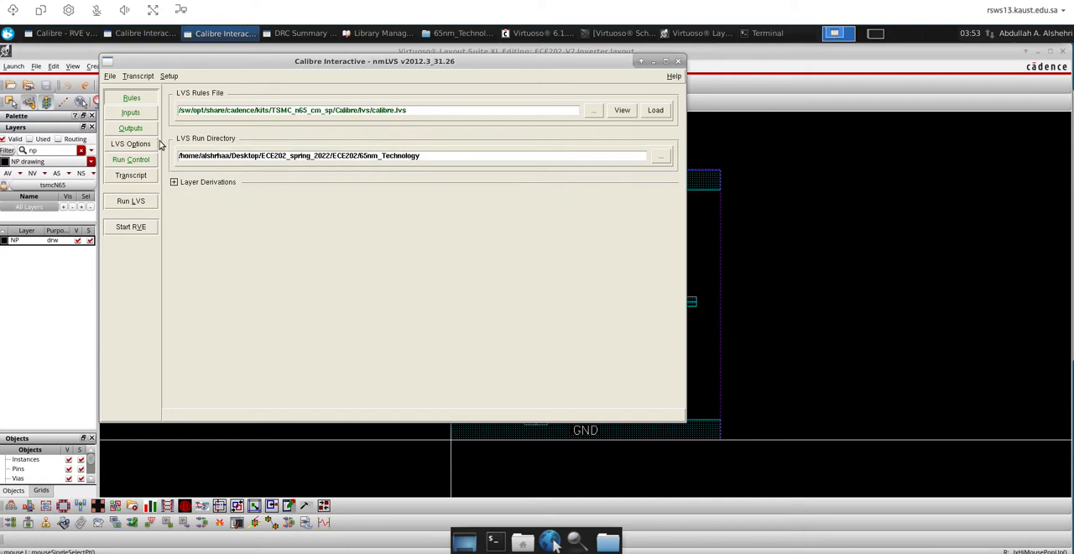
Check the LVS layout, netlist and output settings, and set the power nets to VDD and the ground nets to GND
{"action": "left_click", "coordinate": [132, 114]}
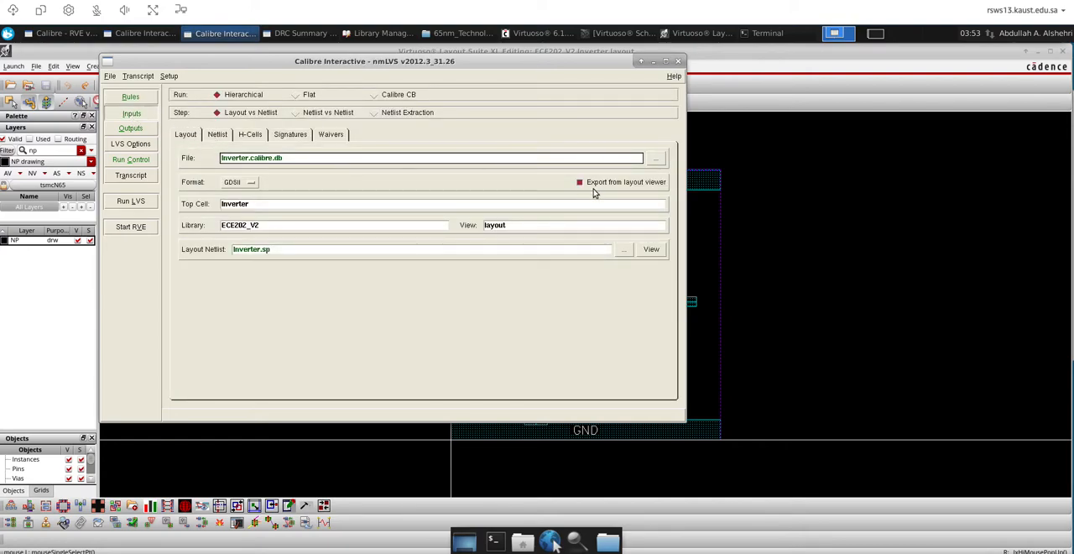
{"action": "left_click", "coordinate": [219, 136]}
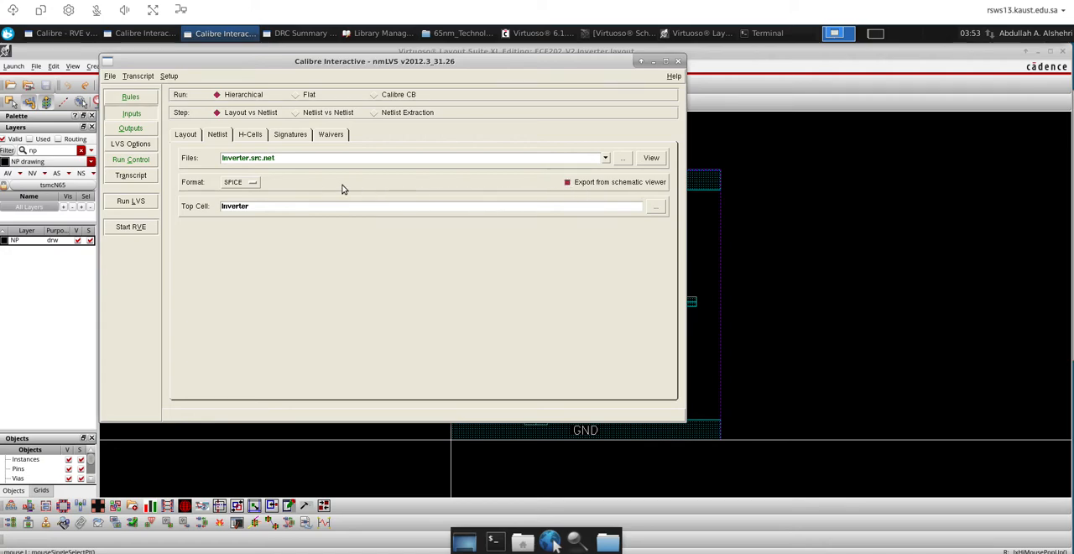
{"action": "left_click", "coordinate": [255, 183]}
{"action": "left_click", "coordinate": [253, 182]}
{"action": "left_click", "coordinate": [131, 130]}
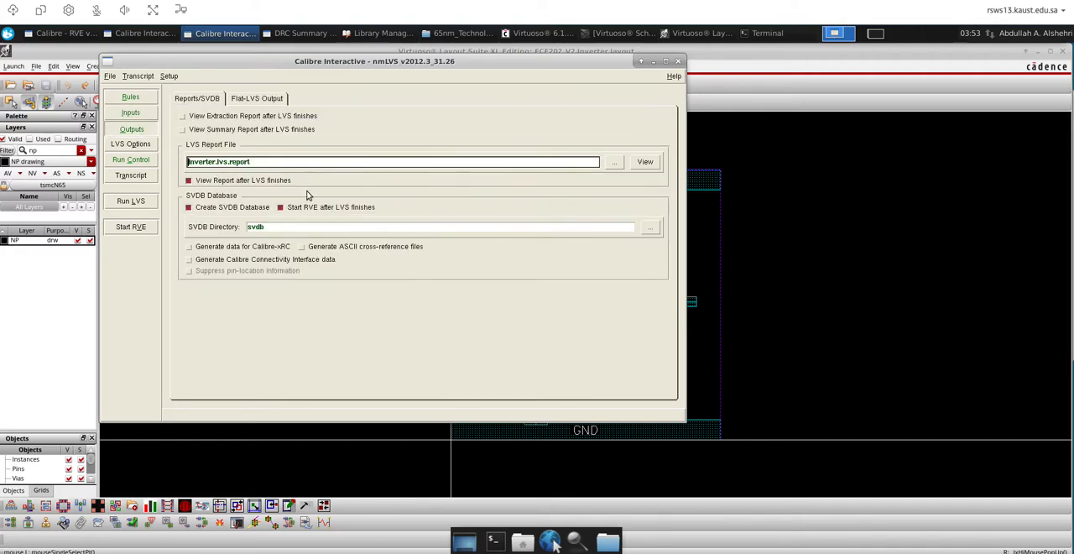
{"action": "left_click", "coordinate": [143, 146]}
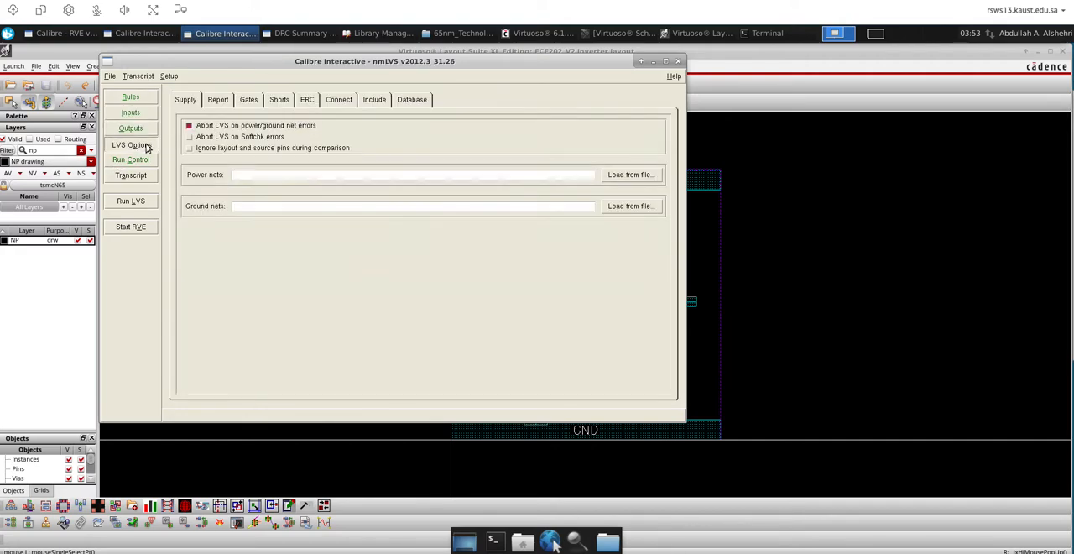
{"action": "left_click", "coordinate": [253, 174]}
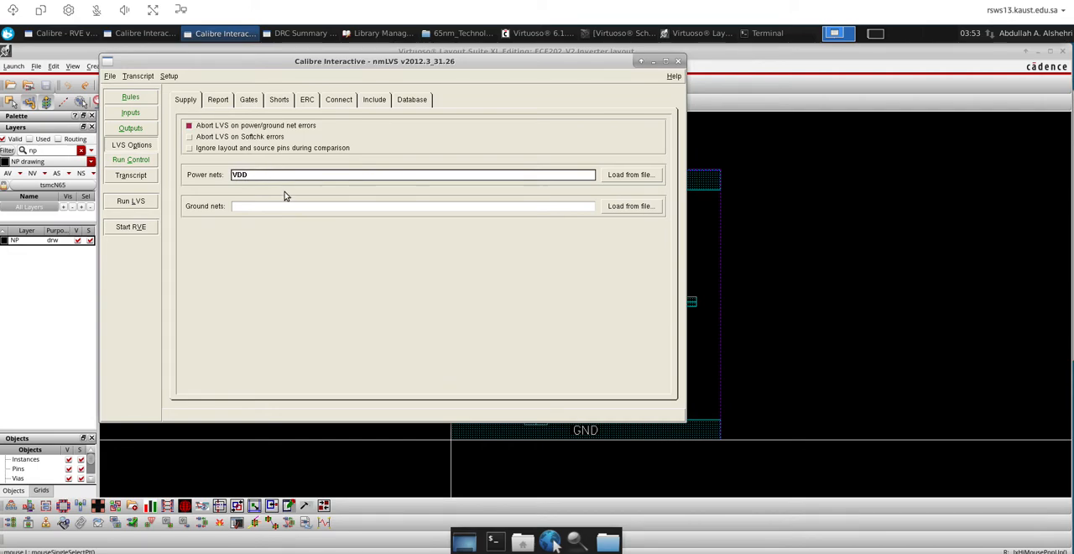
{"action": "left_click", "coordinate": [277, 205]}
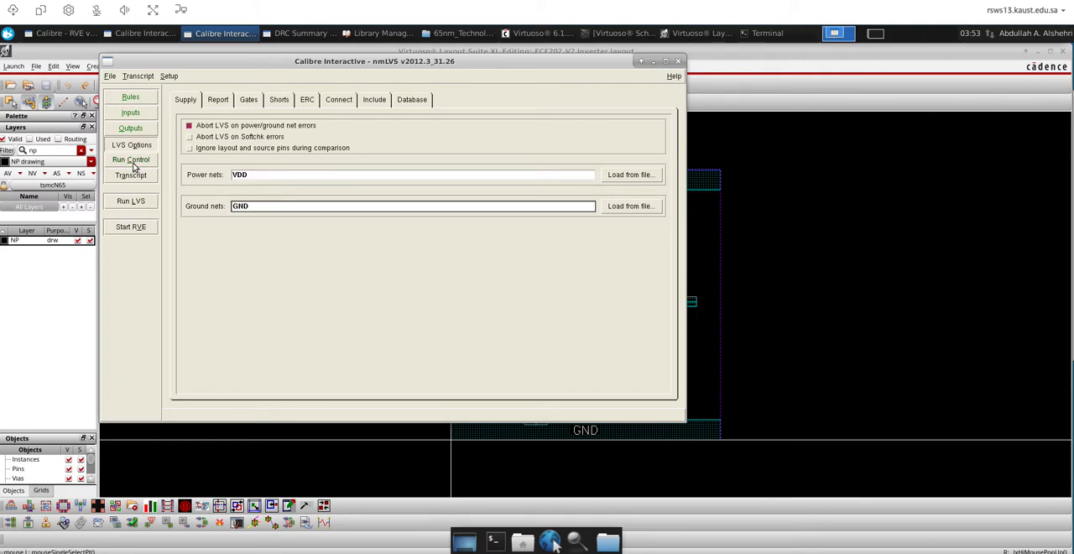
Run LVS, overwriting Inverter.calibre.db and Inverter.src.net, with further source-file overwrite prompts suppressed
{"action": "left_click", "coordinate": [130, 202]}
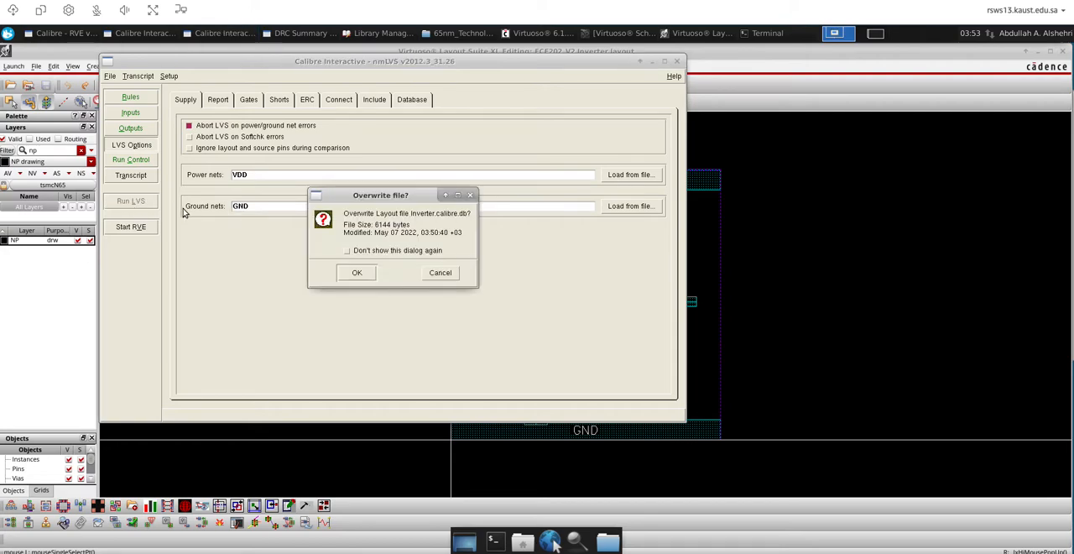
{"action": "left_click", "coordinate": [354, 278]}
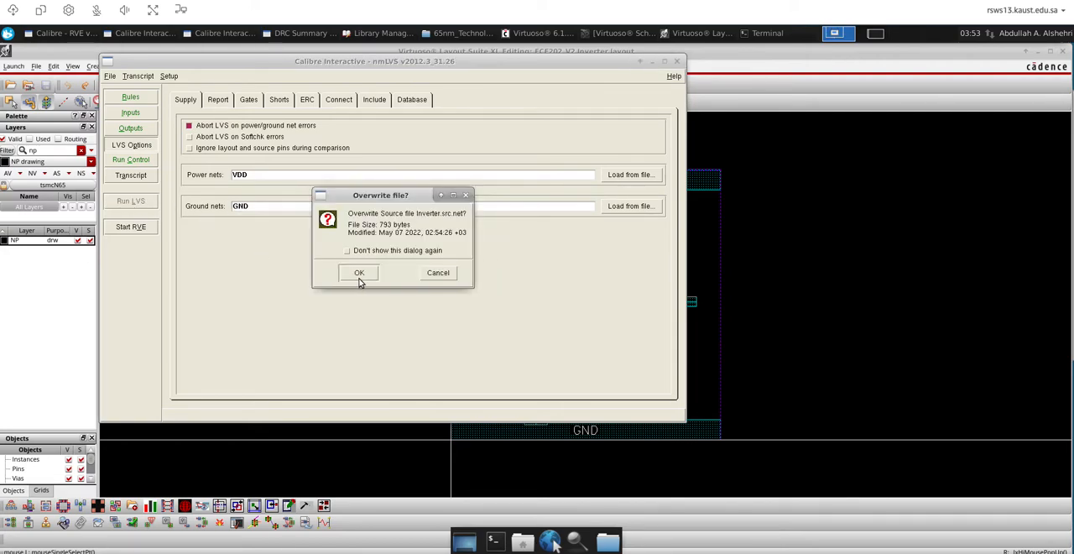
{"action": "left_click", "coordinate": [349, 252]}
{"action": "left_click", "coordinate": [359, 272]}
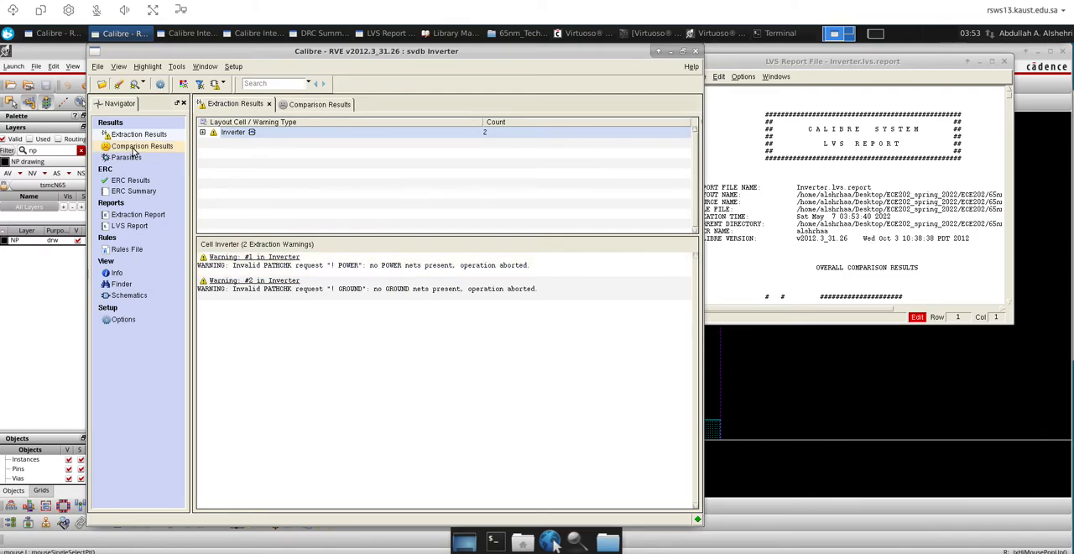
{"action": "left_click", "coordinate": [1013, 320]}
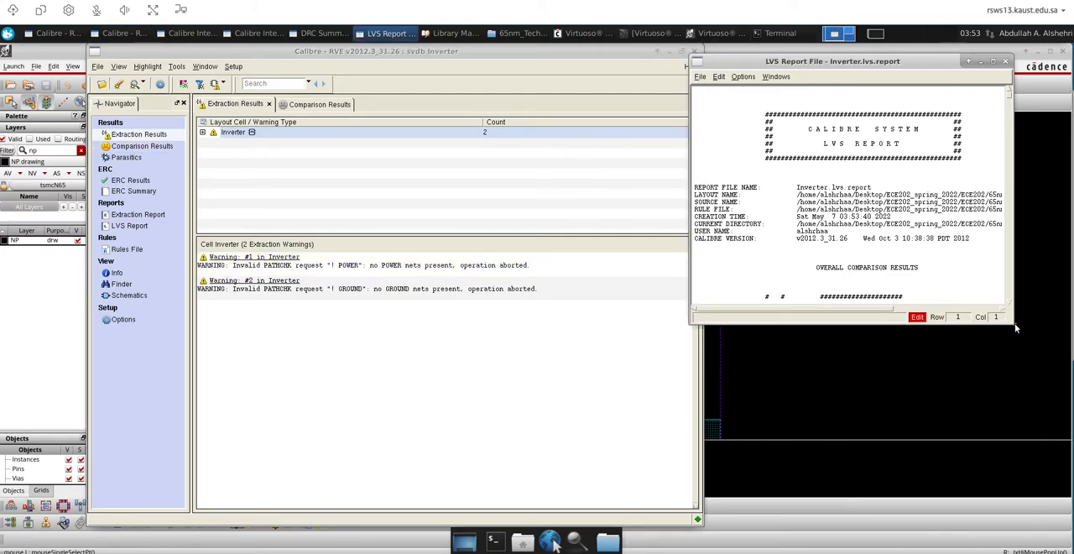
{"action": "left_click", "coordinate": [1015, 329]}
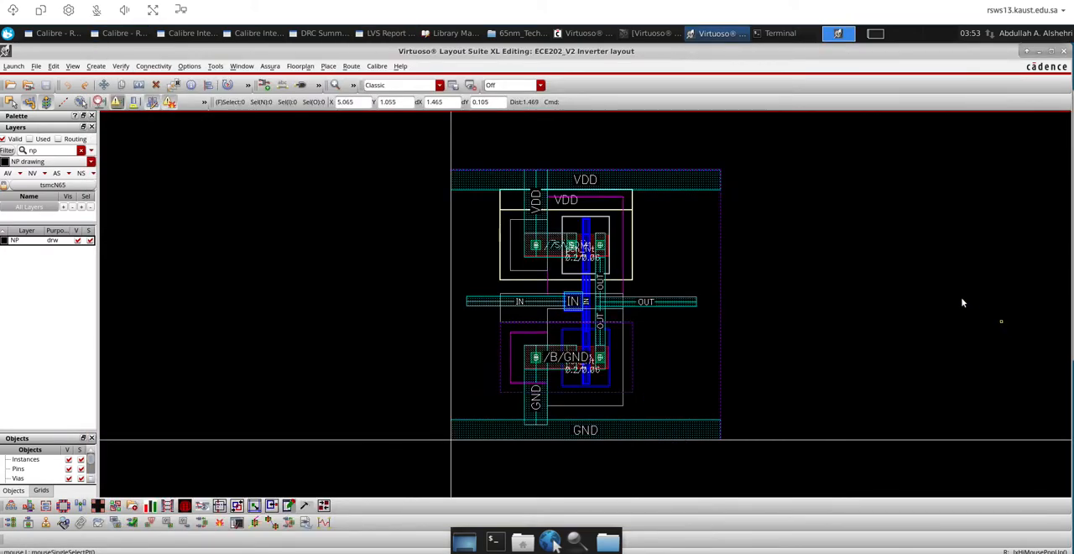
Bring up the LVS report Inverter.lvs.report, examine its overall comparison results at full size, and move the restored report window aside
{"action": "left_click", "coordinate": [128, 34]}
{"action": "left_click", "coordinate": [132, 34]}
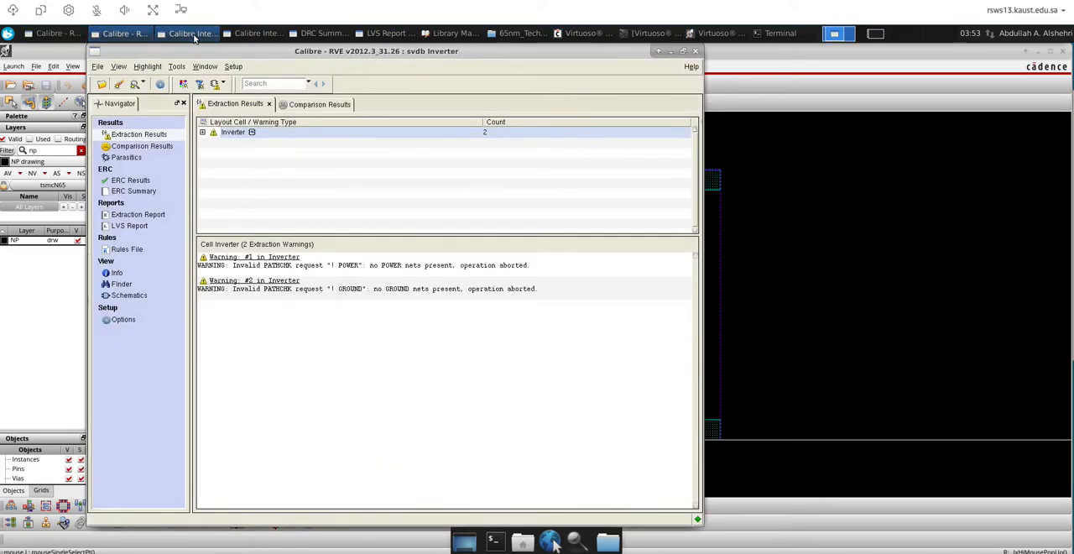
{"action": "left_click", "coordinate": [188, 34]}
{"action": "left_click", "coordinate": [256, 34]}
{"action": "left_click", "coordinate": [323, 33]}
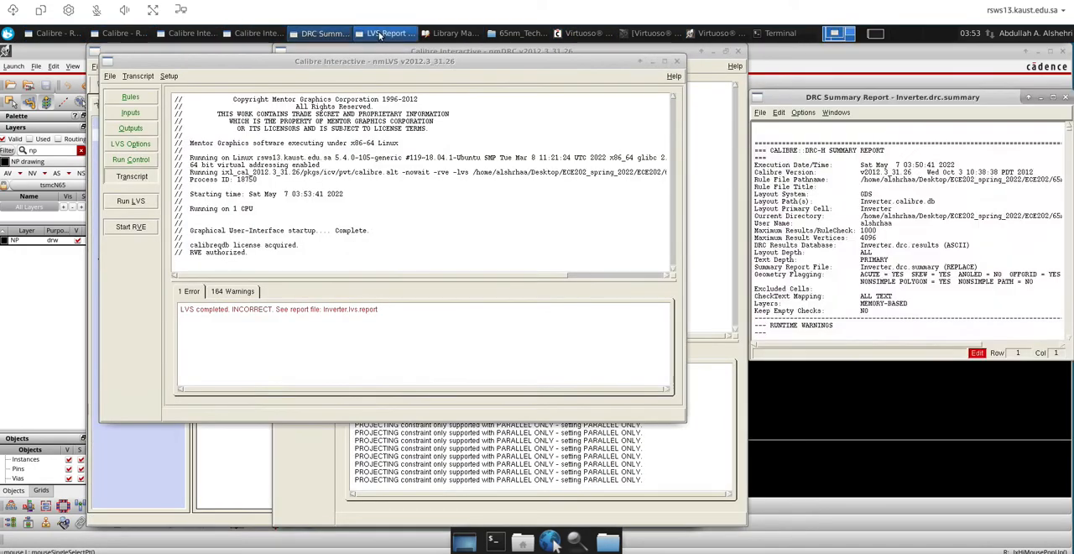
{"action": "left_click", "coordinate": [386, 33]}
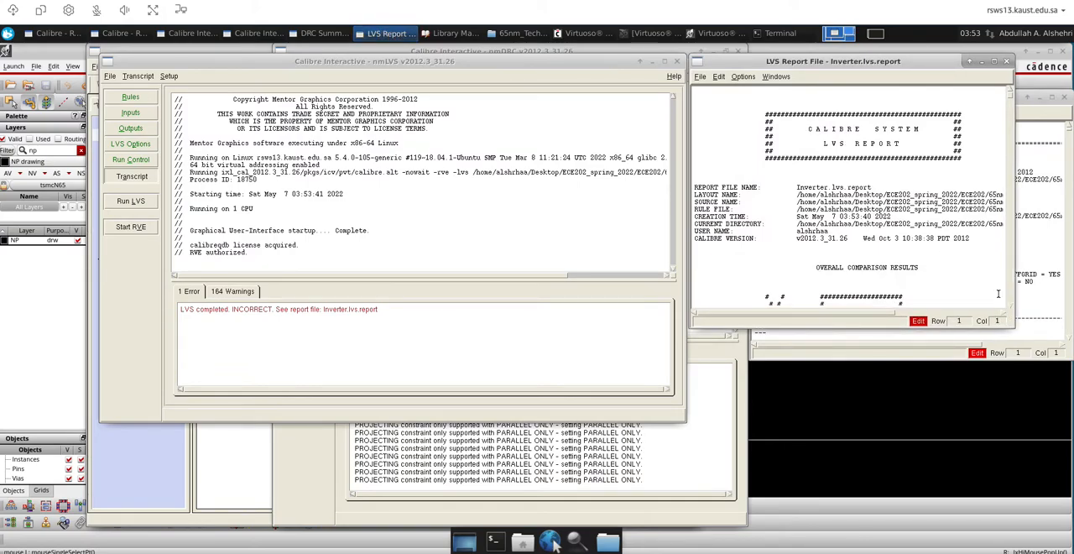
{"action": "left_click_drag", "start_coordinate": [779, 59], "coordinate": [446, 107]}
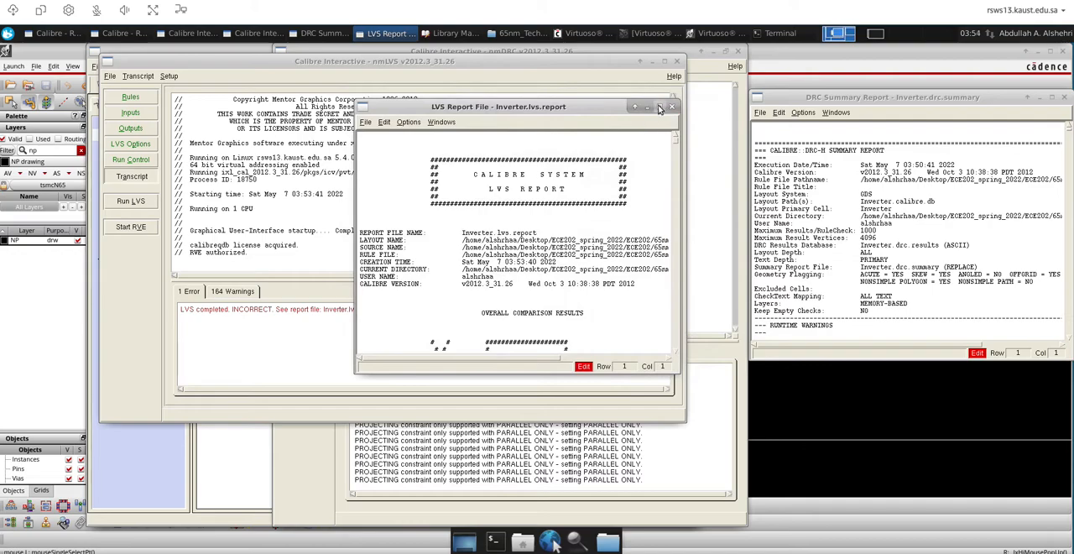
{"action": "left_click", "coordinate": [661, 106]}
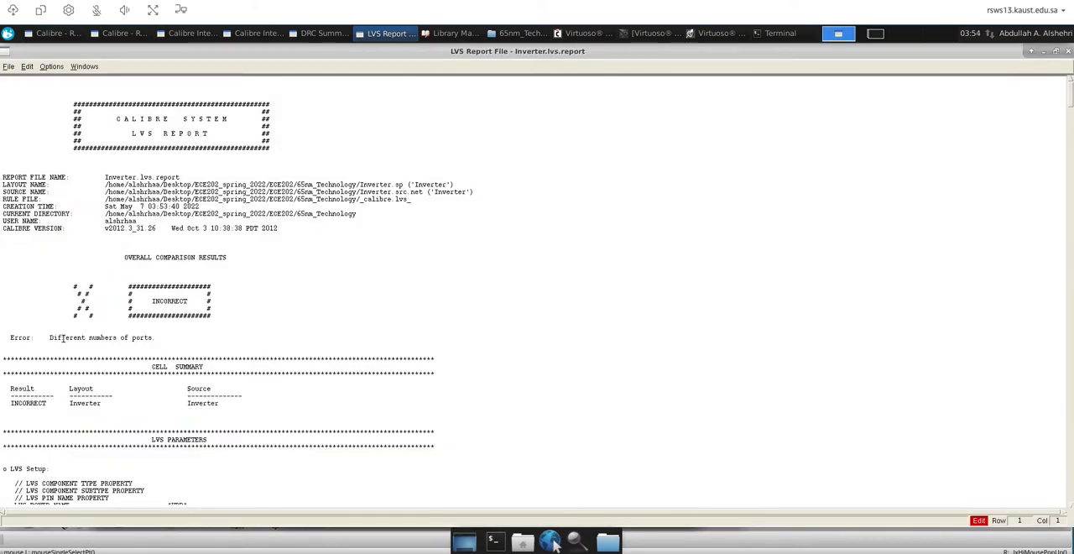
{"action": "left_click", "coordinate": [1056, 52]}
{"action": "left_click_drag", "start_coordinate": [458, 107], "coordinate": [693, 114]}
Close the Calibre nmDRC session without saving its settings to a runset file
{"action": "left_click", "coordinate": [283, 217]}
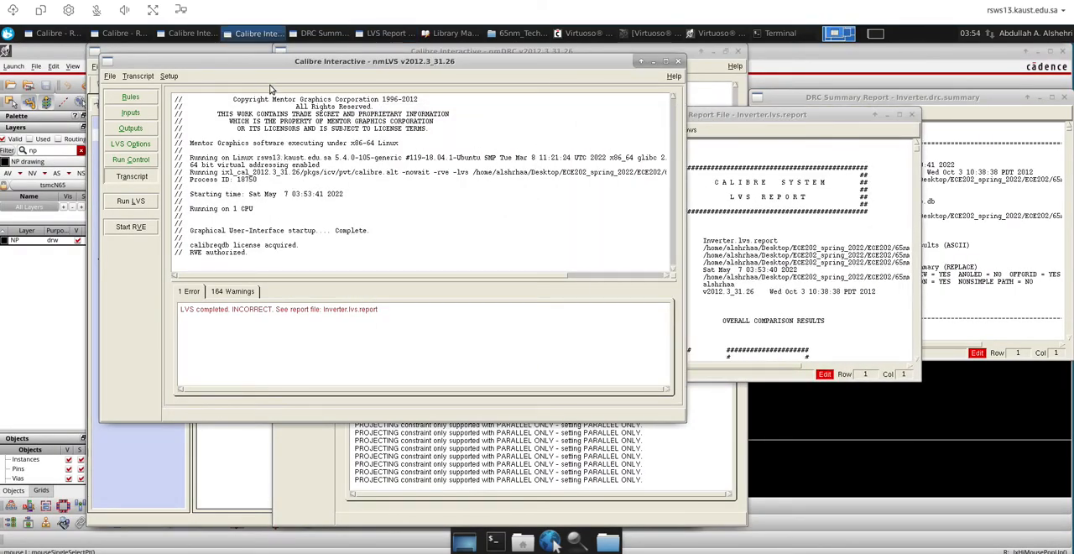
{"action": "left_click", "coordinate": [716, 78]}
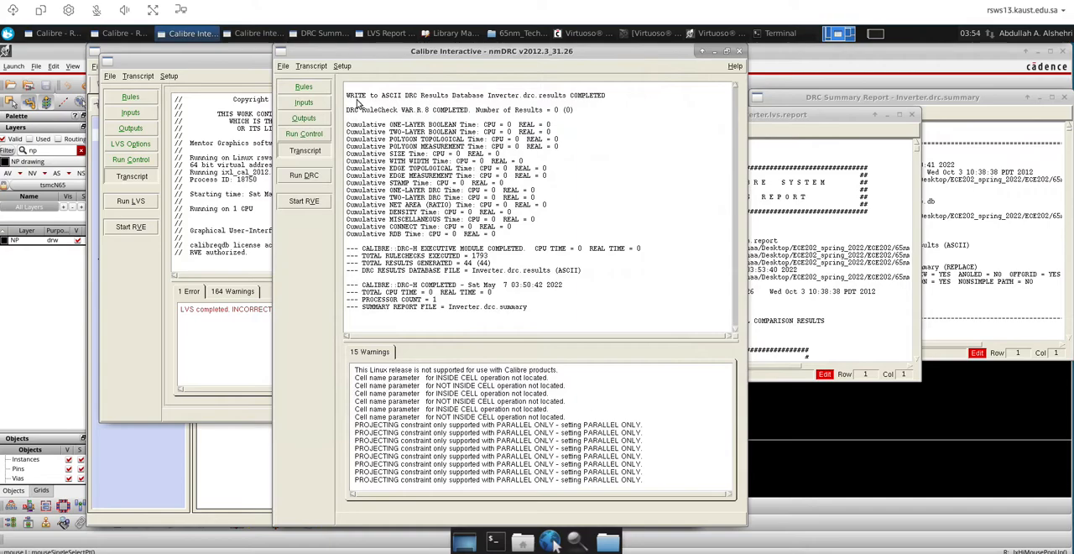
{"action": "left_click", "coordinate": [739, 51]}
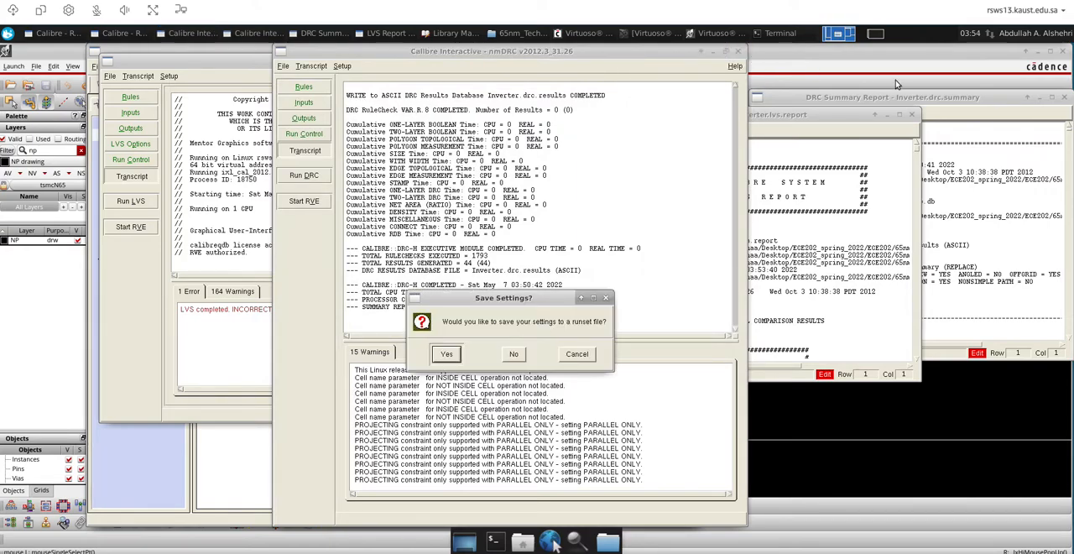
{"action": "left_click", "coordinate": [513, 355]}
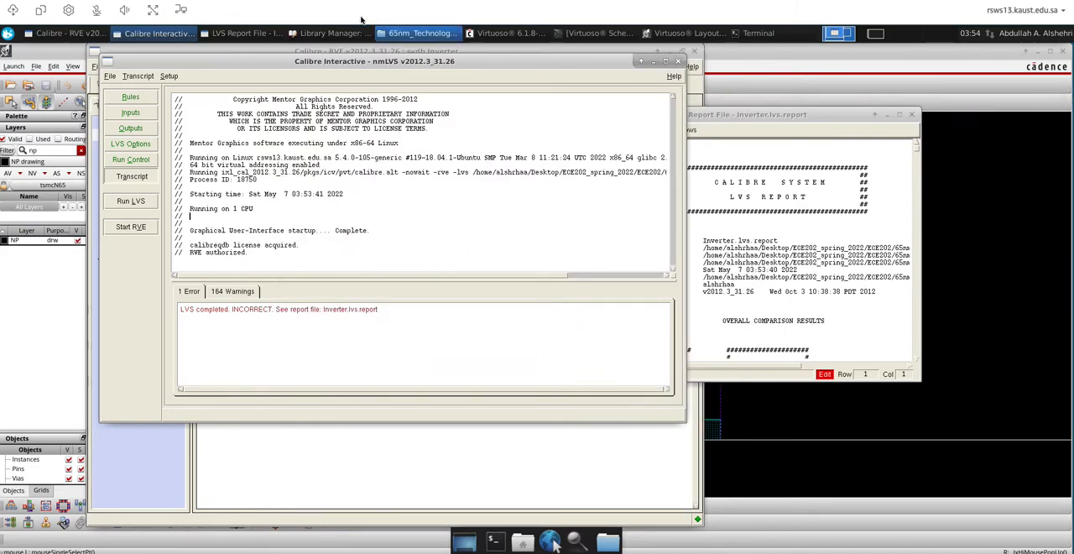
Move the nmLVS window aside and examine the Inverter cell's comparison results in Calibre RVE
{"action": "left_click_drag", "start_coordinate": [201, 62], "coordinate": [377, 101]}
{"action": "left_click", "coordinate": [227, 173]}
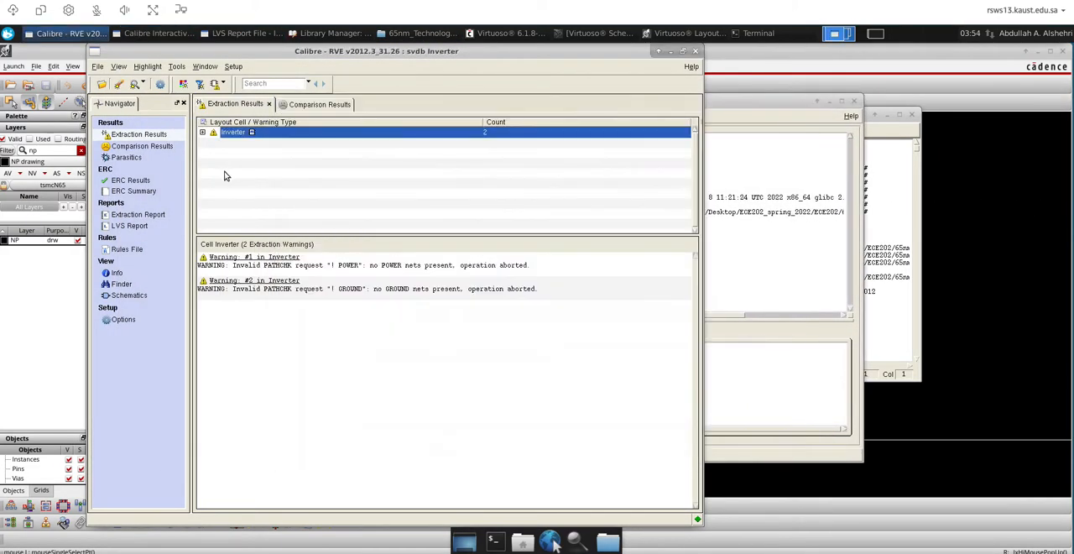
{"action": "left_click", "coordinate": [129, 149]}
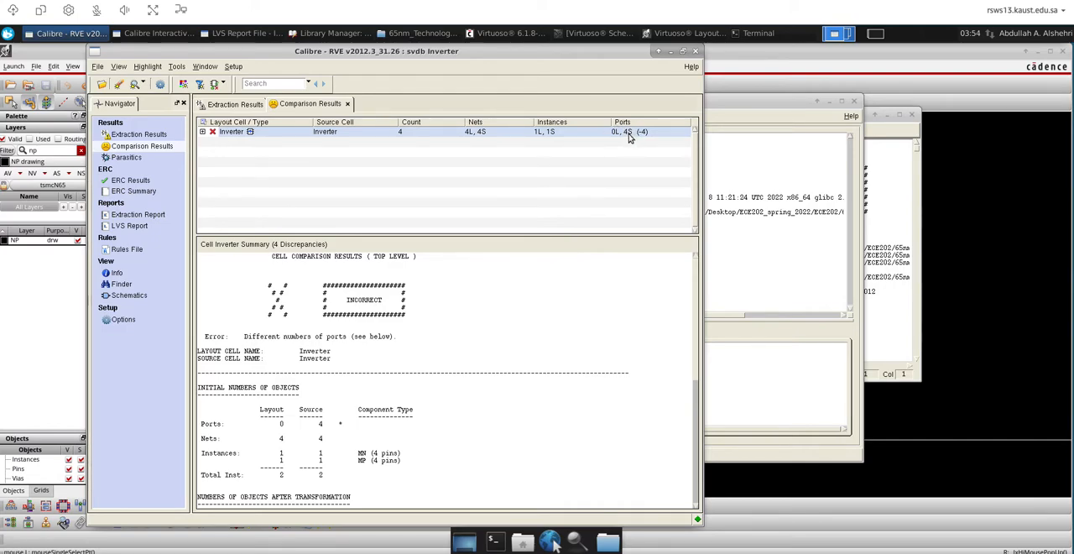
Check the schematic's pins and set up layout labels VDD GND OUT IN at height 0.1, using the shape's layer with drawing purpose
{"action": "left_click", "coordinate": [601, 33]}
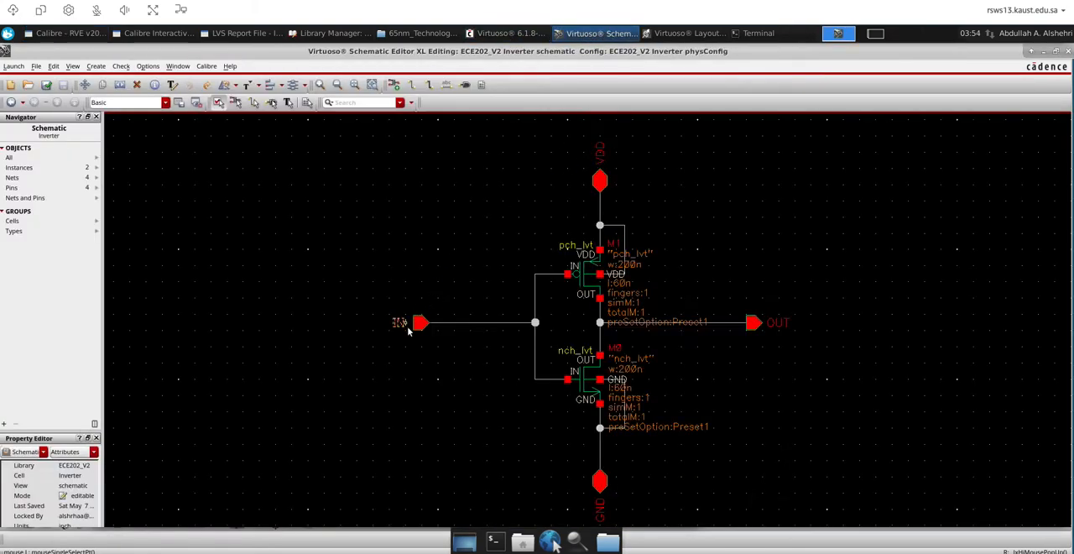
{"action": "left_click", "coordinate": [686, 33]}
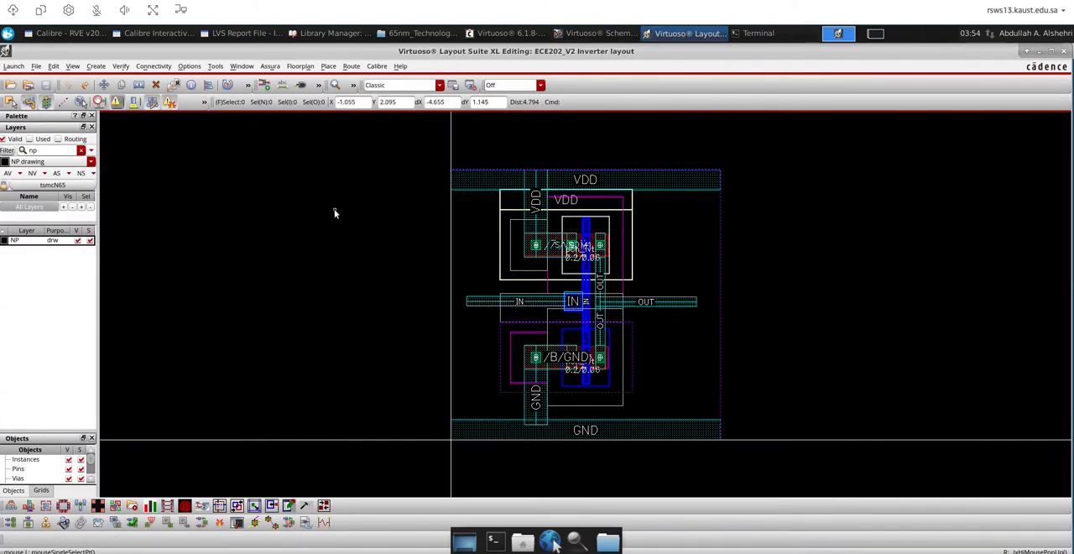
{"action": "key", "text": "l"}
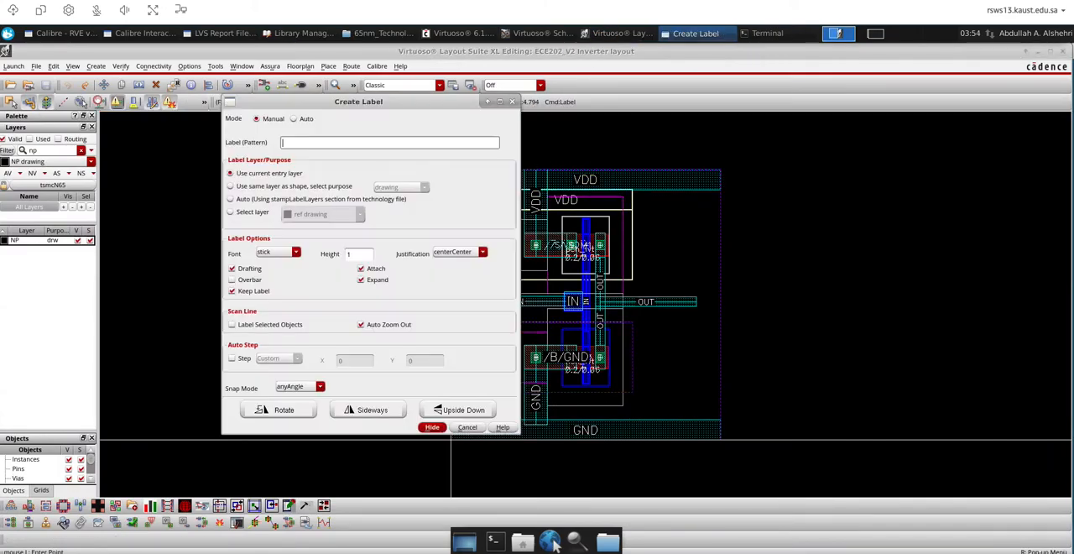
{"action": "left_click", "coordinate": [232, 187]}
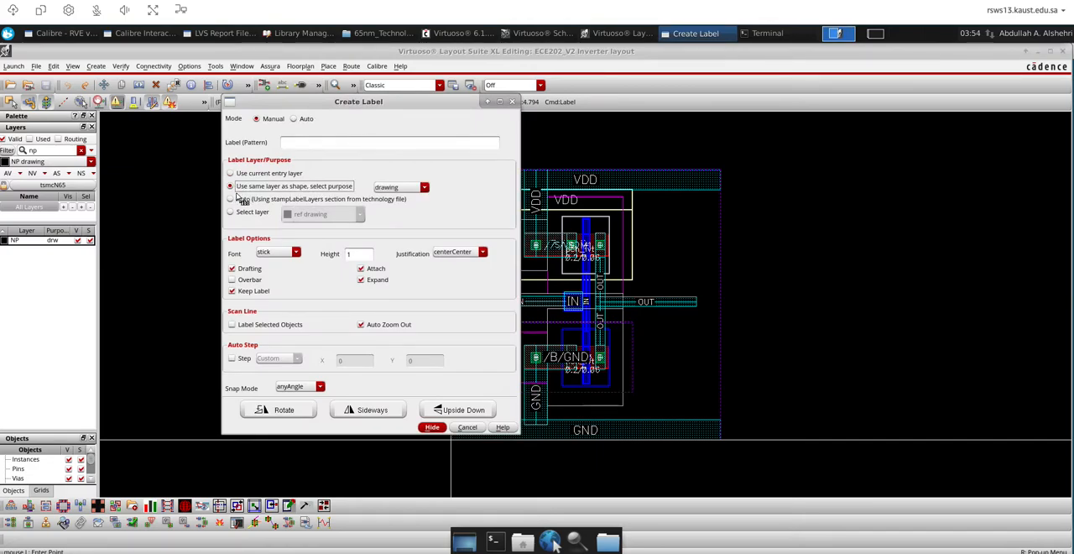
{"action": "left_click", "coordinate": [361, 255]}
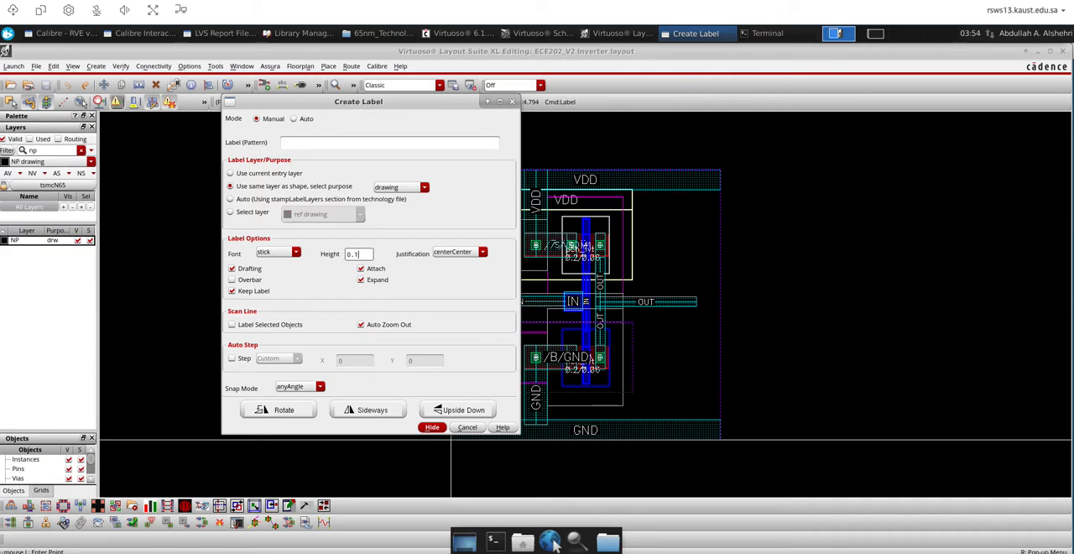
{"action": "left_click", "coordinate": [382, 142]}
{"action": "type", "text": "VDD GND OUT IN"}
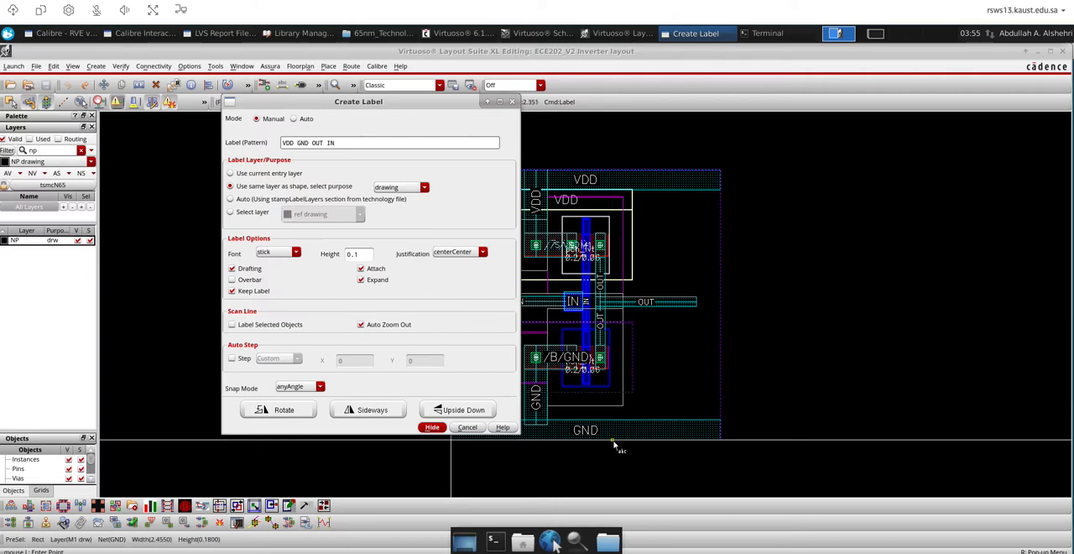
{"action": "left_click", "coordinate": [433, 427]}
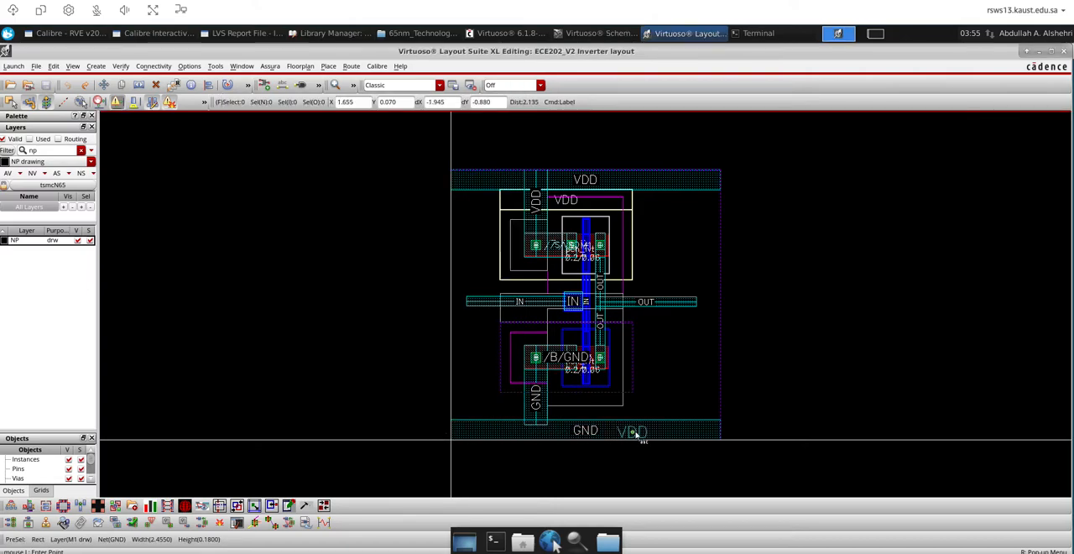
Place the VDD label on the M1 drawing rectangle of the VDD rail, at about X 2.145, Y 2.36
{"action": "scroll", "coordinate": [660, 179], "scroll_direction": "up", "scroll_amount": 4}
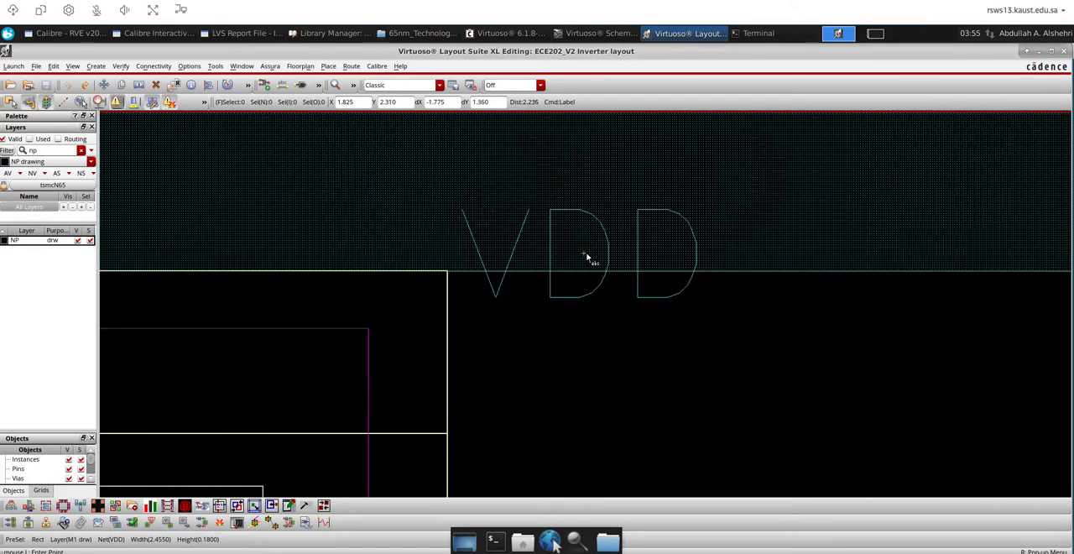
{"action": "scroll", "coordinate": [584, 252], "scroll_direction": "down", "scroll_amount": 3}
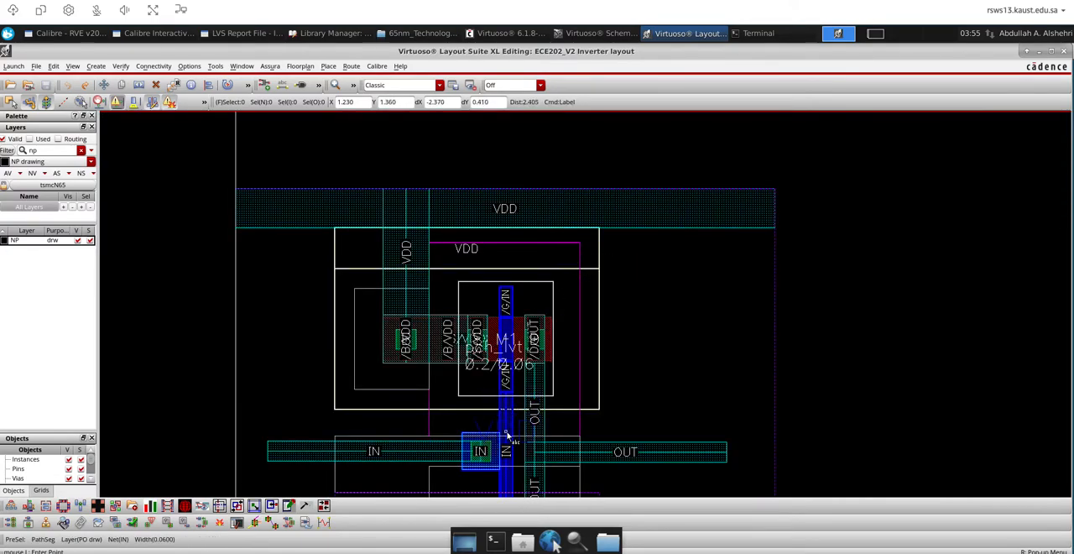
{"action": "scroll", "coordinate": [506, 428], "scroll_direction": "up", "scroll_amount": 3}
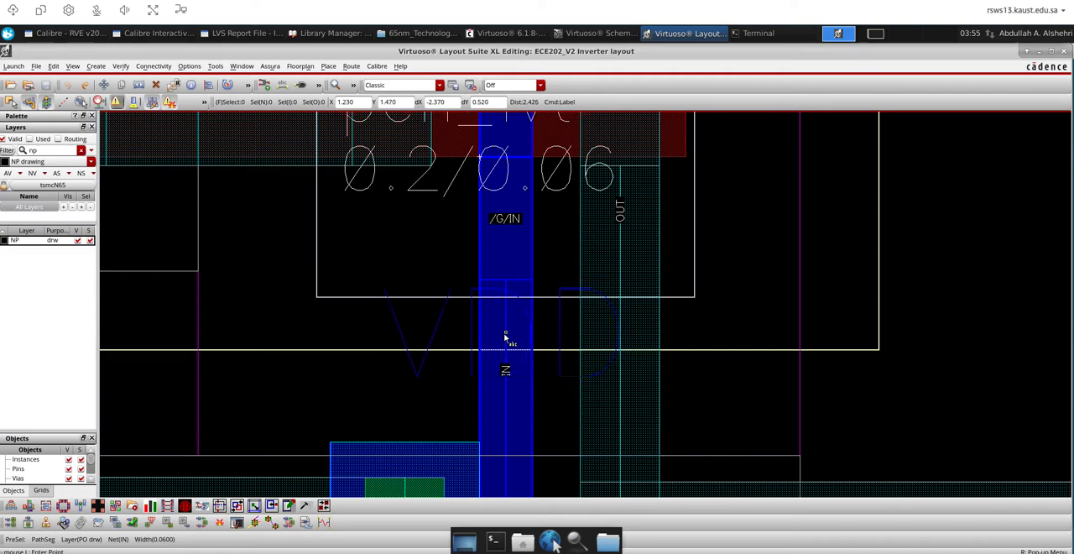
{"action": "scroll", "coordinate": [505, 336], "scroll_direction": "down", "scroll_amount": 3}
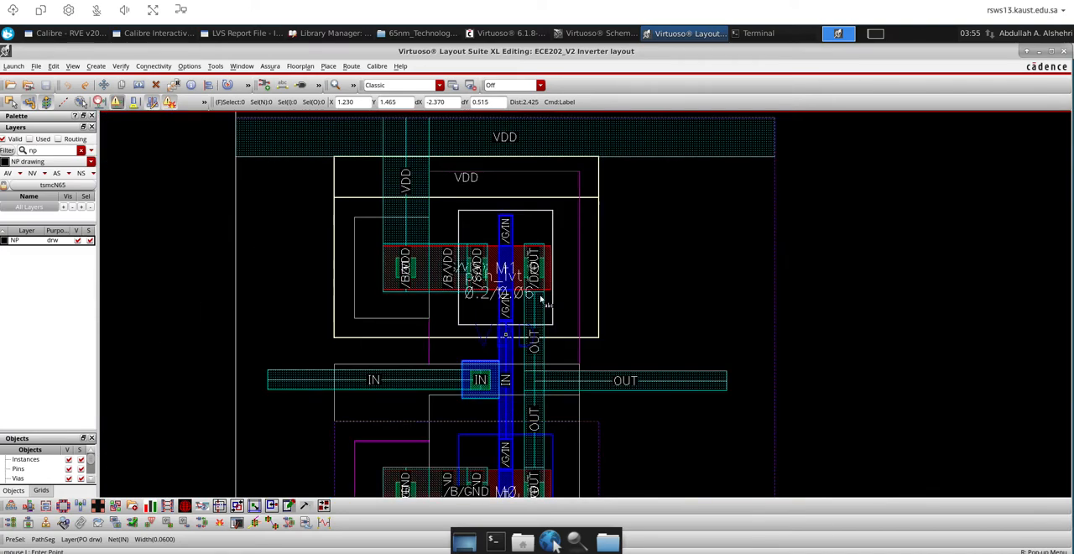
{"action": "left_click", "coordinate": [709, 141]}
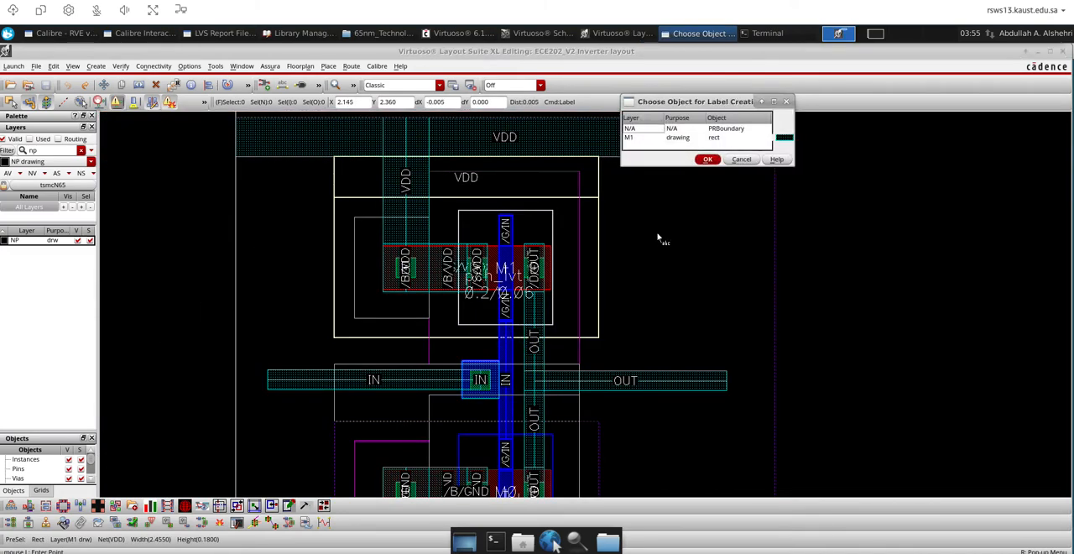
{"action": "left_click", "coordinate": [686, 137]}
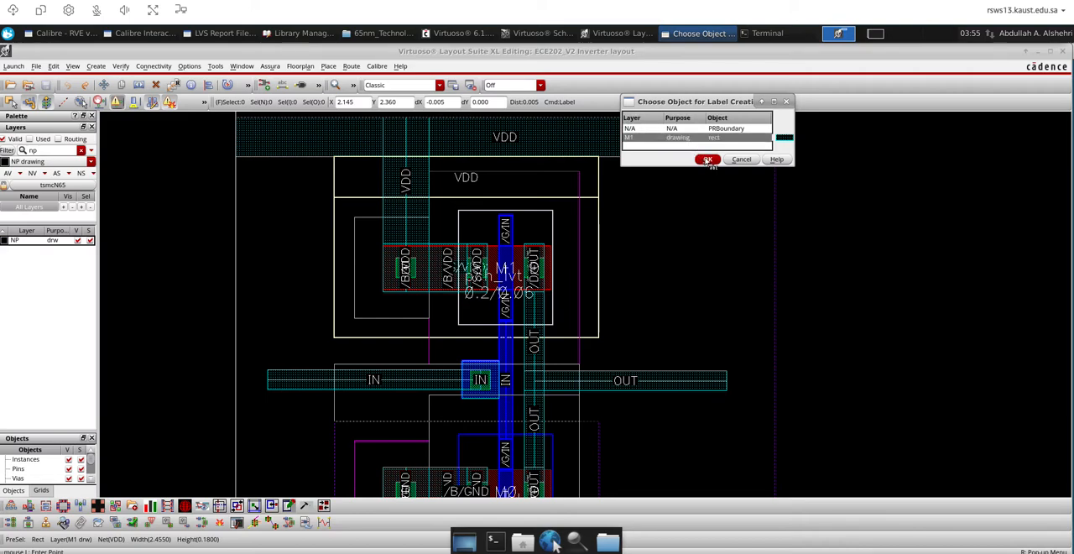
{"action": "left_click", "coordinate": [707, 160]}
Place the GND label on the M1 drawing rectangle of the GND rail, at about X 1.93, Y 0.105
{"action": "scroll", "coordinate": [683, 201], "scroll_direction": "down", "scroll_amount": 5, "text": "ctrl"}
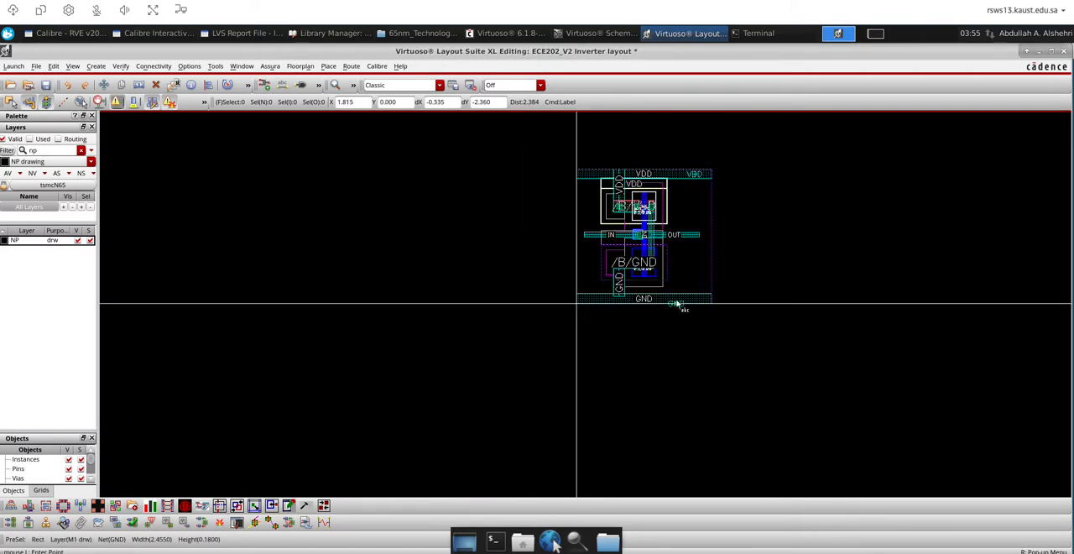
{"action": "scroll", "coordinate": [683, 300], "scroll_direction": "up", "scroll_amount": 6, "text": "ctrl"}
{"action": "left_click", "coordinate": [684, 329]}
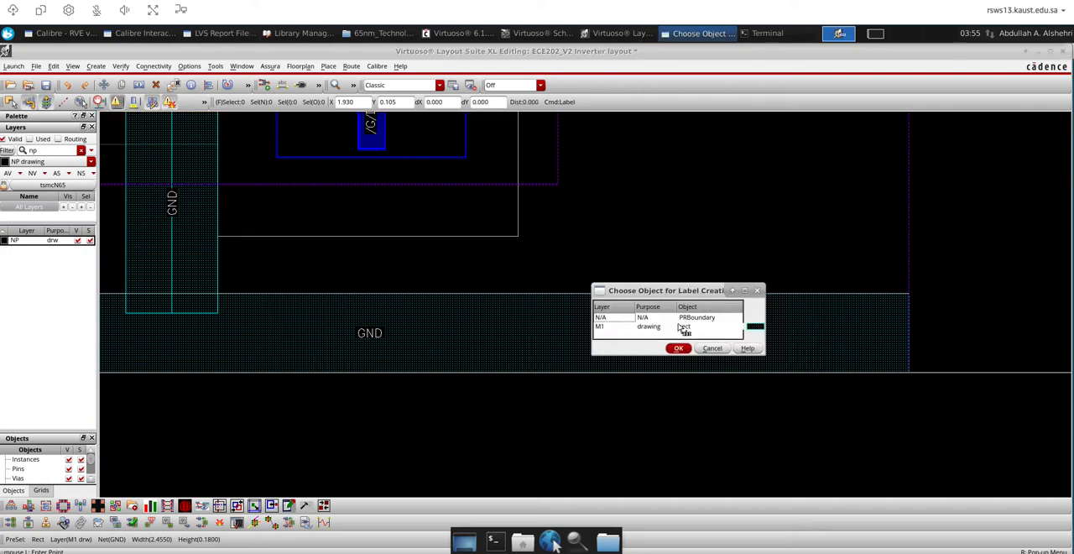
{"action": "left_click", "coordinate": [653, 332]}
{"action": "left_click", "coordinate": [678, 348]}
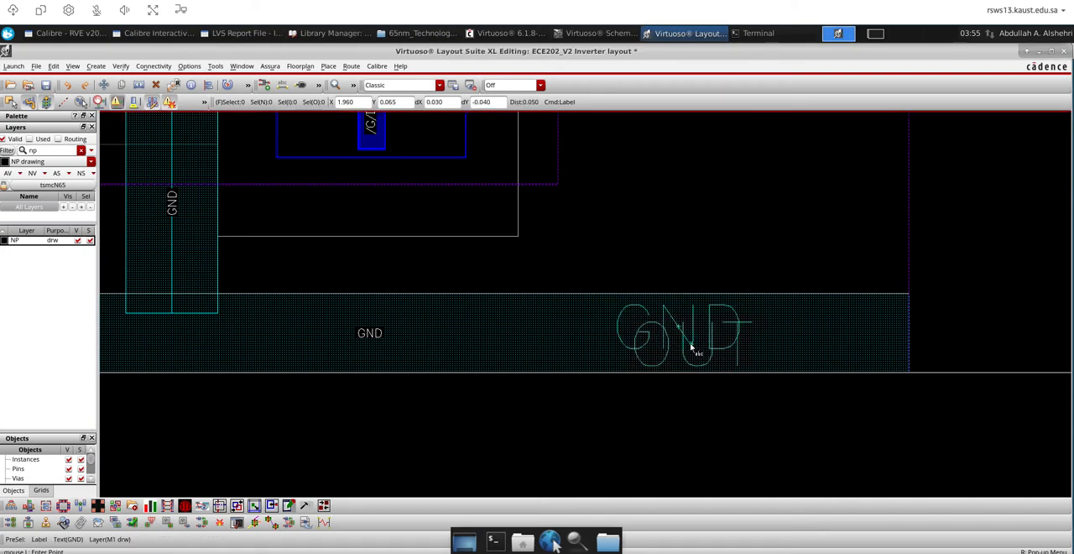
{"action": "left_click", "coordinate": [696, 347]}
Place the OUT label on the M1 drawing path segment near the output wire's outer end, at about X 2.06, Y 1.255
{"action": "key", "text": "f"}
{"action": "scroll", "coordinate": [702, 278], "scroll_direction": "up", "scroll_amount": 2}
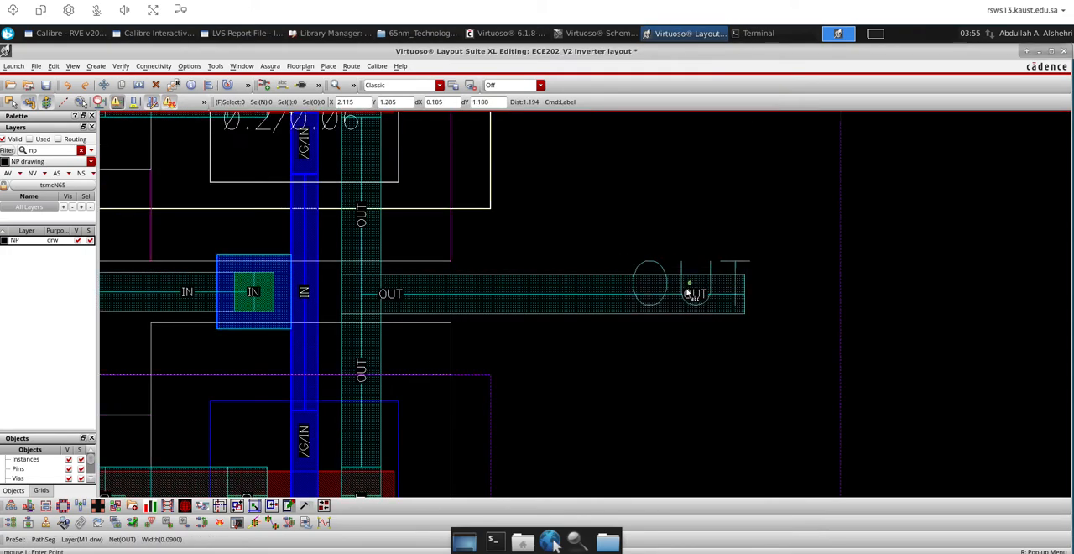
{"action": "left_click", "coordinate": [672, 298]}
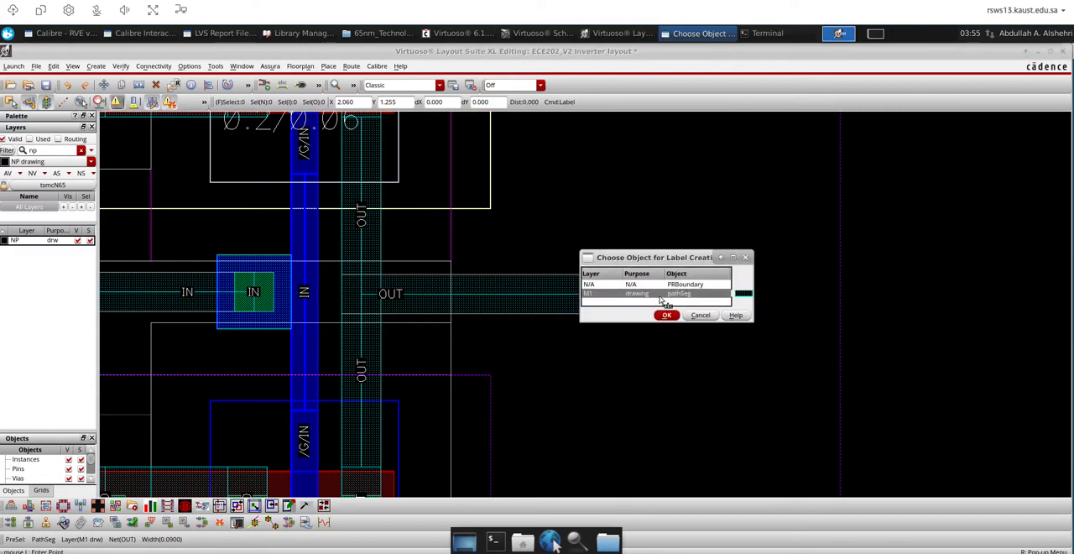
{"action": "left_click", "coordinate": [666, 315]}
Place the IN label on the input wire's M1 path segment at about X 0.245, Y 1.26, and save the layout
{"action": "scroll", "coordinate": [854, 293], "scroll_direction": "down", "scroll_amount": 2}
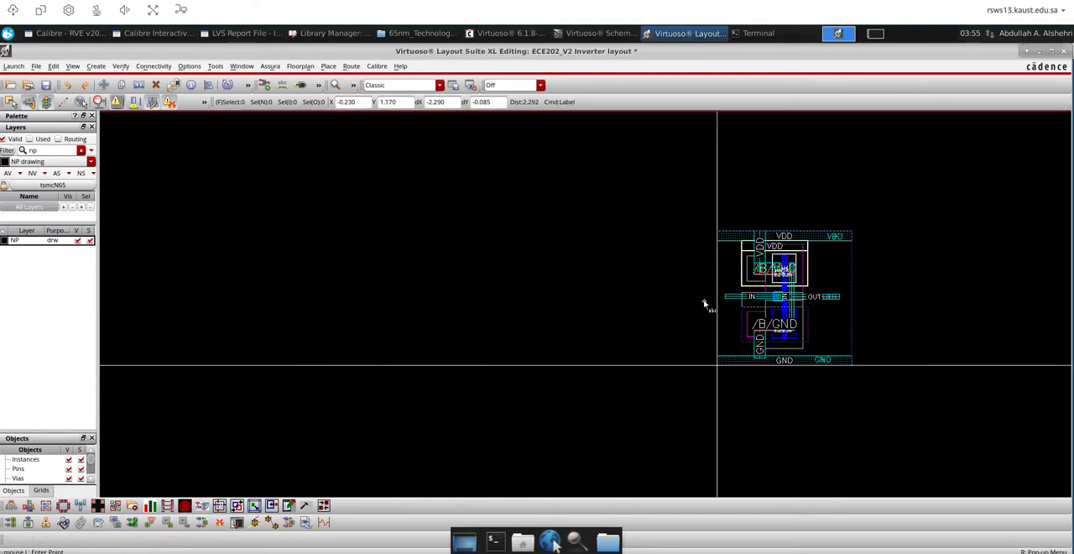
{"action": "scroll", "coordinate": [702, 305], "scroll_direction": "up", "scroll_amount": 2}
{"action": "left_click", "coordinate": [917, 266]}
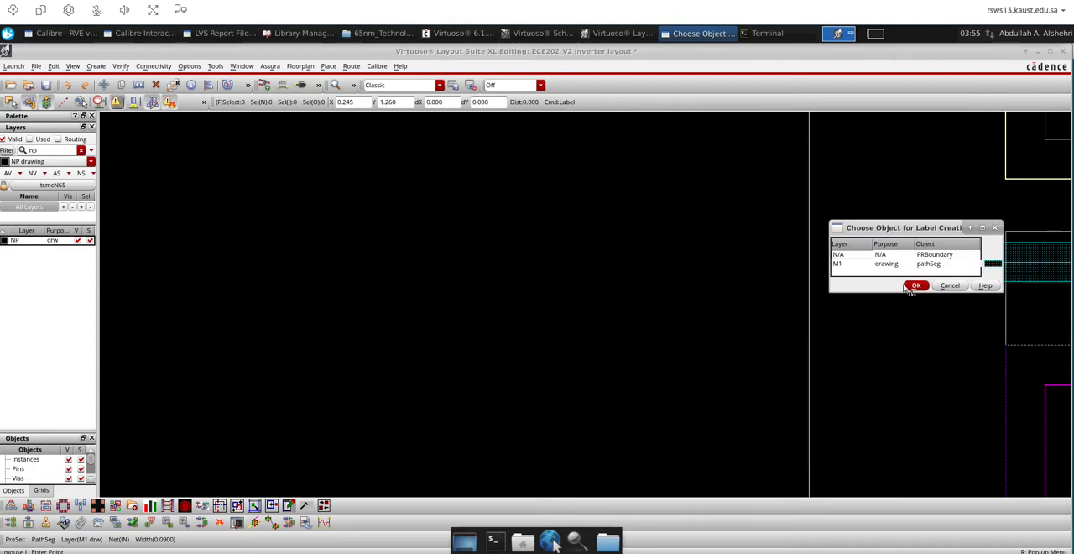
{"action": "left_click", "coordinate": [912, 285]}
{"action": "left_click", "coordinate": [46, 85]}
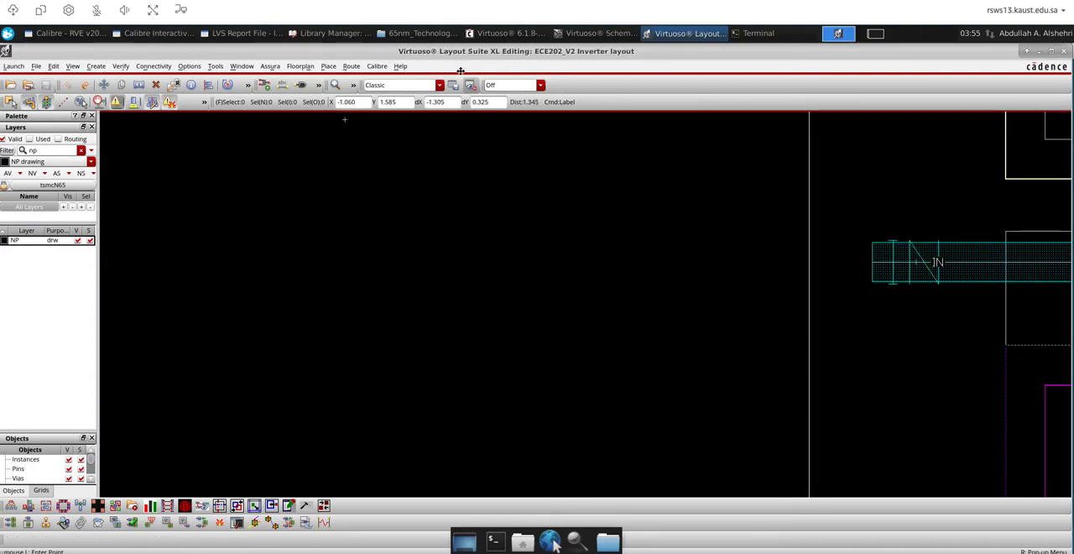
Rerun LVS on the labelled layout, move the report window aside, and examine the comparison results in Calibre RVE
{"action": "left_click", "coordinate": [160, 34]}
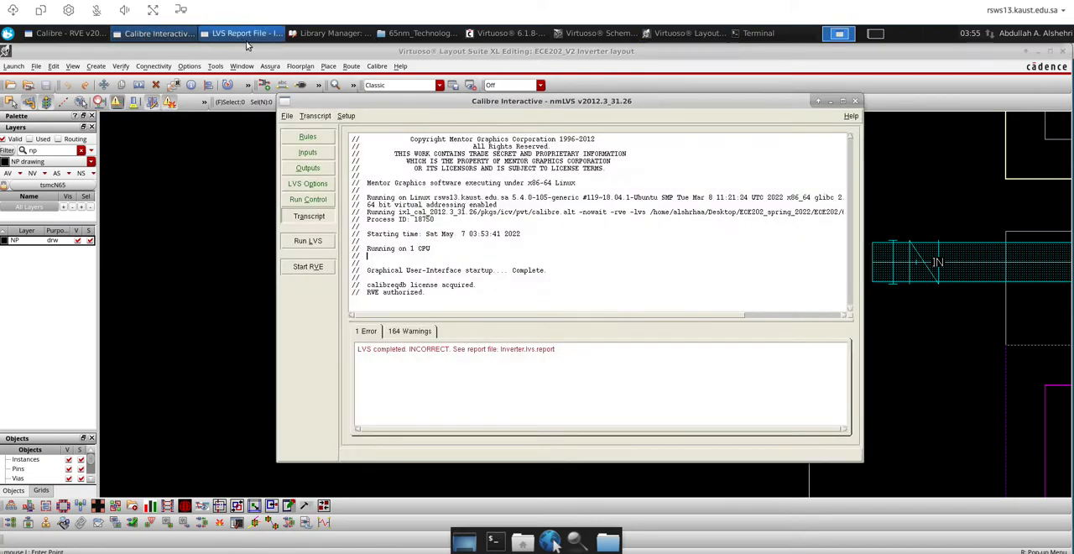
{"action": "left_click", "coordinate": [309, 240]}
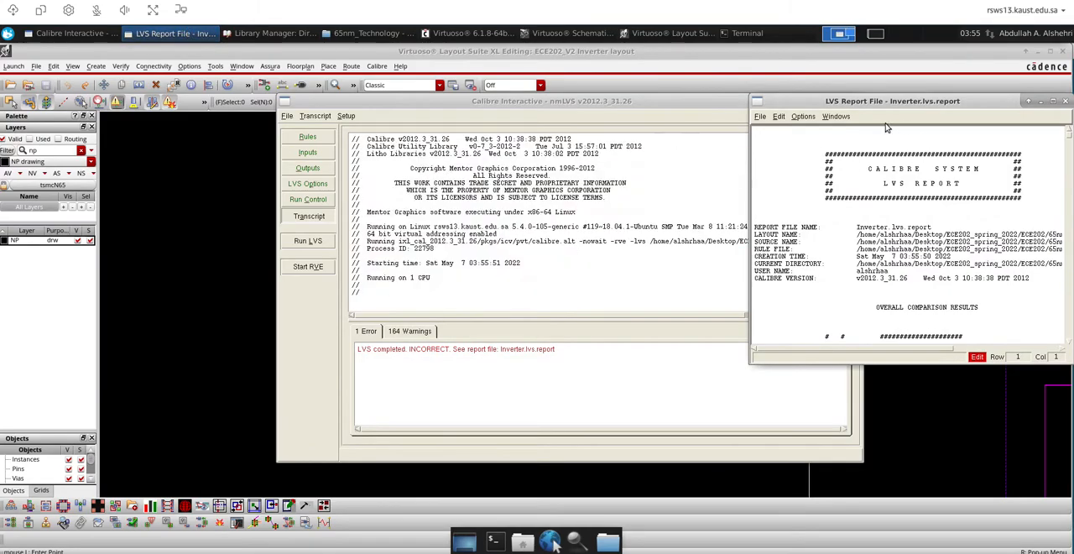
{"action": "left_click_drag", "start_coordinate": [853, 104], "coordinate": [641, 146]}
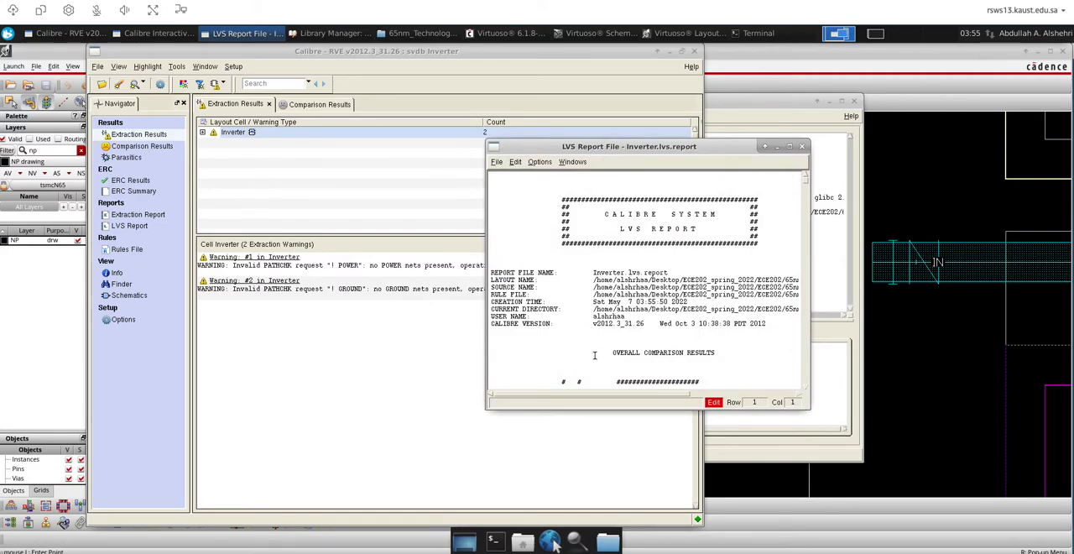
{"action": "left_click", "coordinate": [170, 148]}
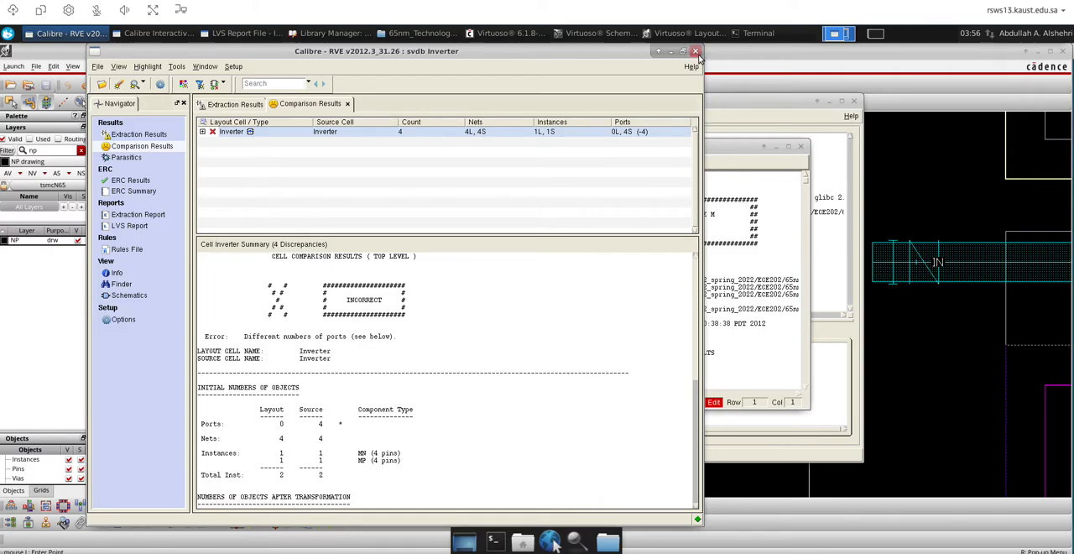
Return to the Inverter layout and review the Create Label options
{"action": "left_click", "coordinate": [940, 209]}
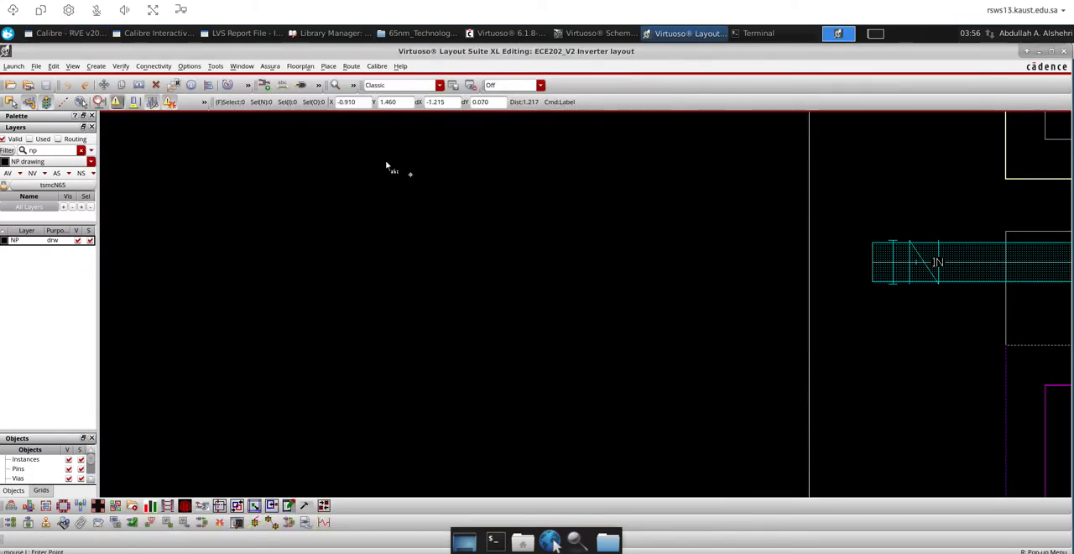
{"action": "key", "text": "F3"}
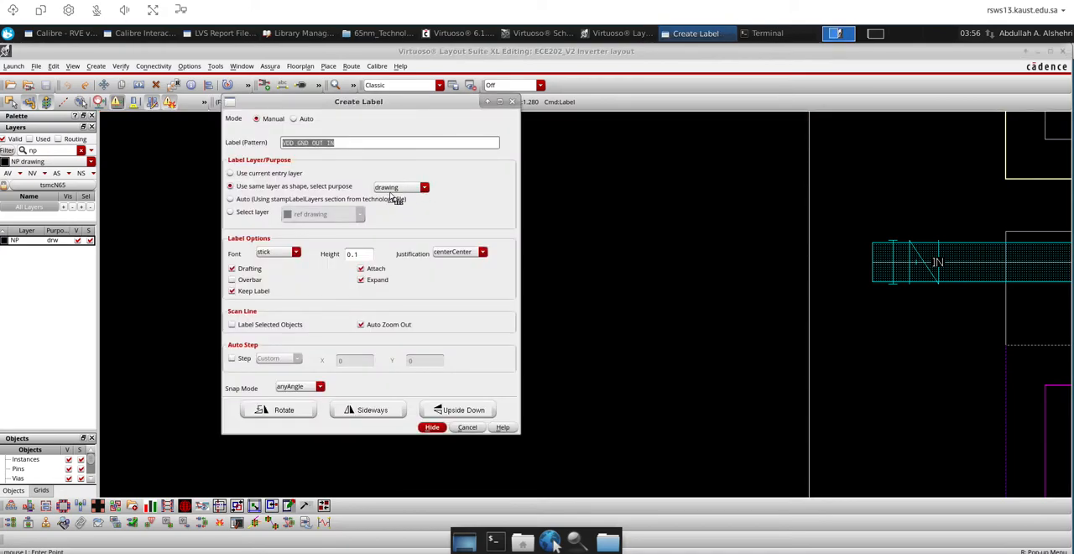
{"action": "left_click", "coordinate": [513, 103]}
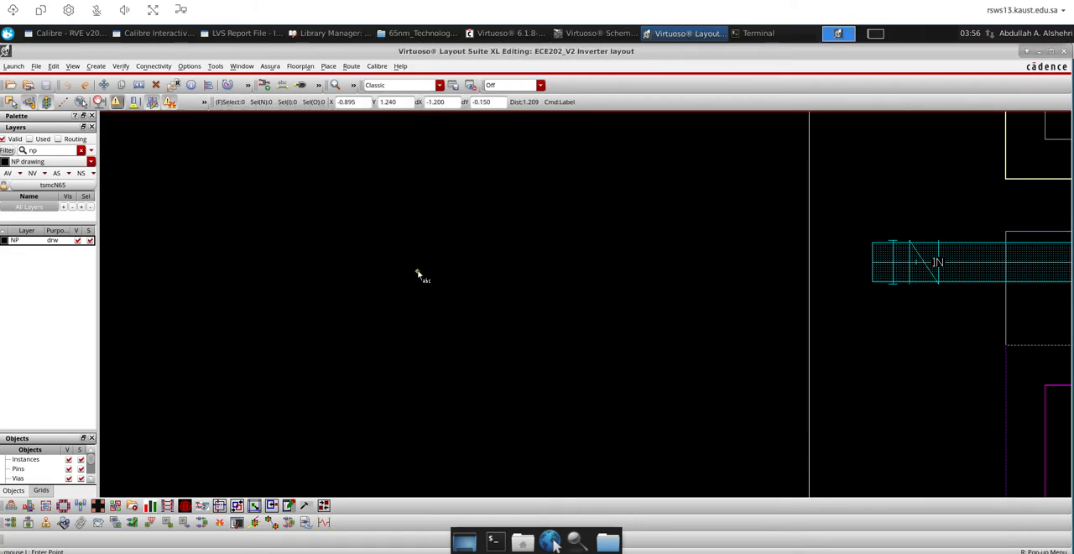
Change the layer of the GND label on the ground rail to M1 pin
{"action": "key", "text": "f"}
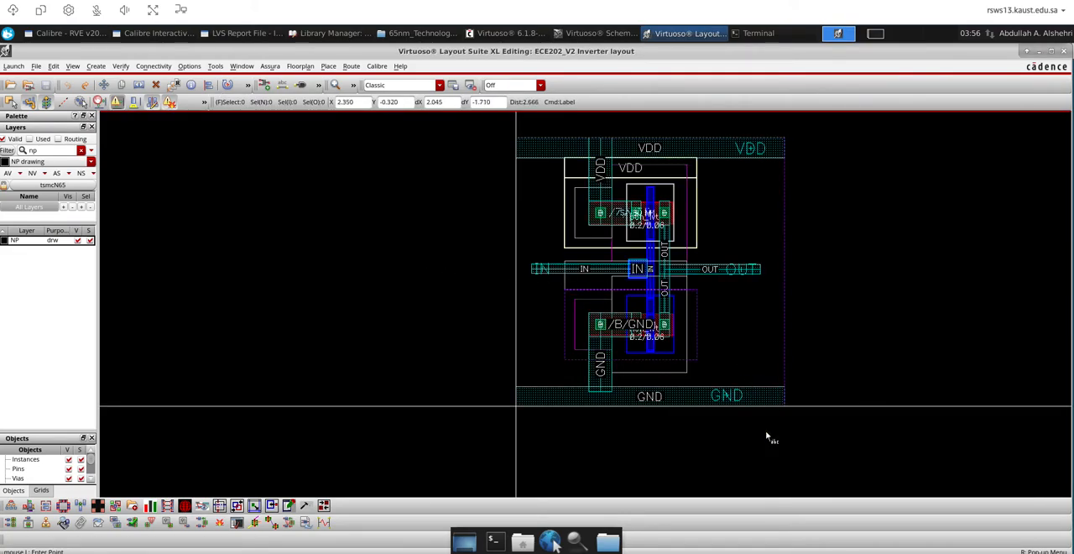
{"action": "left_click_drag", "start_coordinate": [755, 423], "coordinate": [710, 391]}
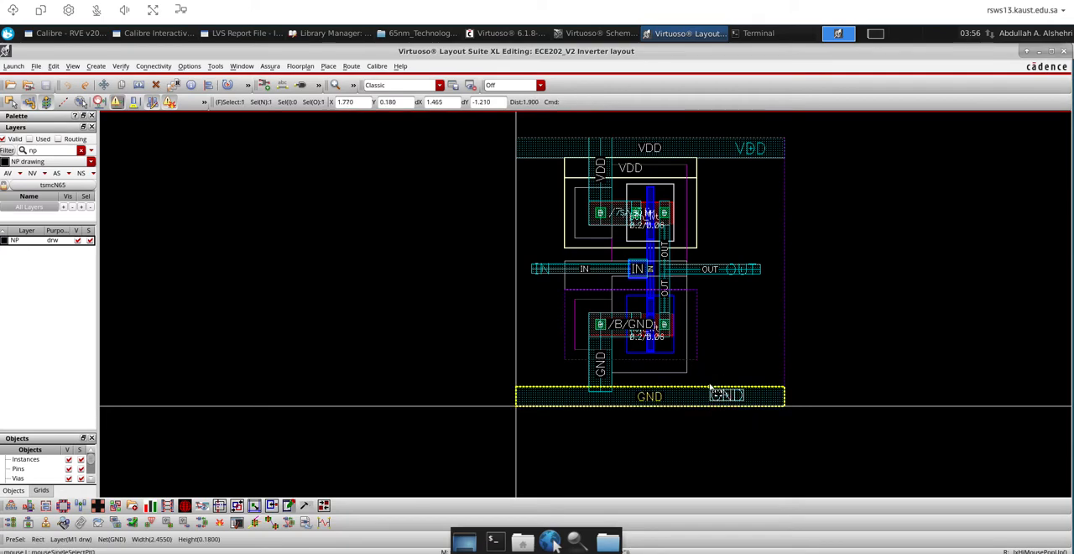
{"action": "key", "text": "q"}
{"action": "left_click_drag", "start_coordinate": [612, 93], "coordinate": [587, 93]}
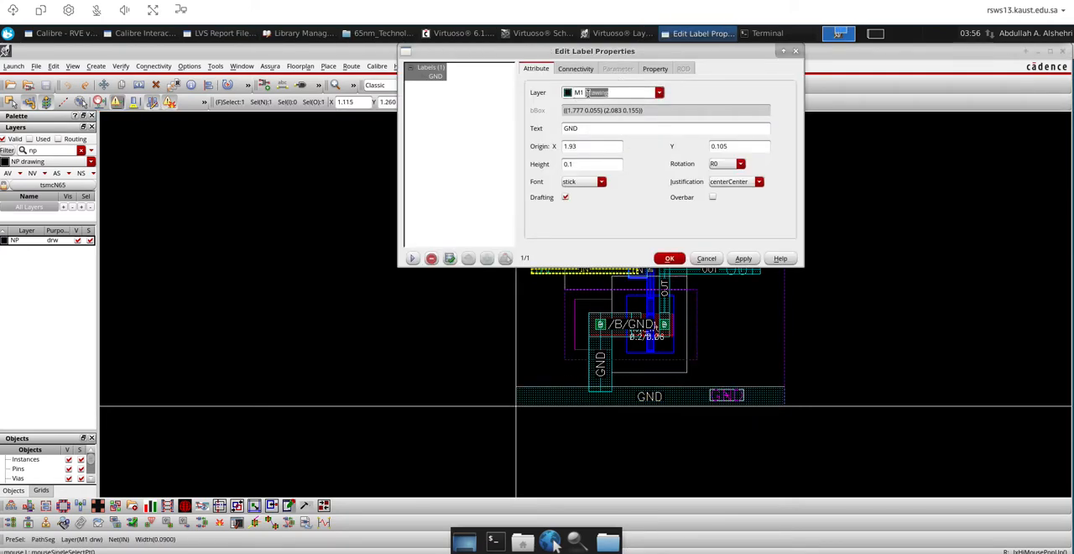
{"action": "type", "text": "pi"}
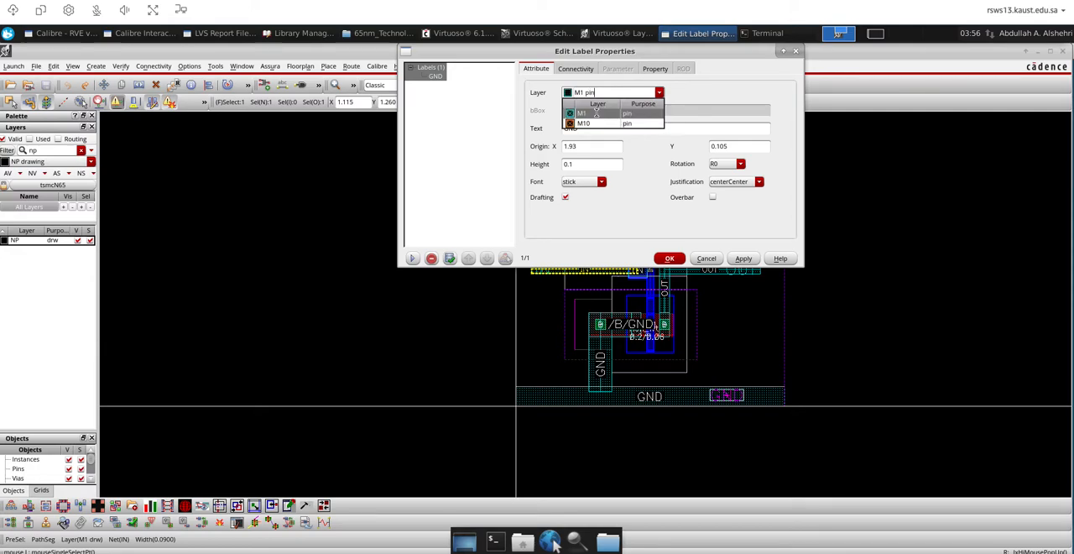
{"action": "left_click", "coordinate": [599, 112]}
{"action": "left_click", "coordinate": [668, 258]}
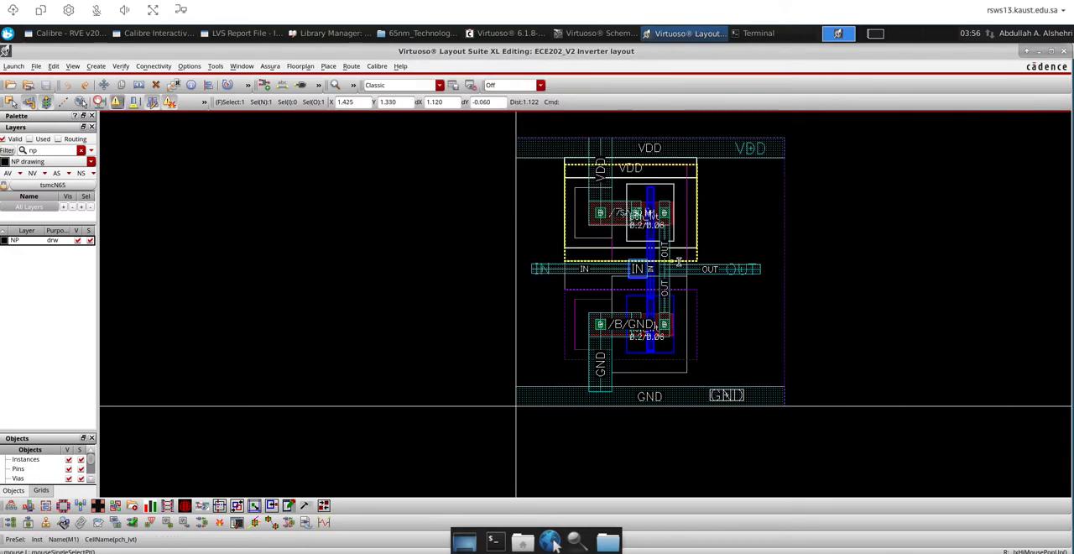
Change the layer of the VDD, OUT and IN labels together to M1 pin
{"action": "left_click_drag", "start_coordinate": [854, 303], "coordinate": [718, 117]}
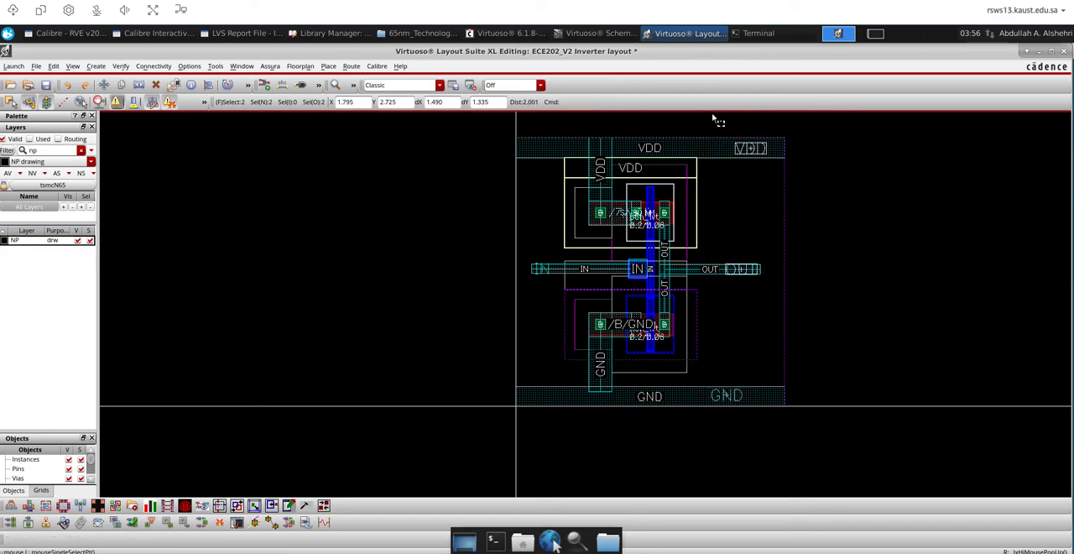
{"action": "left_click_drag", "start_coordinate": [540, 283], "coordinate": [554, 293], "text": "shift"}
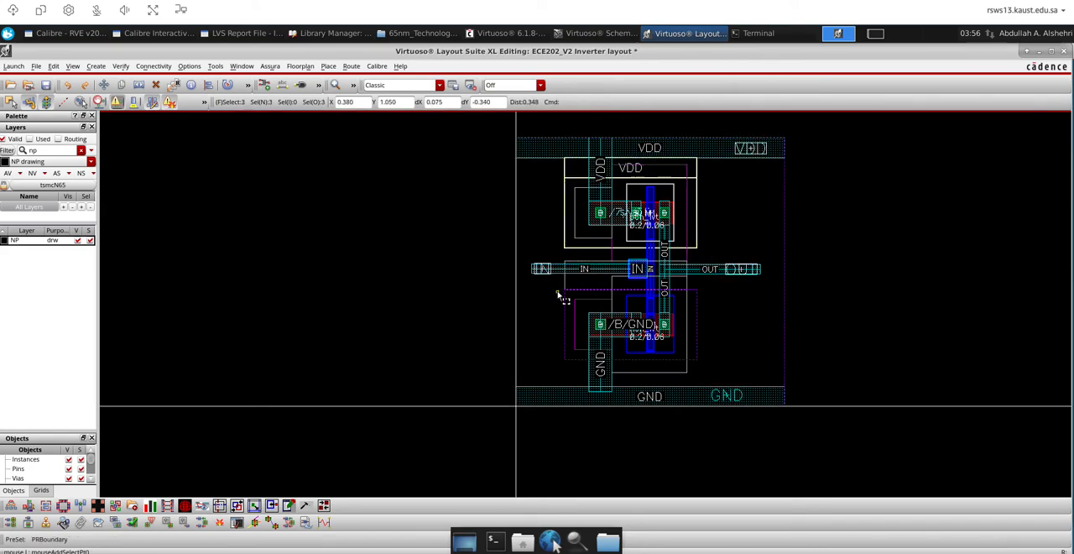
{"action": "key", "text": "q"}
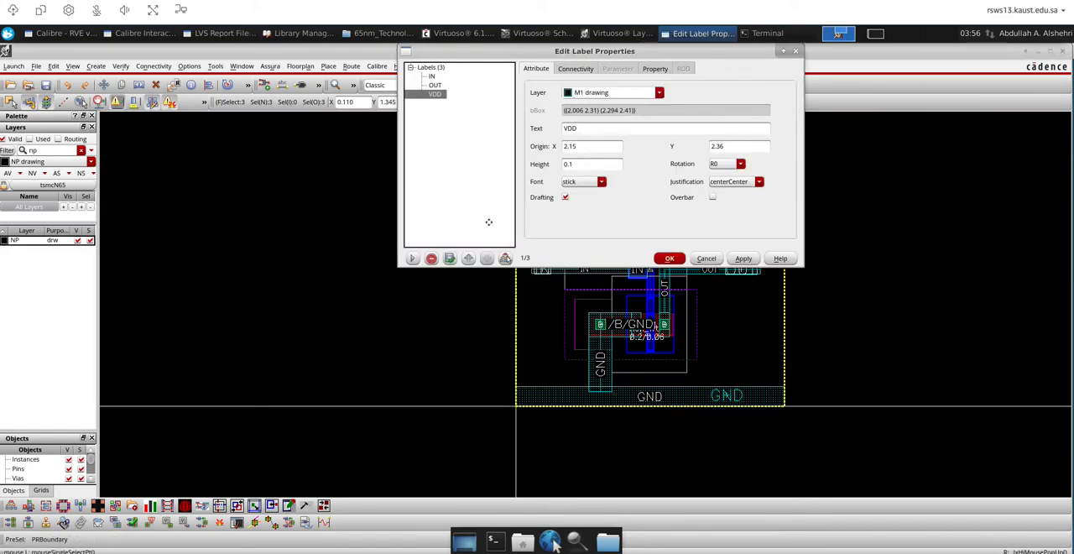
{"action": "left_click", "coordinate": [438, 67]}
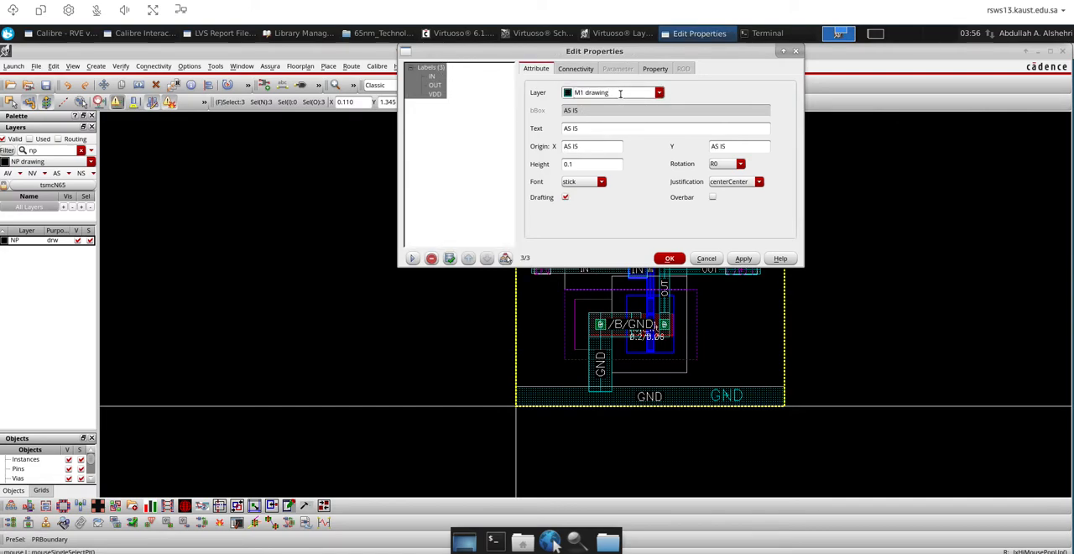
{"action": "key", "text": "BackSpace"}
{"action": "key", "text": "BackSpace"}
{"action": "key", "text": "BackSpace"}
{"action": "key", "text": "BackSpace"}
{"action": "key", "text": "BackSpace"}
{"action": "key", "text": "BackSpace"}
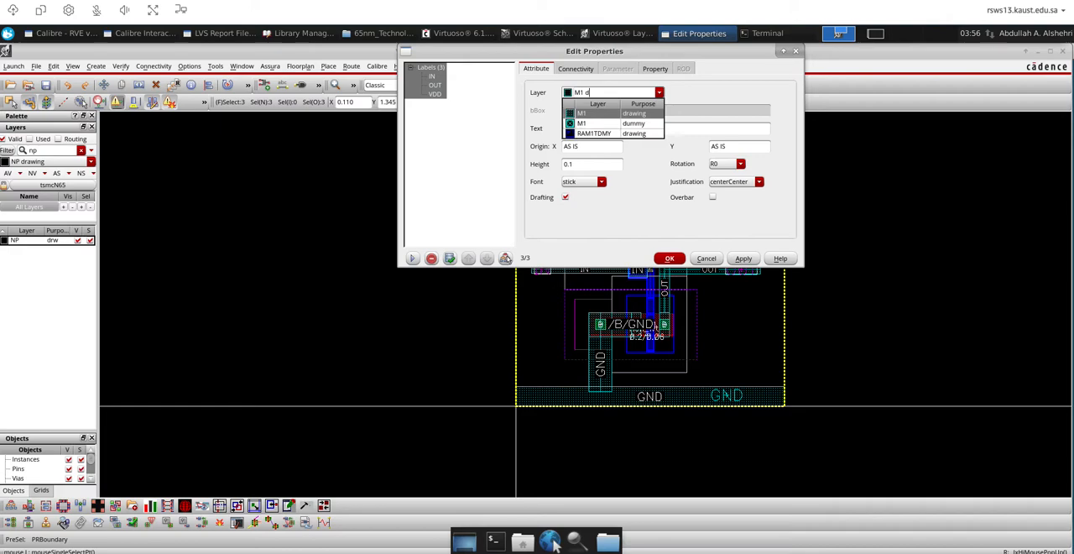
{"action": "type", "text": "pin"}
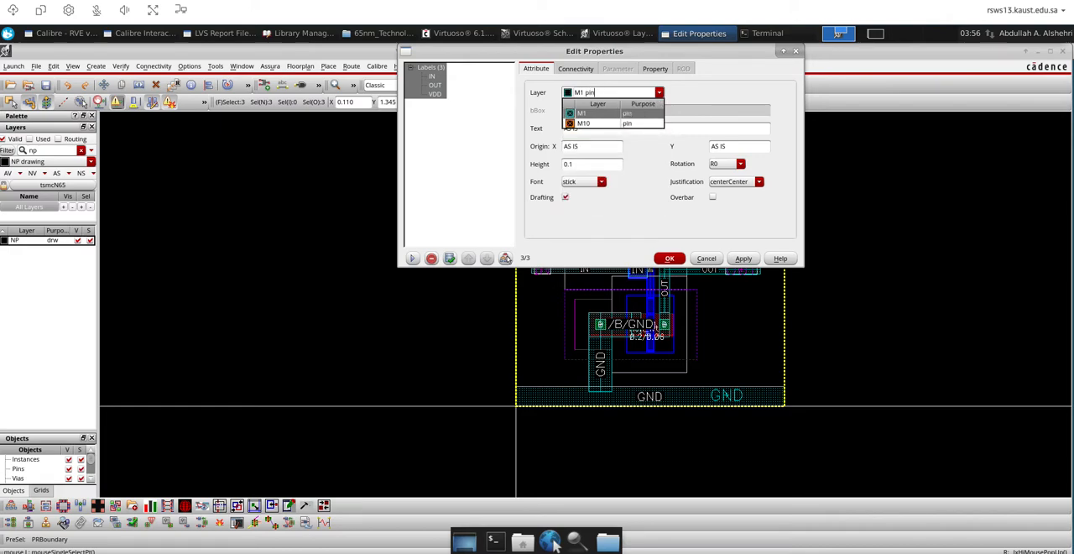
{"action": "left_click", "coordinate": [612, 113]}
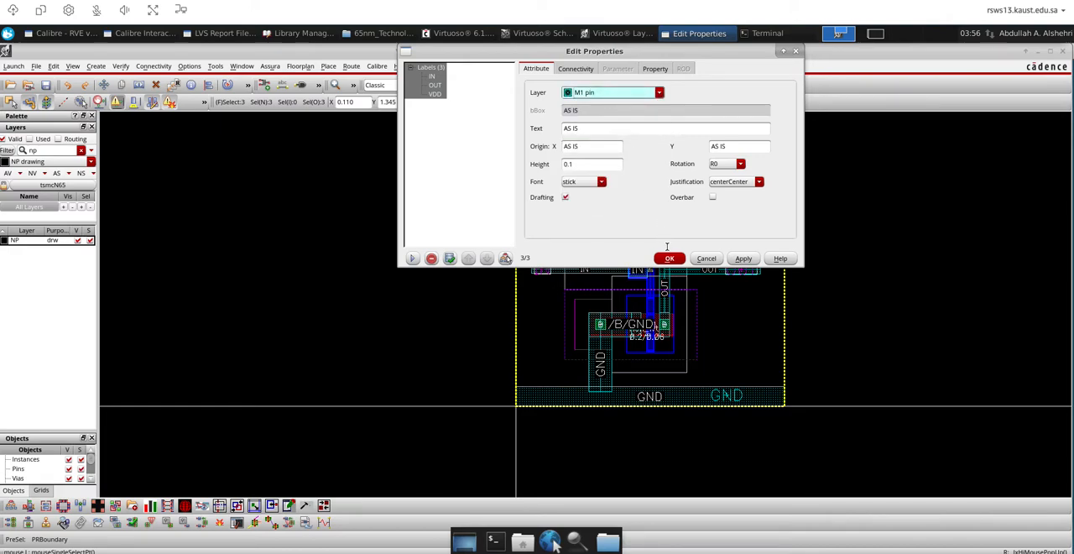
{"action": "key", "text": "Return"}
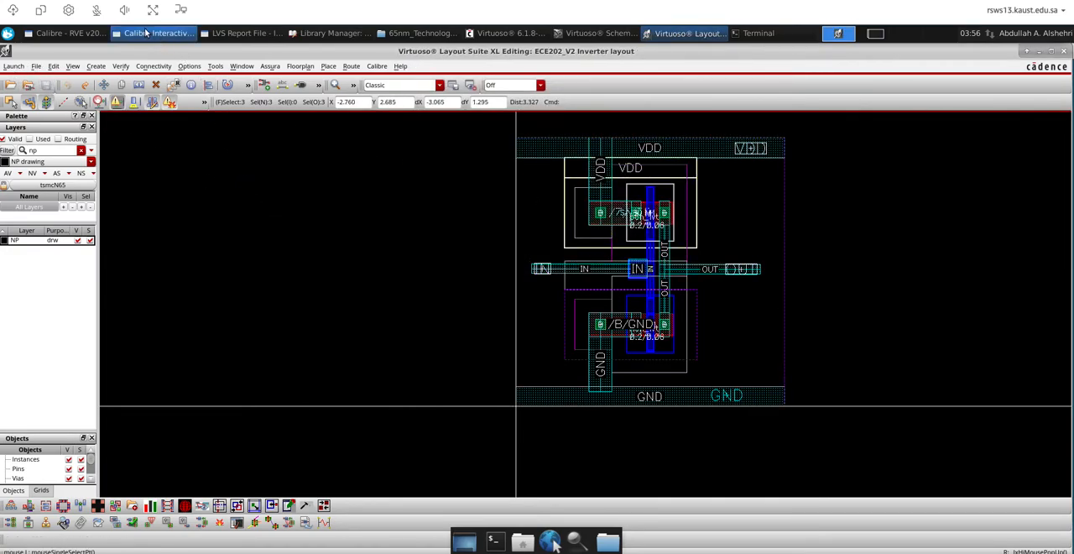
Rerun Calibre LVS on the Inverter layout and examine the comparison results and LVS report
{"action": "left_click", "coordinate": [120, 34]}
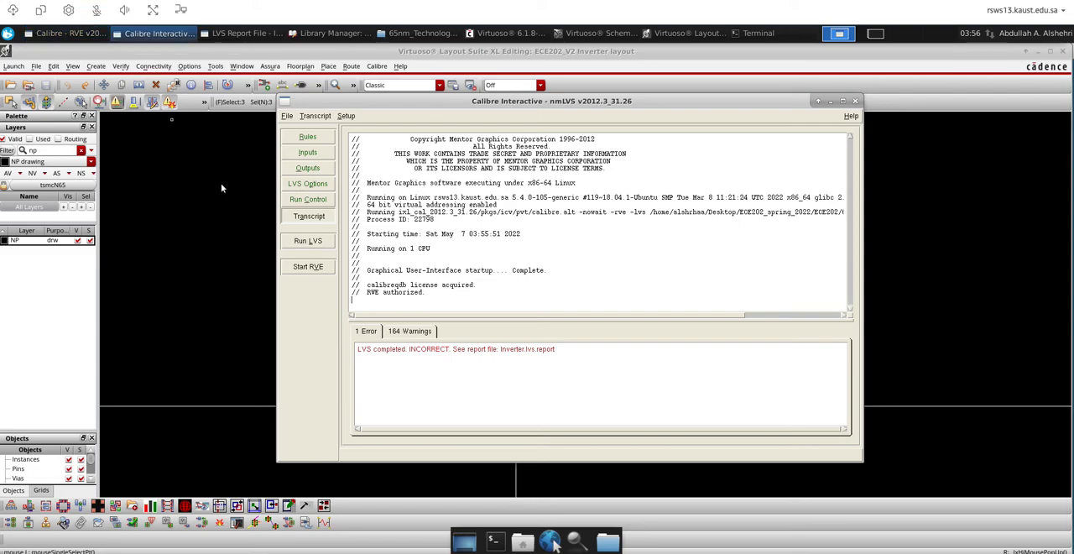
{"action": "left_click", "coordinate": [293, 243]}
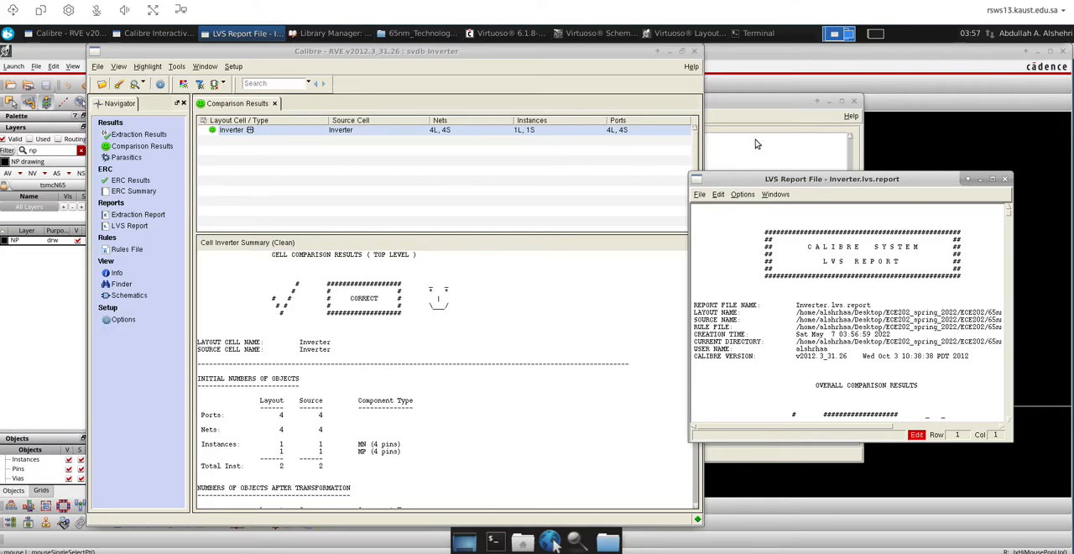
{"action": "left_click_drag", "start_coordinate": [893, 185], "coordinate": [543, 185]}
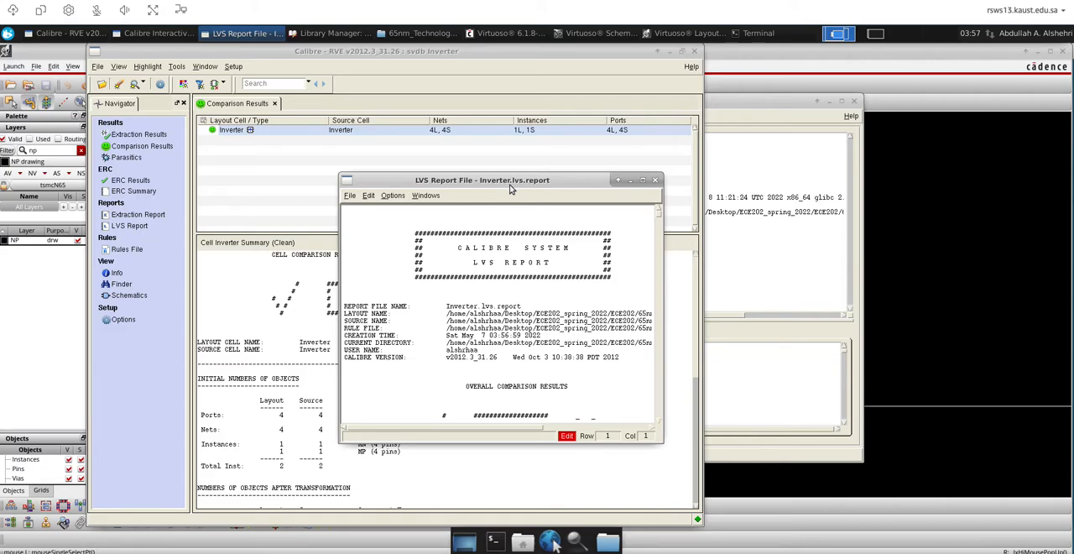
{"action": "left_click_drag", "start_coordinate": [511, 186], "coordinate": [392, 159]}
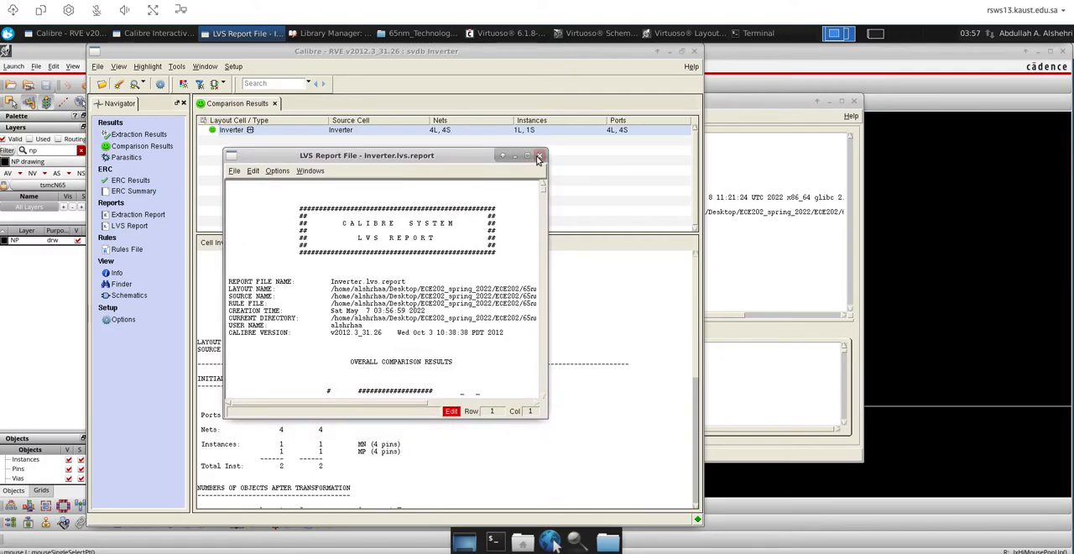
Close the LVS report, the RVE results and the nmLVS session without saving the settings to a runset file
{"action": "left_click", "coordinate": [539, 157]}
{"action": "left_click", "coordinate": [693, 51]}
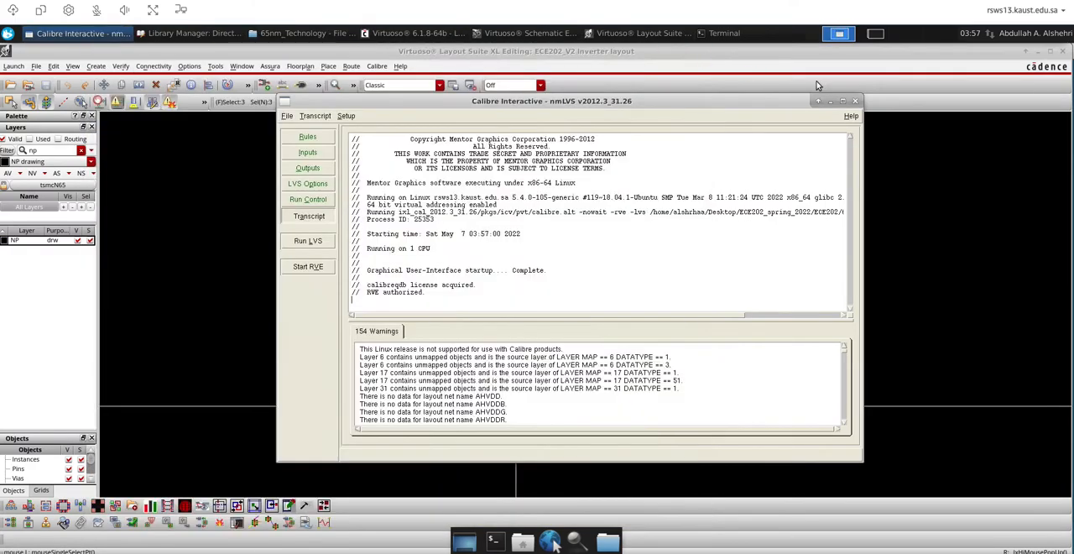
{"action": "left_click", "coordinate": [855, 101]}
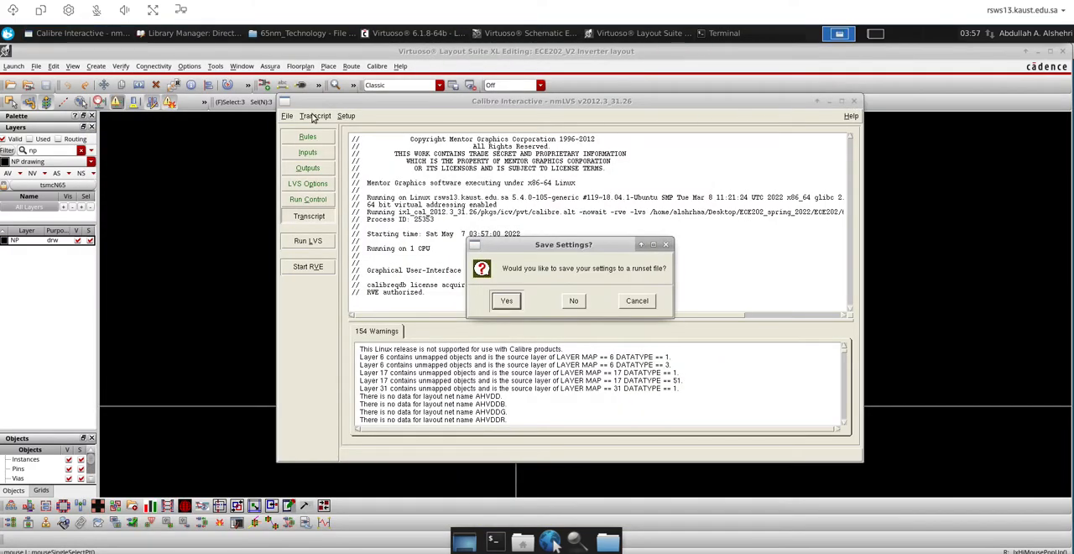
{"action": "left_click", "coordinate": [583, 304]}
Compare the Inverter schematic with the transistors and wiring in the layout
{"action": "left_click", "coordinate": [382, 67]}
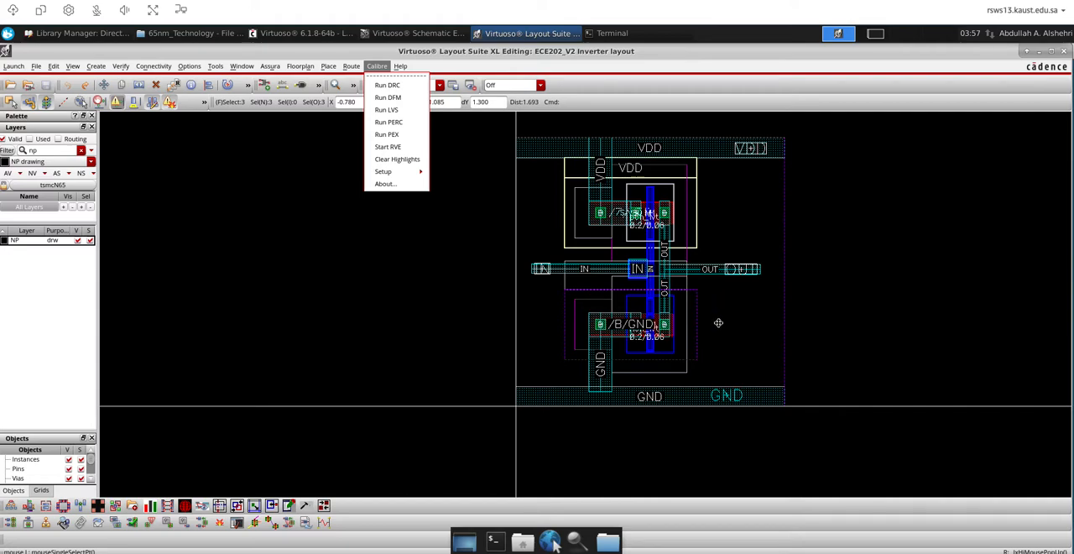
{"action": "left_click", "coordinate": [433, 40]}
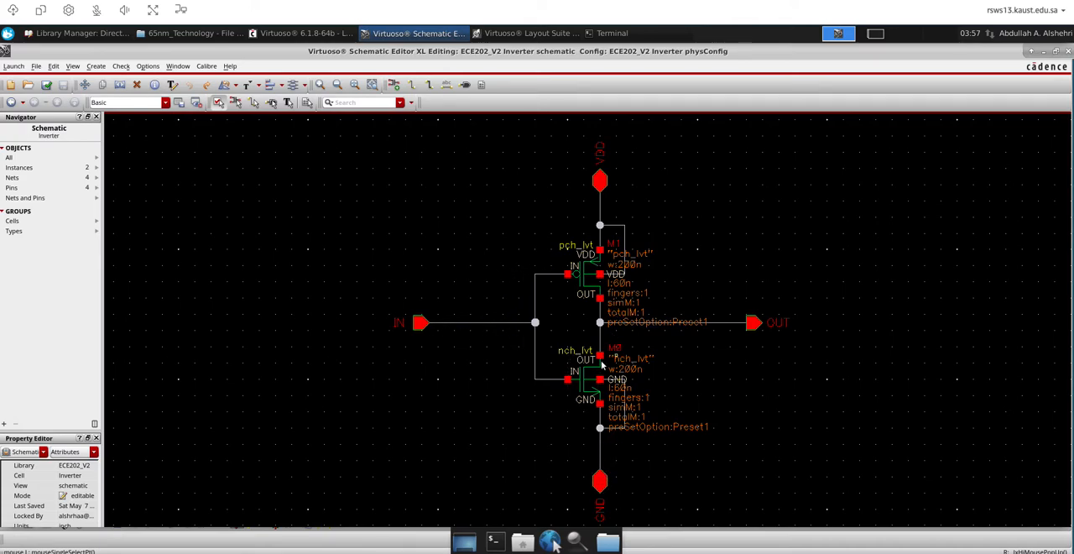
{"action": "left_click", "coordinate": [541, 38]}
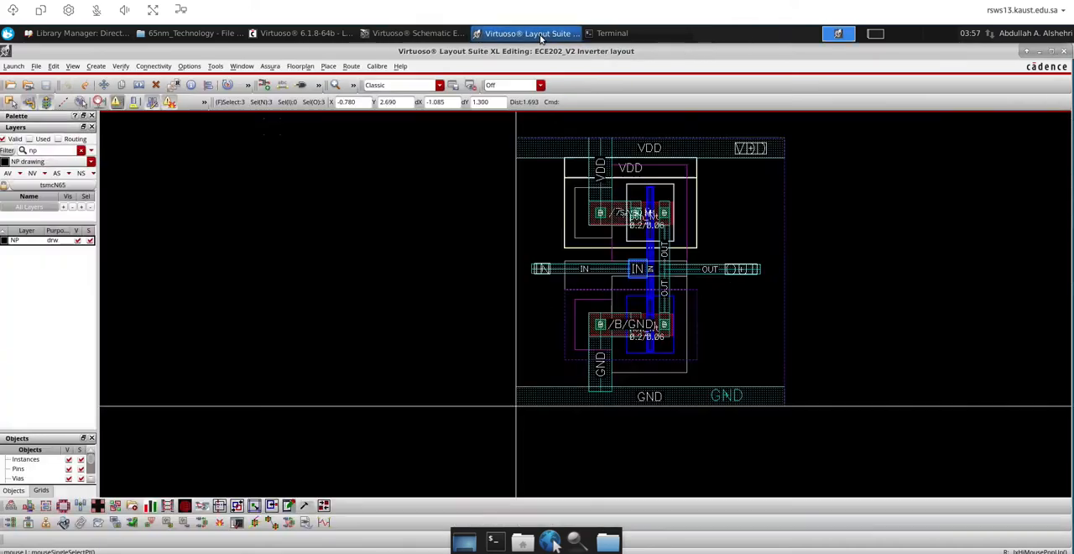
{"action": "scroll", "coordinate": [659, 247], "scroll_direction": "up", "scroll_amount": 3}
{"action": "scroll", "coordinate": [659, 247], "scroll_direction": "down", "scroll_amount": 2}
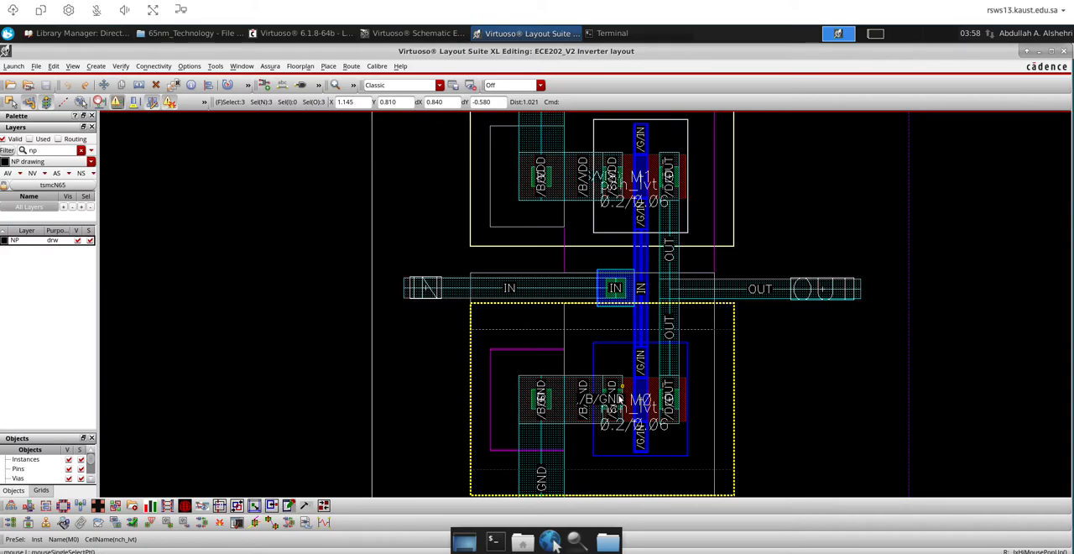
{"action": "scroll", "coordinate": [570, 327], "scroll_direction": "down", "scroll_amount": 2, "text": "ctrl"}
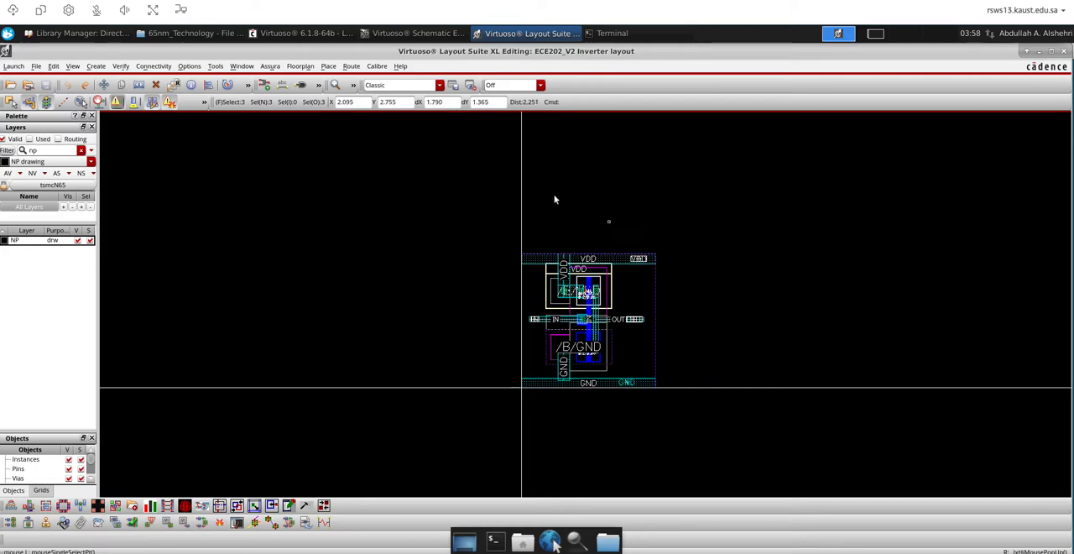
Start a Calibre PEX run on the Inverter layout without loading a runset, and show its rules settings
{"action": "left_click", "coordinate": [377, 66]}
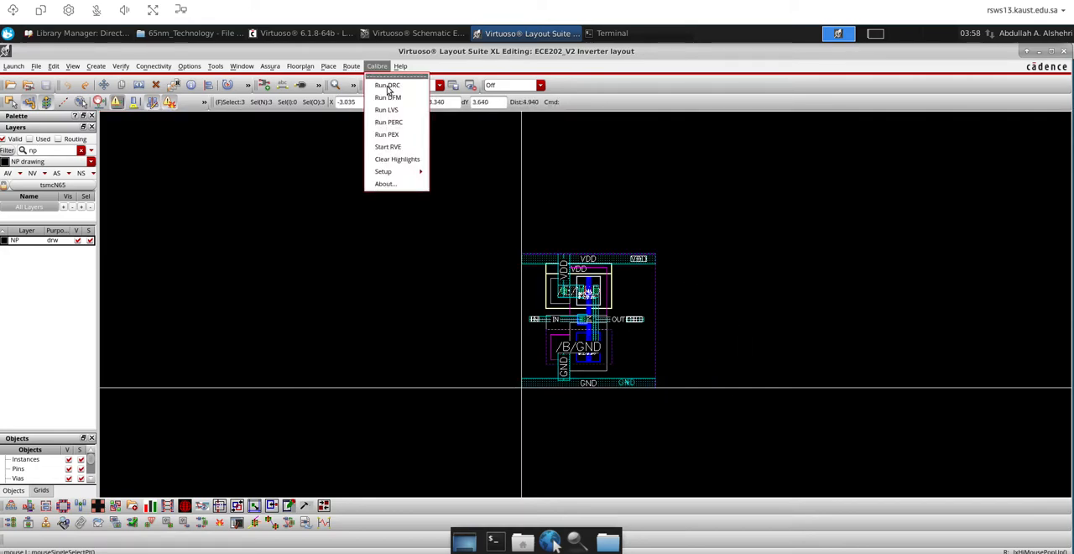
{"action": "left_click", "coordinate": [389, 139]}
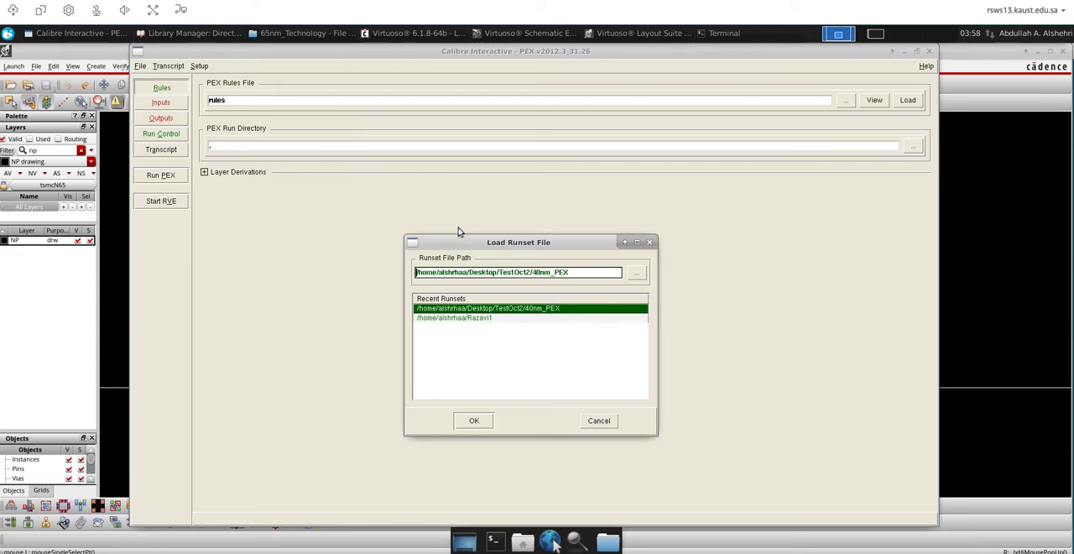
{"action": "left_click", "coordinate": [586, 170]}
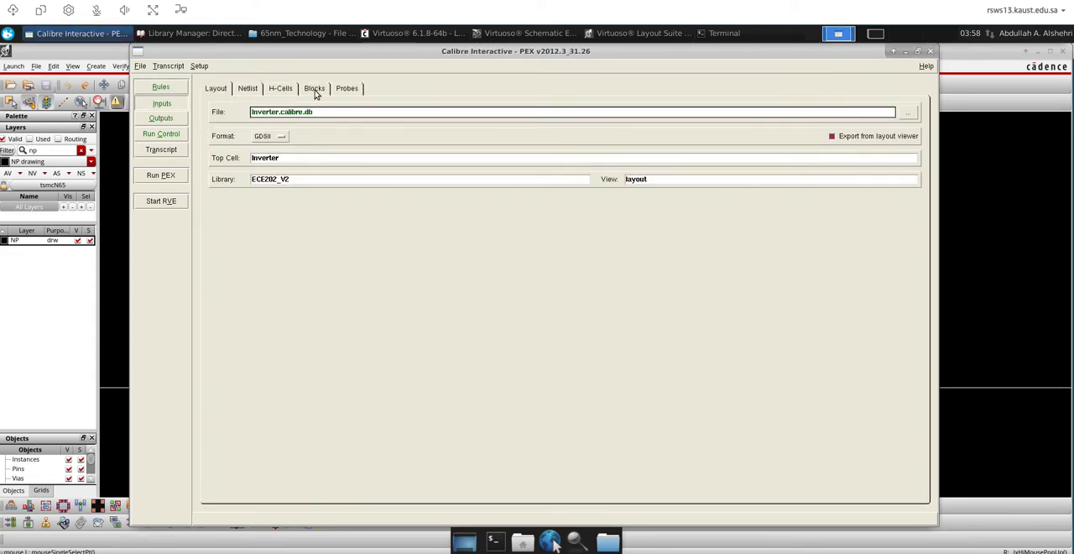
{"action": "left_click", "coordinate": [172, 89]}
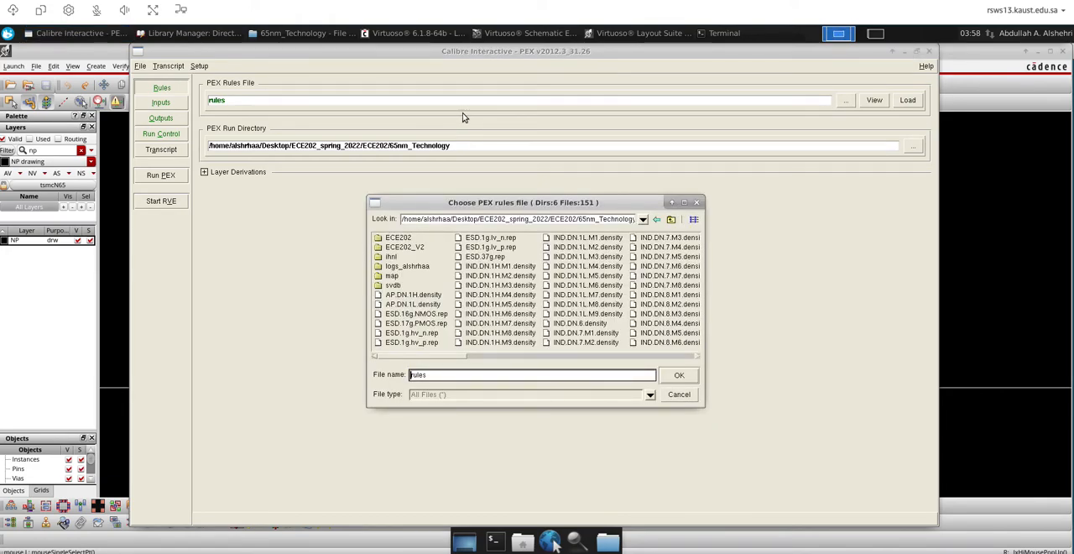
Try to browse from the root directory / for the PEX rules file
{"action": "triple_click", "coordinate": [611, 220]}
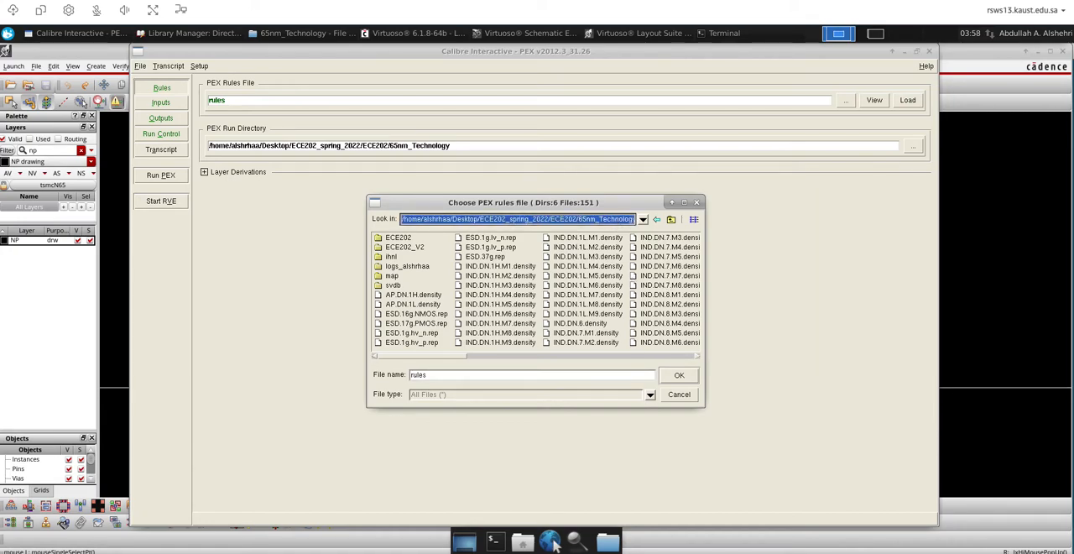
{"action": "type", "text": "/"}
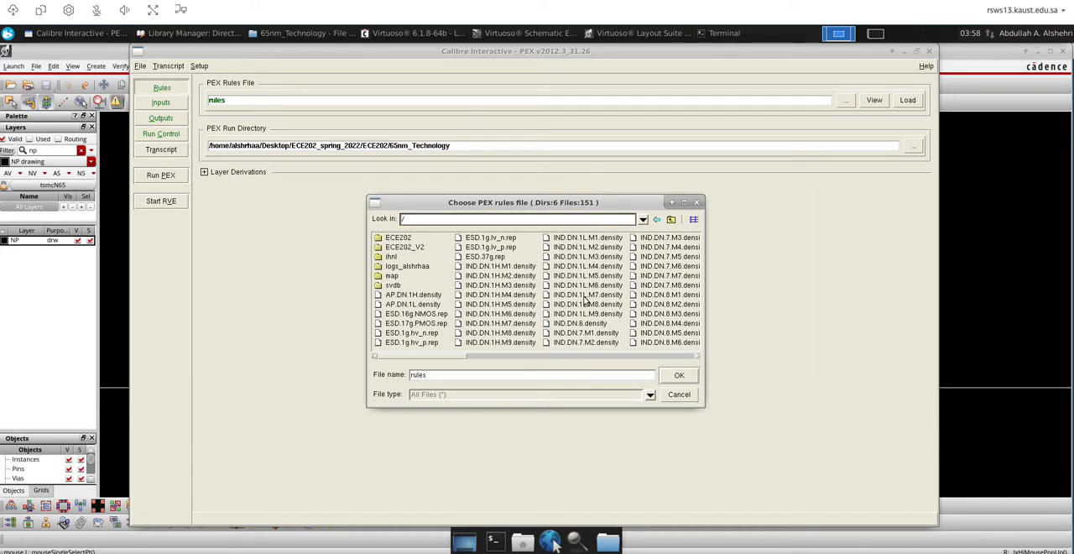
{"action": "left_click", "coordinate": [678, 375]}
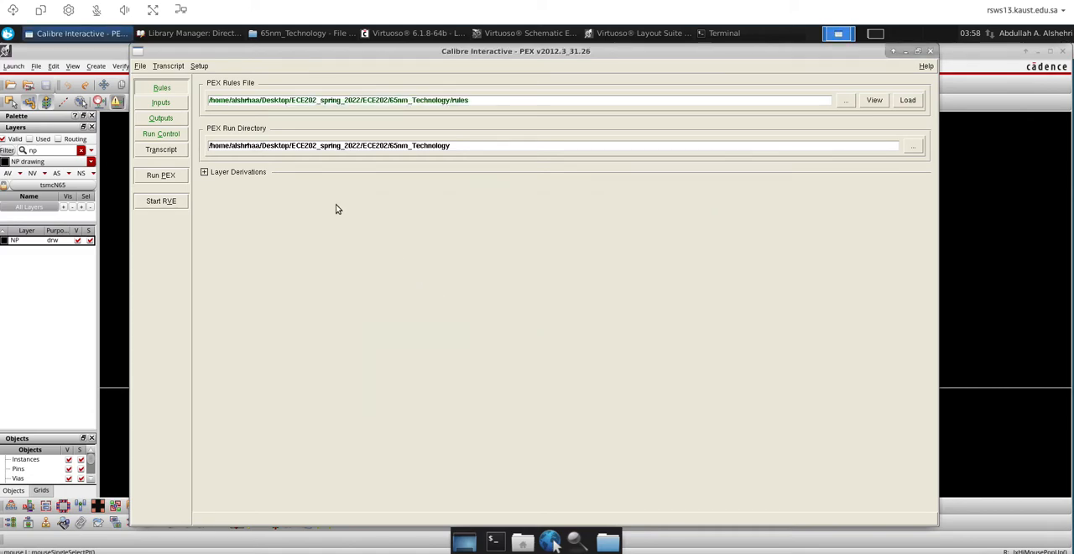
Browse for the PEX rules file from the root directory / to /sw/opt/share/cadence/kits
{"action": "triple_click", "coordinate": [729, 101]}
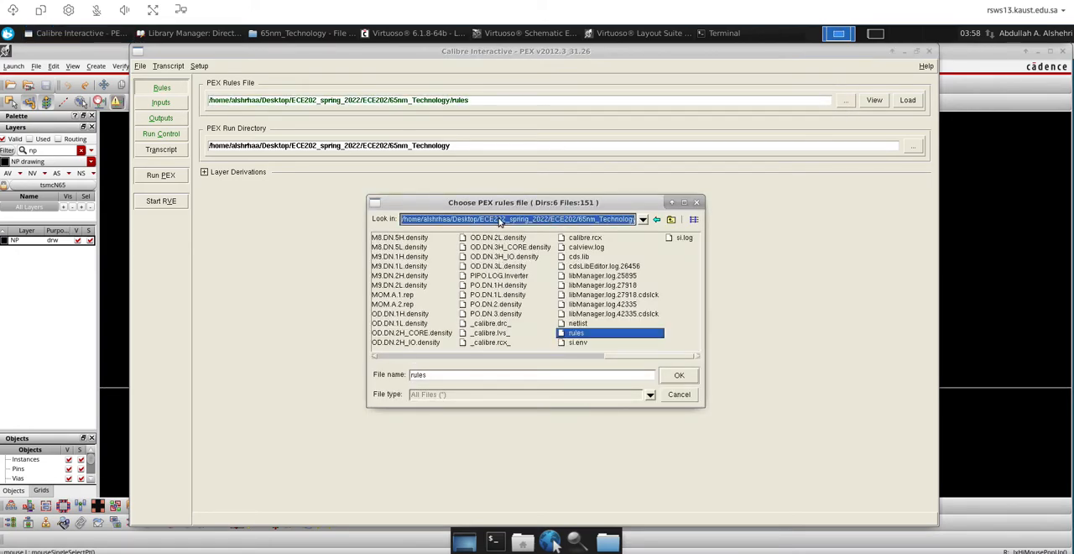
{"action": "type", "text": "/"}
{"action": "key", "text": "Return"}
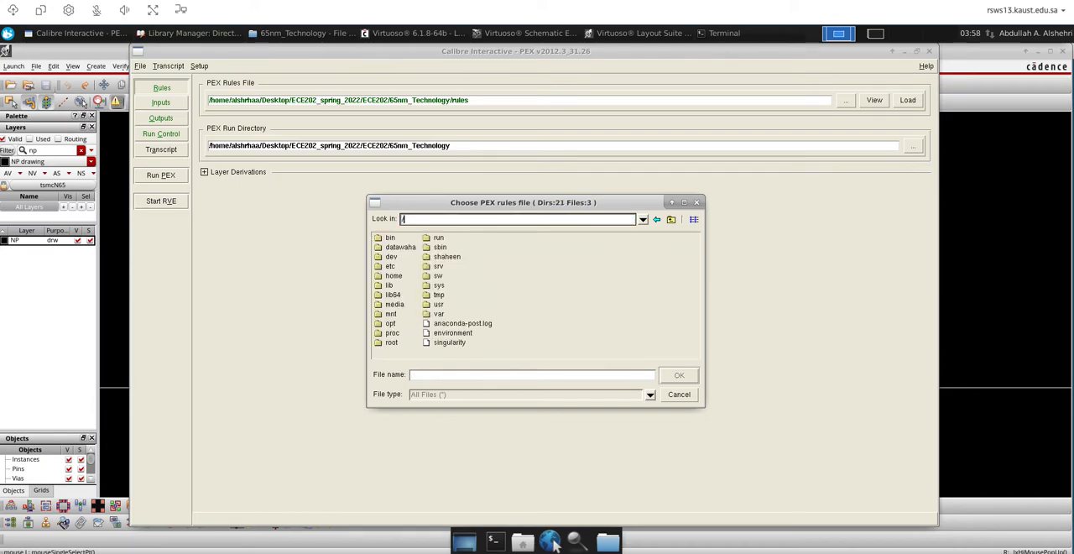
{"action": "left_click", "coordinate": [432, 277]}
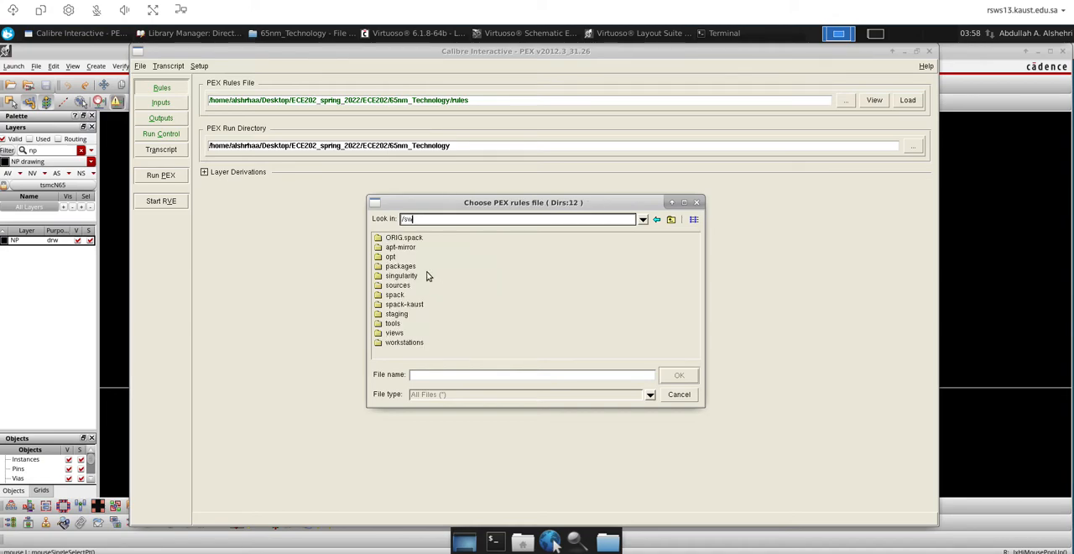
{"action": "left_click", "coordinate": [388, 257]}
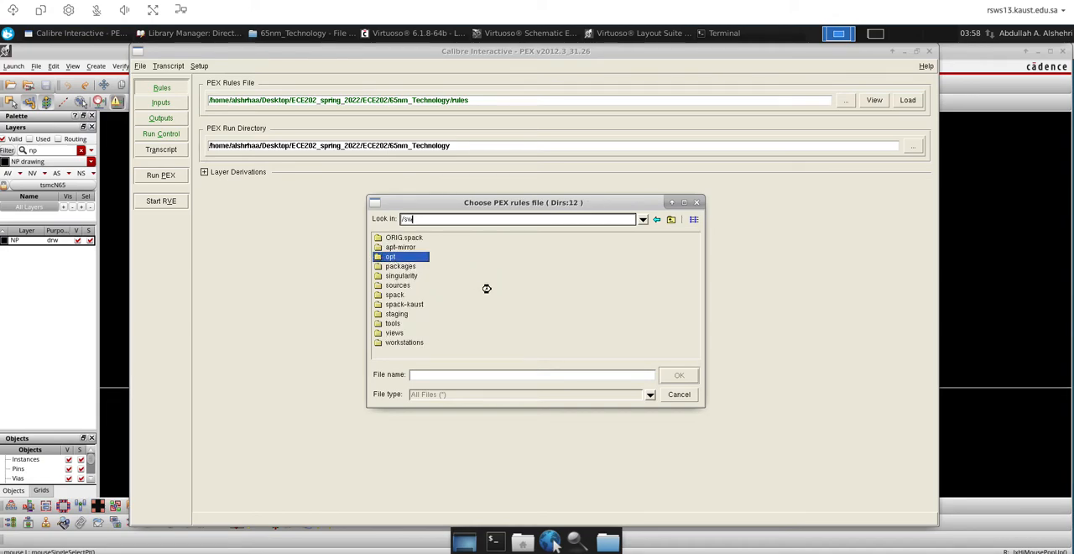
{"action": "double_click", "coordinate": [382, 240]}
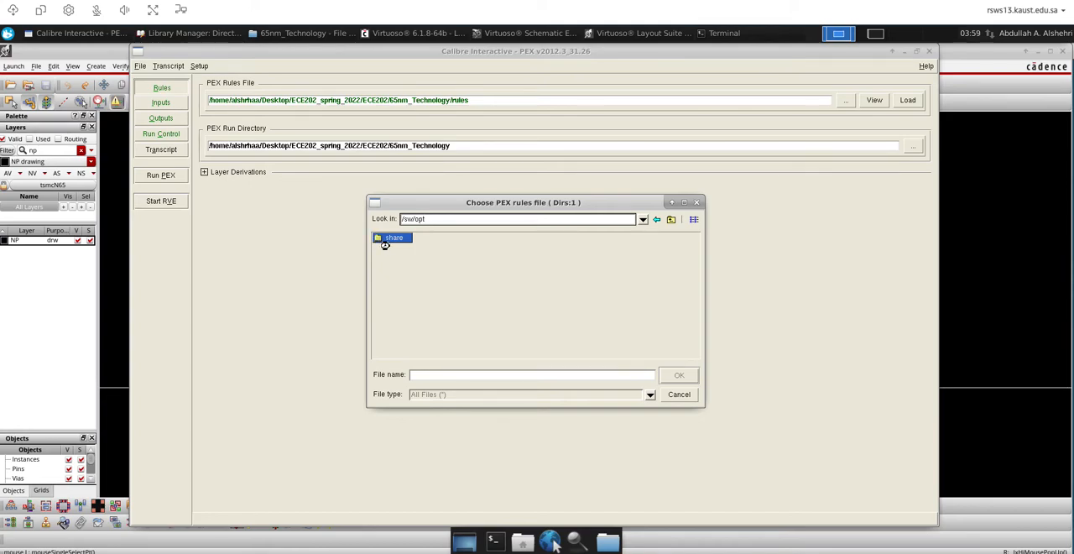
{"action": "double_click", "coordinate": [382, 239]}
{"action": "double_click", "coordinate": [378, 238]}
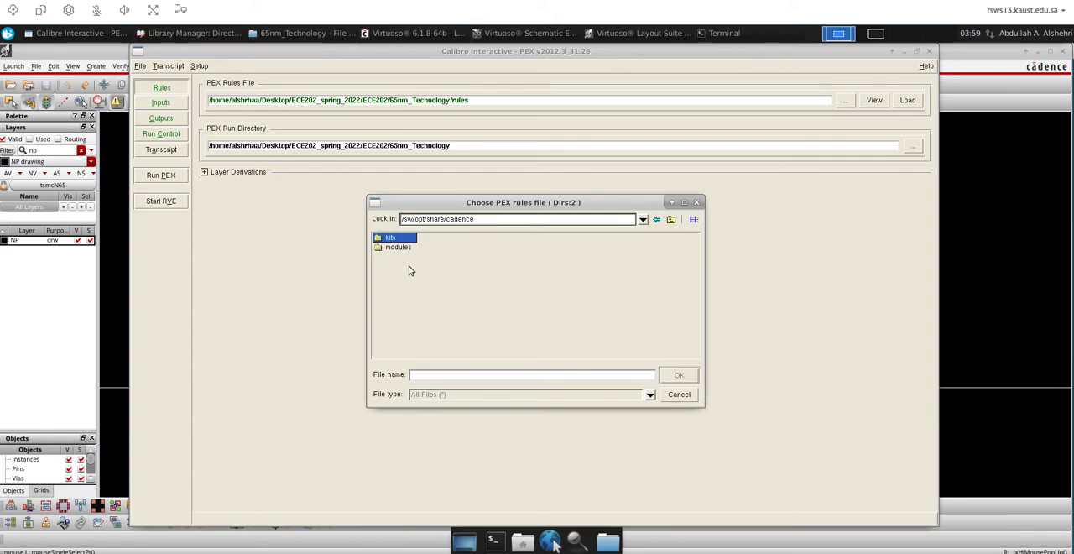
Select calibre.rcx from the TSMC_n65_cm_sp/Calibre/rcx folder as the PEX rules file
{"action": "double_click", "coordinate": [405, 304]}
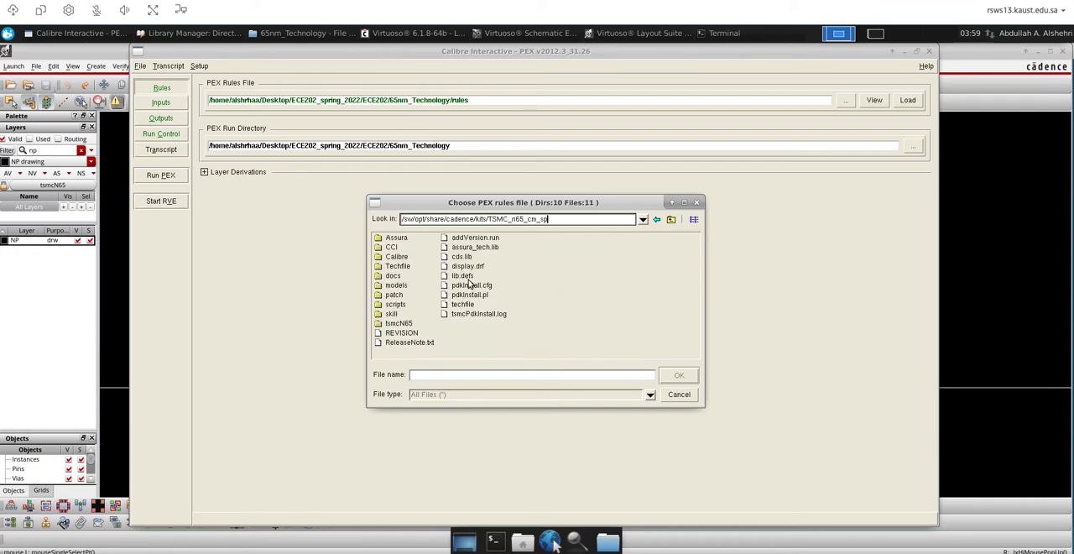
{"action": "double_click", "coordinate": [393, 256]}
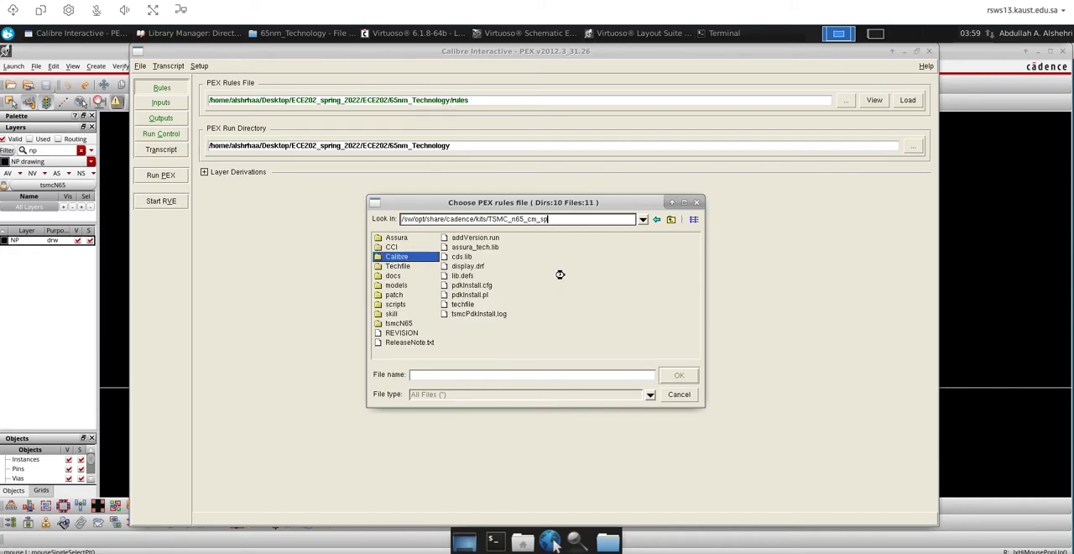
{"action": "left_click", "coordinate": [391, 268]}
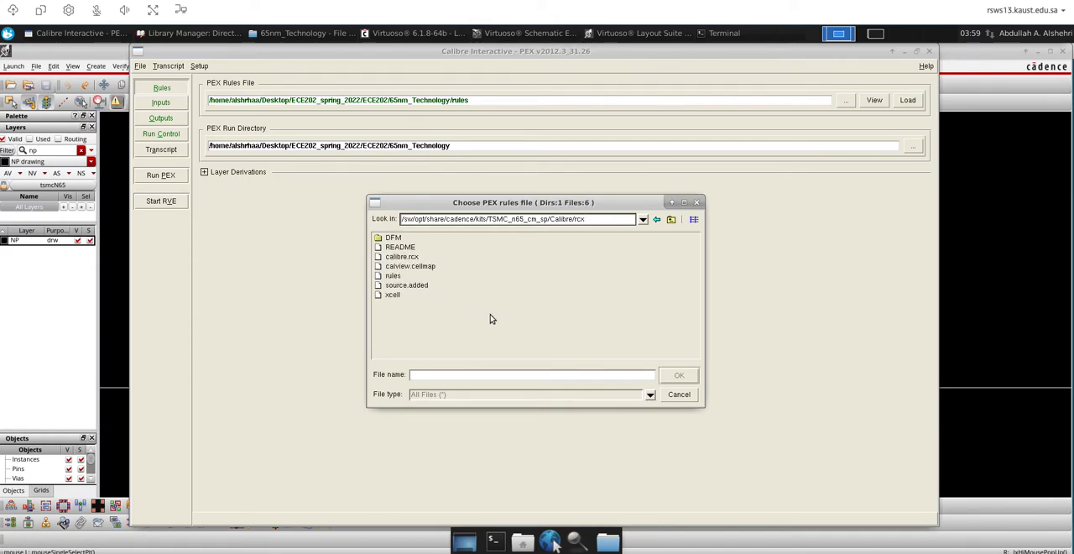
{"action": "left_click", "coordinate": [403, 257]}
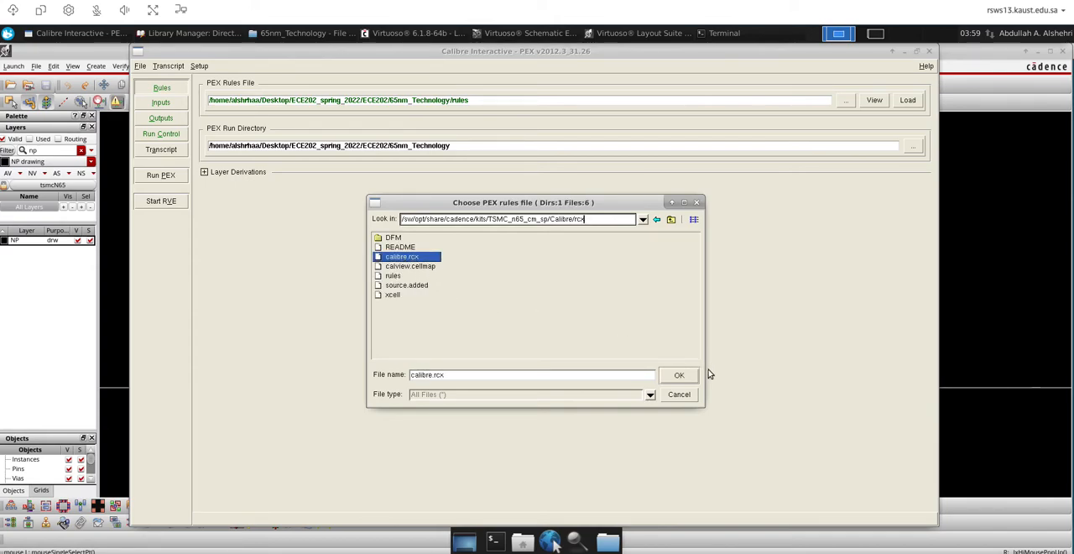
{"action": "left_click", "coordinate": [678, 375]}
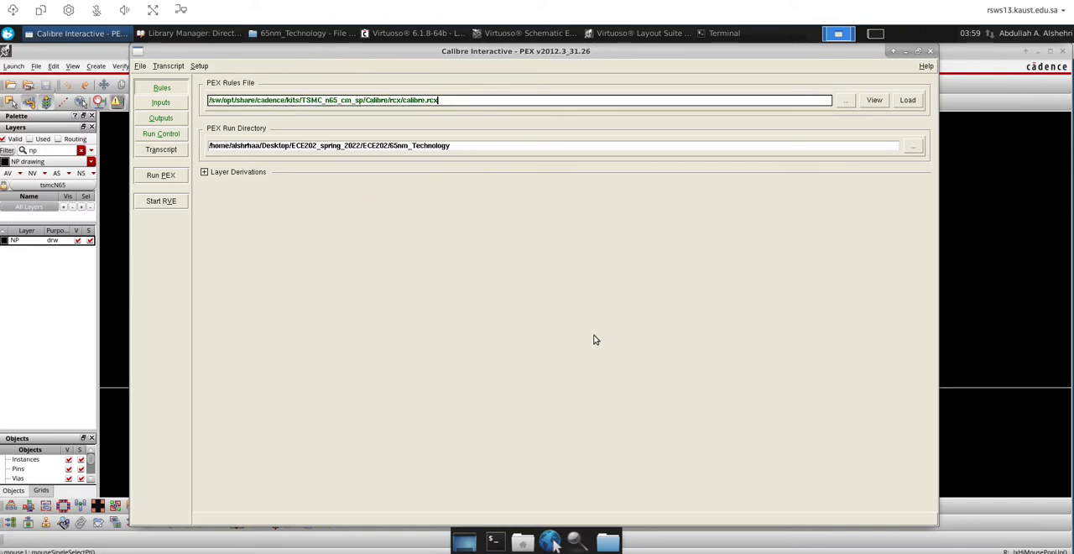
Enable the PEX Options settings and show the PEX layout input settings
{"action": "left_click", "coordinate": [199, 65]}
{"action": "left_click", "coordinate": [191, 79]}
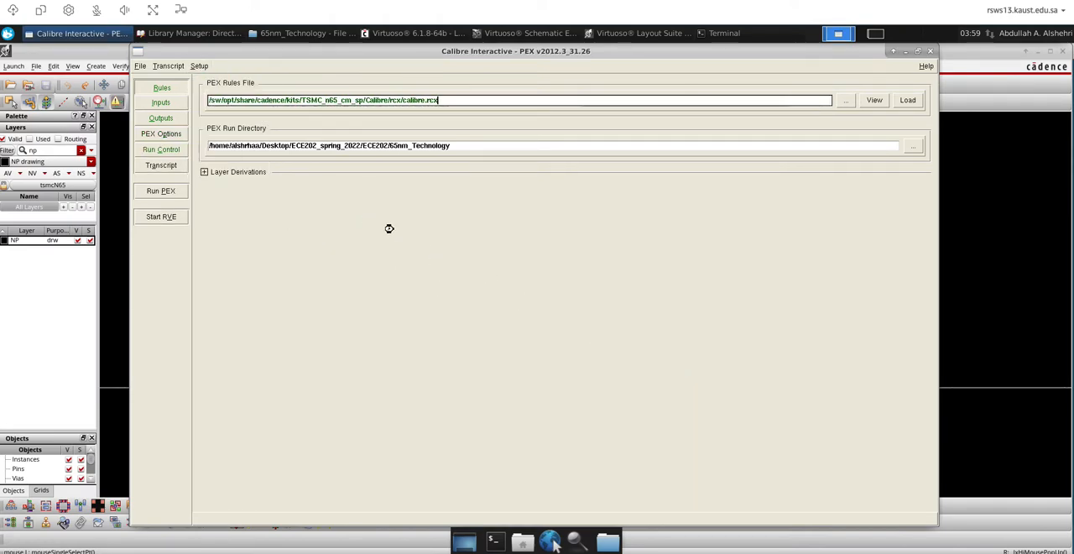
{"action": "left_click", "coordinate": [172, 104]}
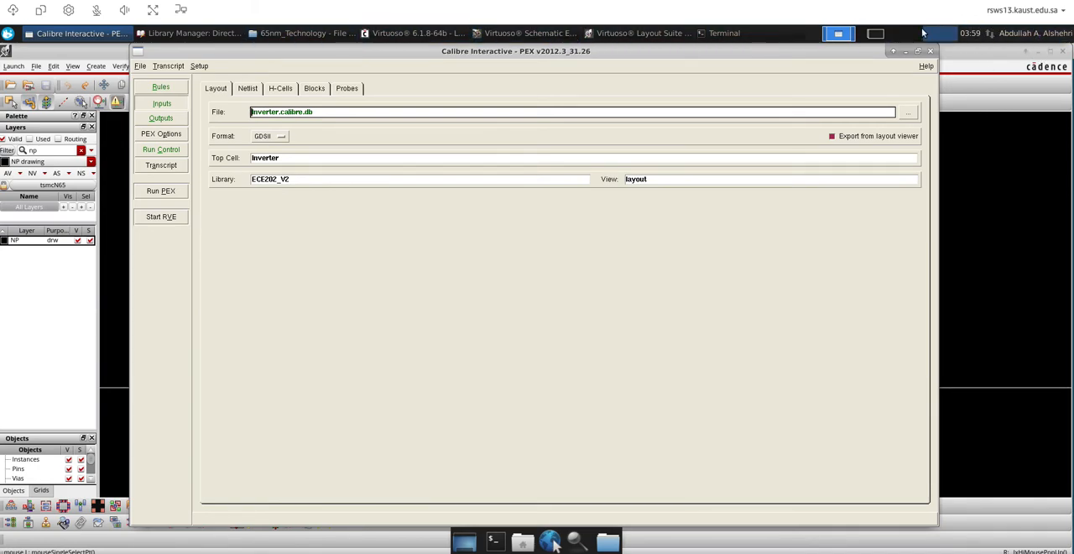
Switch to the other workspace, close the calview.cellmap properties and the rcx and Calibre folder windows, and open the ECE202_spring_2022 folder
{"action": "left_click", "coordinate": [875, 34]}
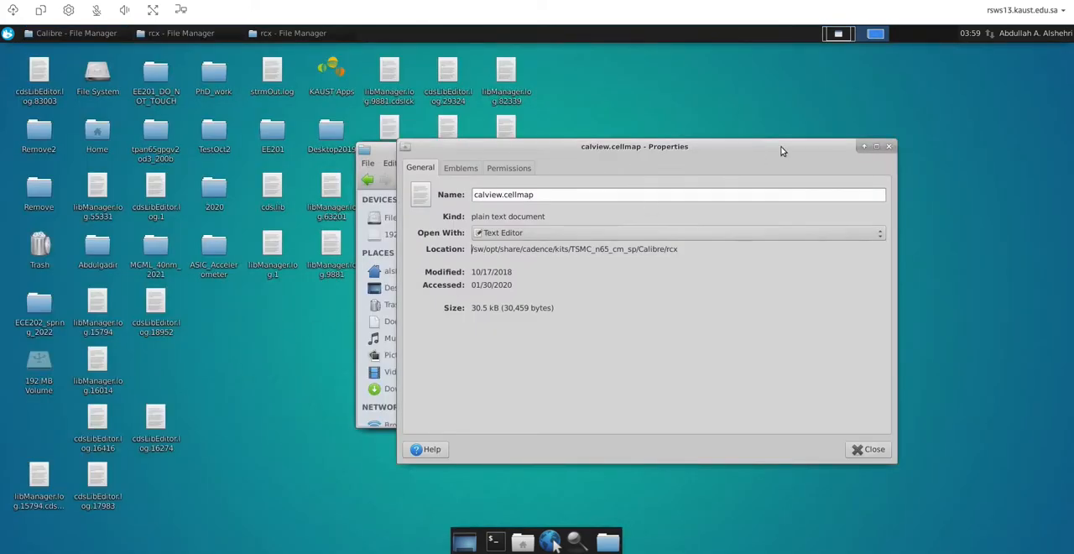
{"action": "left_click", "coordinate": [890, 148]}
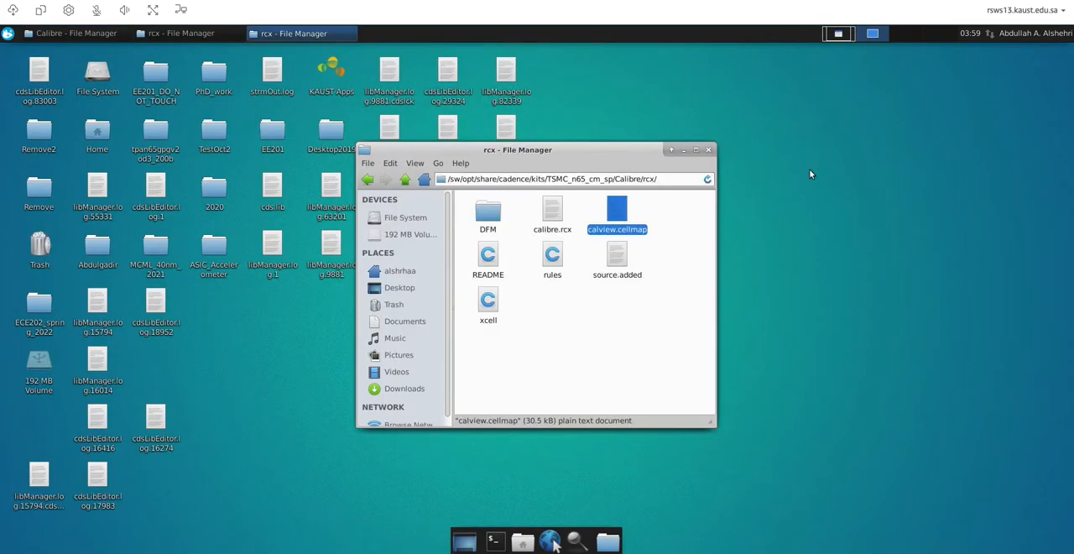
{"action": "left_click", "coordinate": [709, 149]}
{"action": "double_click", "coordinate": [40, 308]}
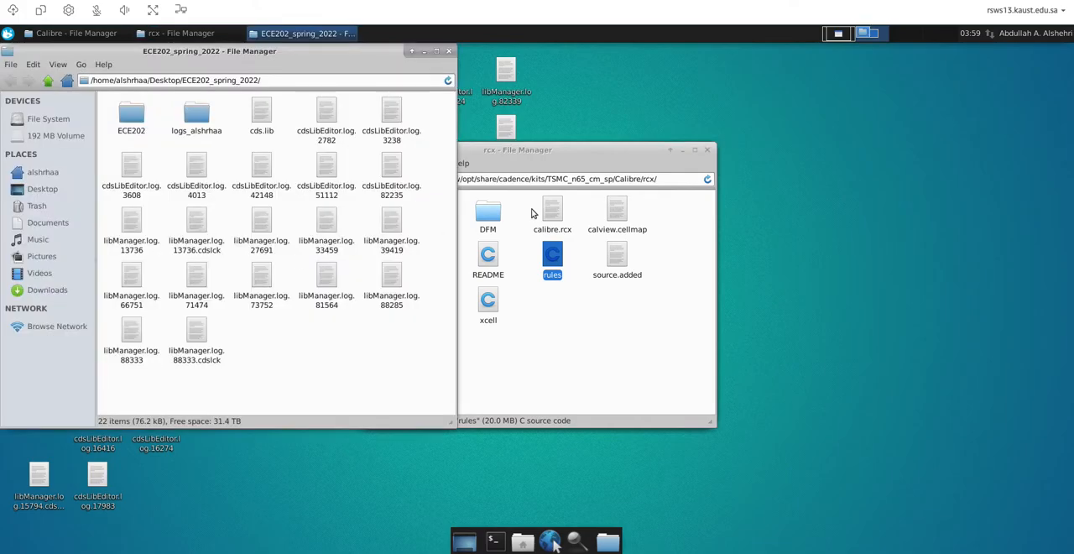
{"action": "left_click", "coordinate": [607, 159]}
{"action": "left_click", "coordinate": [709, 150]}
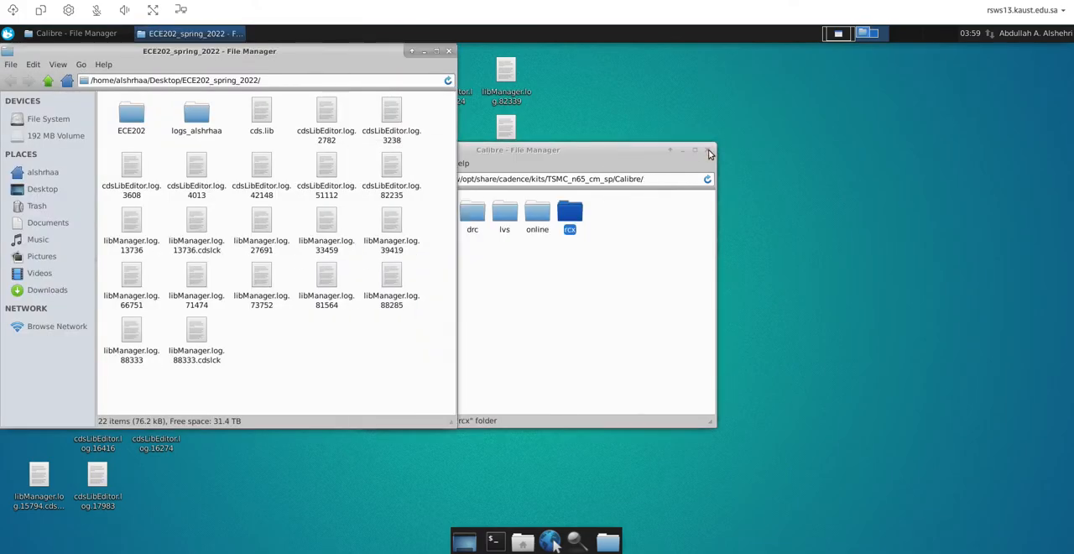
{"action": "left_click", "coordinate": [708, 150]}
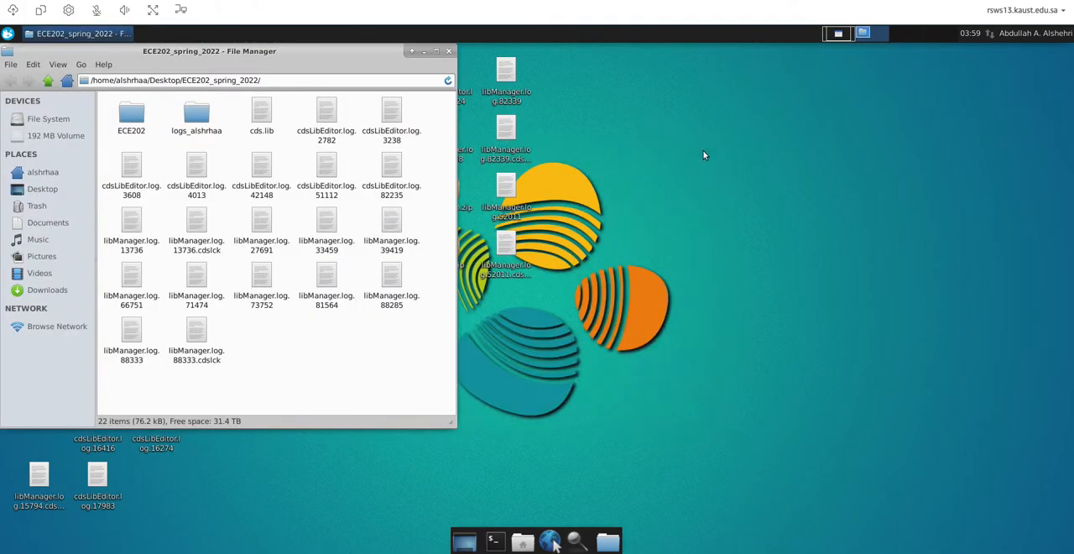
Permanently delete the rules file from the ECE202 folder inside ECE202_spring_2022
{"action": "double_click", "coordinate": [131, 116]}
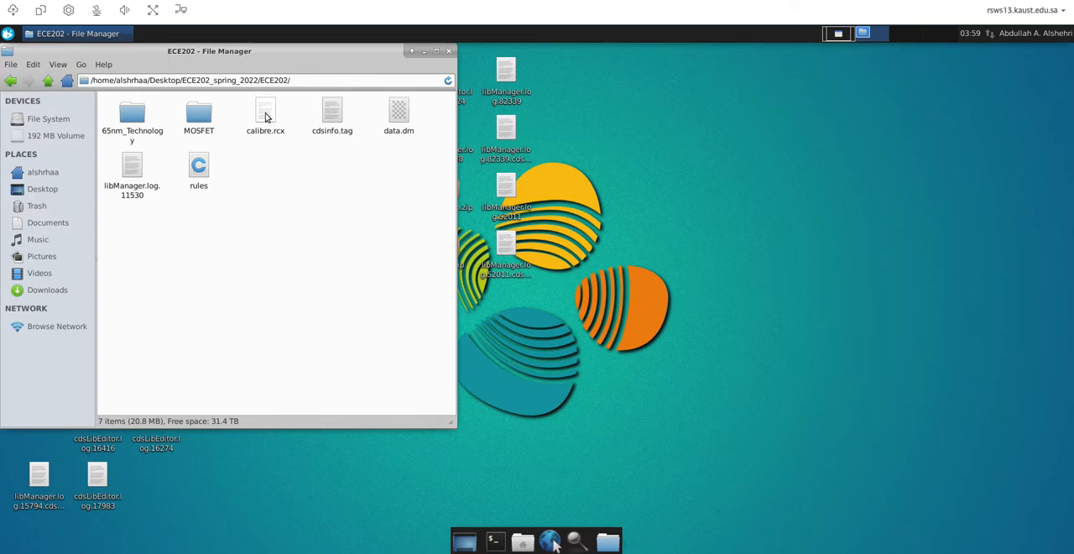
{"action": "left_click", "coordinate": [198, 164]}
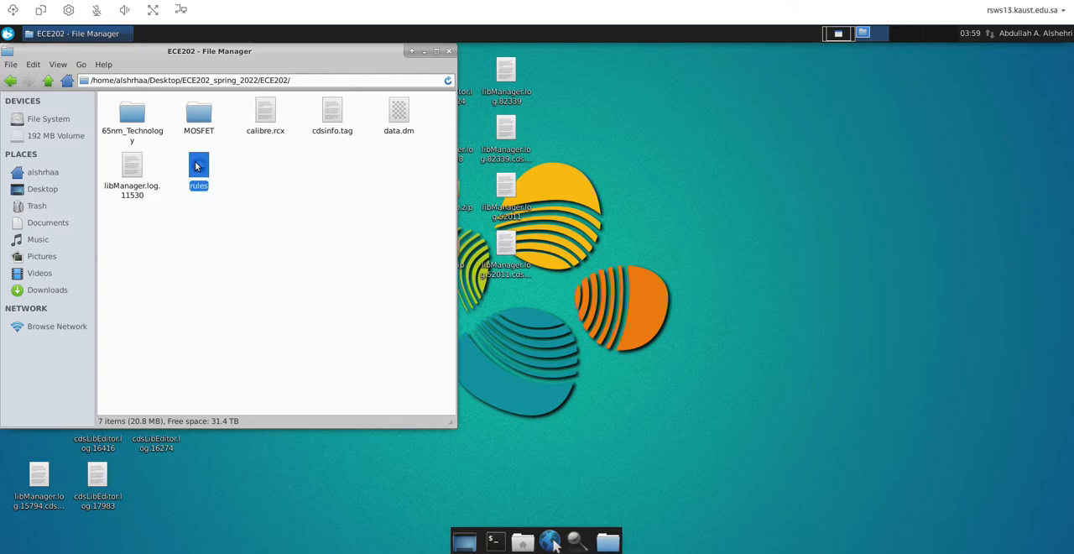
{"action": "right_click", "coordinate": [196, 161]}
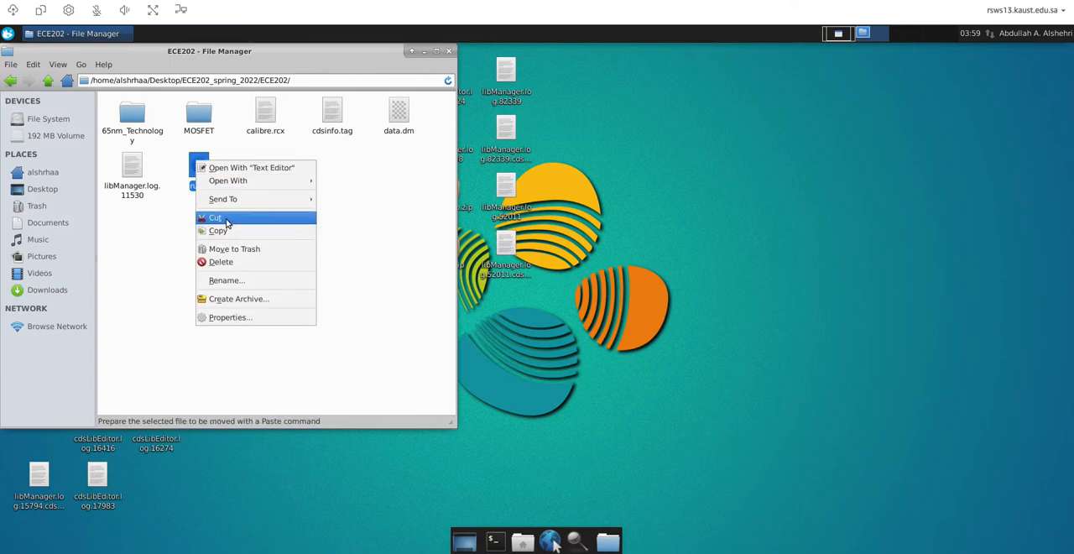
{"action": "left_click", "coordinate": [225, 263]}
{"action": "left_click", "coordinate": [298, 284]}
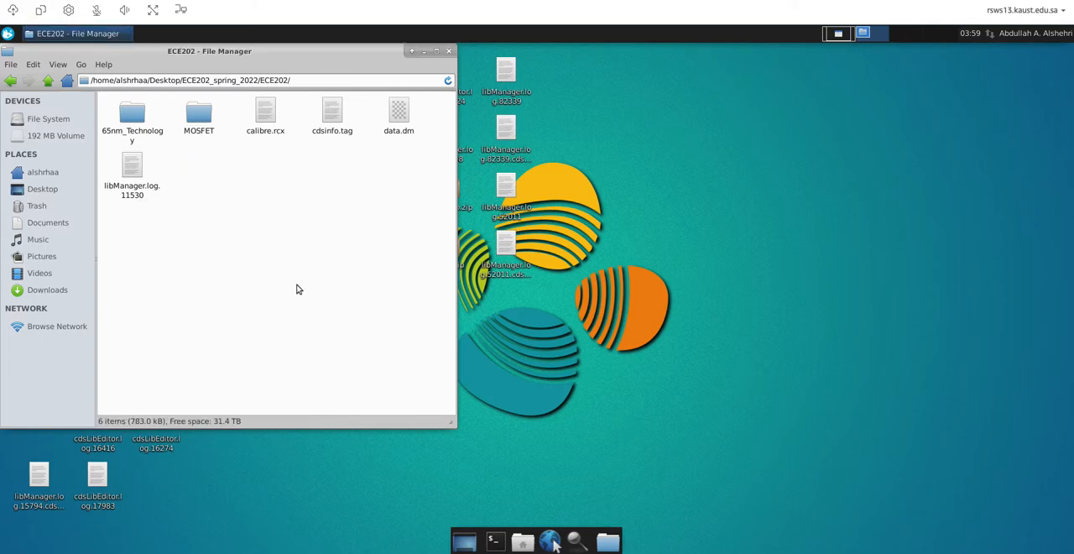
Permanently delete the rules file from the 65nm_Technology folder
{"action": "double_click", "coordinate": [132, 116]}
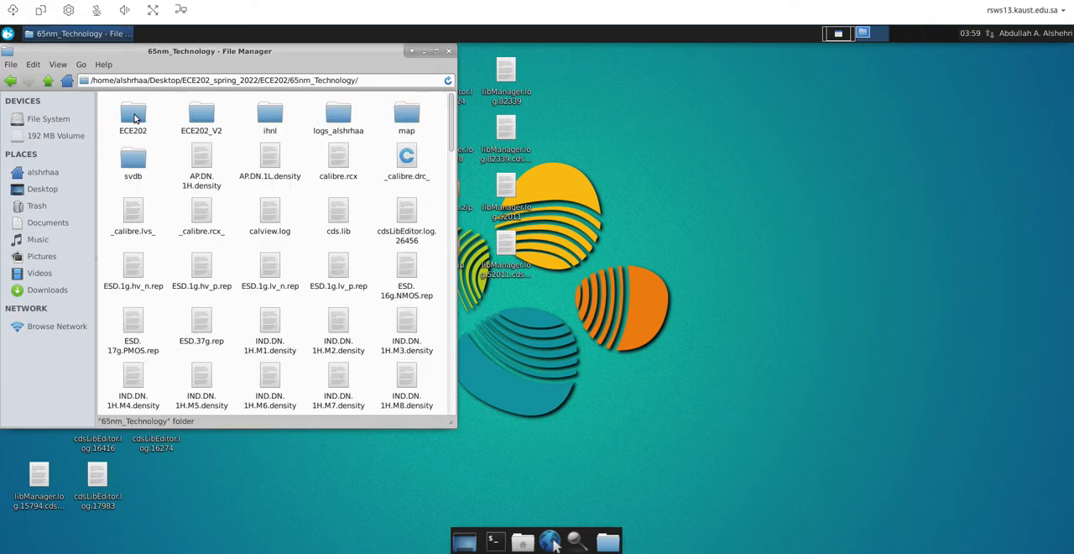
{"action": "scroll", "coordinate": [360, 195], "scroll_direction": "down", "scroll_amount": 6}
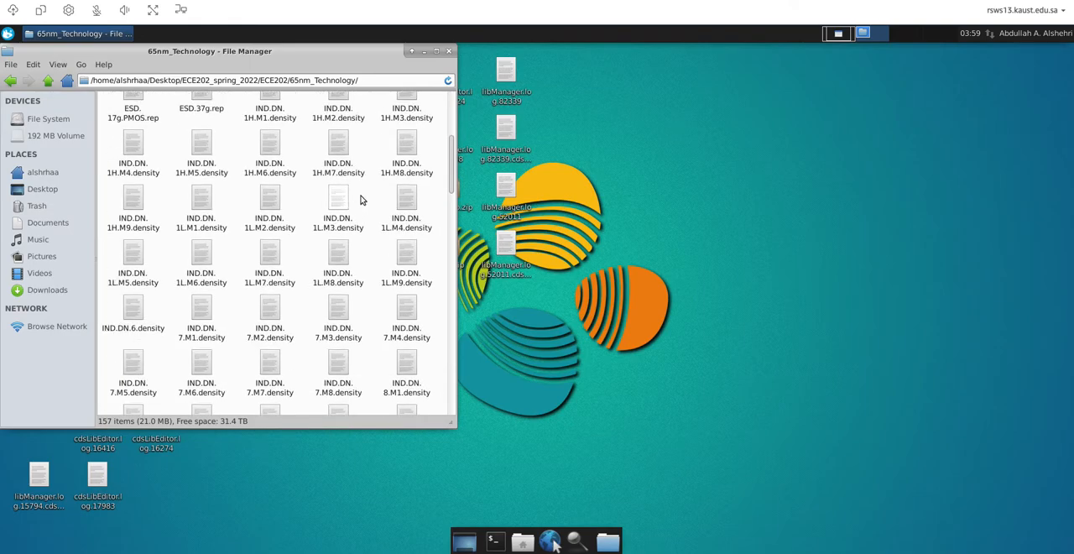
{"action": "left_click_drag", "start_coordinate": [451, 163], "coordinate": [453, 378]}
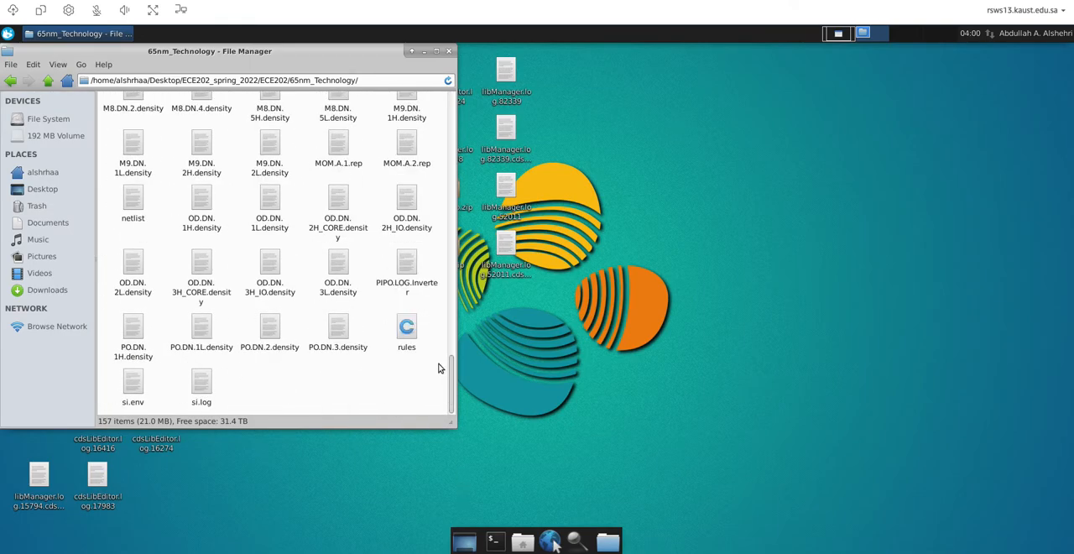
{"action": "right_click", "coordinate": [406, 325]}
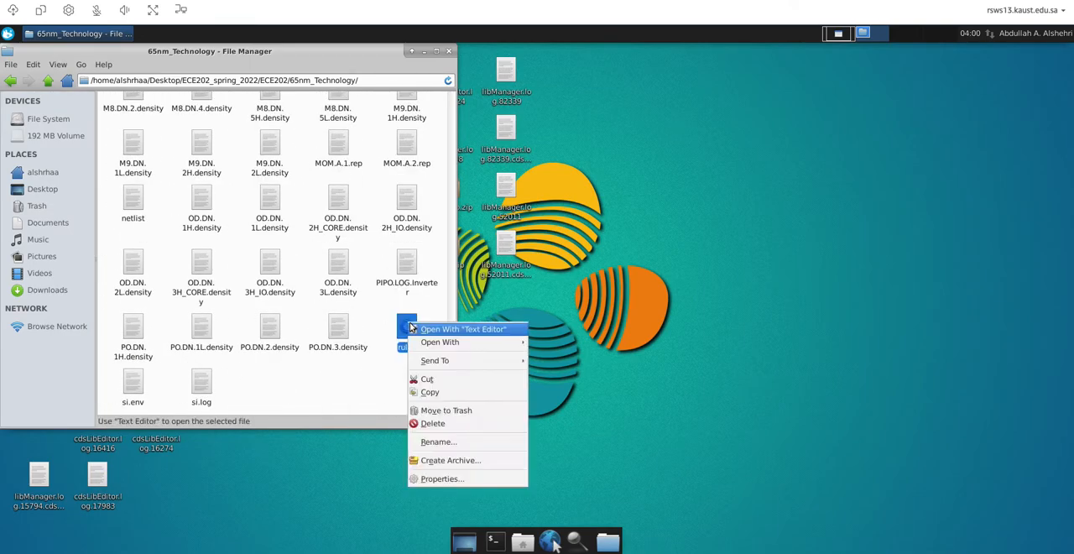
{"action": "left_click", "coordinate": [432, 424]}
{"action": "left_click", "coordinate": [299, 284]}
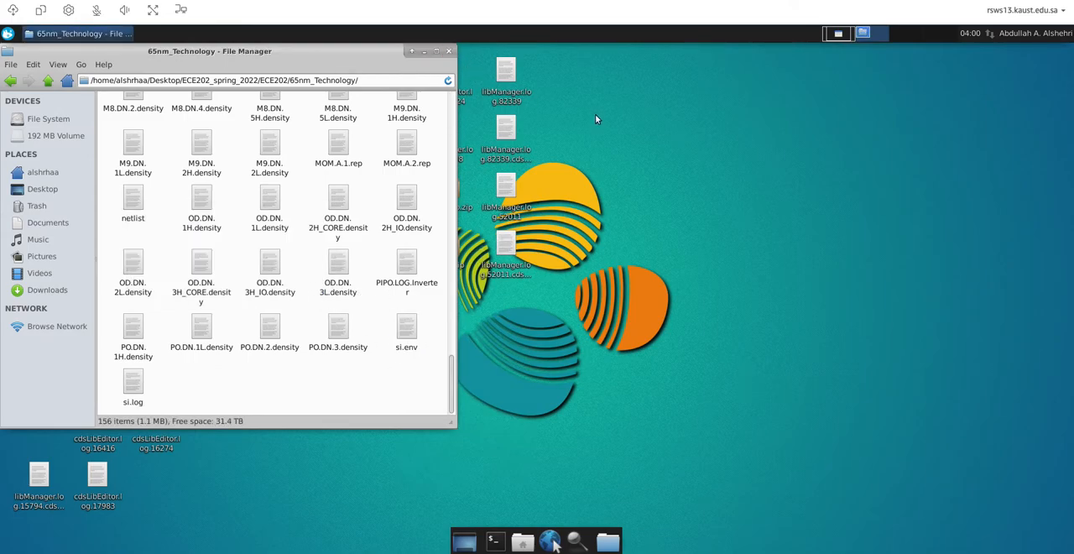
{"action": "left_click", "coordinate": [726, 172]}
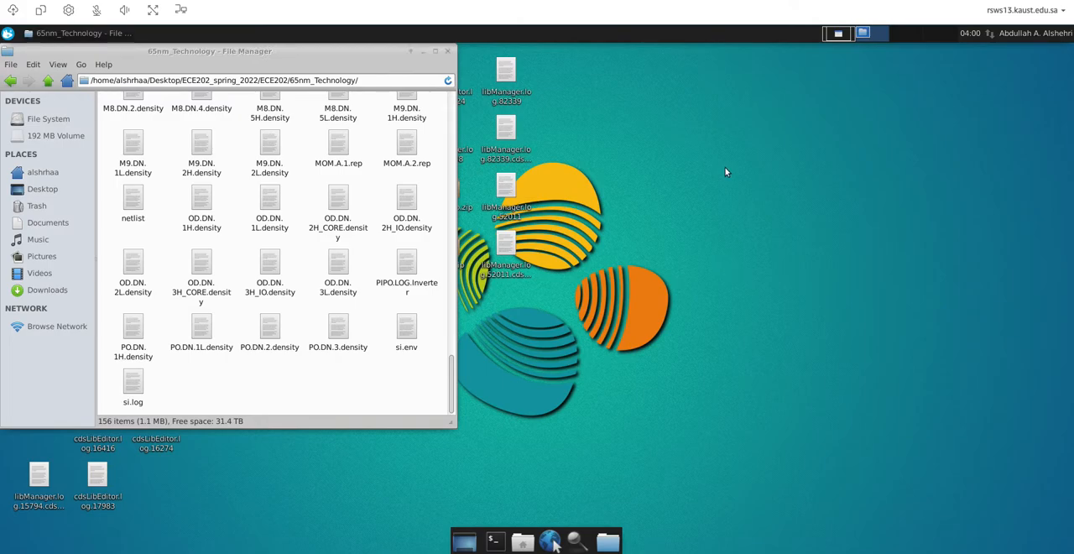
Return to Calibre Interactive, review the PEX rules, inputs and outputs settings, and try running PEX on the Inverter
{"action": "left_click", "coordinate": [839, 34]}
{"action": "left_click", "coordinate": [164, 89]}
{"action": "left_click", "coordinate": [166, 105]}
{"action": "left_click", "coordinate": [162, 118]}
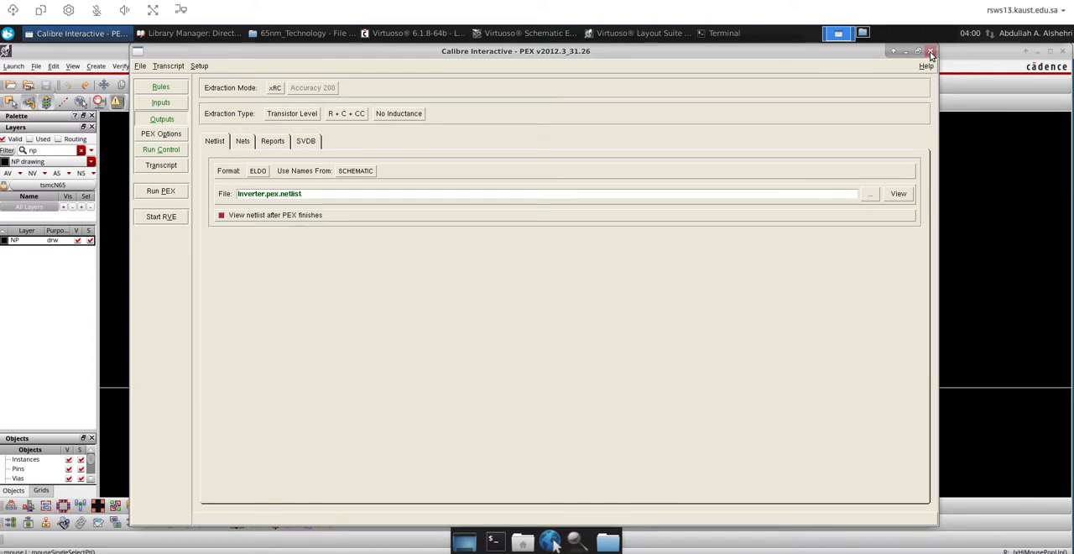
{"action": "left_click", "coordinate": [197, 66]}
{"action": "left_click", "coordinate": [148, 192]}
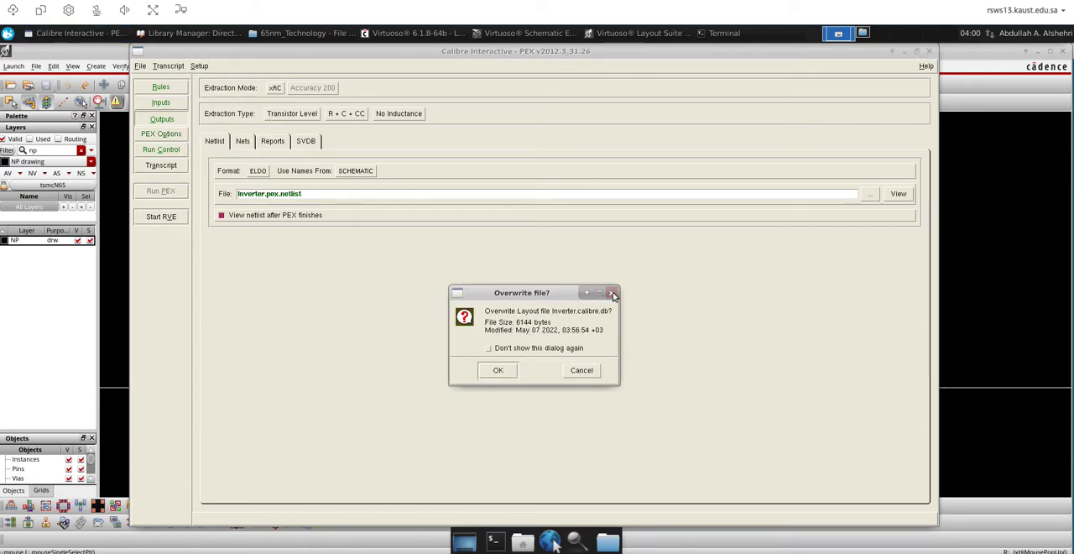
{"action": "left_click", "coordinate": [612, 293]}
Stop the PEX job and close the PEX session without saving its settings to a runset file
{"action": "left_click", "coordinate": [929, 53]}
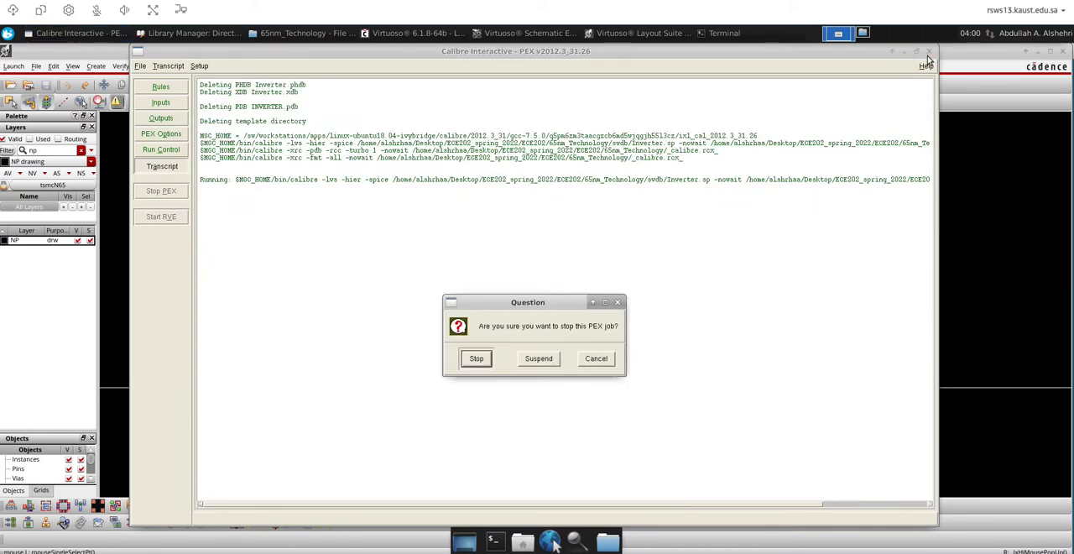
{"action": "left_click", "coordinate": [477, 359]}
{"action": "left_click", "coordinate": [930, 51]}
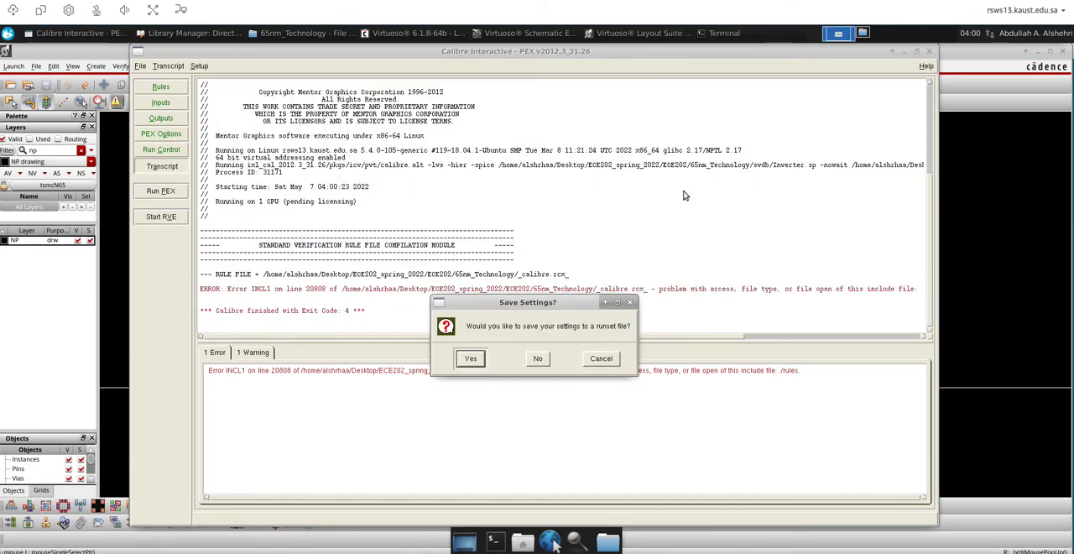
{"action": "left_click", "coordinate": [536, 358]}
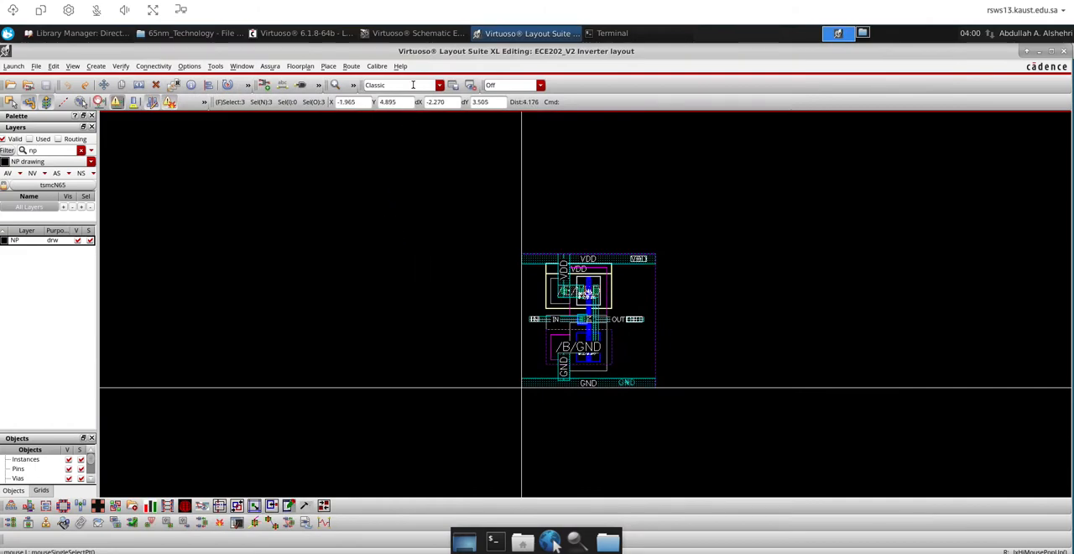
Start a new Calibre PEX session for the Inverter layout and load the 40nm_PEX runset from the TestOct2 folder
{"action": "left_click", "coordinate": [375, 67]}
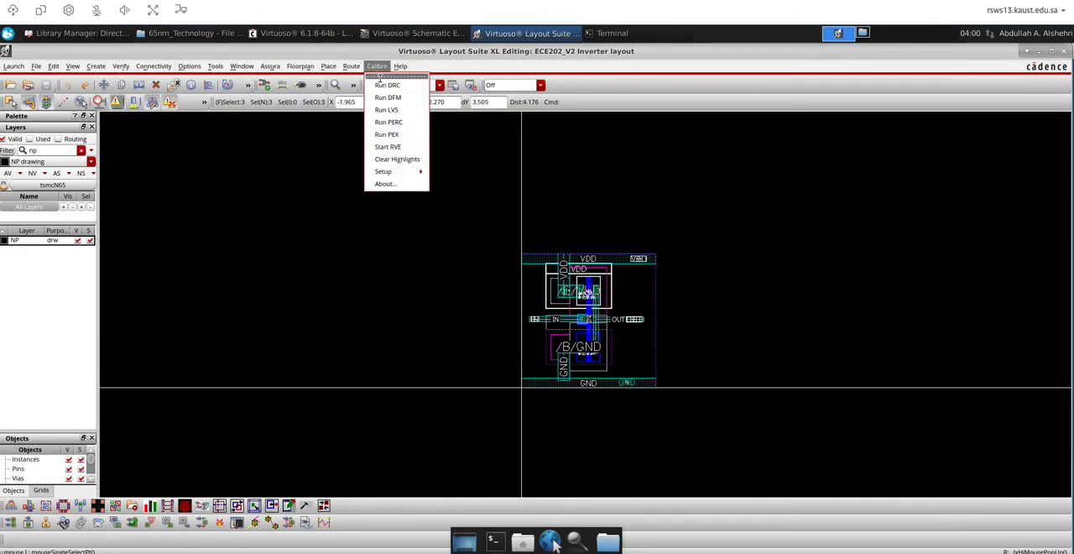
{"action": "left_click", "coordinate": [386, 135]}
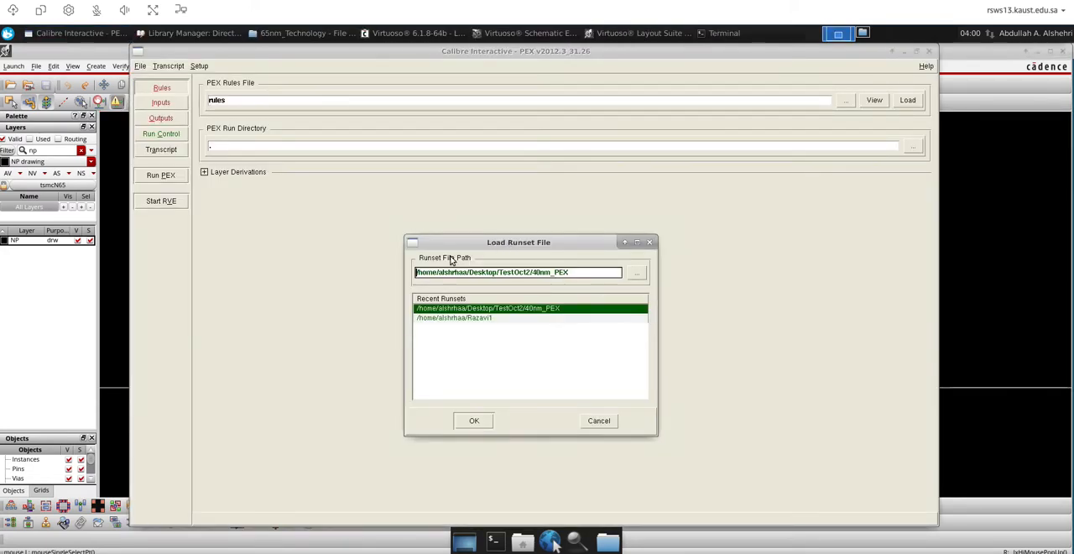
{"action": "left_click_drag", "start_coordinate": [518, 242], "coordinate": [404, 194]}
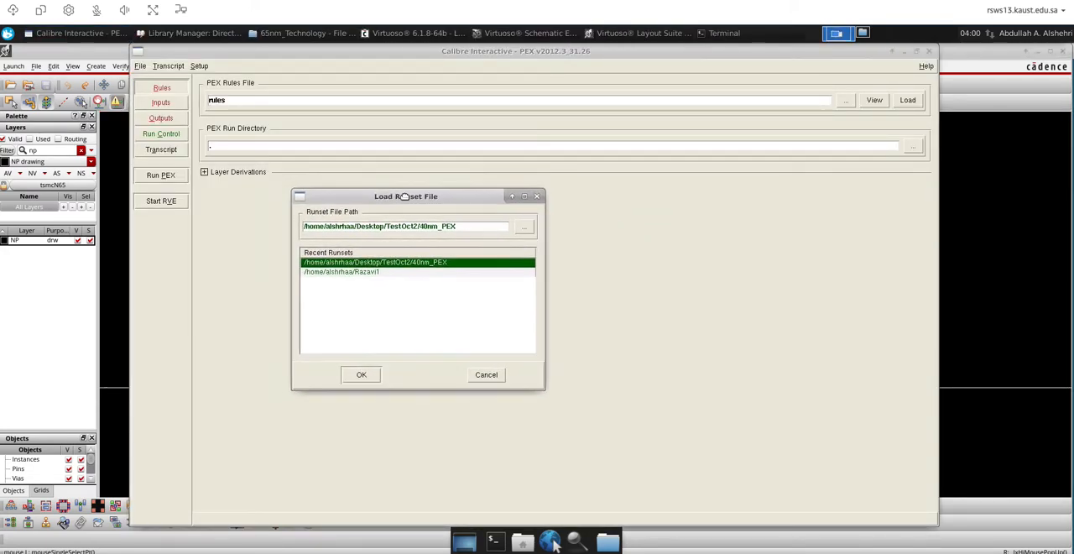
{"action": "key", "text": "Return"}
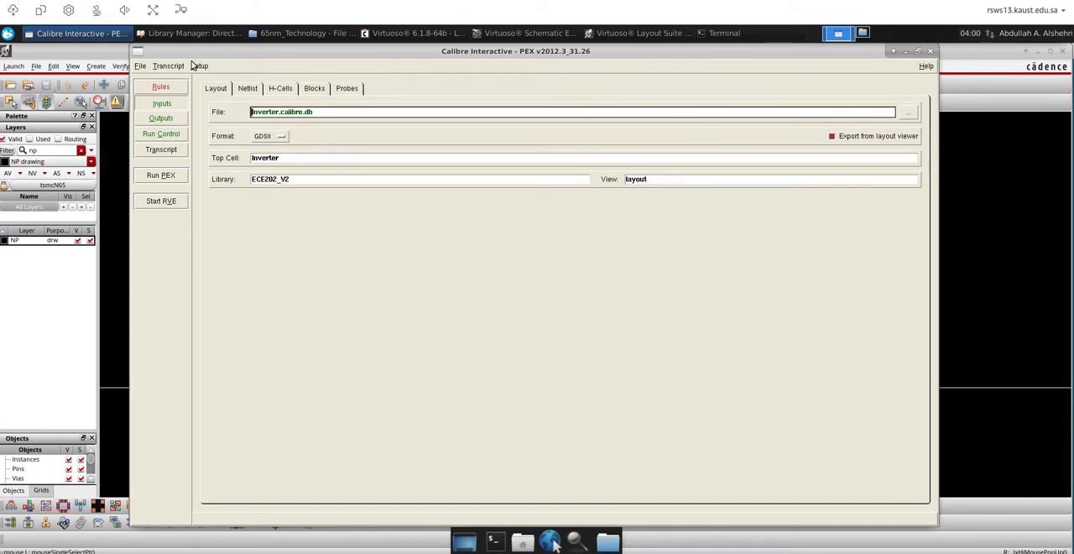
Clear the PEX rules file path and browse for a replacement rules file from the root directory /
{"action": "left_click", "coordinate": [160, 87]}
{"action": "left_click", "coordinate": [564, 103]}
{"action": "double_click", "coordinate": [566, 103]}
{"action": "key", "text": "BackSpace"}
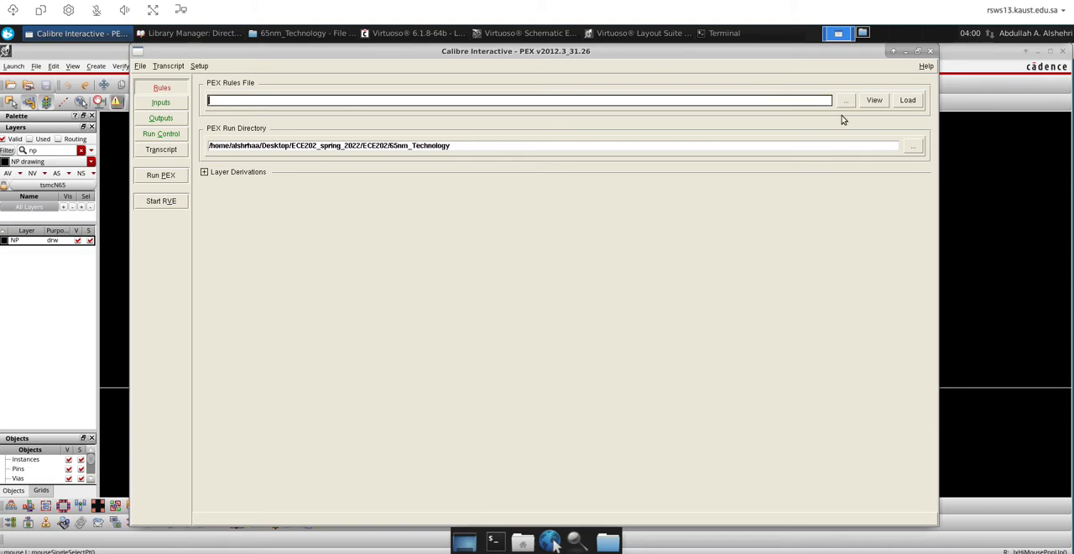
{"action": "left_click", "coordinate": [844, 102]}
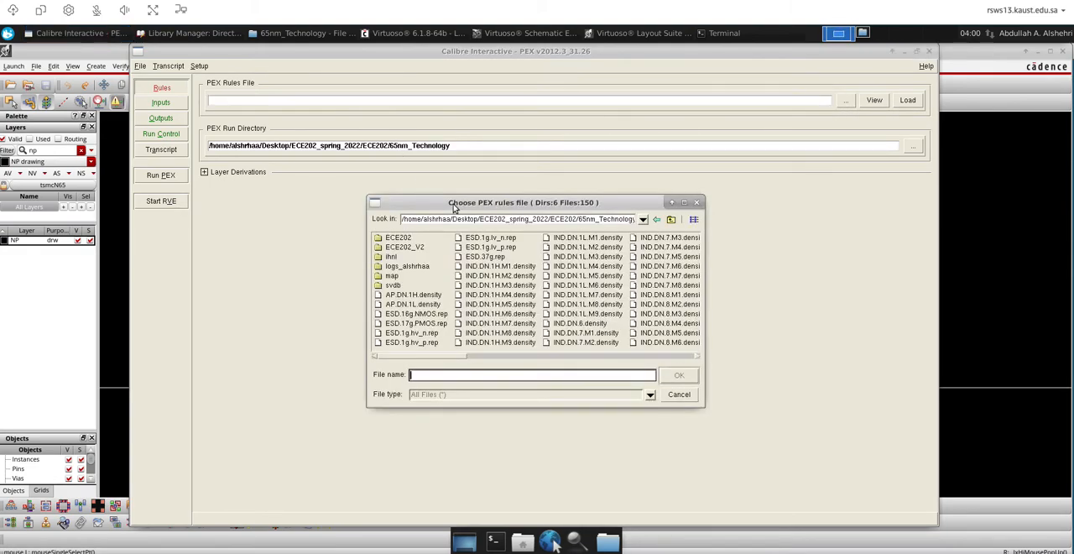
{"action": "left_click_drag", "start_coordinate": [454, 209], "coordinate": [392, 194]}
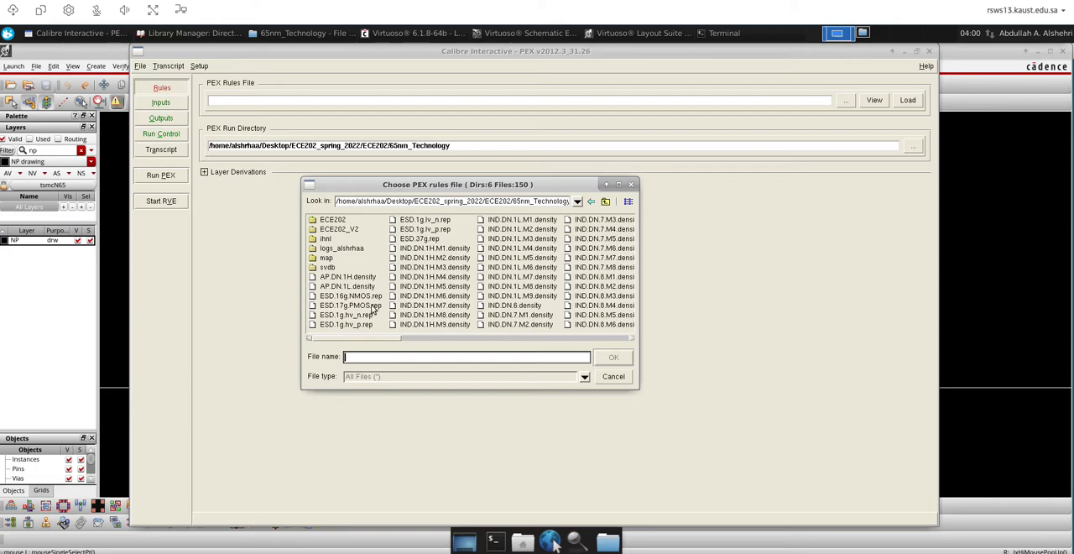
{"action": "left_click", "coordinate": [480, 202]}
{"action": "double_click", "coordinate": [480, 202]}
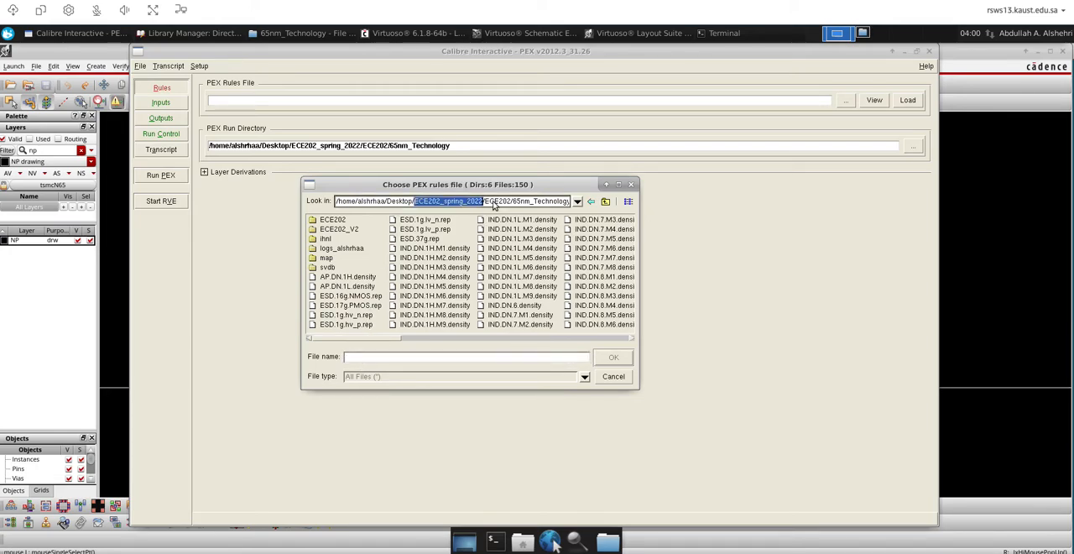
{"action": "triple_click", "coordinate": [495, 204]}
{"action": "type", "text": "/"}
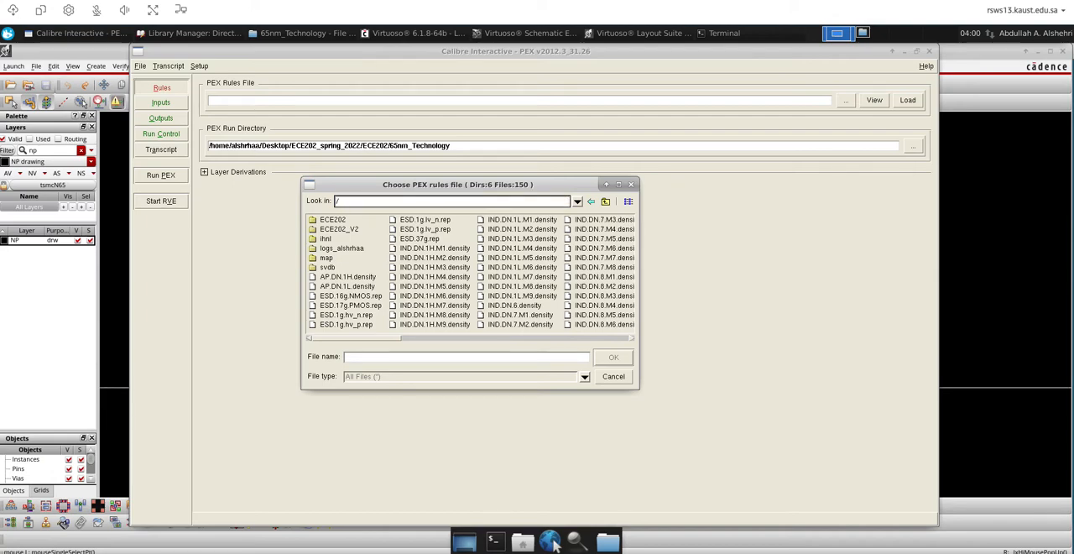
{"action": "key", "text": "Return"}
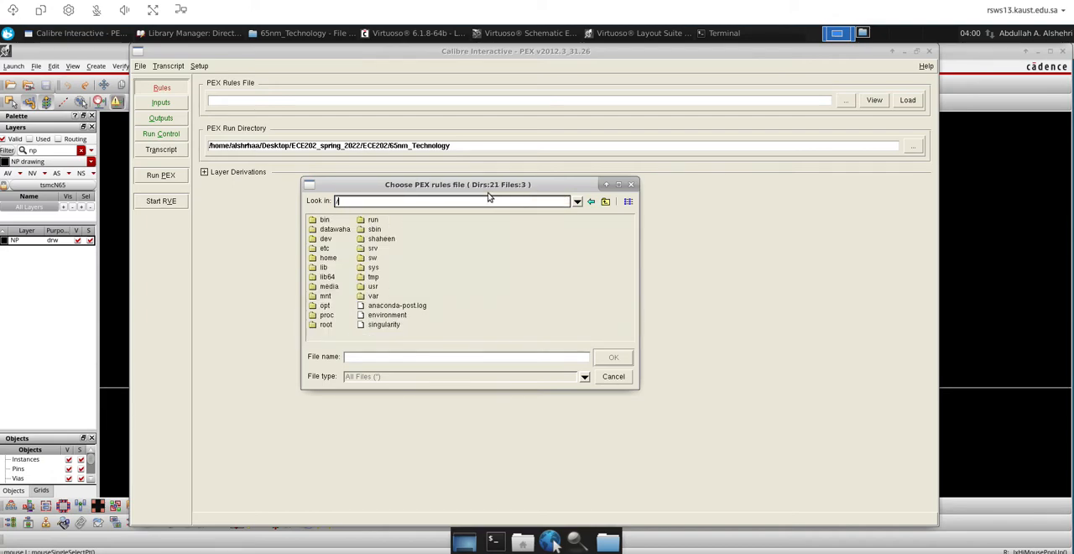
Choose calibre.rcx in /sw/opt/share/cadence/kits/TSMC_n65_cm_sp/Calibre/rcx as the PEX rules file
{"action": "left_click", "coordinate": [357, 257]}
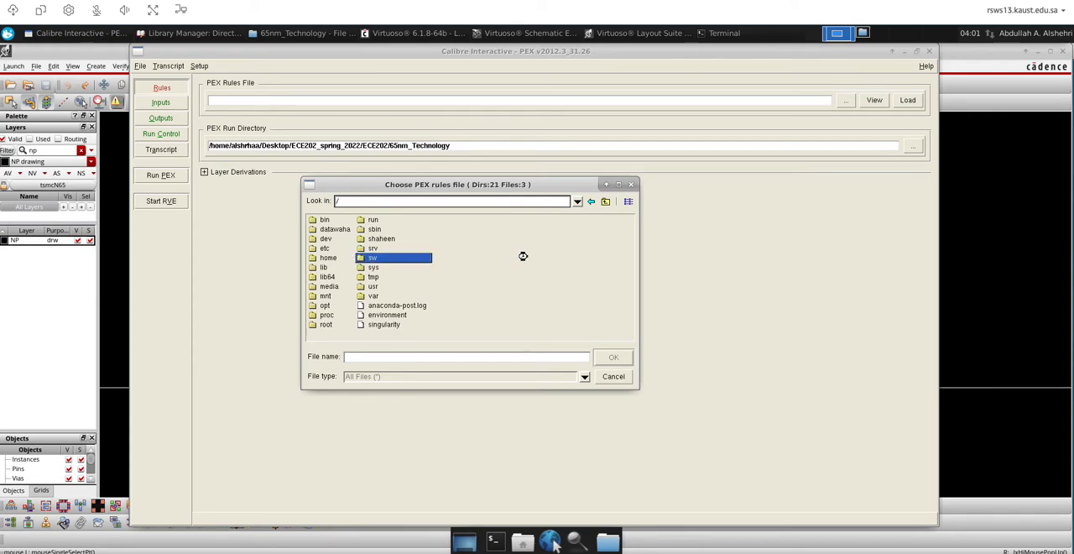
{"action": "left_click", "coordinate": [335, 239]}
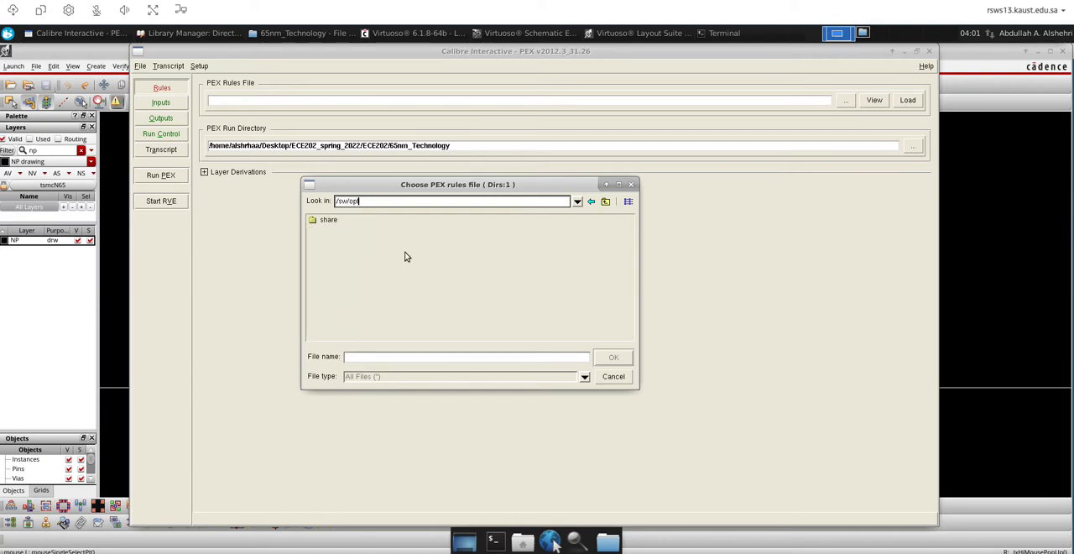
{"action": "left_click", "coordinate": [323, 221]}
{"action": "left_click", "coordinate": [316, 220]}
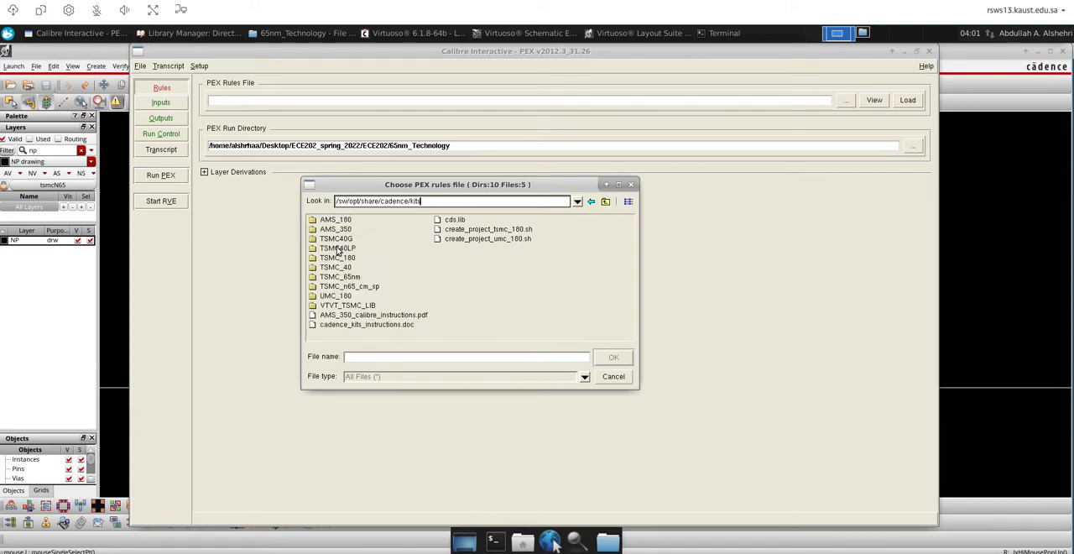
{"action": "double_click", "coordinate": [341, 286]}
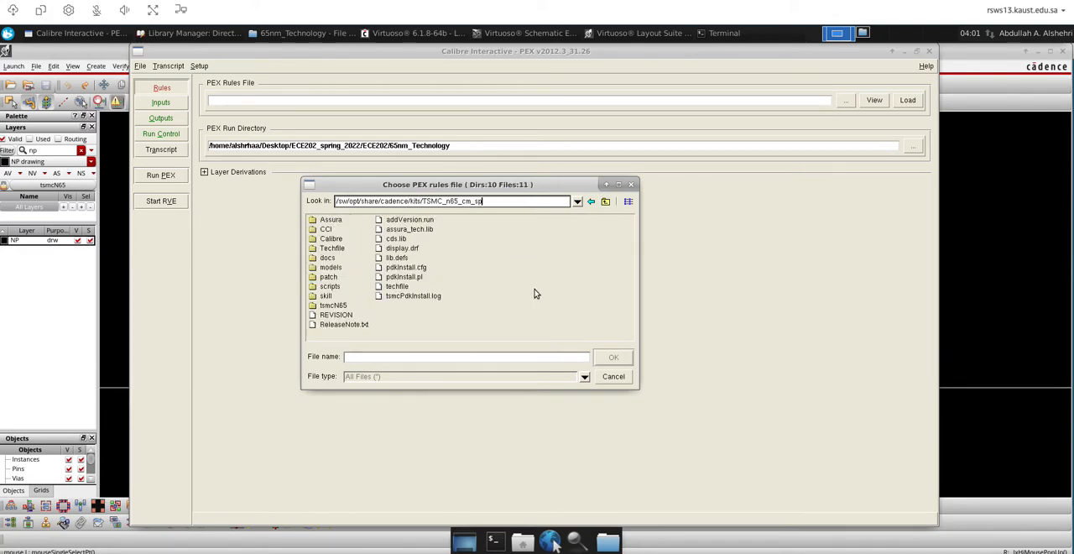
{"action": "left_click", "coordinate": [334, 239]}
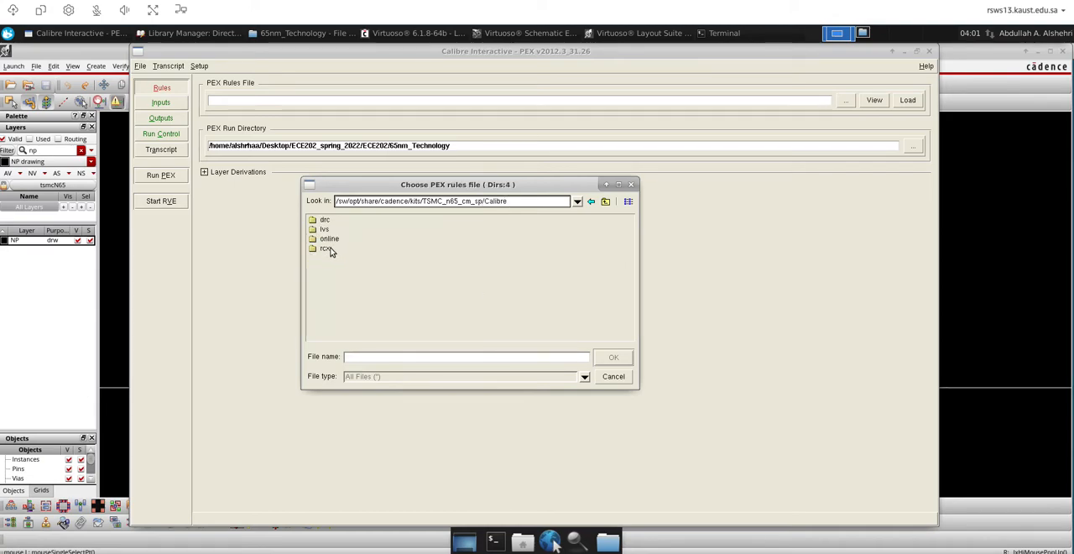
{"action": "left_click", "coordinate": [325, 250]}
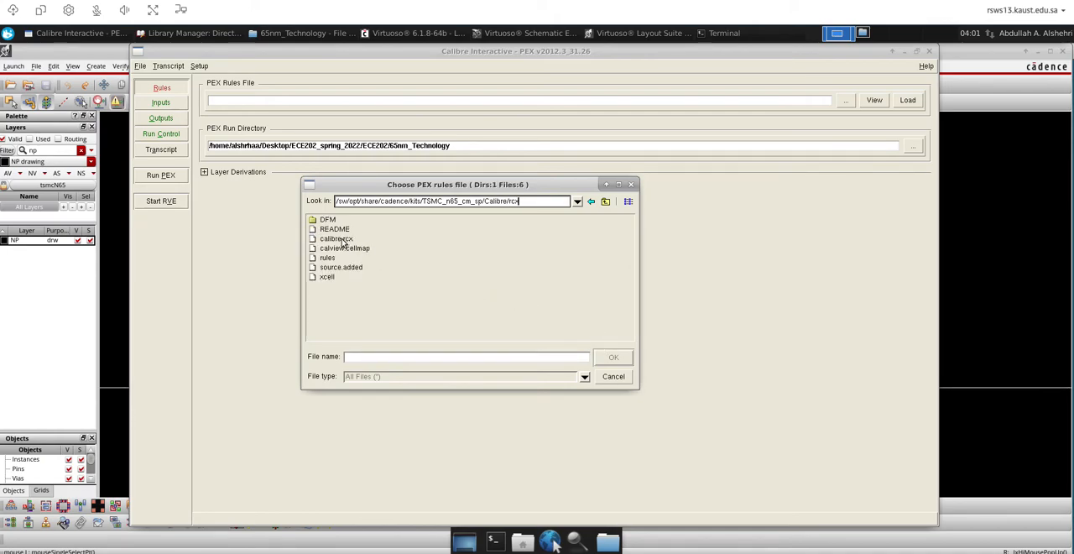
{"action": "left_click", "coordinate": [336, 239]}
{"action": "left_click", "coordinate": [613, 357]}
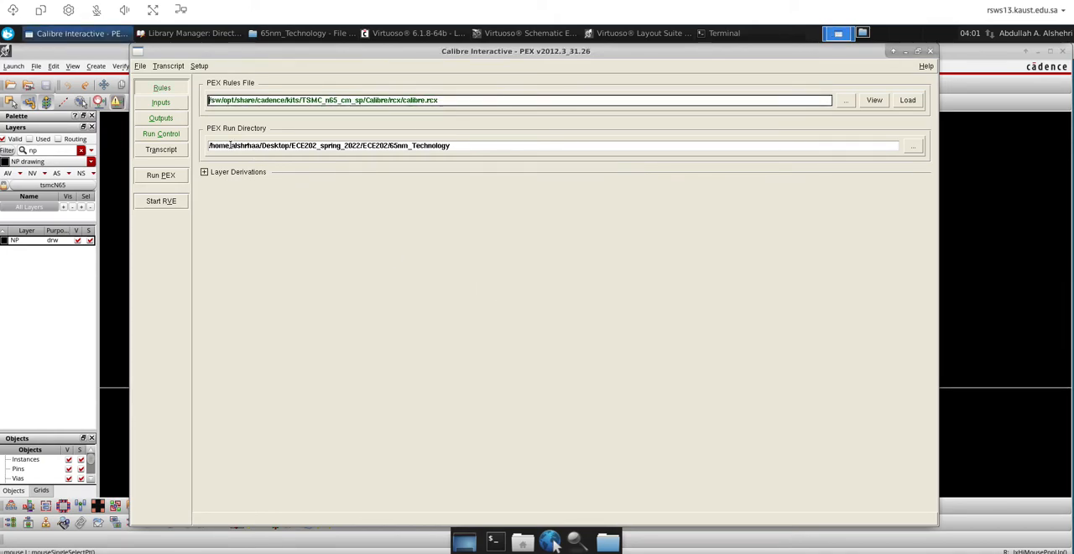
Go to the PEX inputs settings and enable the PEX Options page
{"action": "left_click", "coordinate": [156, 101]}
{"action": "left_click", "coordinate": [199, 65]}
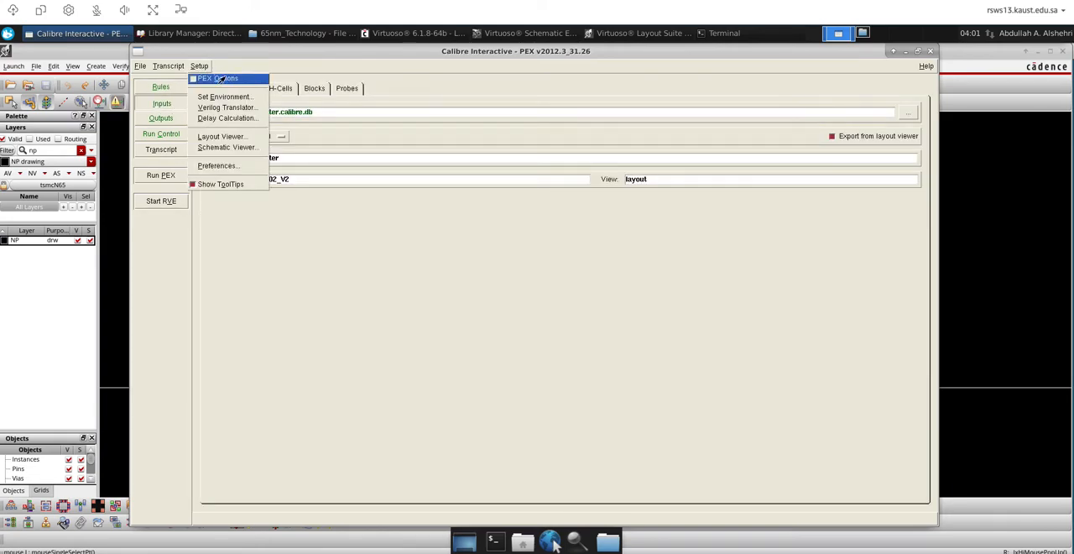
{"action": "left_click", "coordinate": [198, 75]}
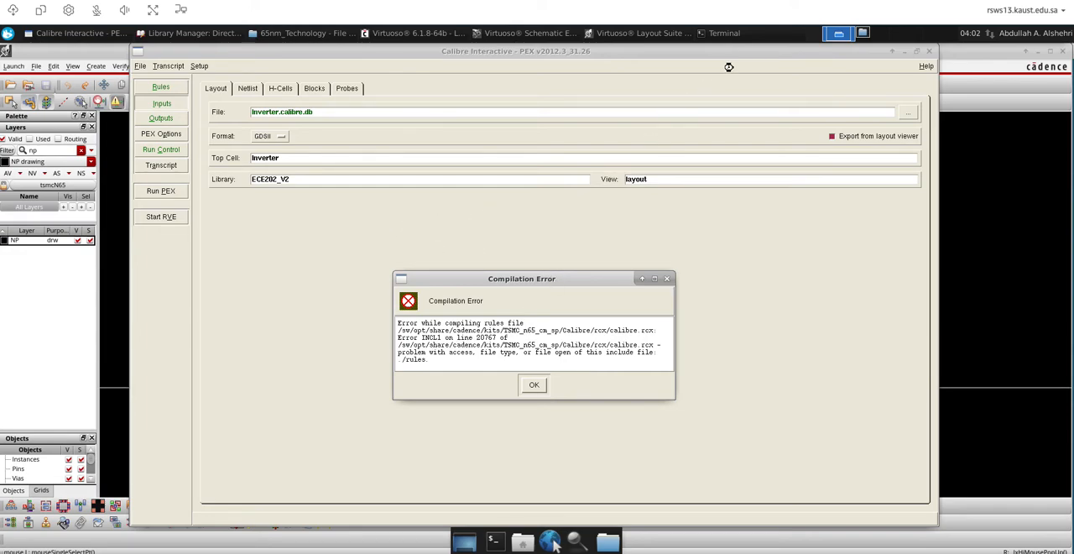
Switch to the file manager workspace and open the root File System in a window beside the 65nm_Technology folder
{"action": "left_click", "coordinate": [864, 33]}
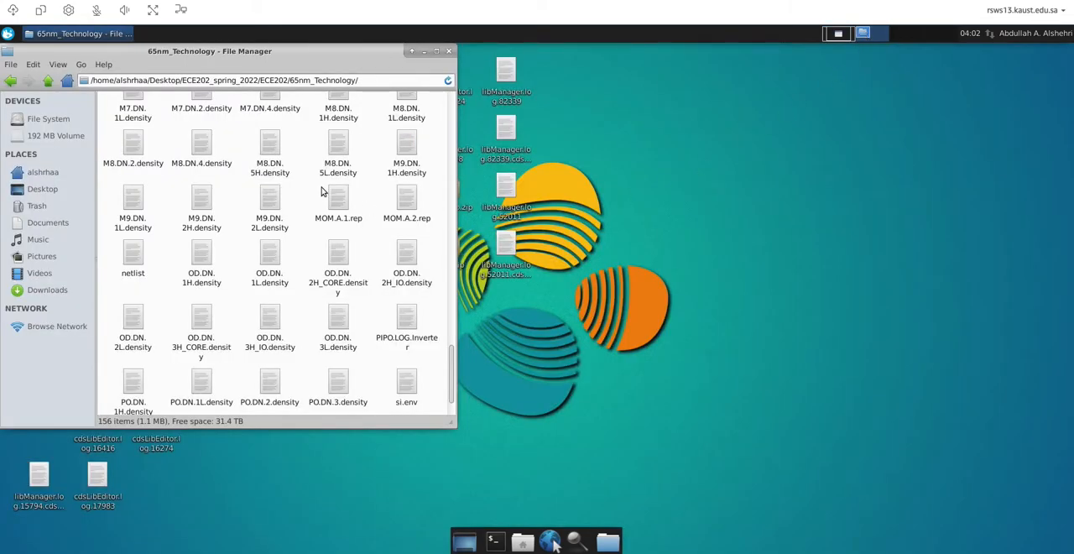
{"action": "left_click_drag", "start_coordinate": [274, 61], "coordinate": [349, 67]}
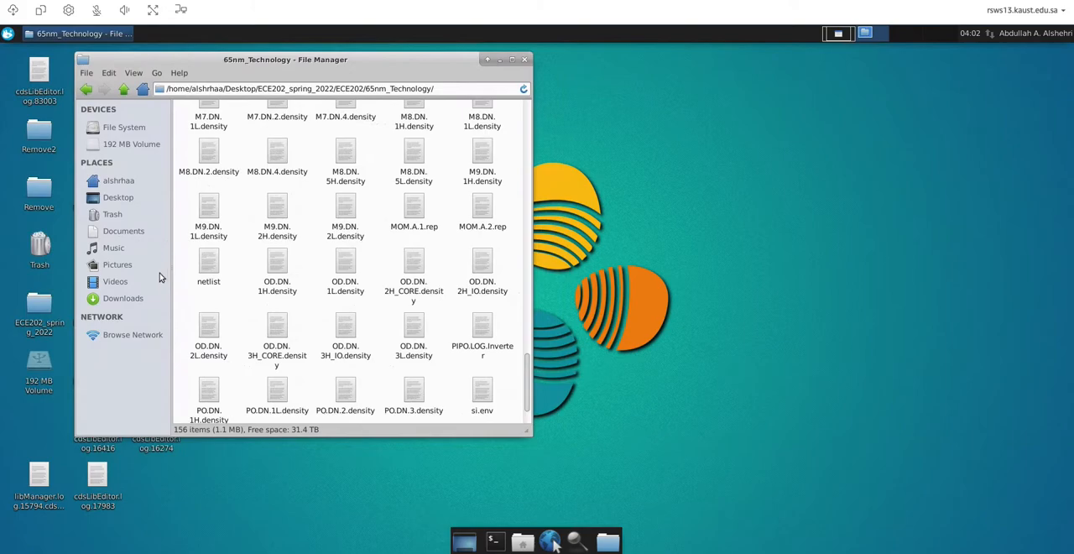
{"action": "left_click", "coordinate": [838, 34]}
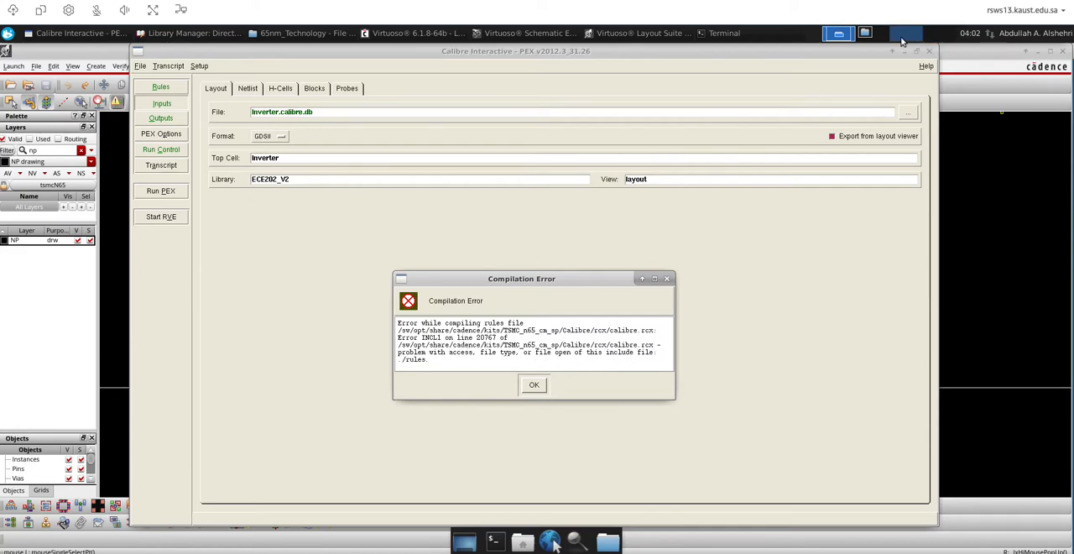
{"action": "left_click", "coordinate": [865, 34]}
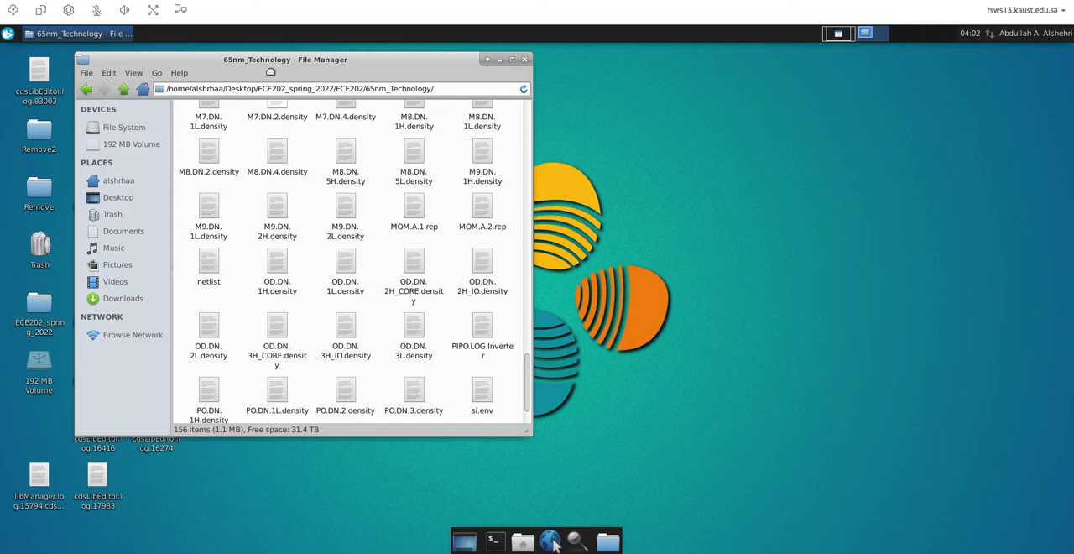
{"action": "left_click_drag", "start_coordinate": [267, 68], "coordinate": [450, 95]}
{"action": "left_click", "coordinate": [89, 77]}
{"action": "double_click", "coordinate": [89, 77]}
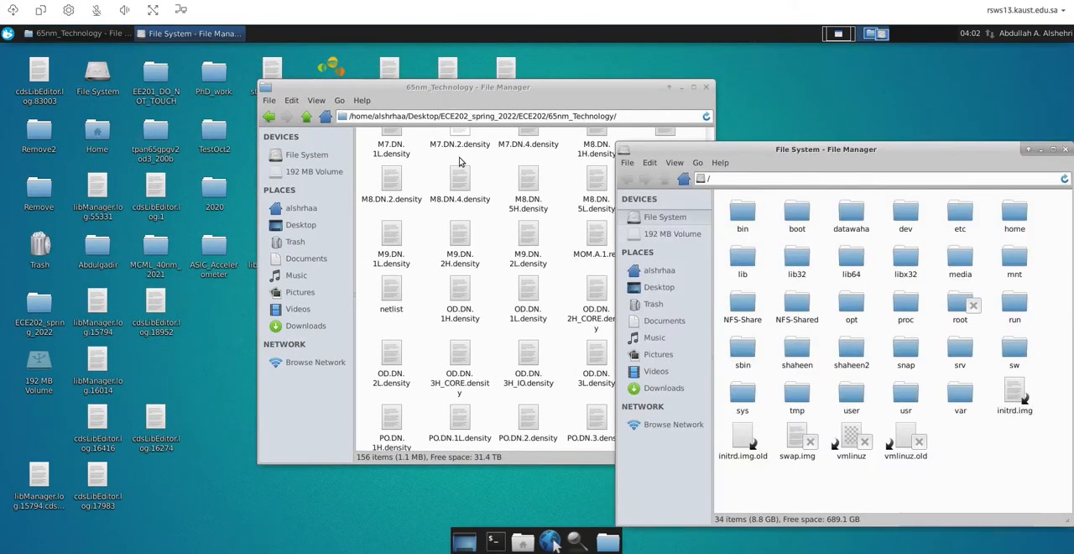
{"action": "left_click_drag", "start_coordinate": [839, 148], "coordinate": [386, 94]}
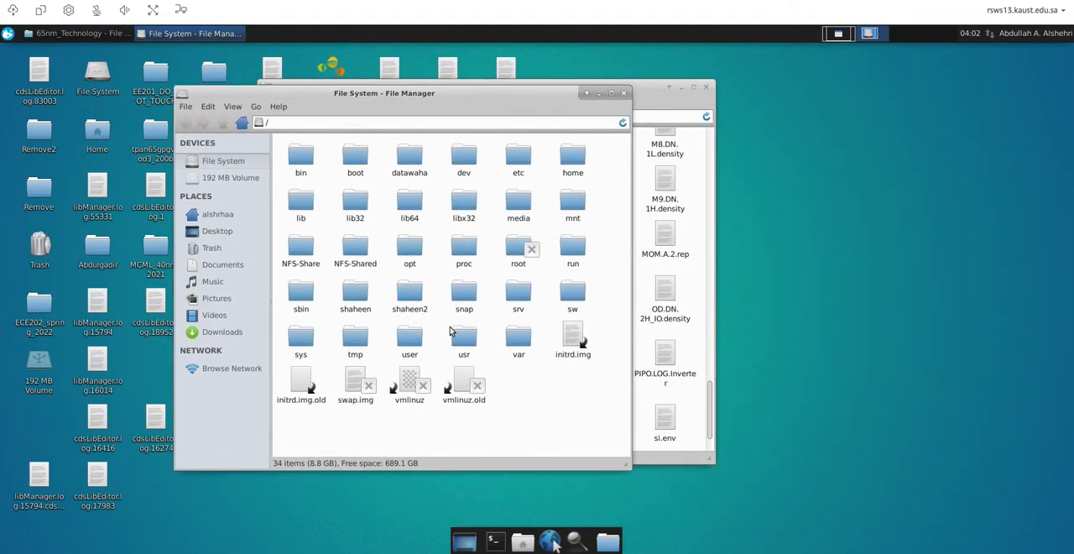
Copy the rules file from /sw/opt/share/cadence/kits/TSMC_n65_cm_sp/Calibre/rcx
{"action": "double_click", "coordinate": [574, 292]}
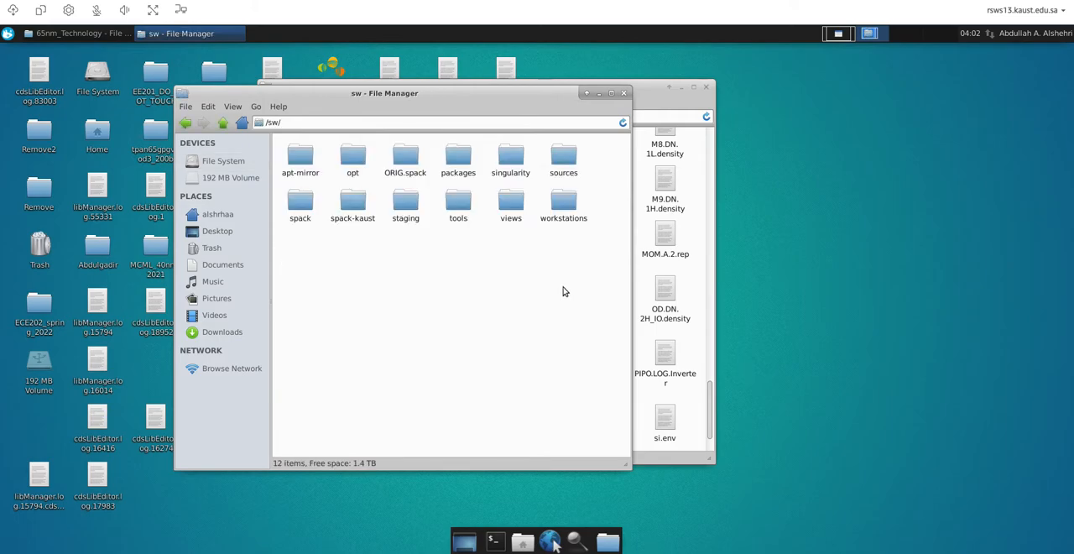
{"action": "double_click", "coordinate": [353, 158]}
{"action": "double_click", "coordinate": [295, 158]}
{"action": "double_click", "coordinate": [295, 159]}
{"action": "double_click", "coordinate": [298, 160]}
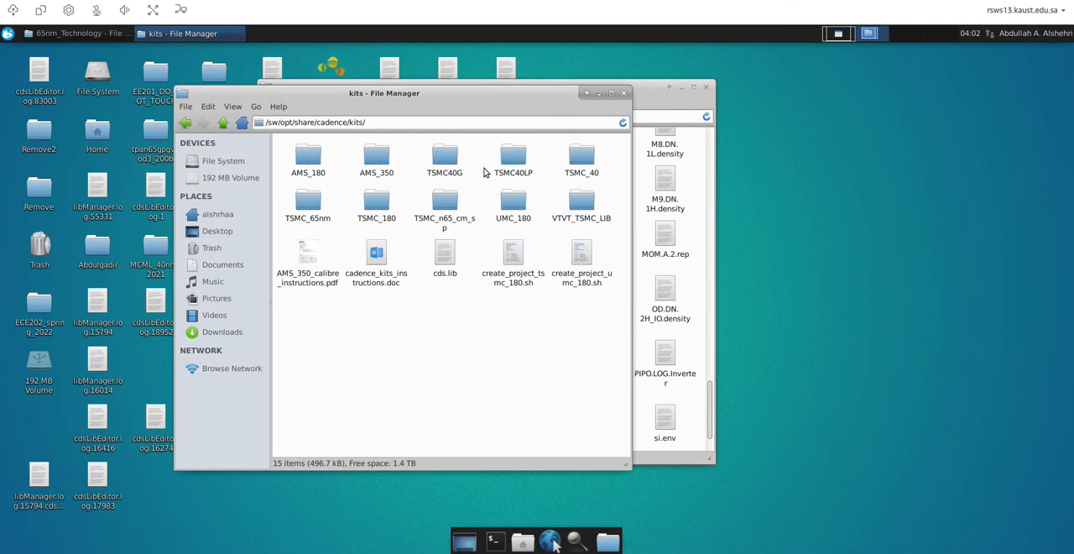
{"action": "double_click", "coordinate": [444, 201]}
{"action": "double_click", "coordinate": [379, 159]}
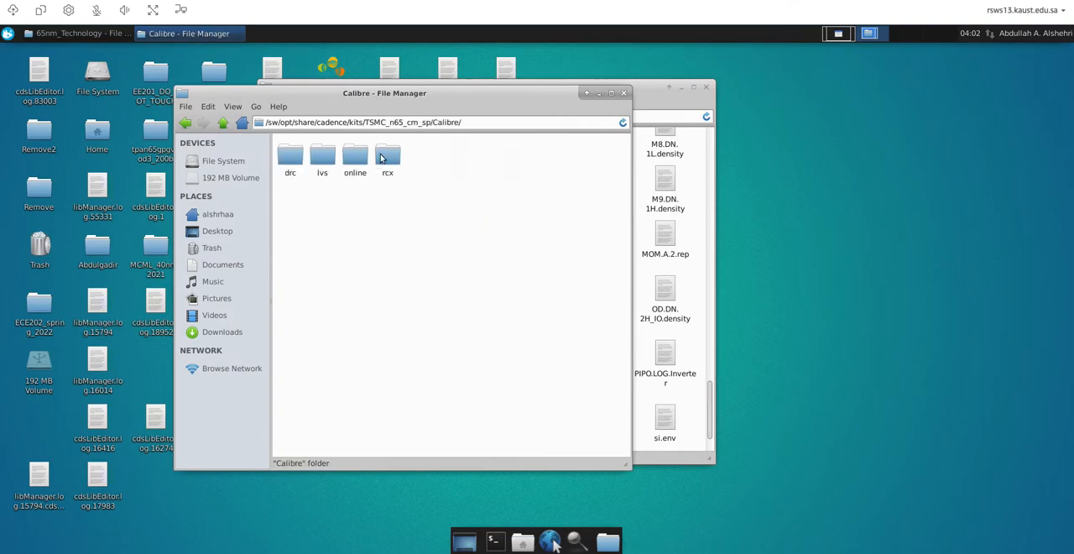
{"action": "double_click", "coordinate": [387, 158]}
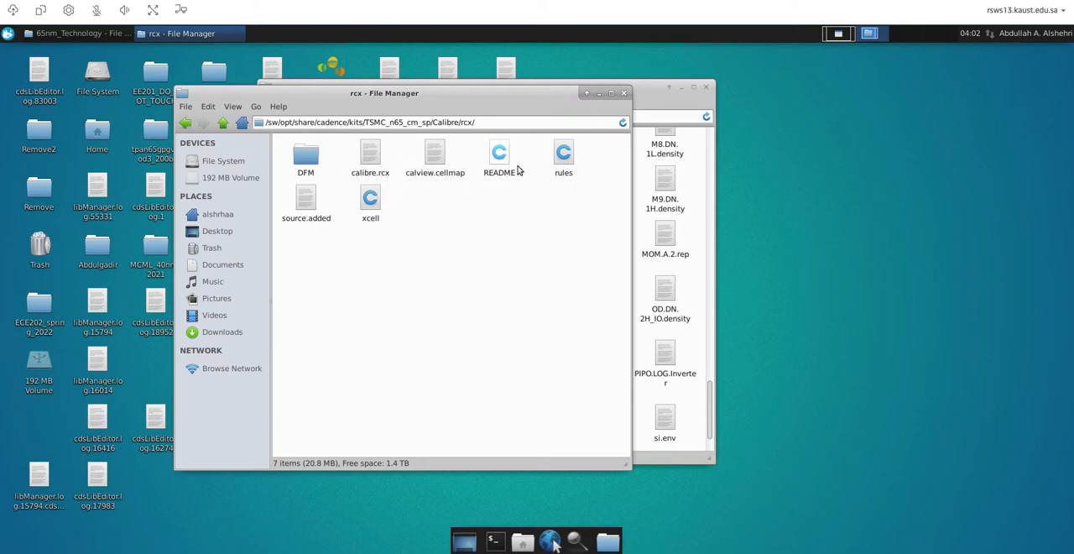
{"action": "right_click", "coordinate": [561, 155]}
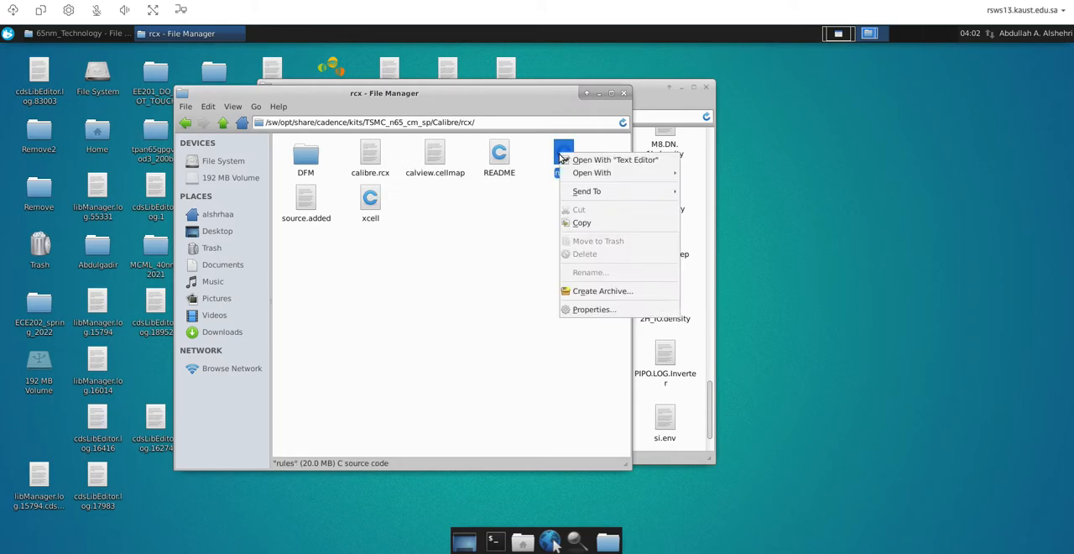
{"action": "left_click", "coordinate": [583, 223]}
Paste the copied rules file into the ECE202 folder that contains 65nm_Technology
{"action": "left_click", "coordinate": [707, 191]}
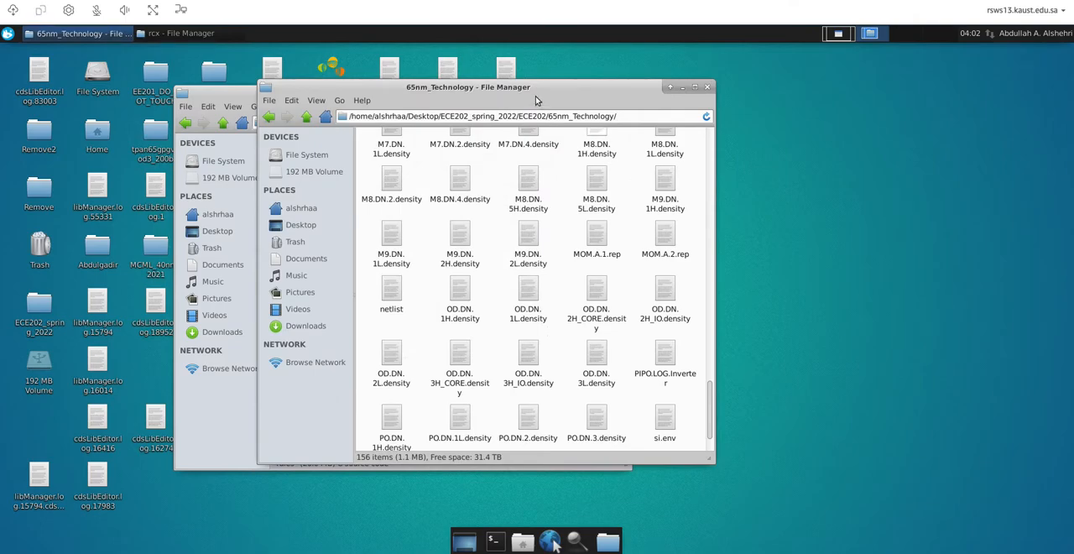
{"action": "left_click_drag", "start_coordinate": [570, 89], "coordinate": [621, 94]}
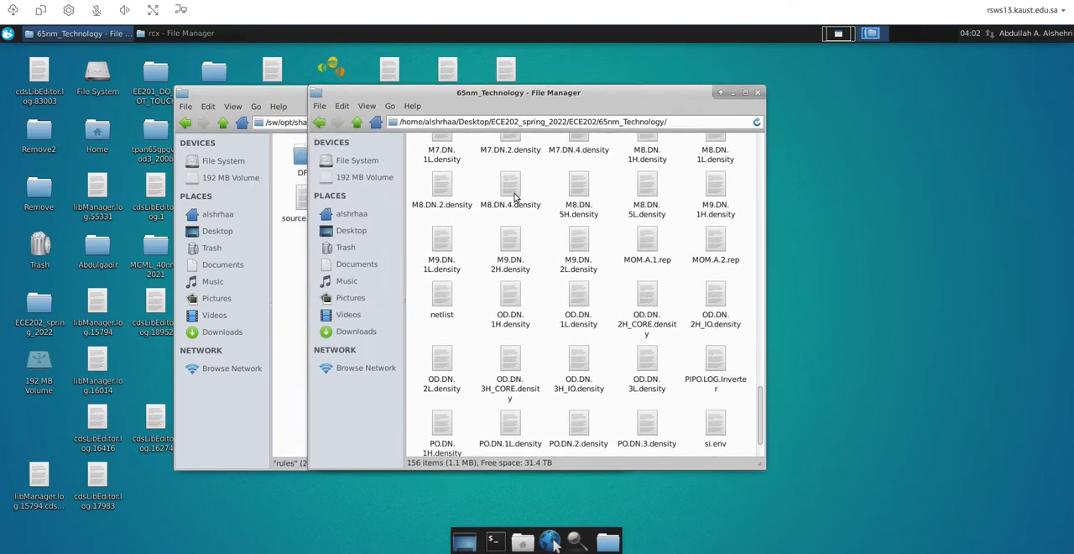
{"action": "scroll", "coordinate": [613, 186], "scroll_direction": "up", "scroll_amount": 2}
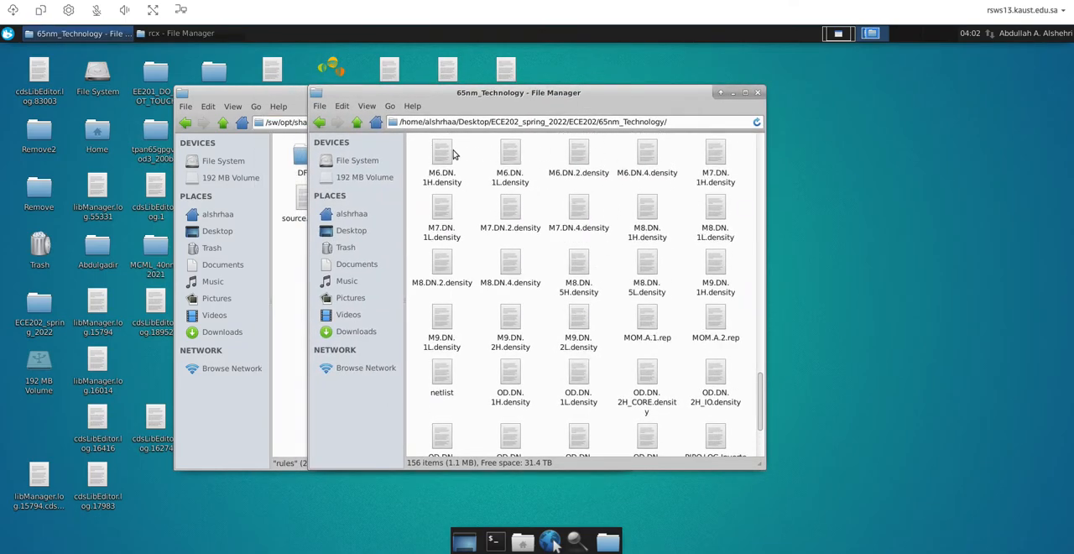
{"action": "left_click", "coordinate": [319, 122]}
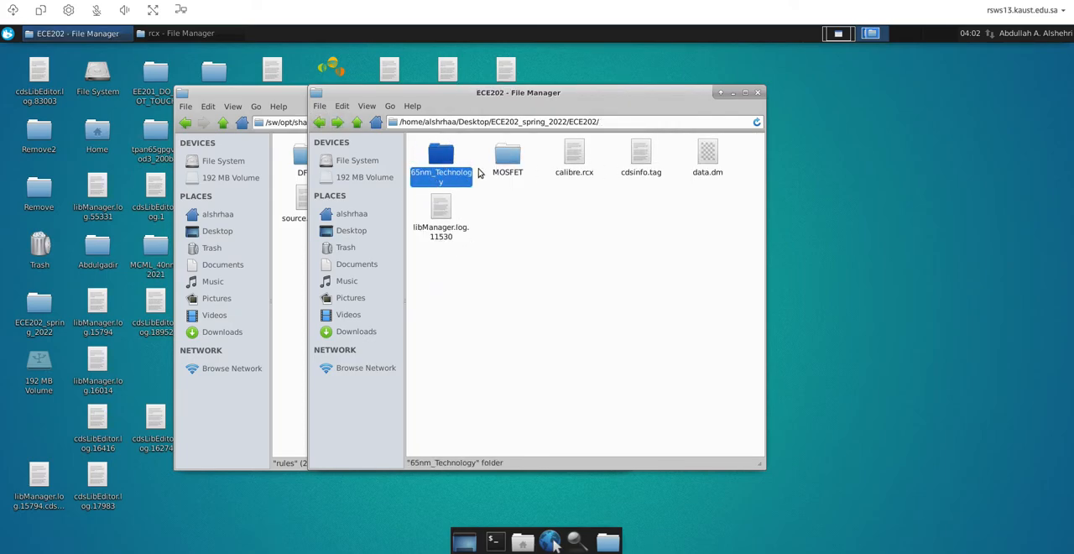
{"action": "double_click", "coordinate": [443, 161]}
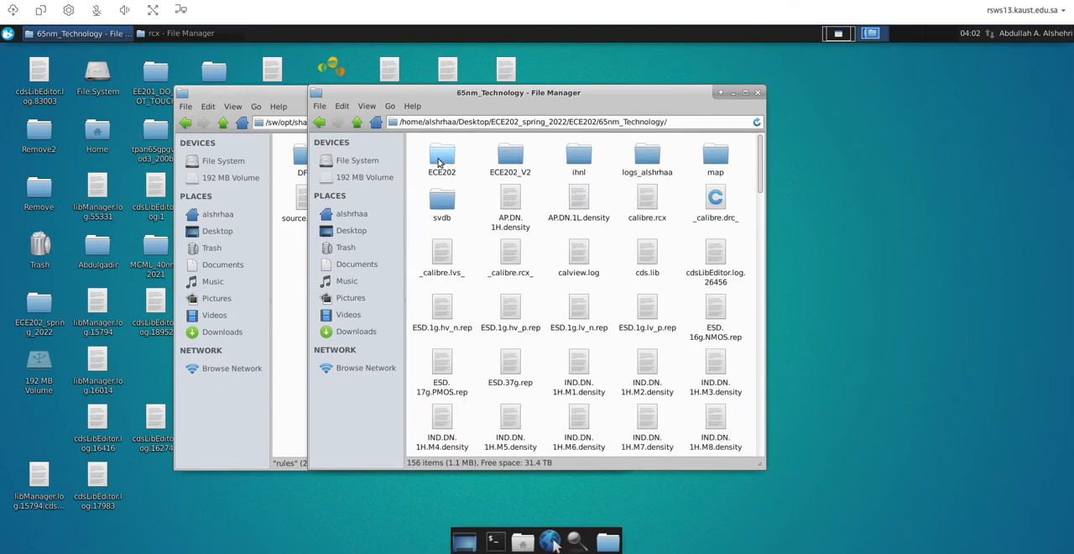
{"action": "left_click", "coordinate": [319, 123]}
{"action": "right_click", "coordinate": [565, 284]}
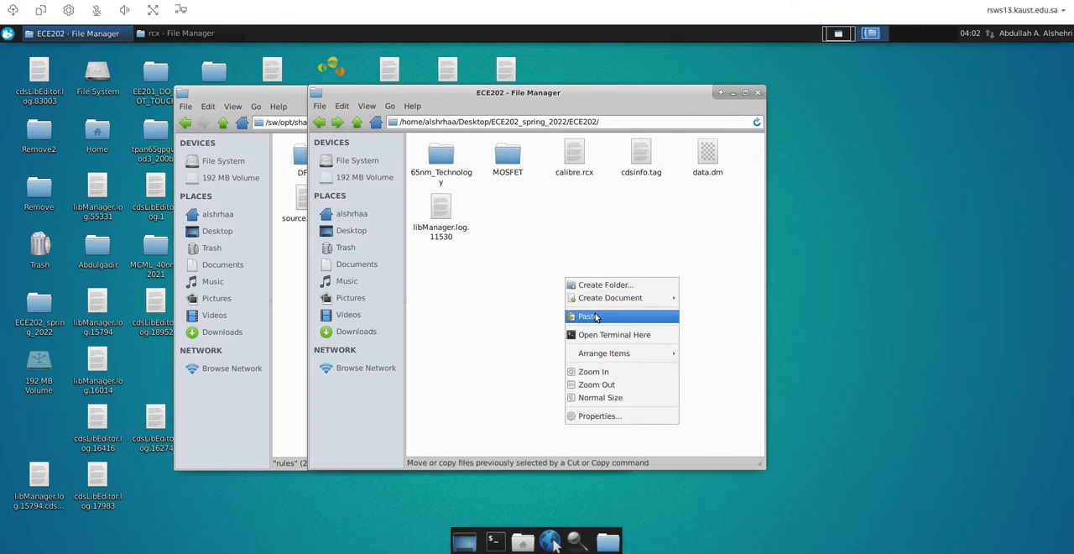
{"action": "left_click", "coordinate": [600, 316]}
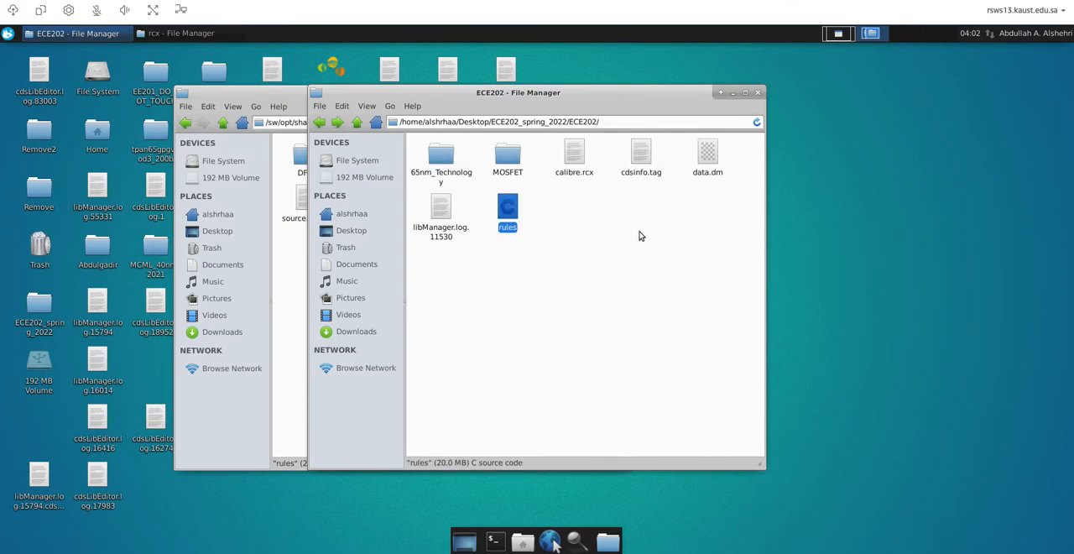
Return to the PEX workspace, dismiss the compilation error, and turn the PEX Options page off and on again
{"action": "left_click", "coordinate": [837, 33]}
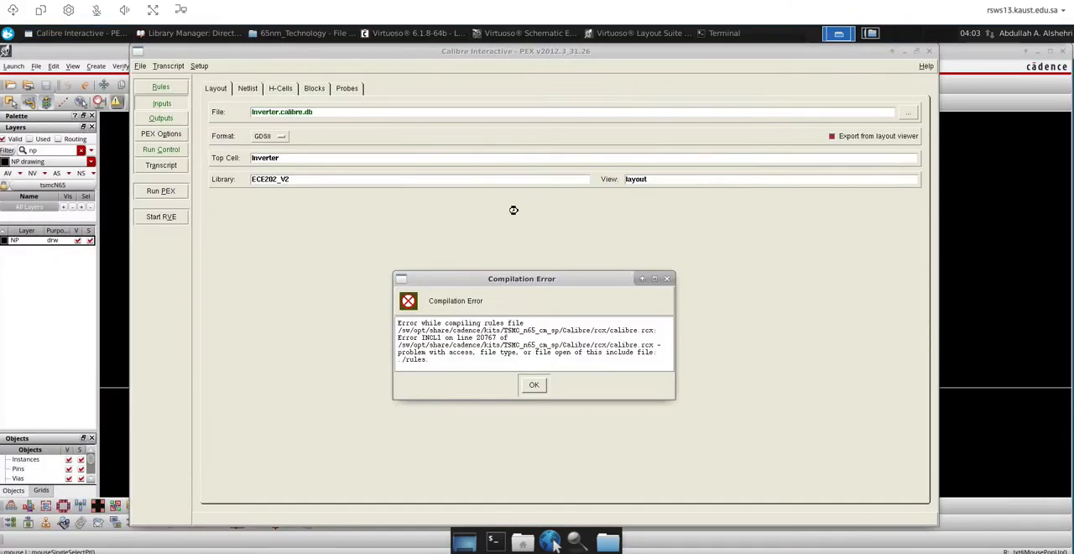
{"action": "left_click", "coordinate": [537, 384]}
{"action": "left_click", "coordinate": [161, 86]}
{"action": "left_click", "coordinate": [199, 65]}
{"action": "left_click", "coordinate": [201, 76]}
{"action": "left_click", "coordinate": [199, 66]}
{"action": "left_click", "coordinate": [203, 76]}
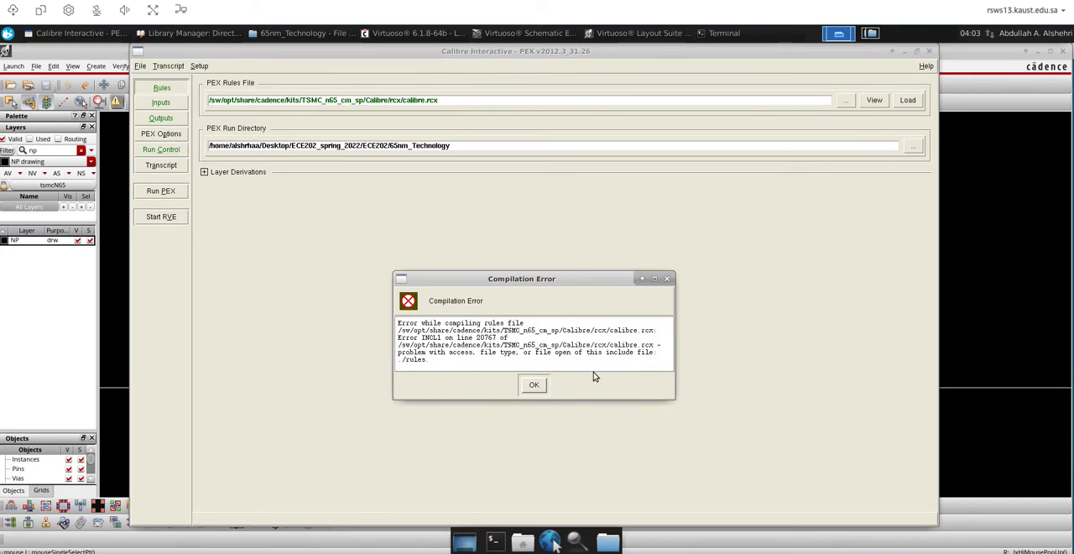
Dismiss the repeated compilation error and cancel saving the PEX settings to a runset while closing the PEX window
{"action": "left_click", "coordinate": [668, 281]}
{"action": "left_click", "coordinate": [929, 51]}
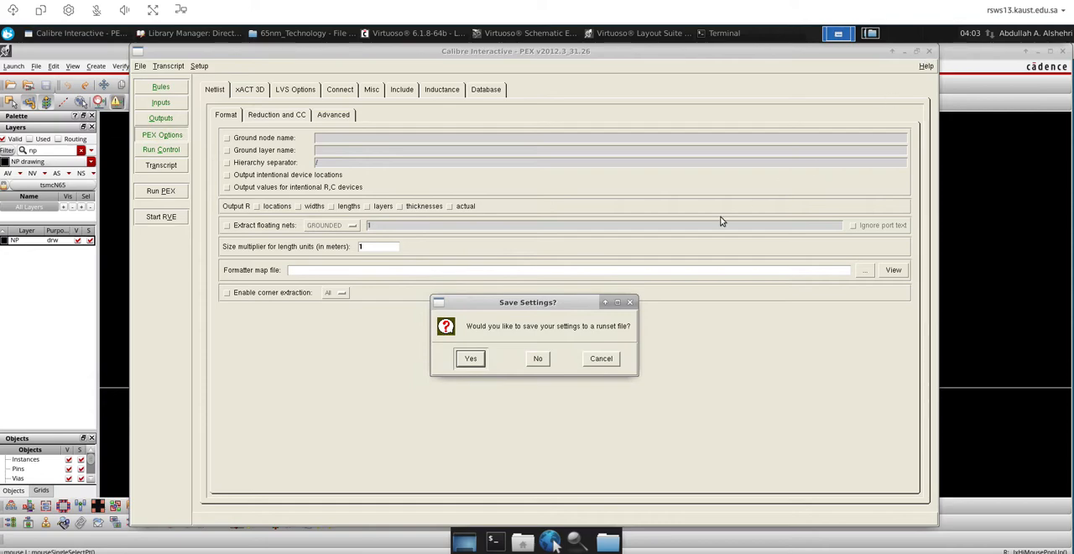
{"action": "key", "text": "Return"}
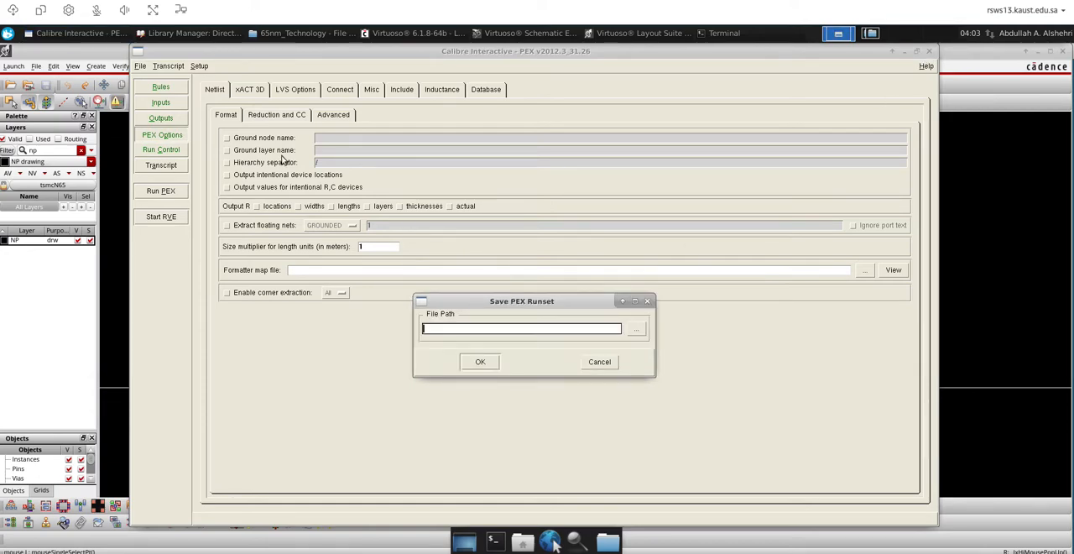
{"action": "left_click", "coordinate": [599, 362]}
Copy the full calibre.rcx path from the PEX Rules File setting
{"action": "left_click", "coordinate": [162, 87]}
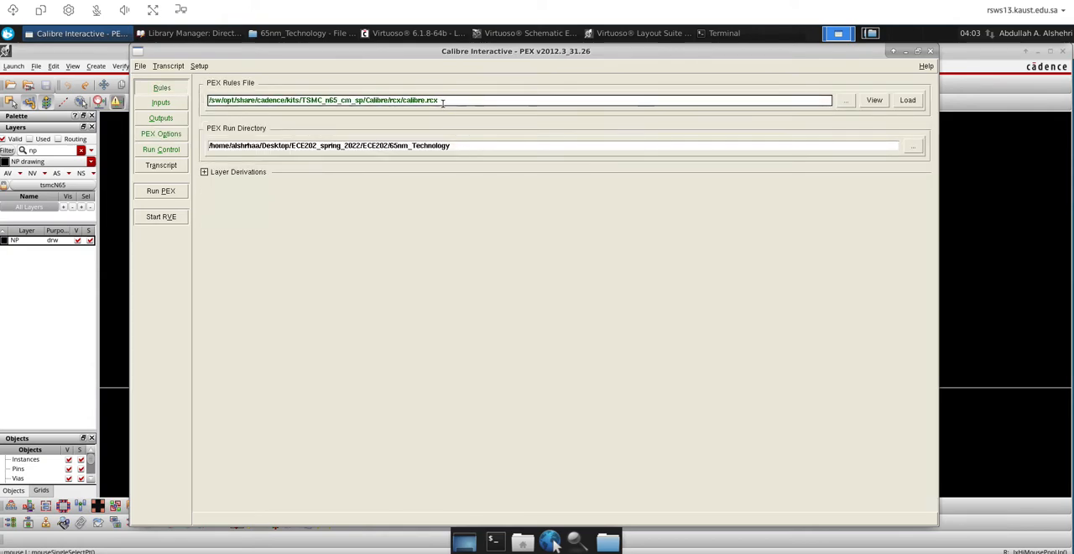
{"action": "left_click_drag", "start_coordinate": [399, 97], "coordinate": [182, 98]}
{"action": "right_click", "coordinate": [227, 101]}
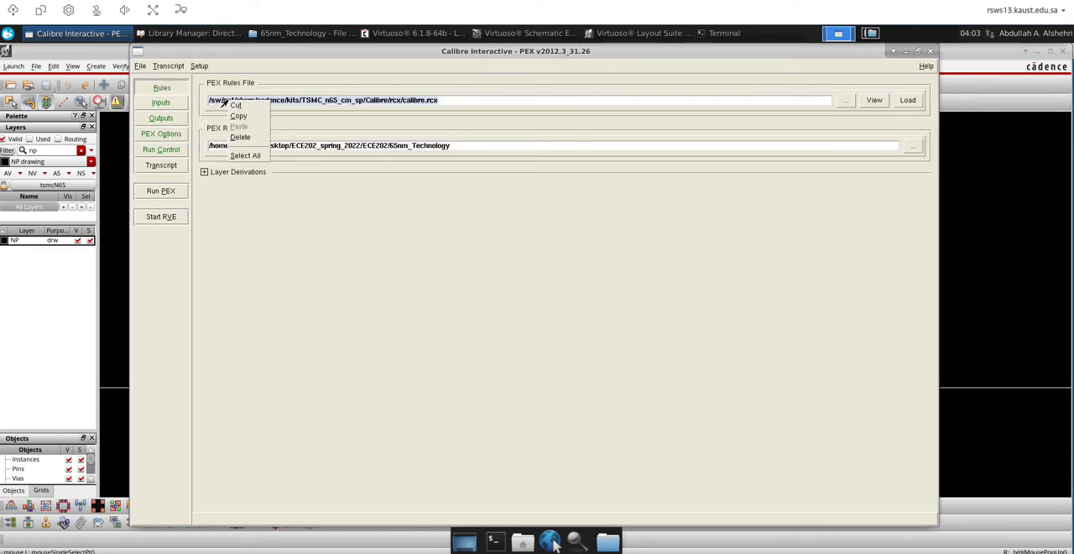
{"action": "left_click", "coordinate": [238, 117]}
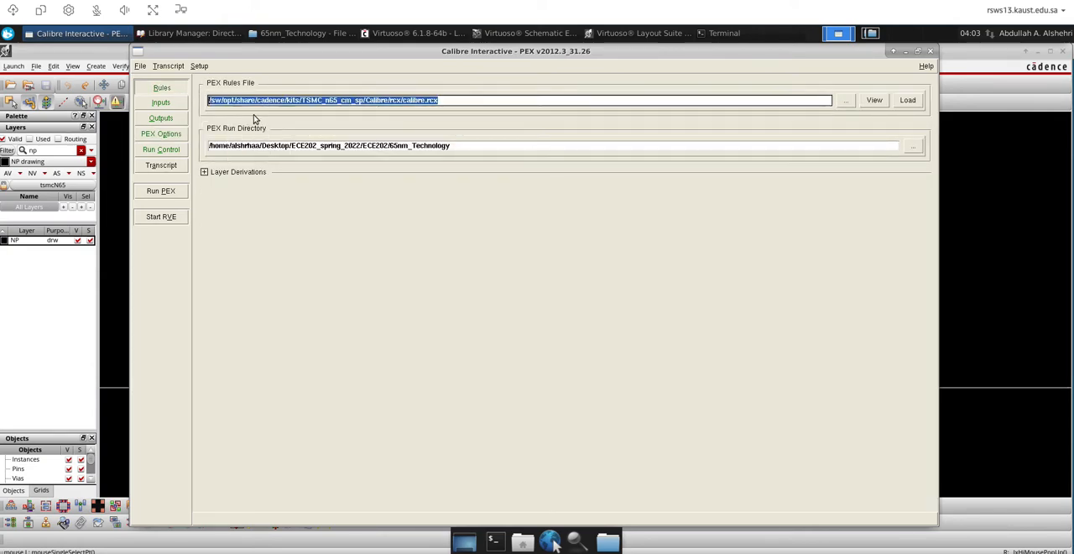
Close PEX without saving its settings and relaunch it from the Inverter layout without loading a runset
{"action": "left_click", "coordinate": [929, 55]}
{"action": "left_click", "coordinate": [537, 358]}
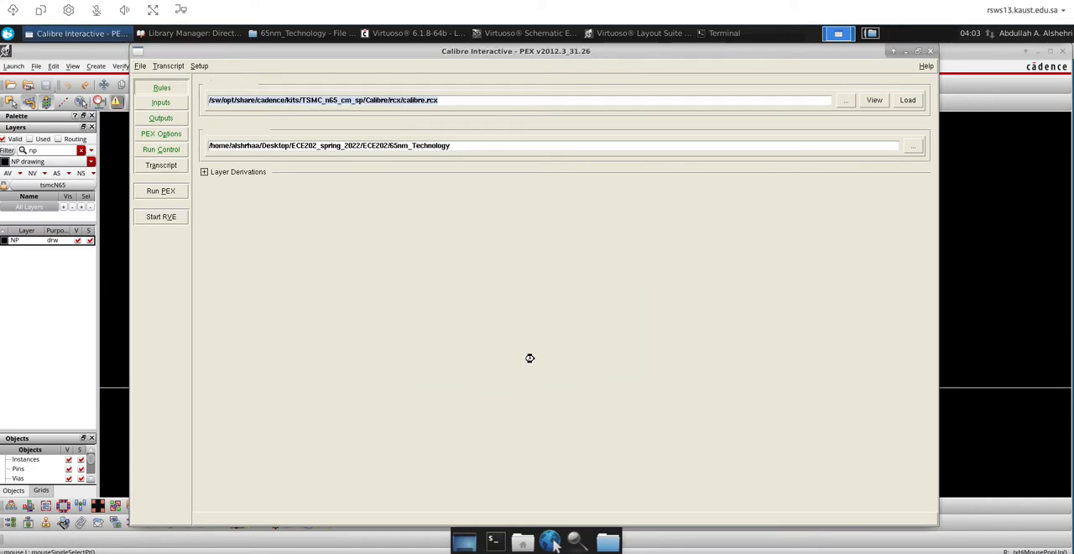
{"action": "left_click", "coordinate": [540, 215]}
{"action": "left_click", "coordinate": [377, 67]}
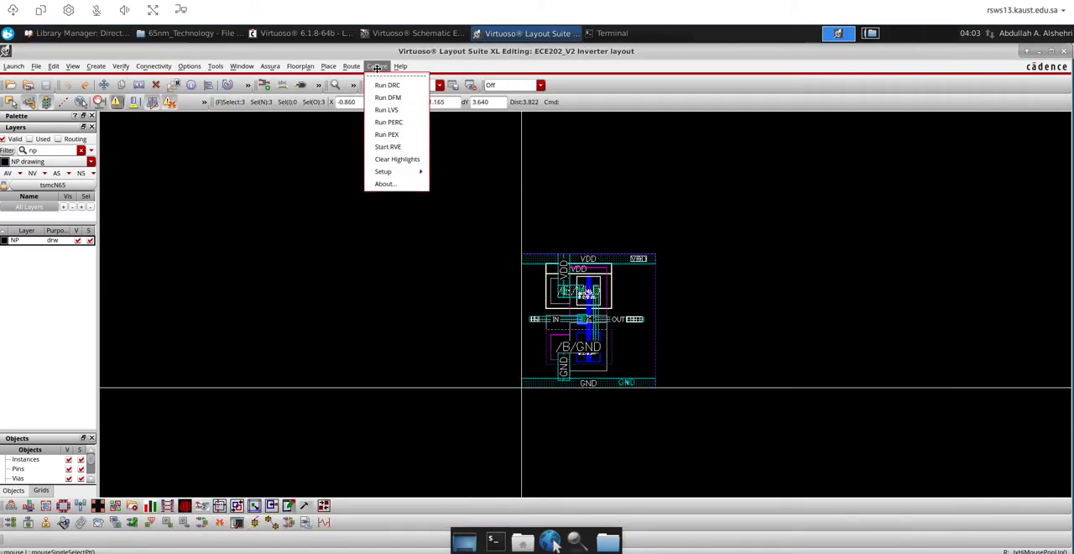
{"action": "left_click", "coordinate": [390, 135]}
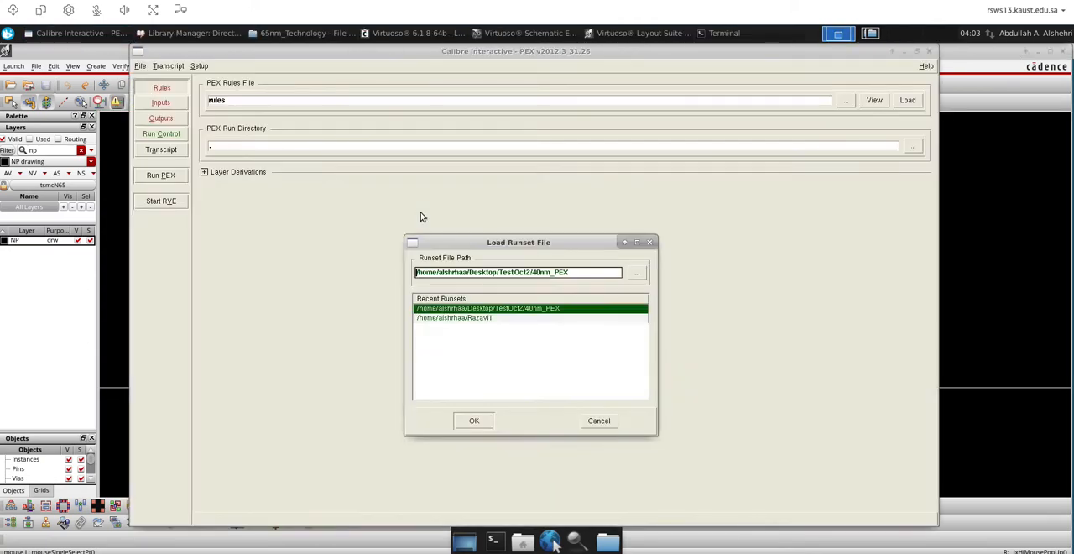
{"action": "left_click", "coordinate": [595, 421]}
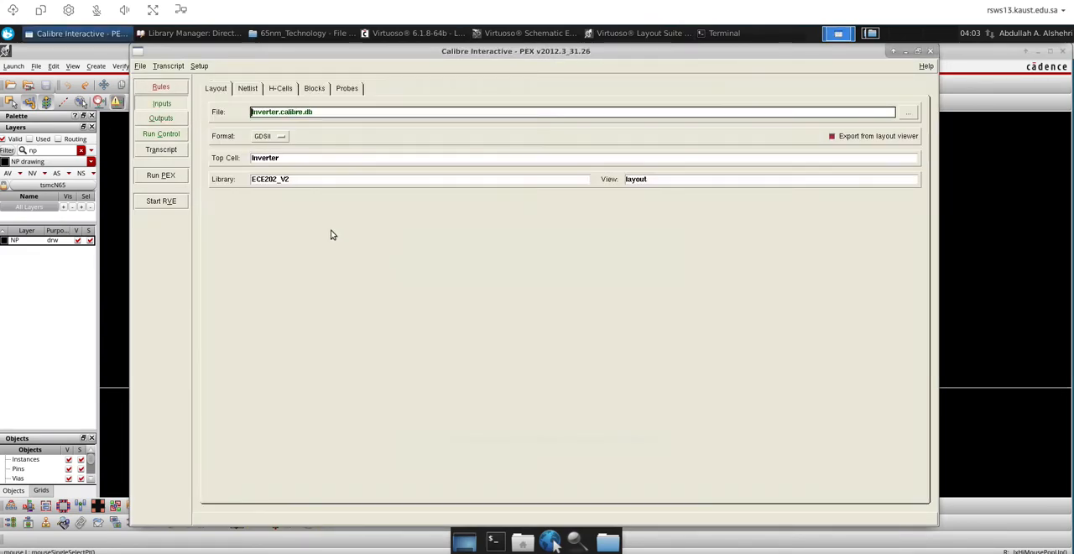
Clear the PEX rules file path, try to paste the copied path, and open the rules file chooser
{"action": "left_click", "coordinate": [166, 88]}
{"action": "left_click_drag", "start_coordinate": [244, 101], "coordinate": [180, 101]}
{"action": "key", "text": "BackSpace"}
{"action": "right_click", "coordinate": [254, 107]}
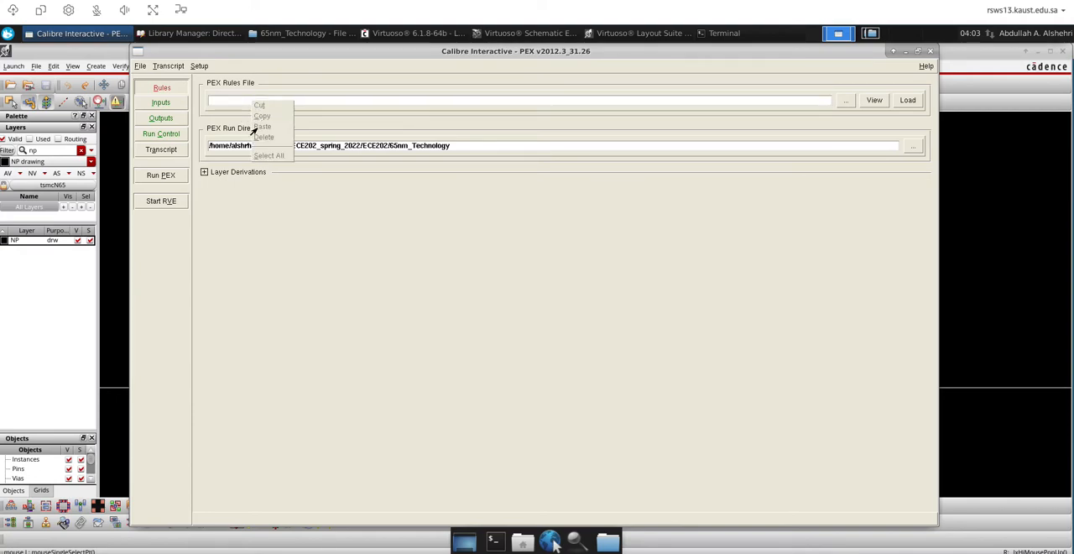
{"action": "left_click", "coordinate": [313, 102]}
{"action": "right_click", "coordinate": [306, 104]}
{"action": "left_click", "coordinate": [422, 199]}
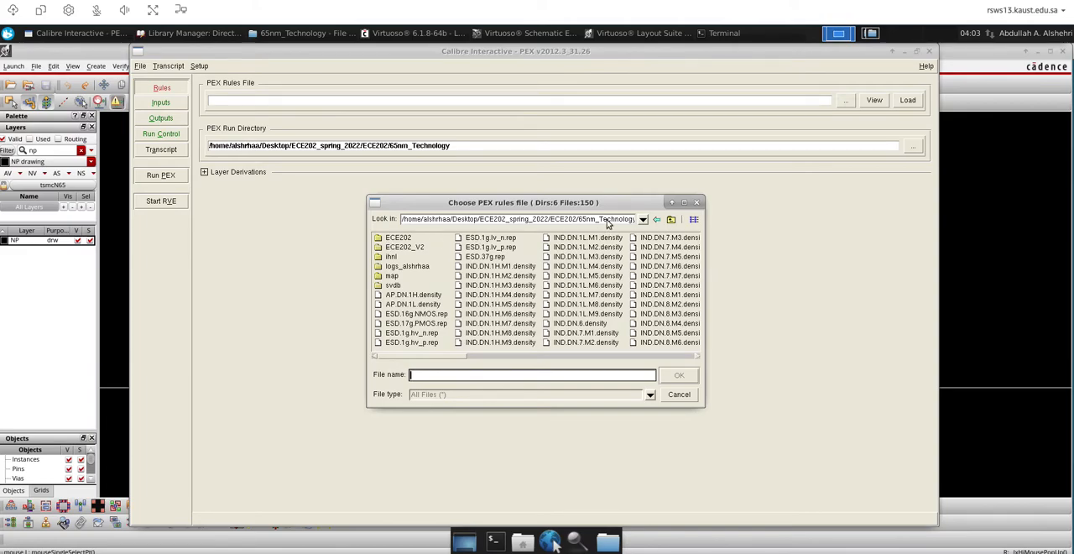
Switch to the file manager workspace and try to copy the /sw/opt/share/cadence/kits/TSMC_n65_cm_sp/Calibre/rcx folder path
{"action": "double_click", "coordinate": [607, 219]}
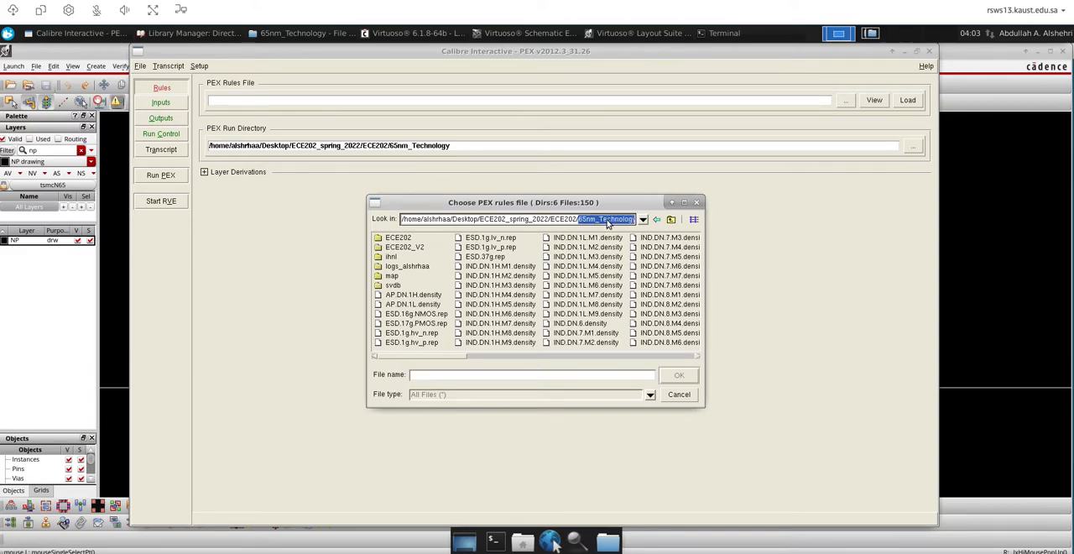
{"action": "left_click", "coordinate": [870, 33]}
{"action": "left_click", "coordinate": [259, 101]}
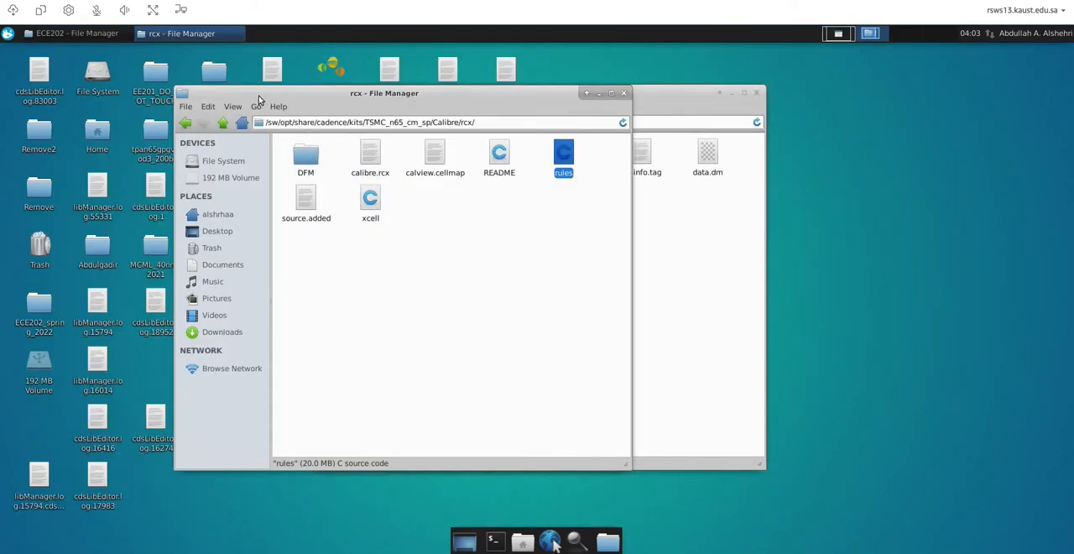
{"action": "left_click", "coordinate": [473, 122]}
{"action": "left_click_drag", "start_coordinate": [473, 123], "coordinate": [346, 123]}
{"action": "left_click", "coordinate": [494, 123]}
{"action": "type", "text": "/"}
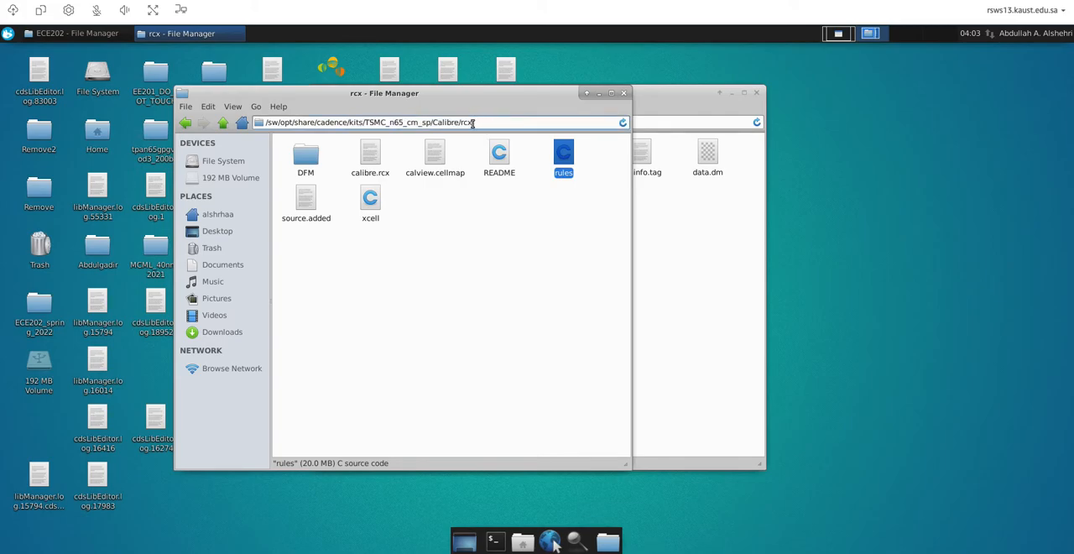
{"action": "left_click_drag", "start_coordinate": [471, 122], "coordinate": [450, 123]}
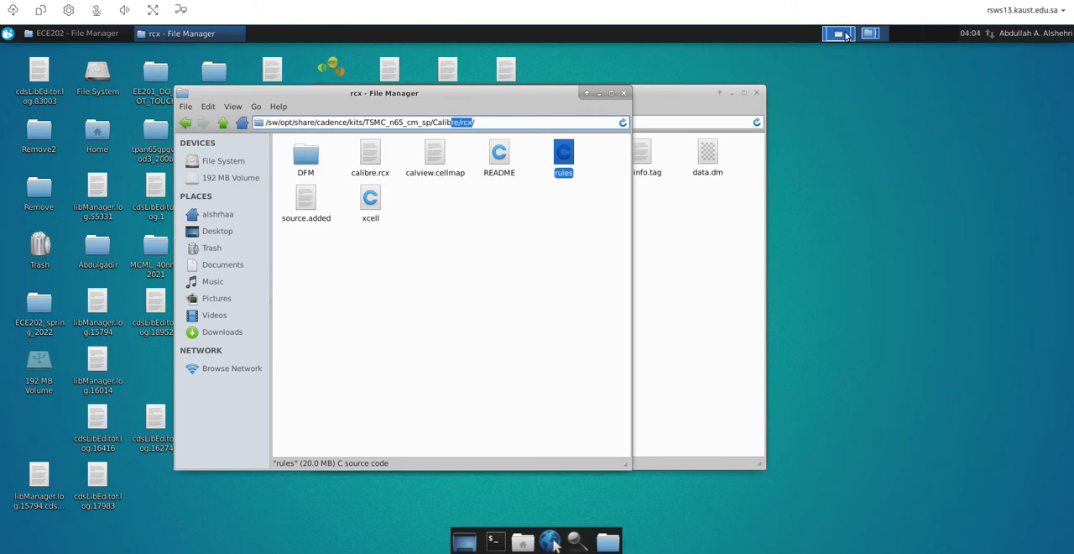
Return to the PEX rules file chooser and browse from the root directory to /sw/opt/share/cadence/kits
{"action": "left_click", "coordinate": [842, 35]}
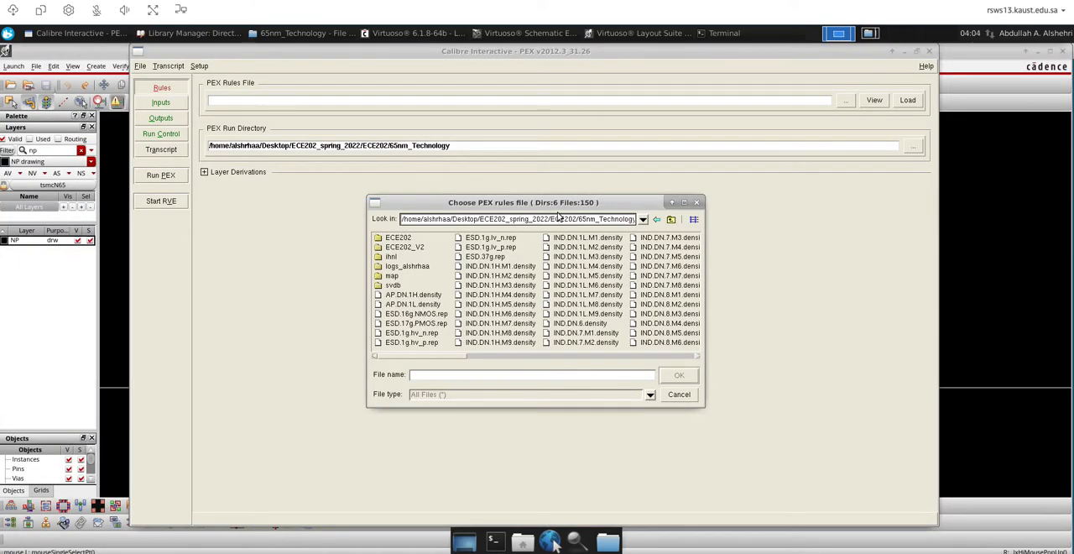
{"action": "triple_click", "coordinate": [577, 220]}
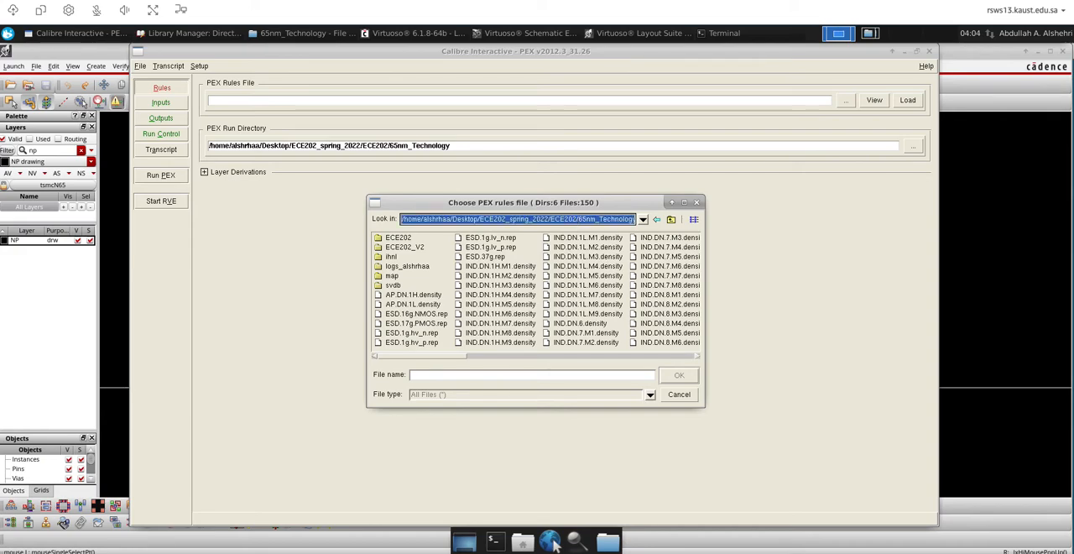
{"action": "type", "text": "/"}
{"action": "key", "text": "Return"}
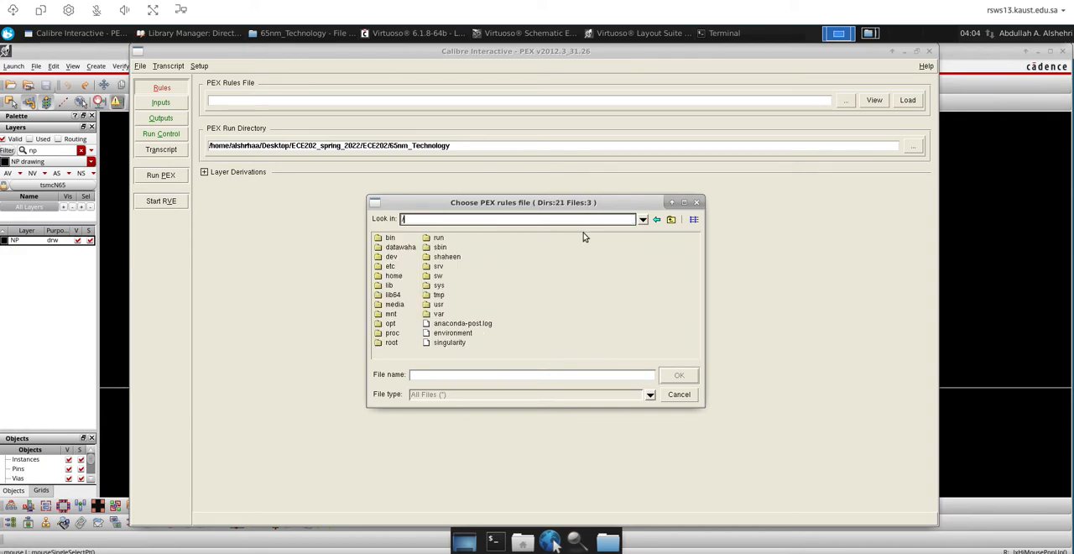
{"action": "double_click", "coordinate": [436, 276]}
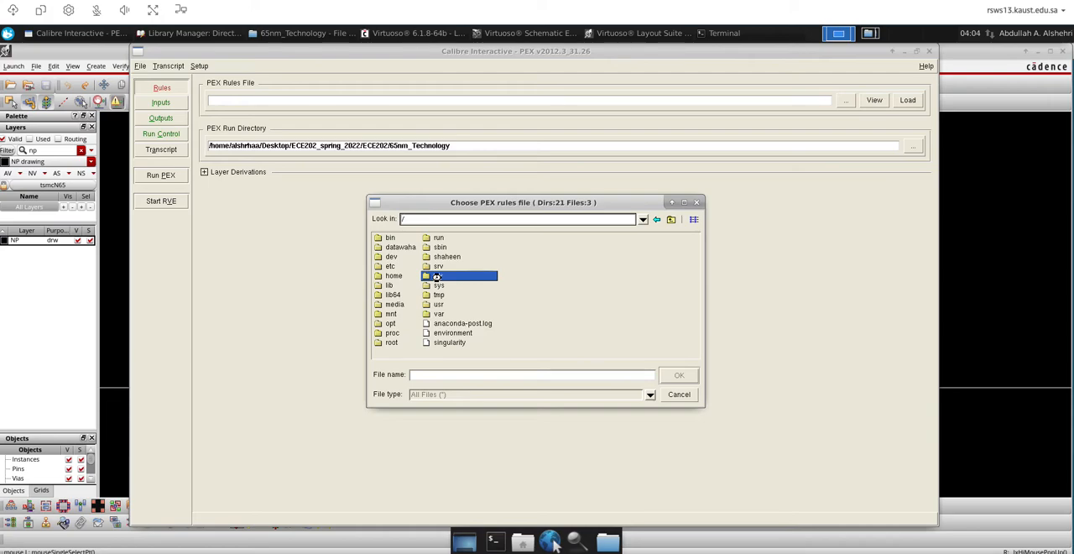
{"action": "double_click", "coordinate": [374, 256]}
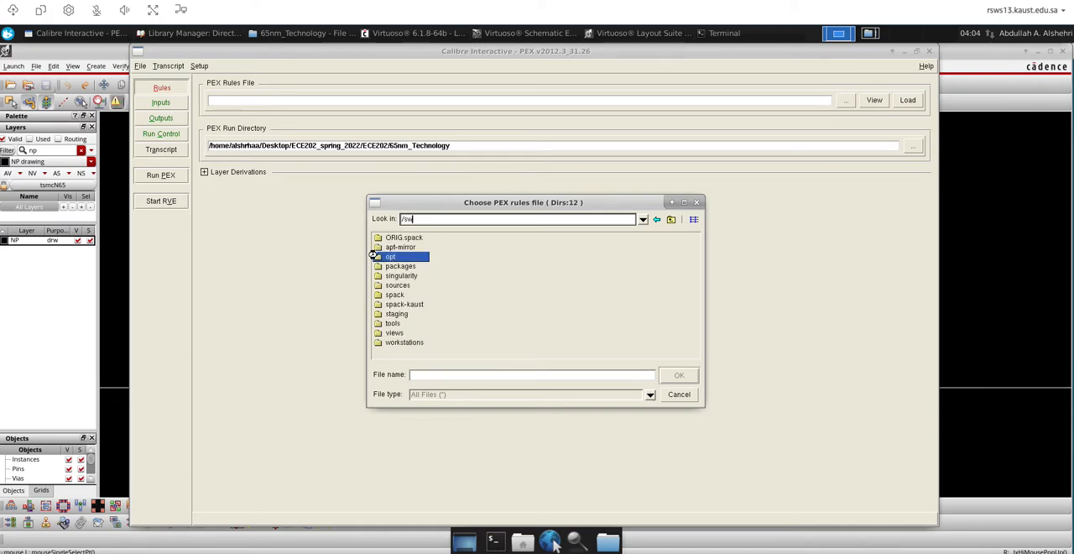
{"action": "double_click", "coordinate": [375, 238]}
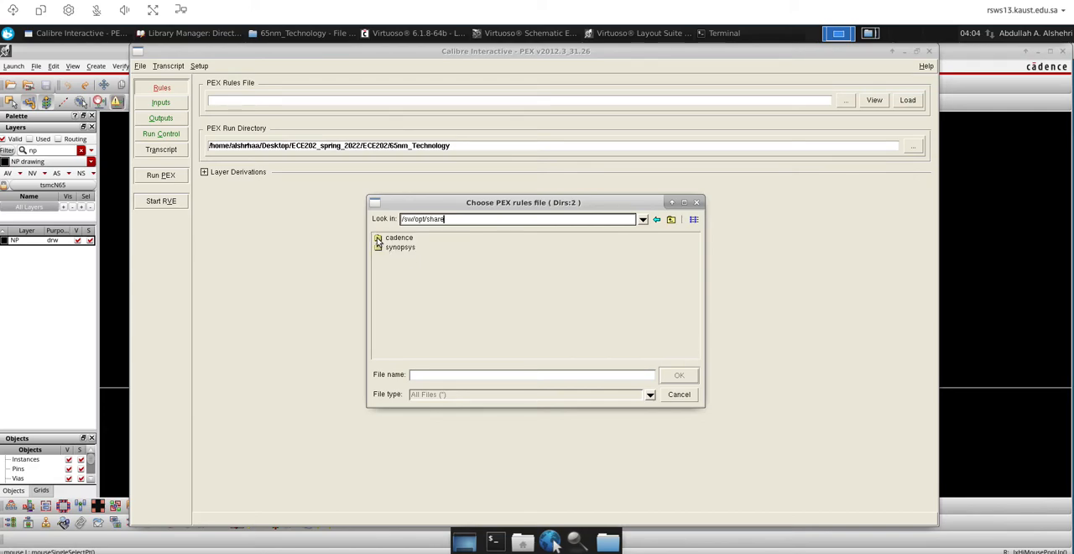
{"action": "double_click", "coordinate": [378, 239]}
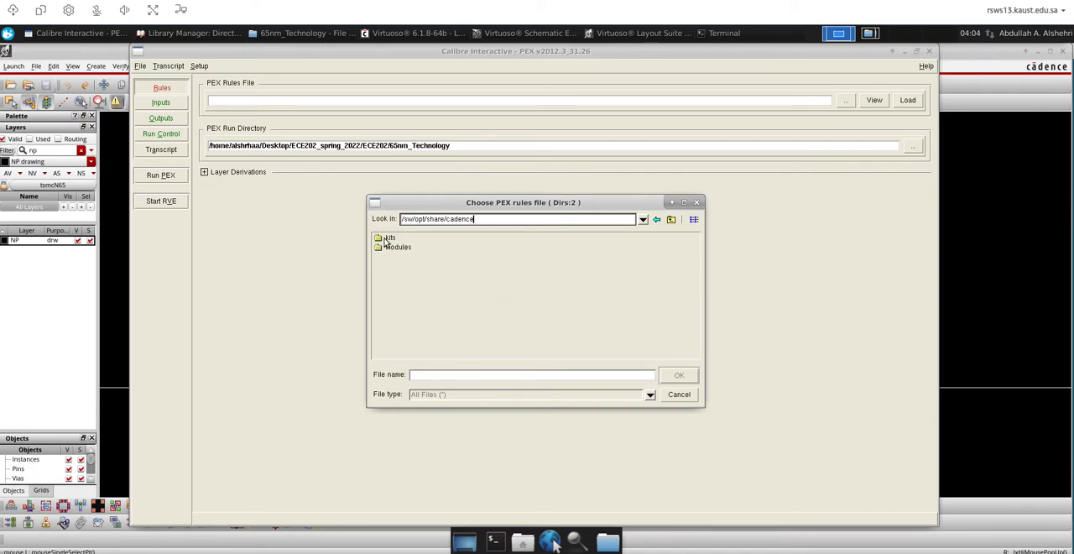
{"action": "double_click", "coordinate": [387, 239]}
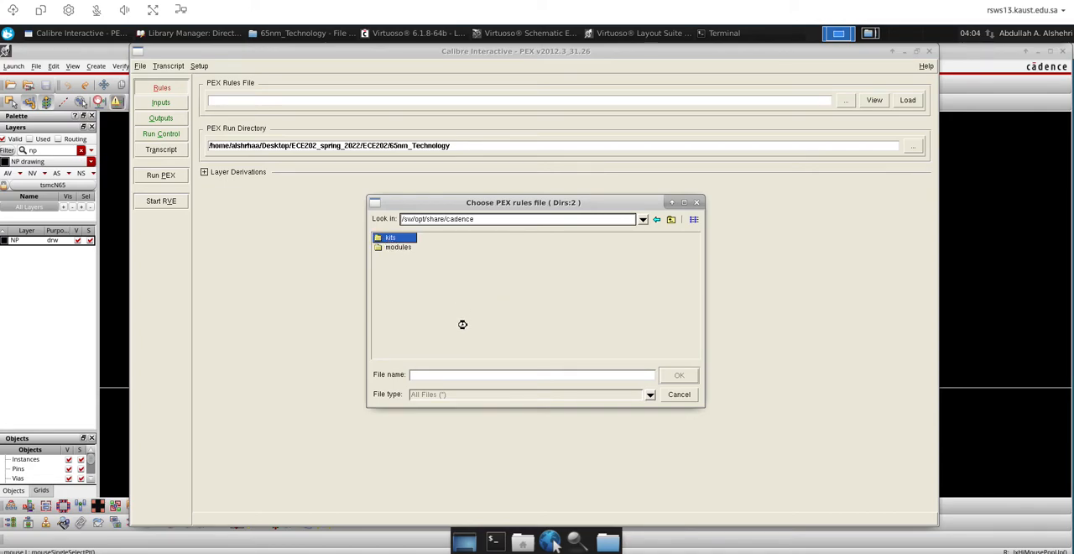
Choose calibre.rcx from TSMC_n65_cm_sp/Calibre/rcx as the PEX rules file
{"action": "left_click", "coordinate": [422, 307]}
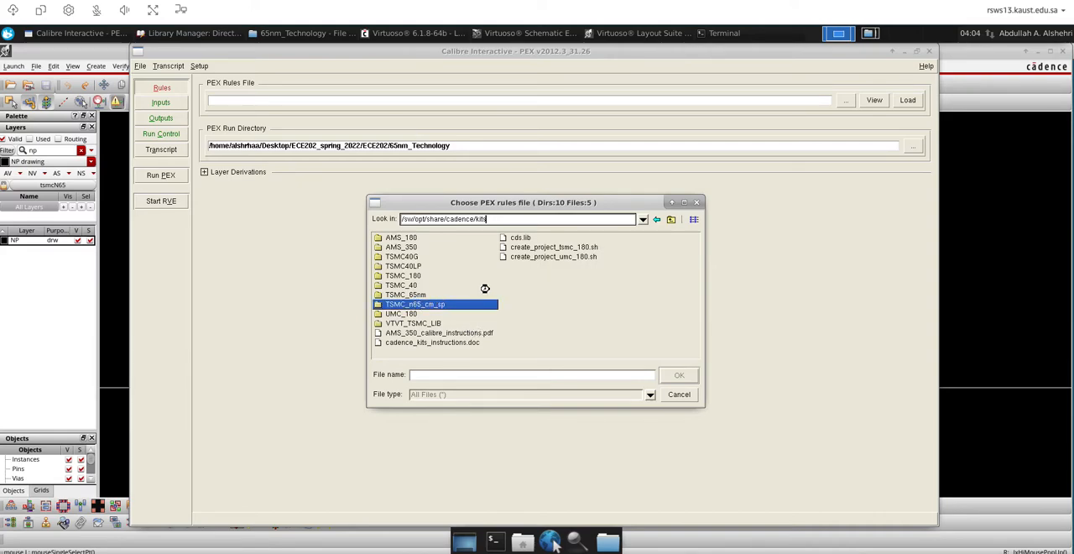
{"action": "double_click", "coordinate": [408, 258]}
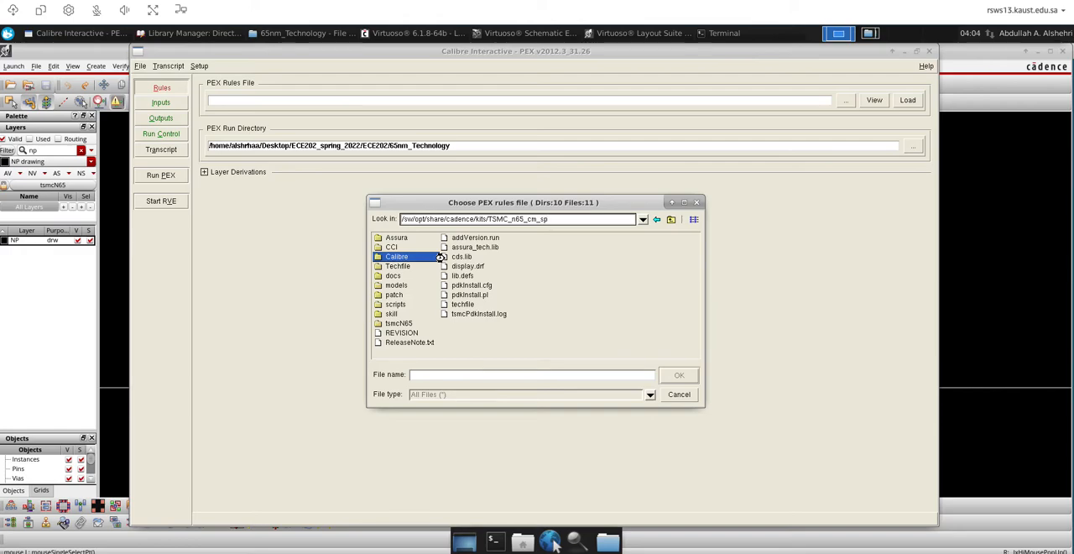
{"action": "double_click", "coordinate": [390, 268]}
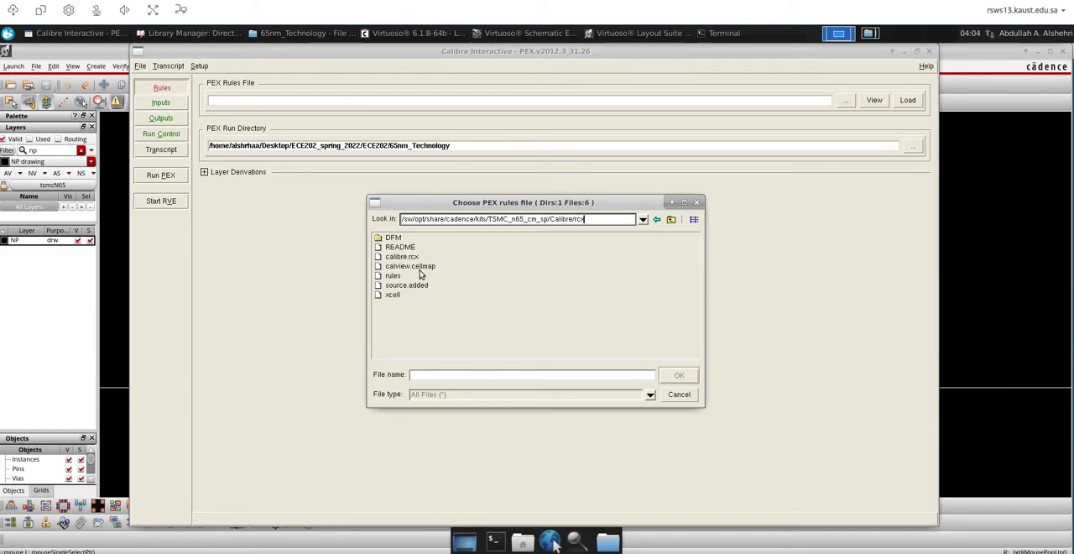
{"action": "left_click", "coordinate": [408, 258]}
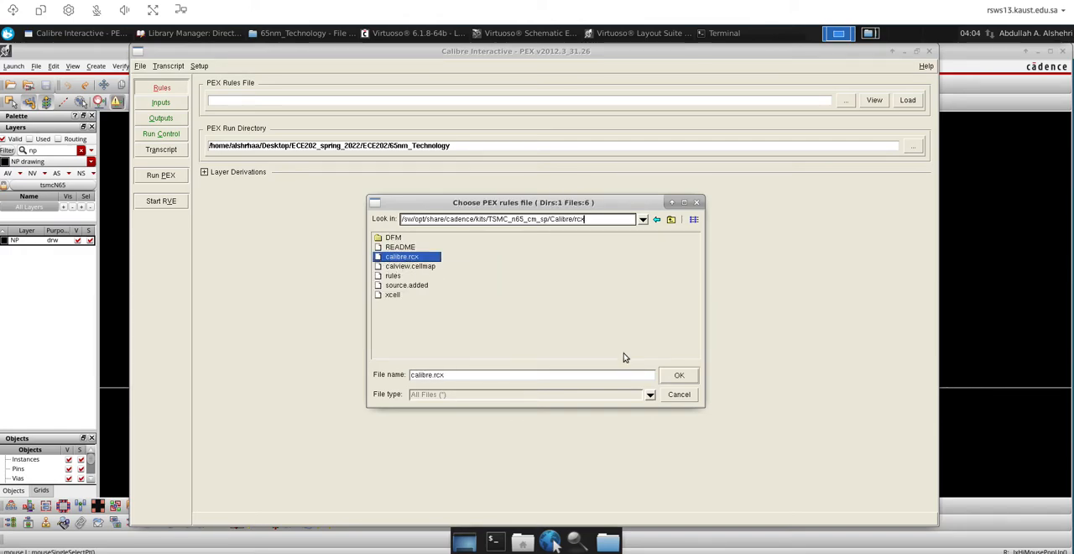
{"action": "left_click", "coordinate": [673, 377]}
Open the PEX inputs and enable the PEX Options section in the setup
{"action": "left_click", "coordinate": [178, 107]}
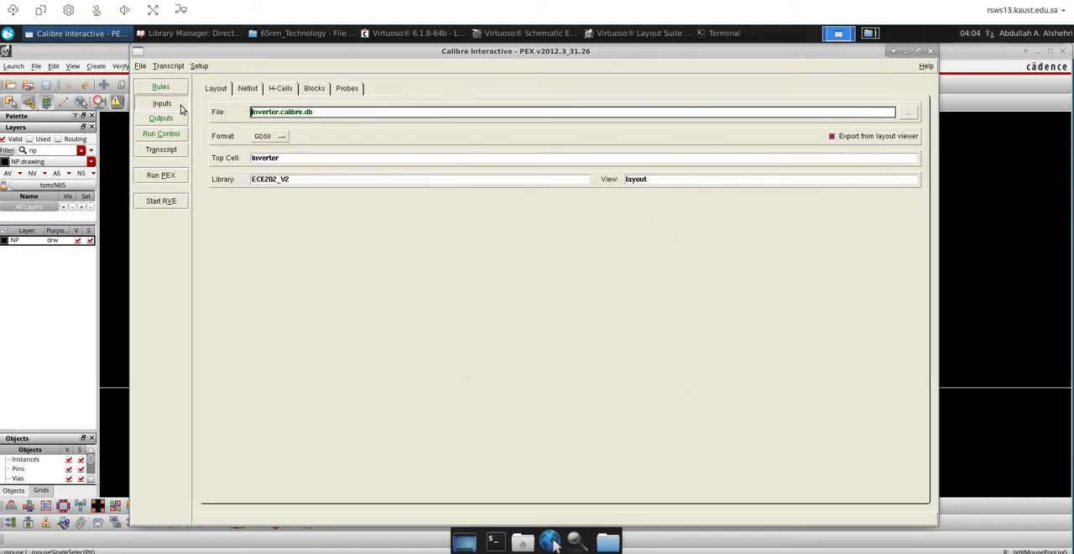
{"action": "left_click", "coordinate": [199, 65]}
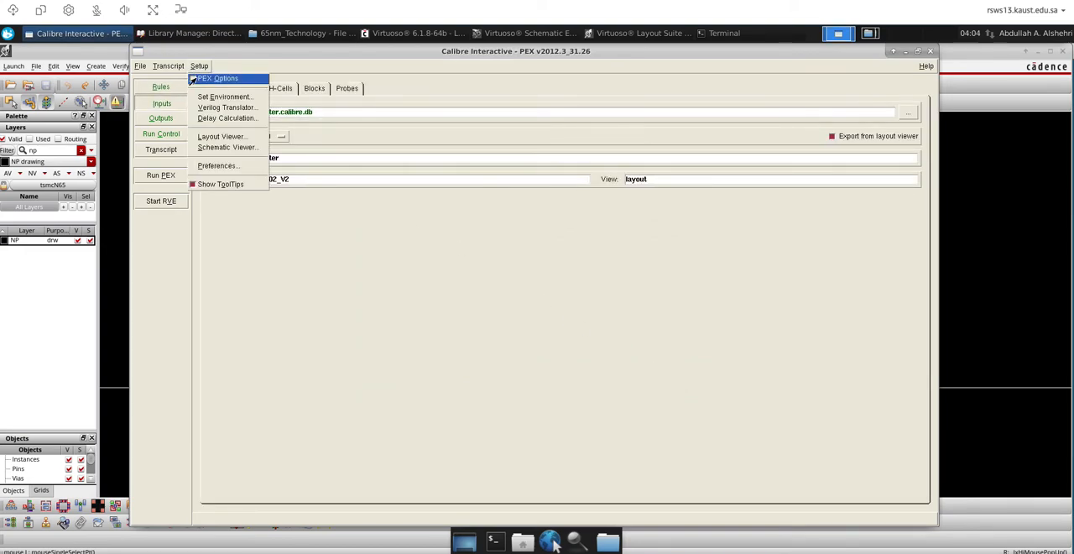
{"action": "left_click", "coordinate": [193, 79]}
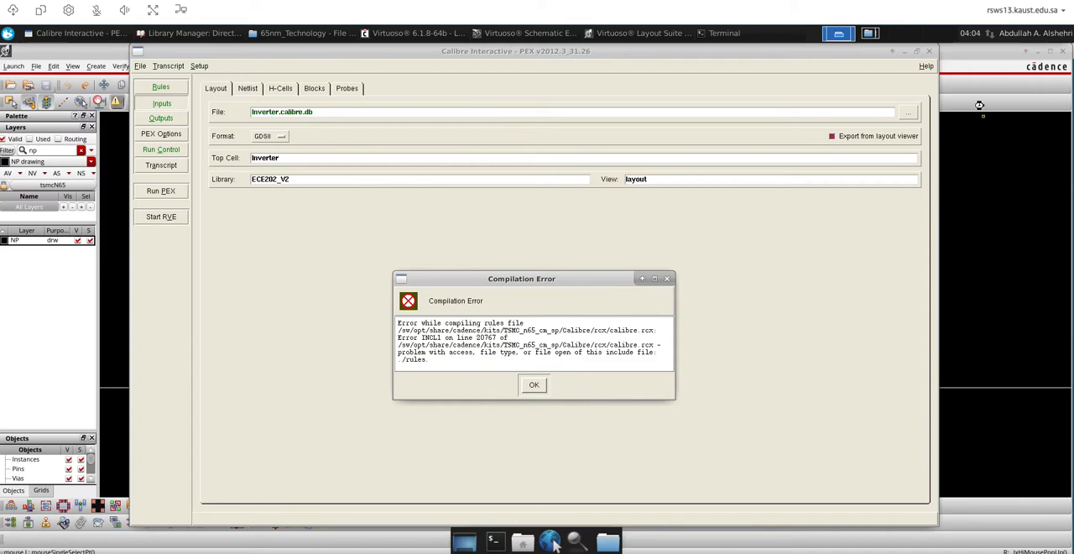
Switch to the file manager workspace and copy the rules file from the Calibre/rcx kit folder into the project's 65nm_Technology folder
{"action": "left_click", "coordinate": [869, 33]}
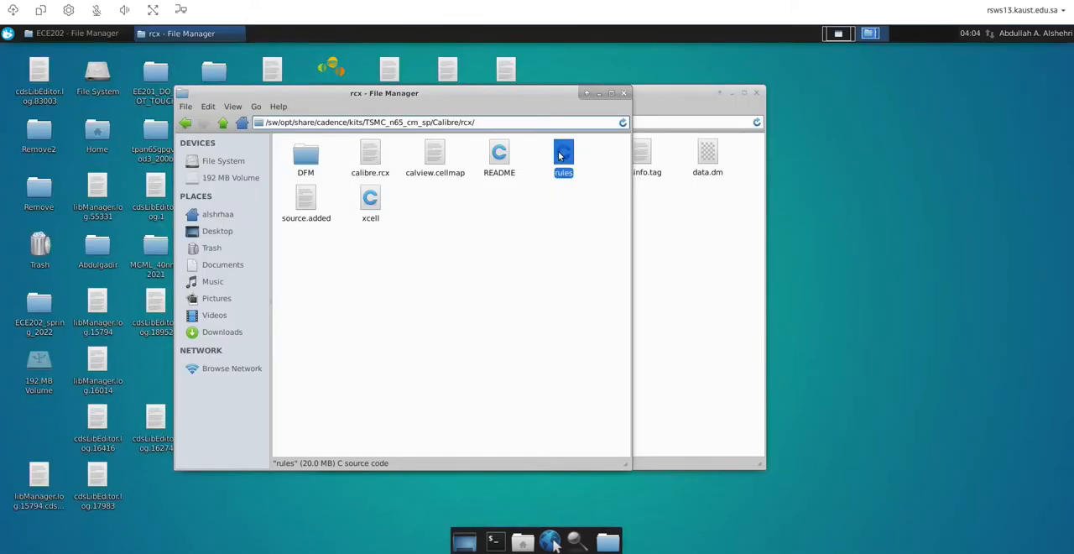
{"action": "left_click", "coordinate": [741, 246]}
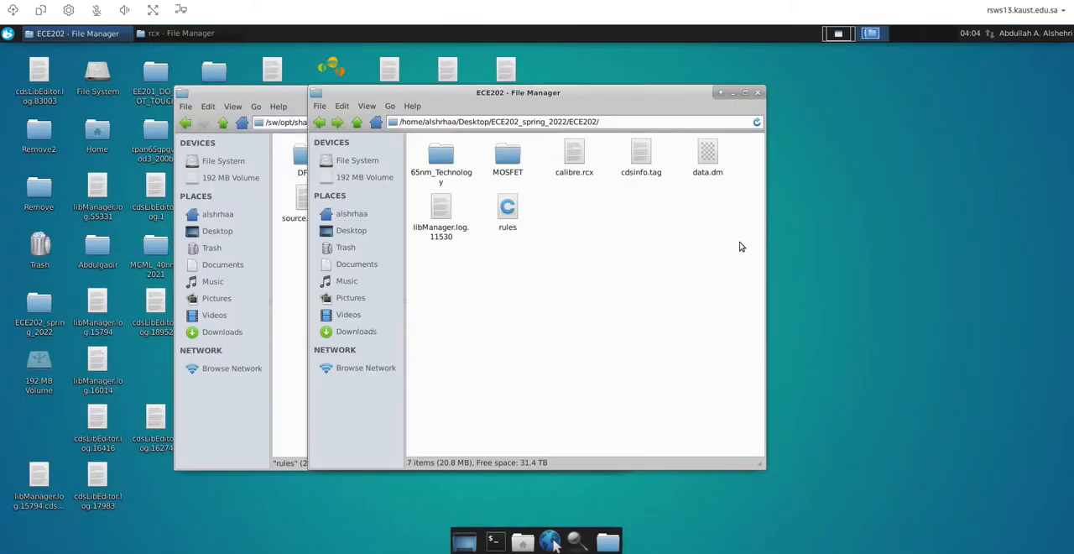
{"action": "left_click", "coordinate": [245, 98]}
{"action": "right_click", "coordinate": [568, 153]}
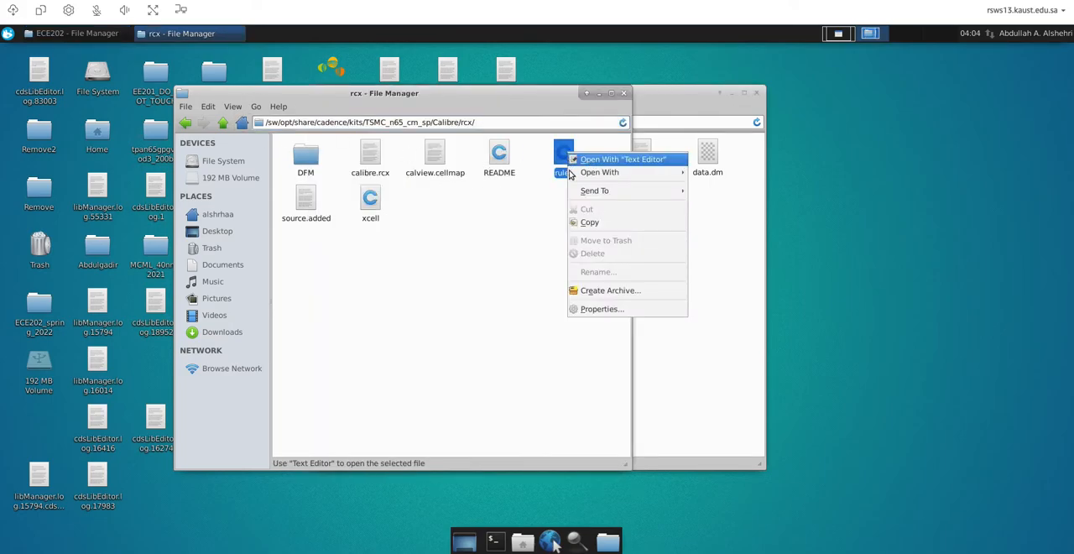
{"action": "left_click", "coordinate": [585, 222]}
{"action": "left_click", "coordinate": [726, 233]}
{"action": "double_click", "coordinate": [442, 159]}
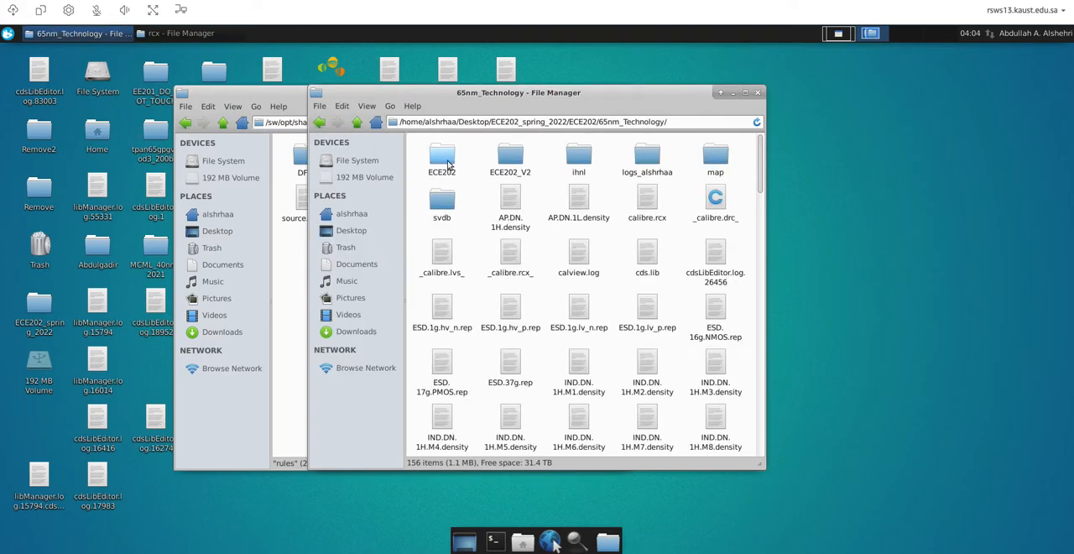
{"action": "right_click", "coordinate": [544, 243]}
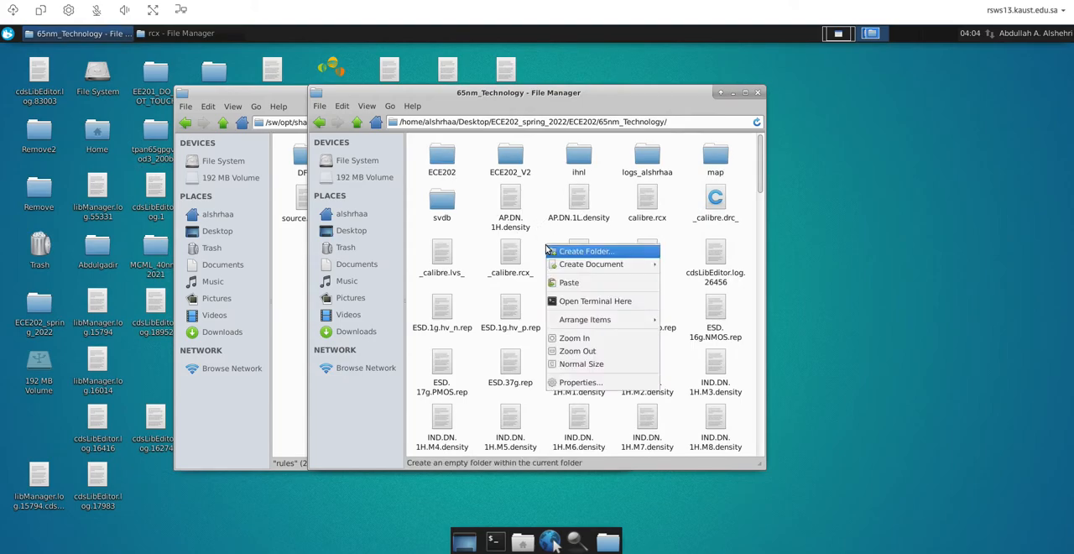
{"action": "left_click", "coordinate": [577, 284]}
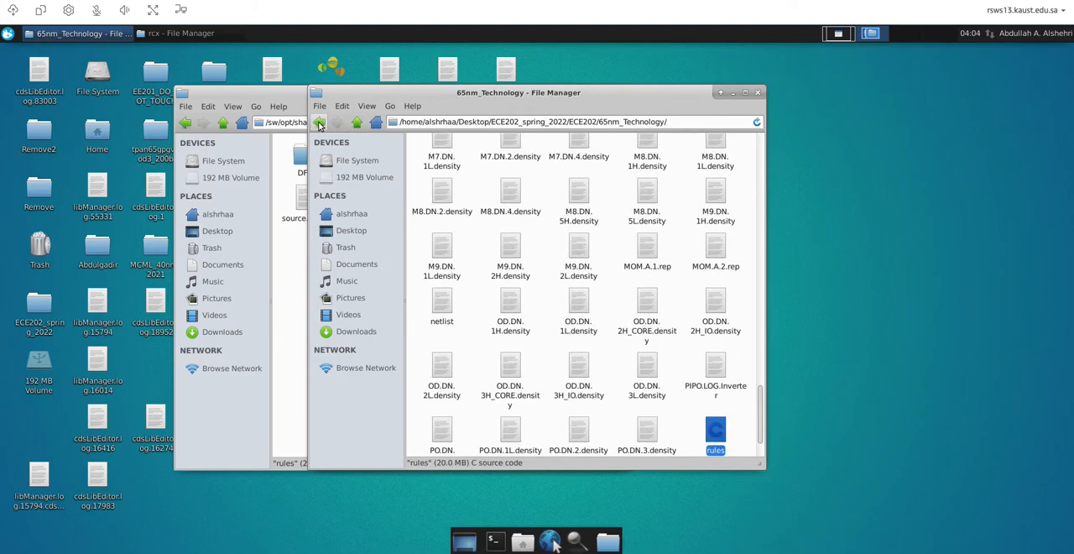
Go back to the parent ECE202 folder and permanently delete its rules file
{"action": "left_click", "coordinate": [318, 124]}
{"action": "right_click", "coordinate": [508, 209]}
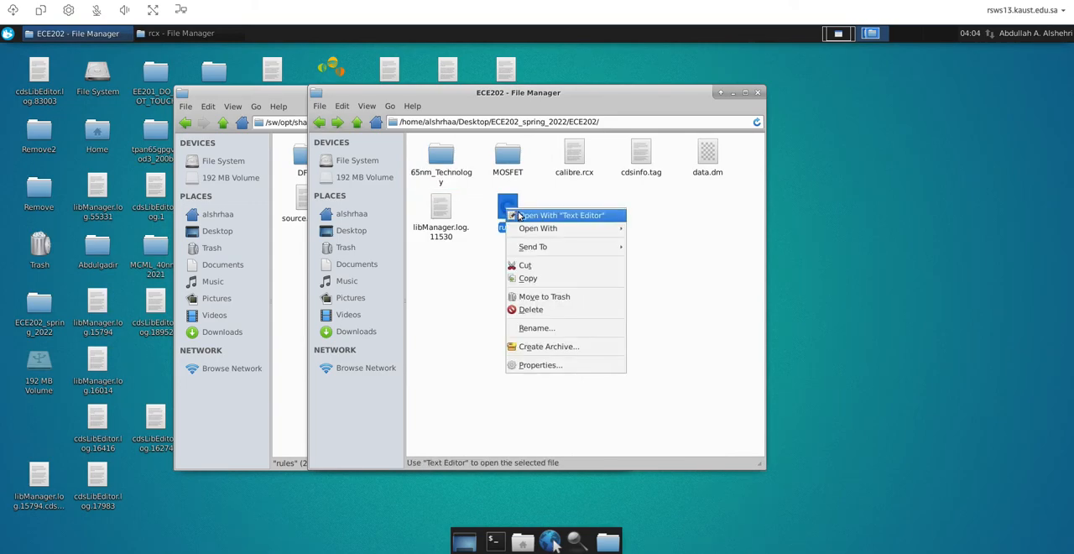
{"action": "left_click", "coordinate": [531, 310]}
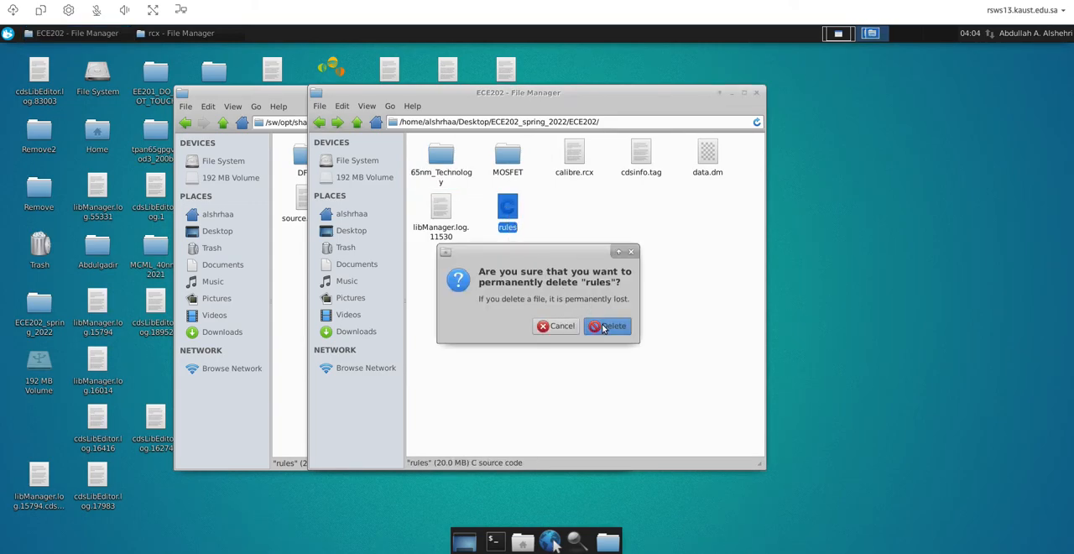
{"action": "left_click", "coordinate": [603, 327]}
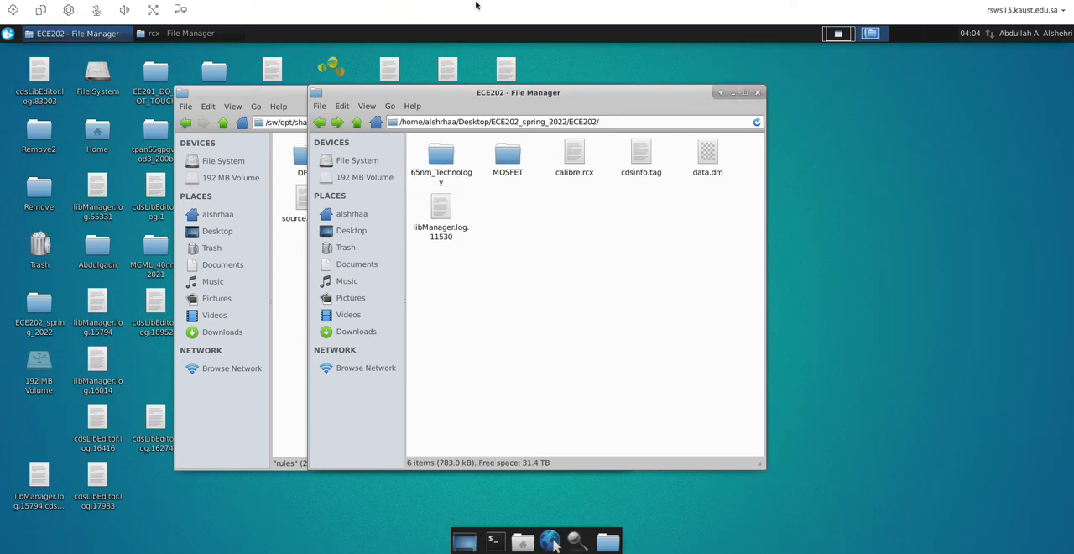
Return to the PEX workspace, dismiss the compilation error, and check the rules file path and the PEX Options setting
{"action": "left_click", "coordinate": [838, 33]}
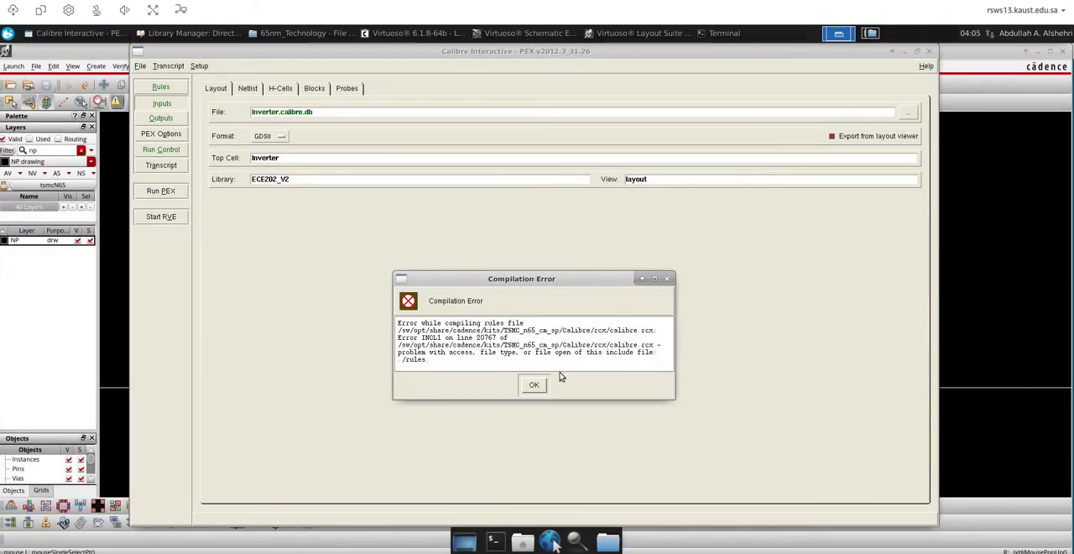
{"action": "left_click", "coordinate": [534, 384]}
{"action": "left_click", "coordinate": [178, 88]}
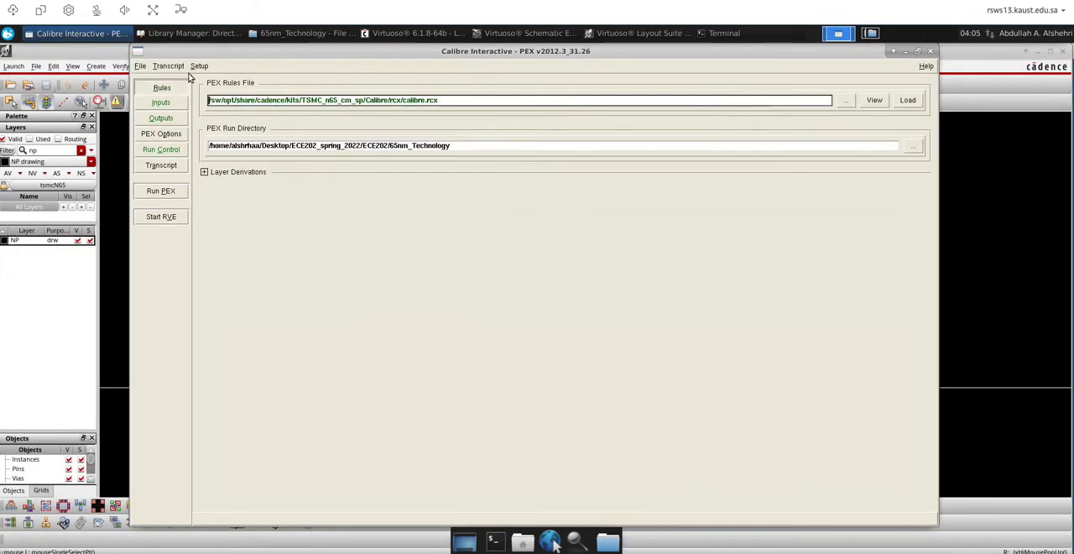
{"action": "left_click", "coordinate": [200, 66]}
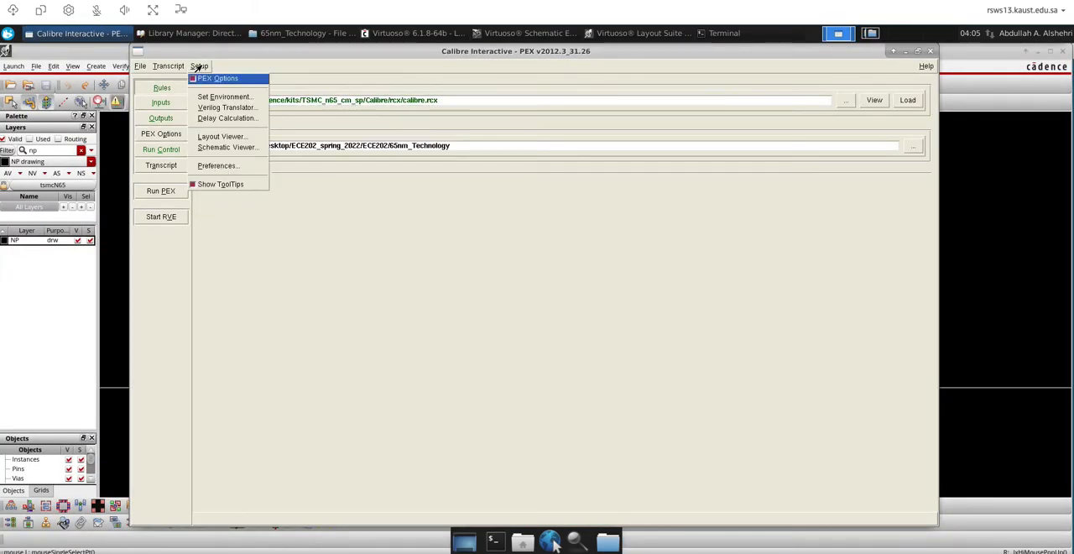
{"action": "left_click", "coordinate": [160, 103]}
Review the PEX input settings for the layout and netlist formats, H-Cells, and probe points
{"action": "left_click", "coordinate": [160, 103]}
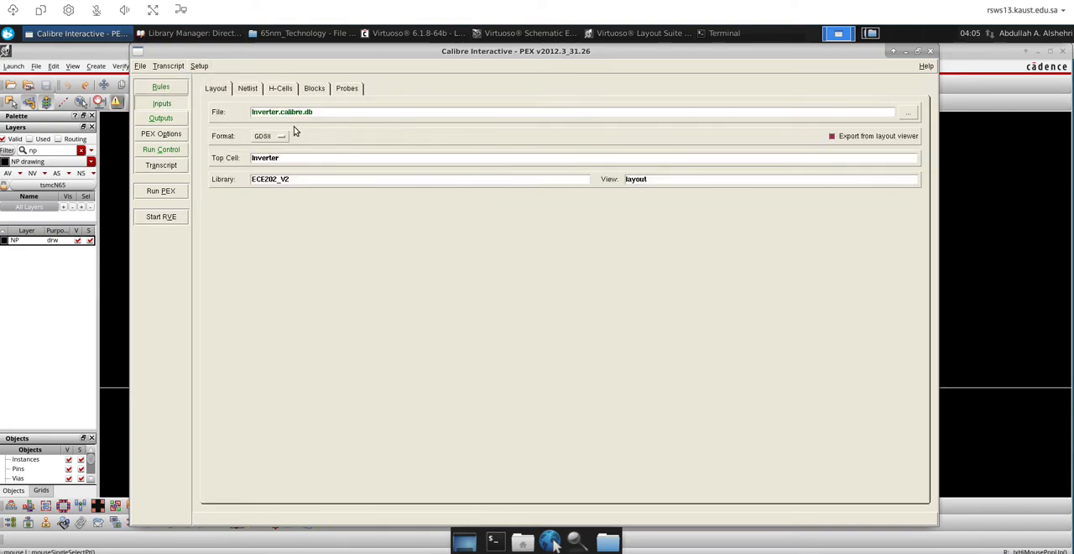
{"action": "left_click", "coordinate": [270, 137]}
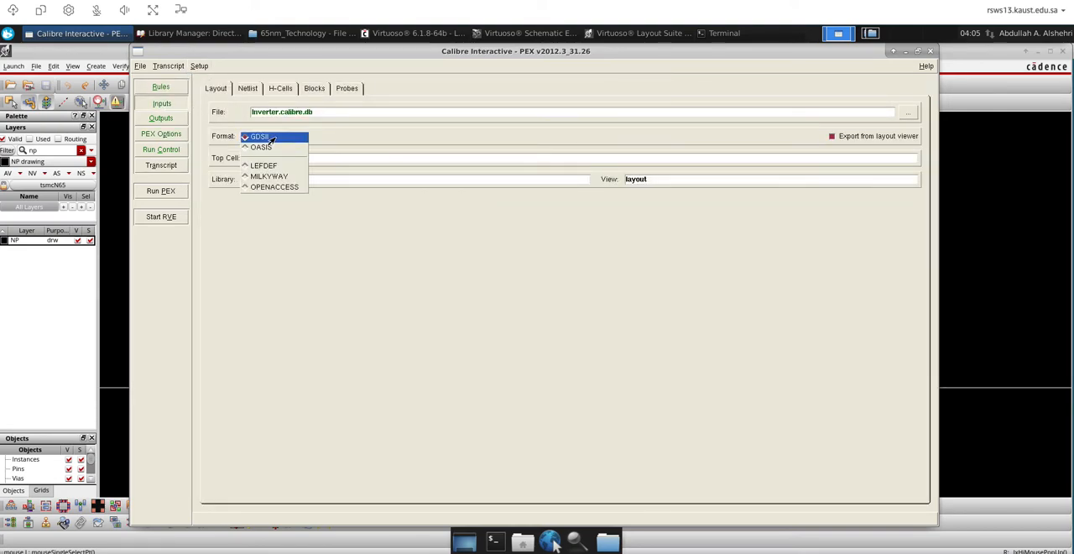
{"action": "left_click", "coordinate": [270, 137]}
{"action": "left_click", "coordinate": [248, 88]}
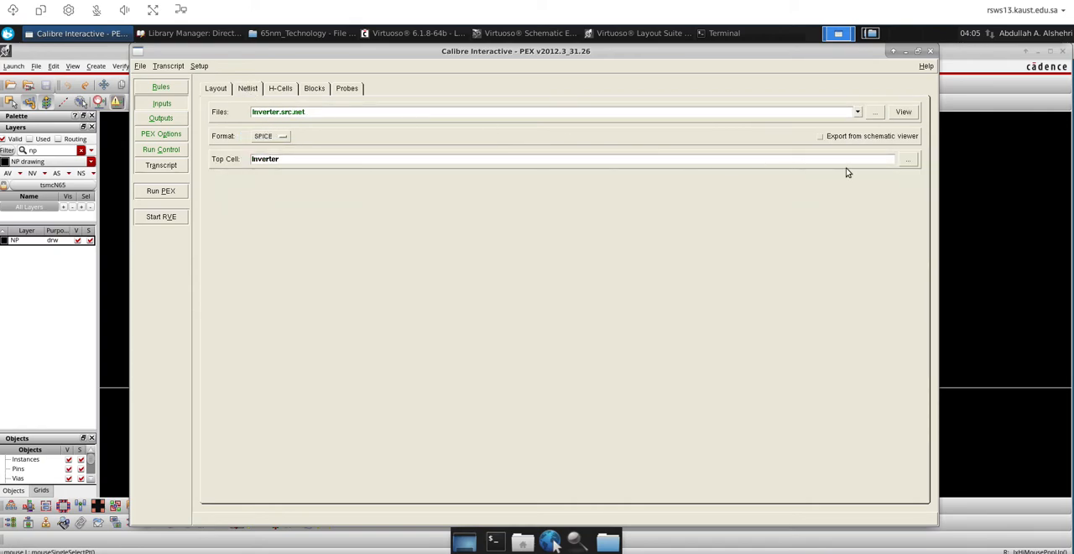
{"action": "left_click", "coordinate": [285, 138]}
{"action": "left_click", "coordinate": [284, 138]}
{"action": "left_click", "coordinate": [284, 138]}
{"action": "left_click", "coordinate": [282, 136]}
{"action": "left_click", "coordinate": [284, 91]}
{"action": "left_click", "coordinate": [351, 91]}
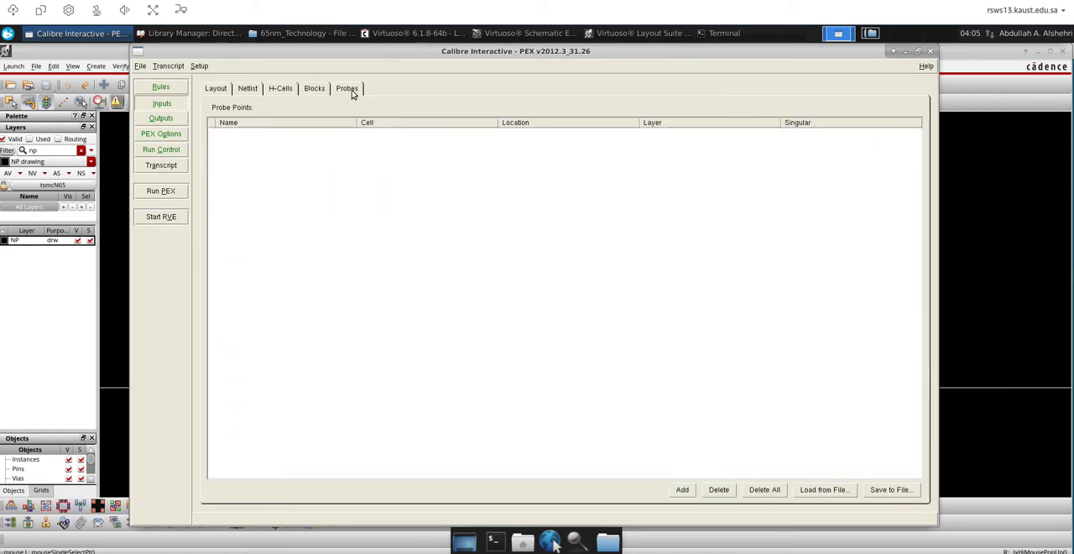
In the PEX outputs, set the extraction type to C + CC and the netlist format to CALIBREVIEW
{"action": "left_click", "coordinate": [161, 118]}
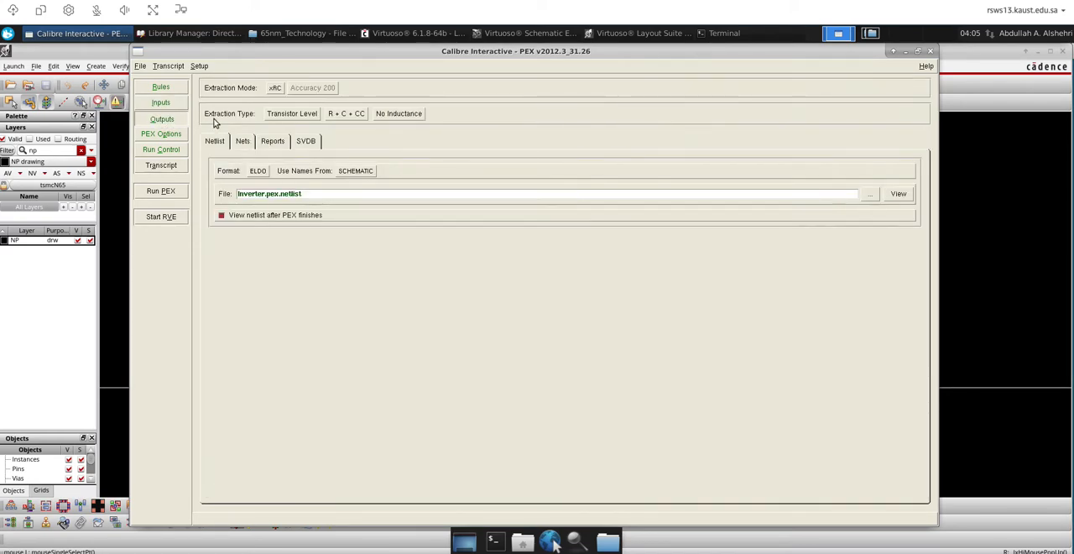
{"action": "left_click", "coordinate": [356, 116]}
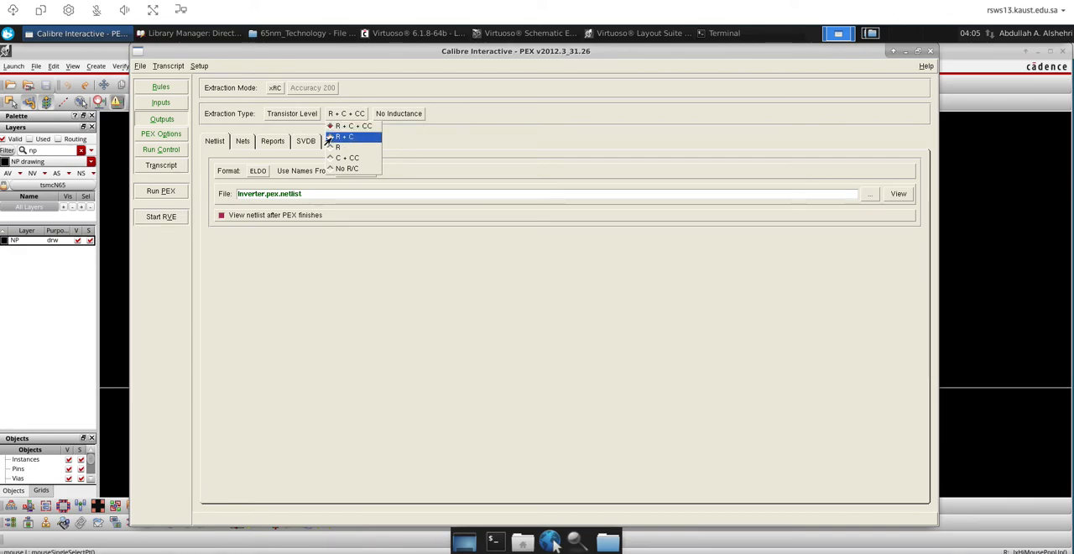
{"action": "left_click", "coordinate": [344, 158]}
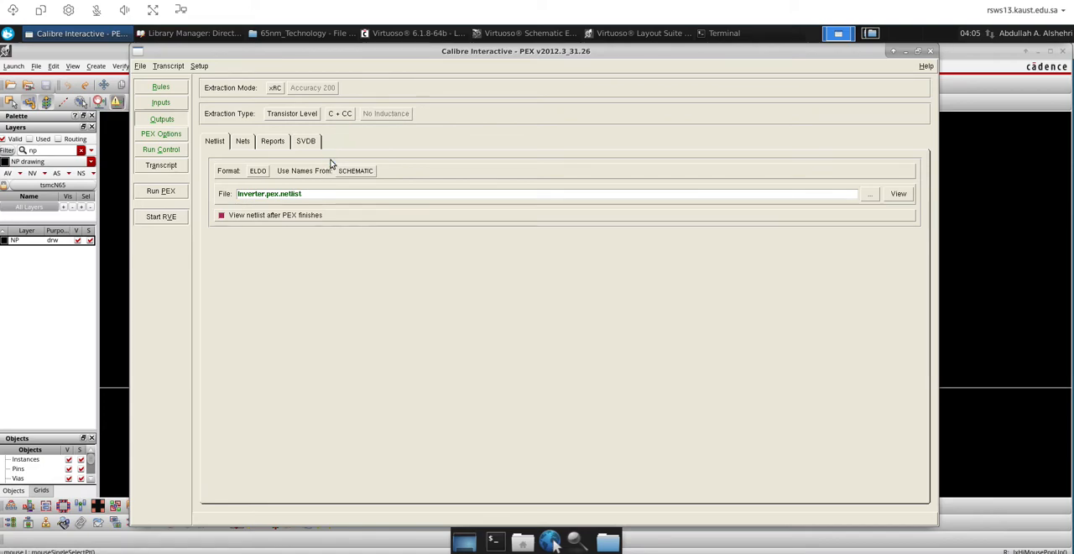
{"action": "left_click", "coordinate": [258, 171]}
{"action": "left_click", "coordinate": [251, 183]}
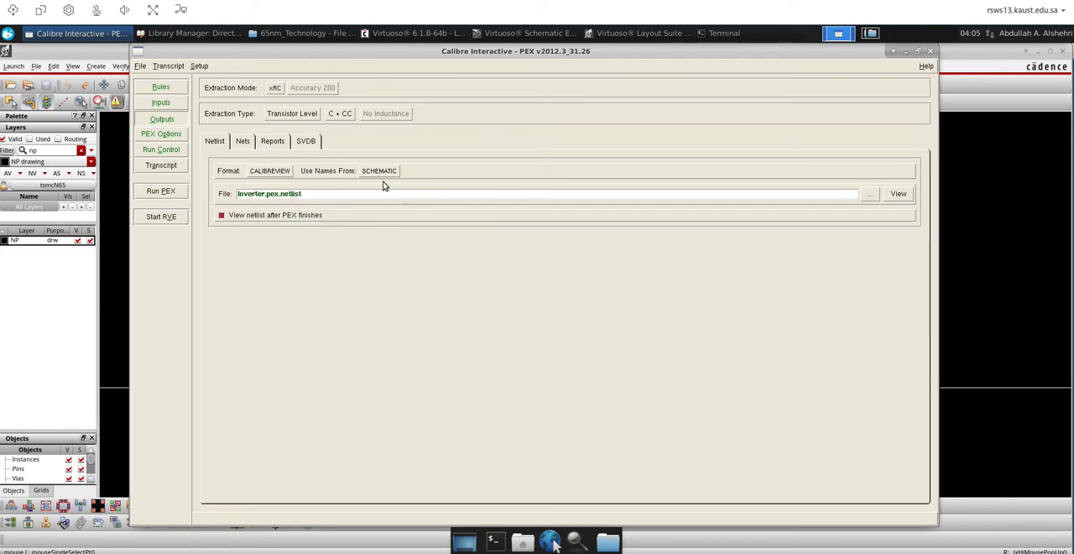
Review the Run Control performance settings and the PEX Options for netlist format, reduction and CC, advanced netlist settings, and xACT 3D
{"action": "left_click", "coordinate": [164, 135]}
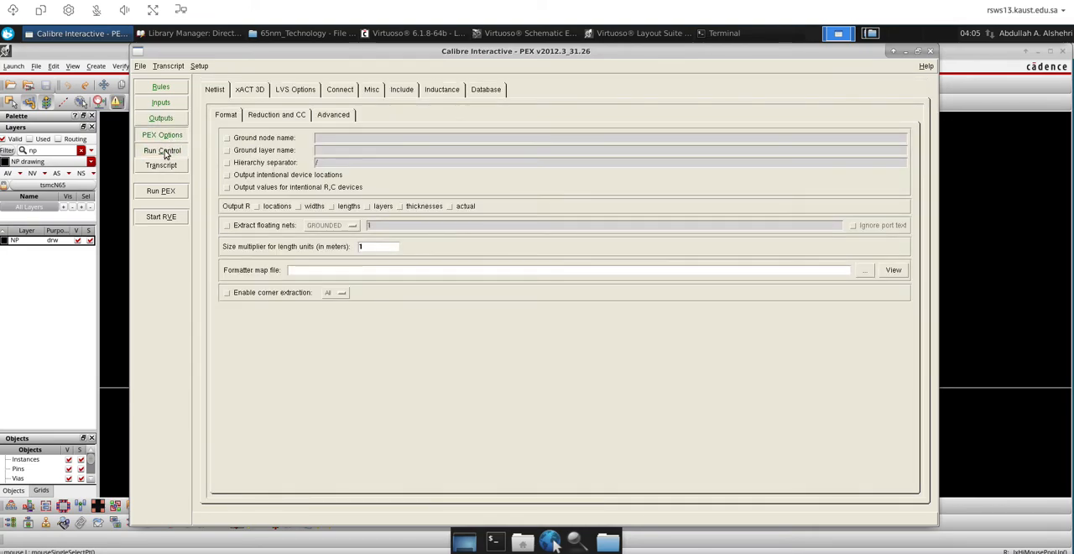
{"action": "left_click", "coordinate": [165, 154]}
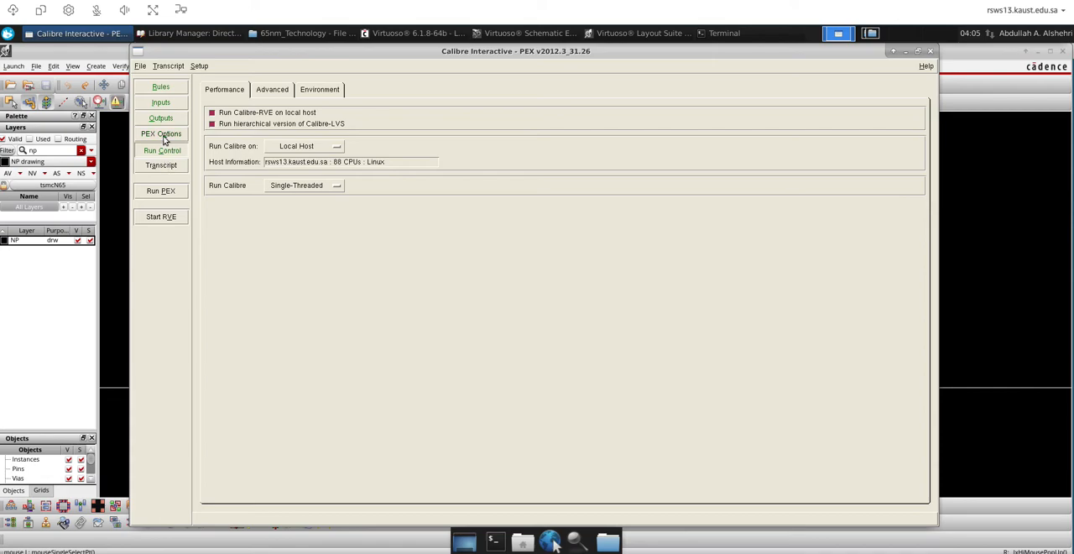
{"action": "left_click", "coordinate": [165, 136]}
{"action": "left_click", "coordinate": [268, 115]}
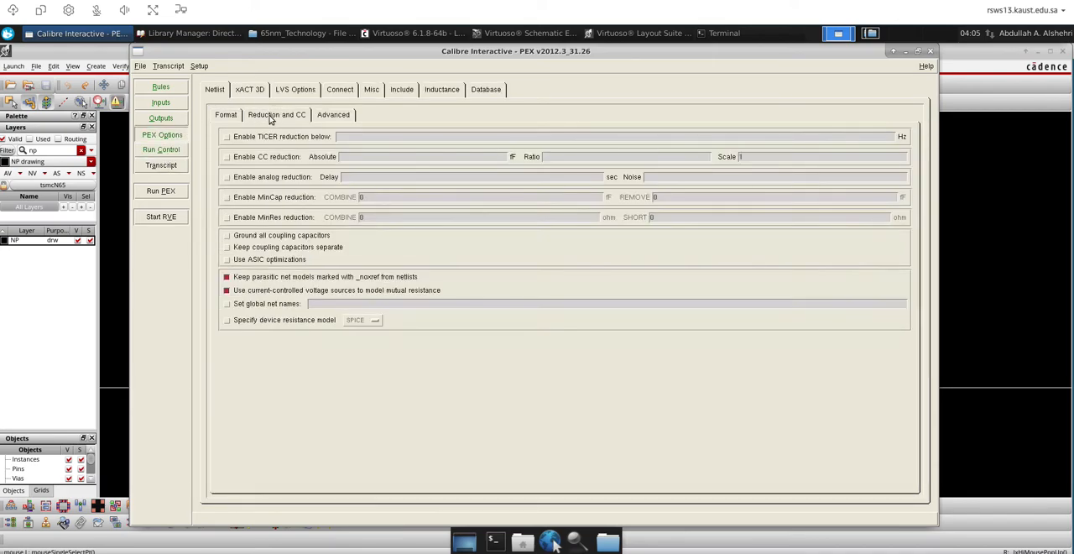
{"action": "left_click", "coordinate": [334, 115]}
{"action": "left_click", "coordinate": [252, 92]}
In the PEX LVS options, set the power nets to VDD and the ground nets to GND
{"action": "left_click", "coordinate": [299, 92]}
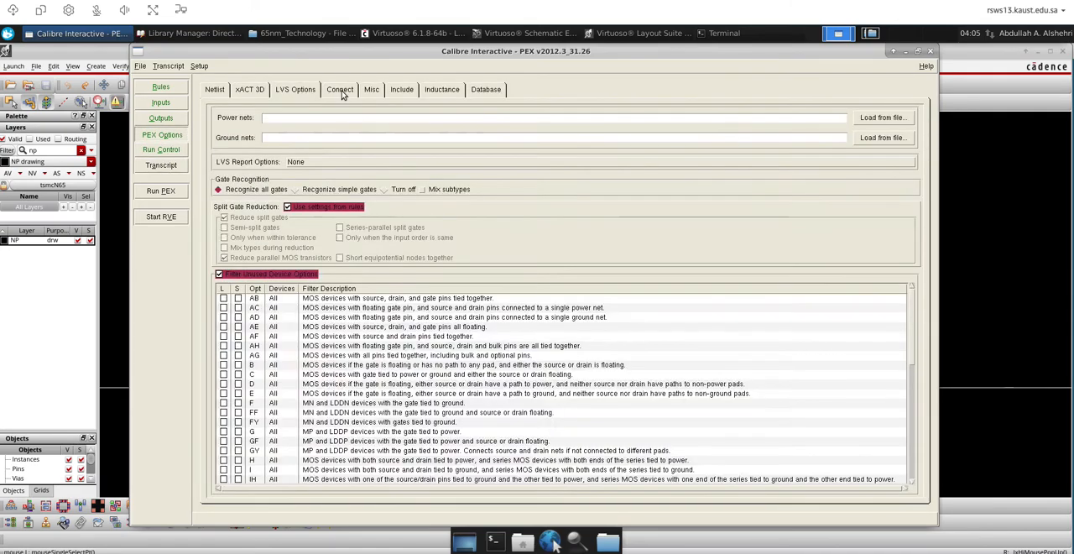
{"action": "left_click", "coordinate": [300, 117]}
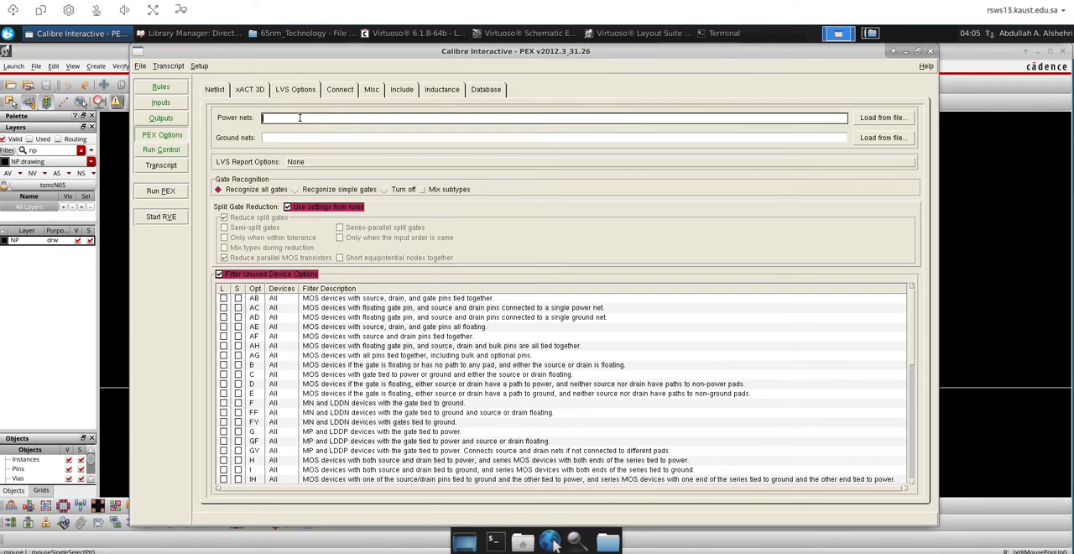
{"action": "type", "text": "VDD"}
{"action": "left_click", "coordinate": [304, 135]}
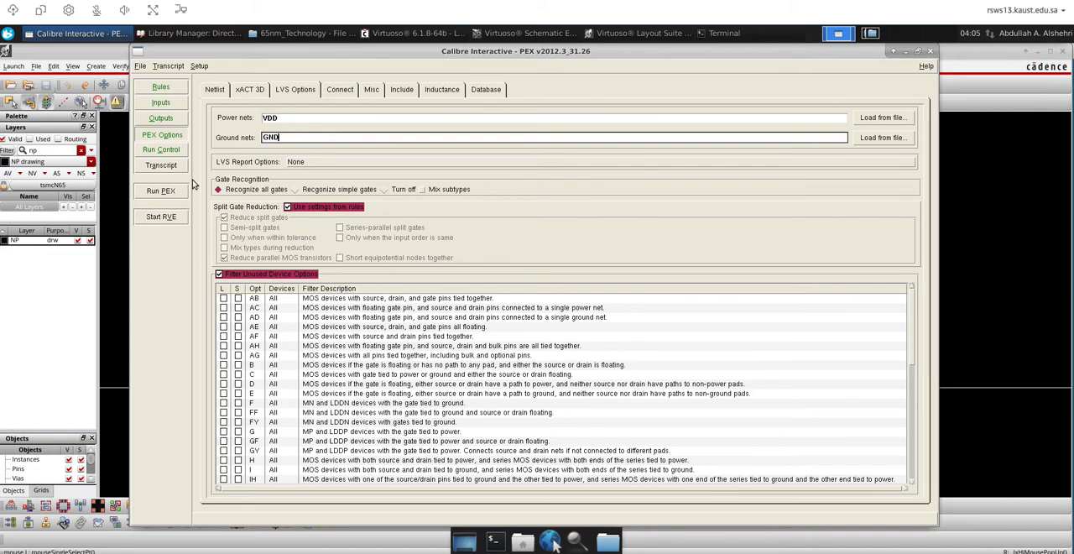
Run PEX, overwriting the layout file Inverter.calibre.db and source file Inverter.src.net, and suppress further prompts for overwriting the source file
{"action": "left_click", "coordinate": [164, 192]}
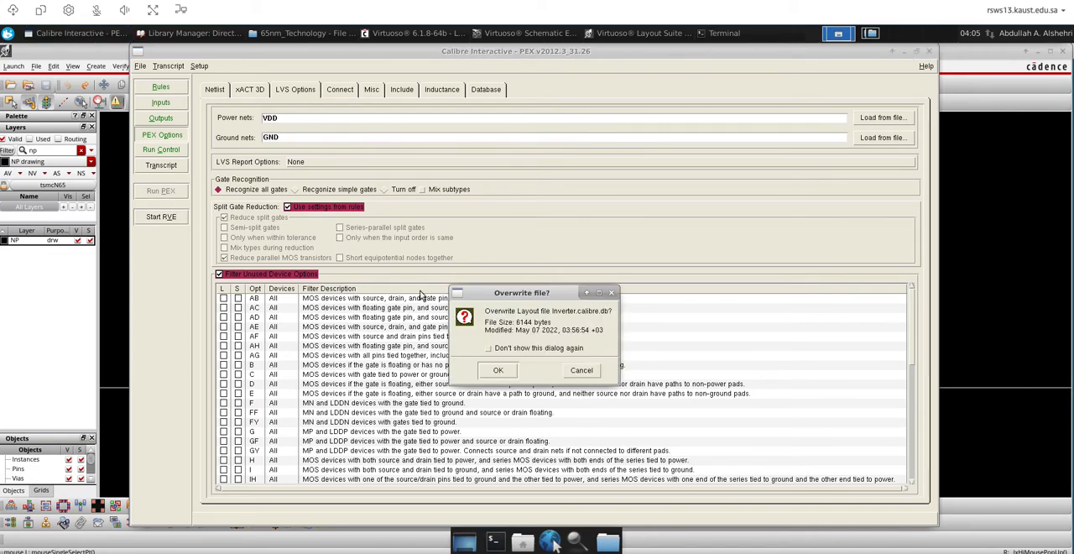
{"action": "left_click", "coordinate": [500, 370]}
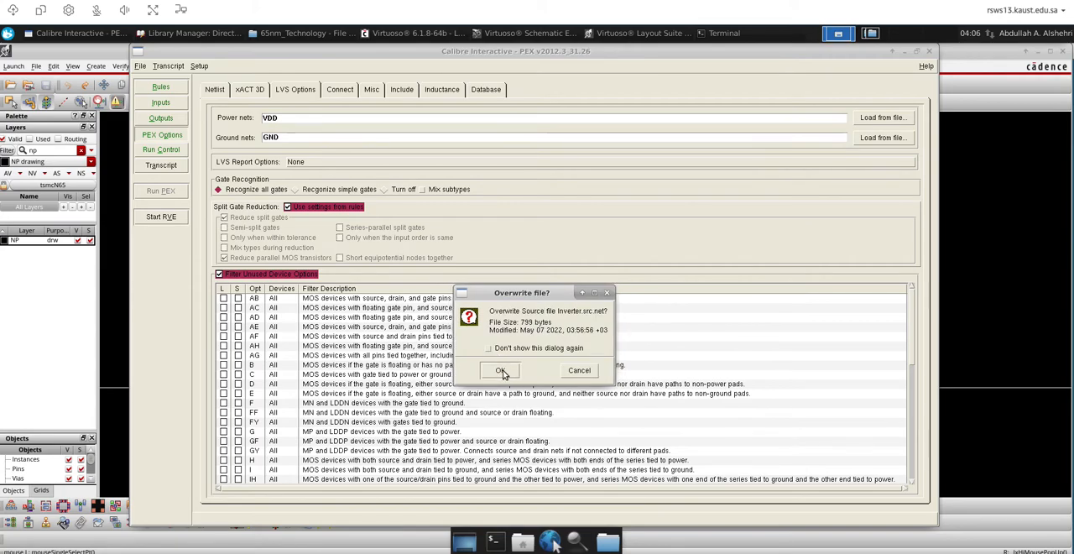
{"action": "left_click", "coordinate": [488, 347]}
{"action": "left_click", "coordinate": [500, 370]}
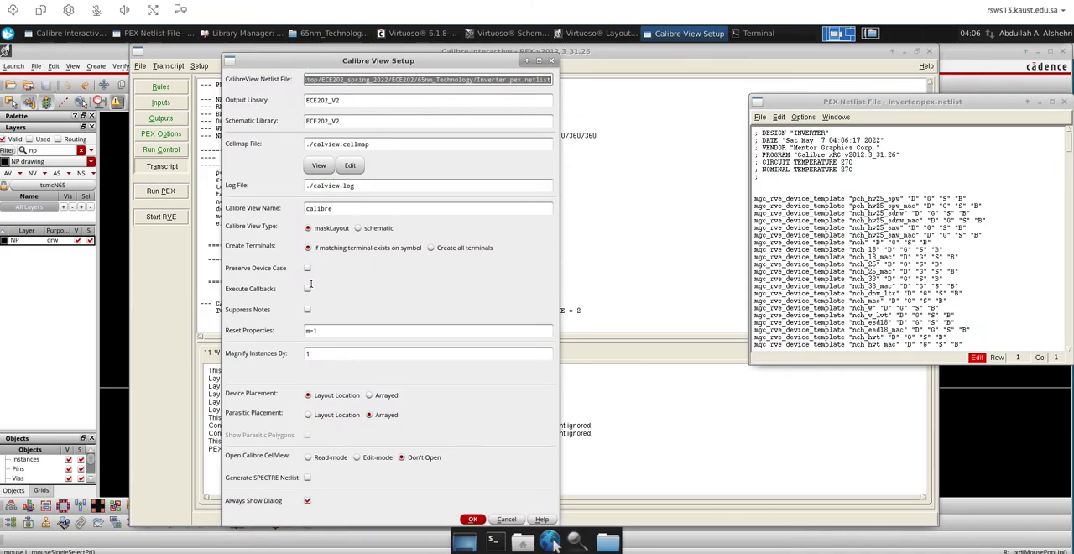
View the cellmap file assigned in the Calibre View setup, close it, and select the leading dot of its path
{"action": "left_click", "coordinate": [319, 166]}
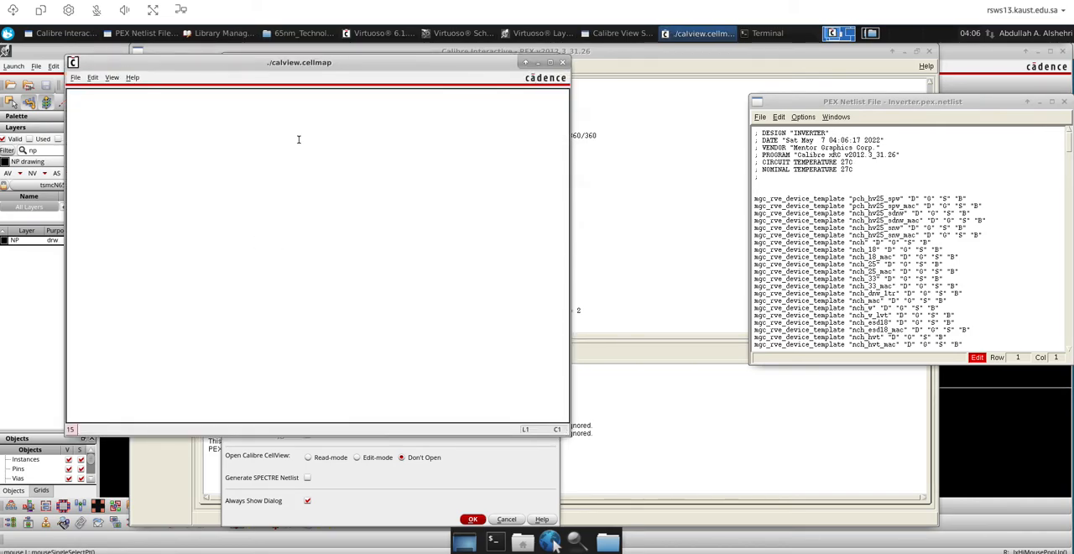
{"action": "left_click", "coordinate": [561, 59]}
{"action": "left_click", "coordinate": [304, 144]}
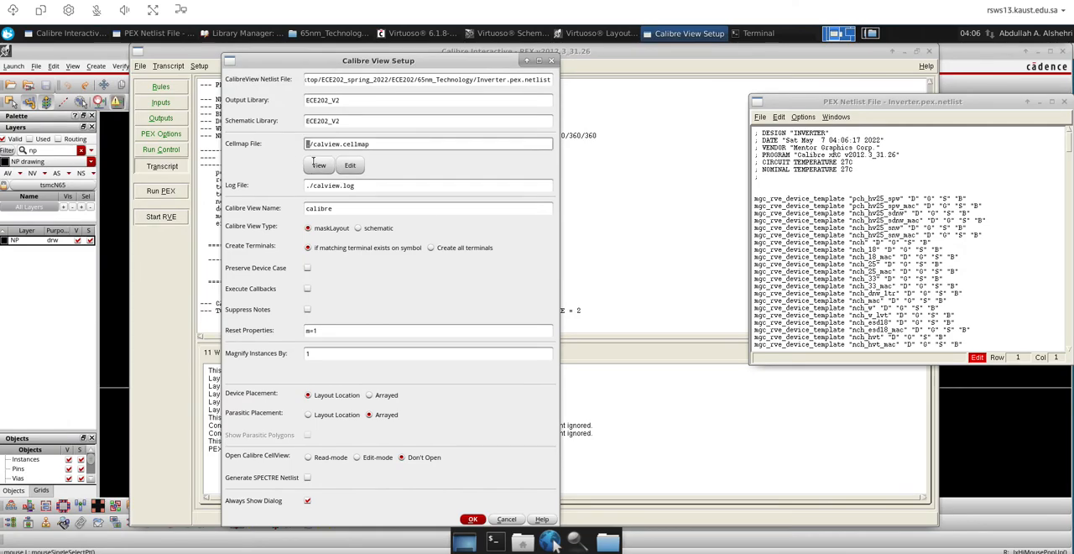
Switch to the file manager's TSMC_n65_cm_sp/Calibre/rcx folder and open the properties of calview.cellmap
{"action": "left_click", "coordinate": [870, 34]}
{"action": "left_click_drag", "start_coordinate": [421, 95], "coordinate": [566, 144]}
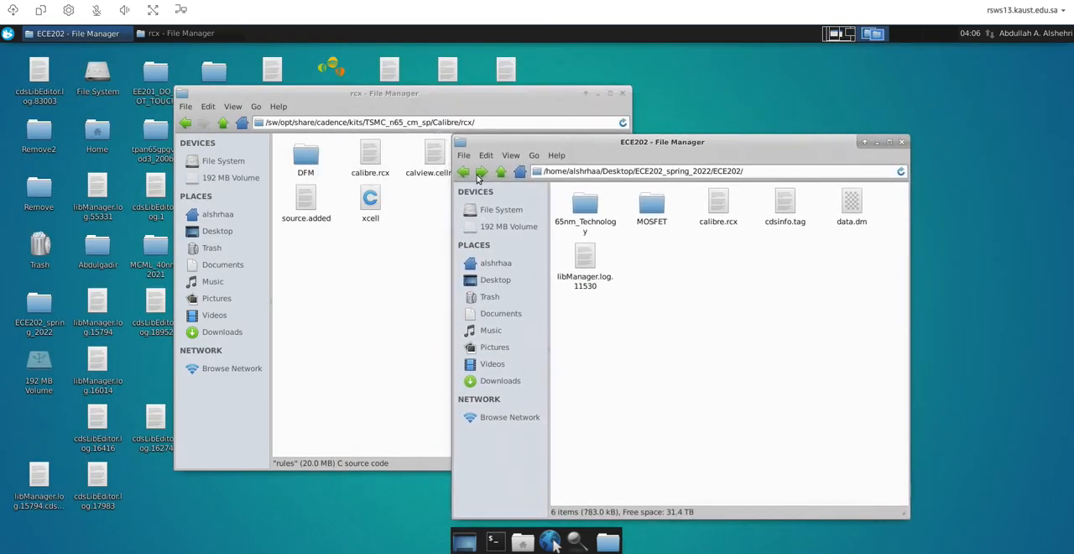
{"action": "left_click", "coordinate": [427, 240]}
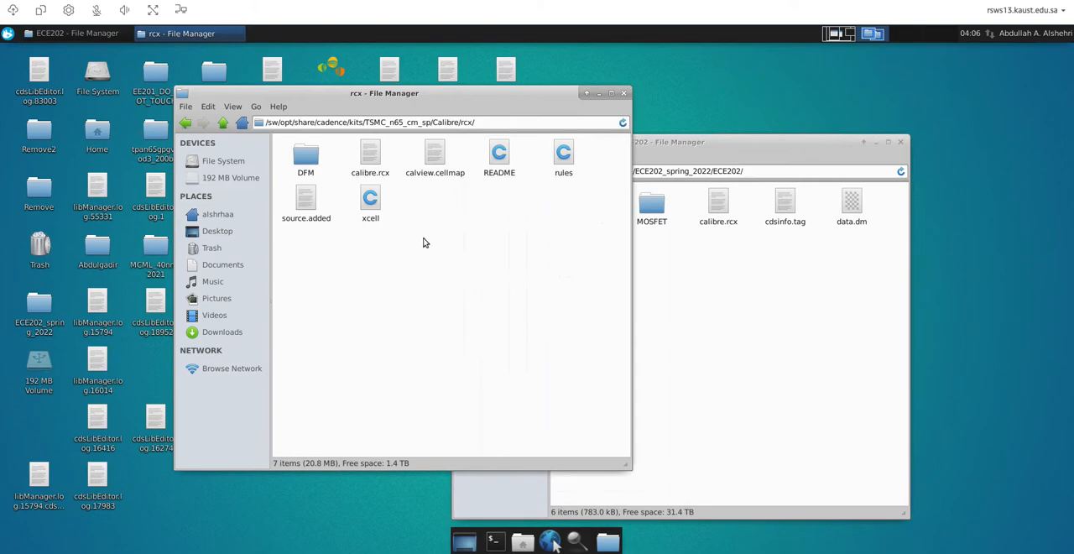
{"action": "right_click", "coordinate": [436, 155]}
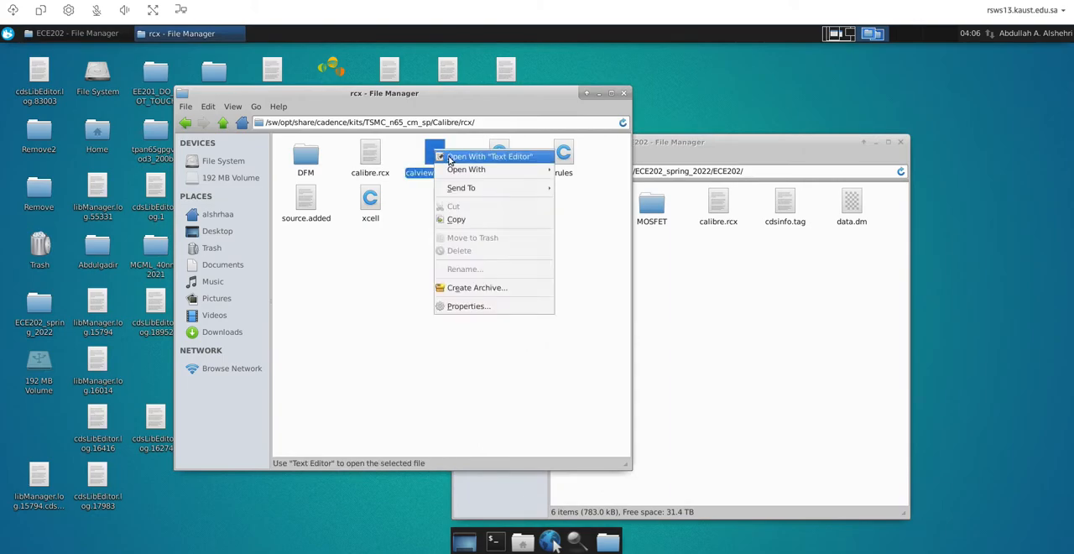
{"action": "left_click", "coordinate": [469, 305]}
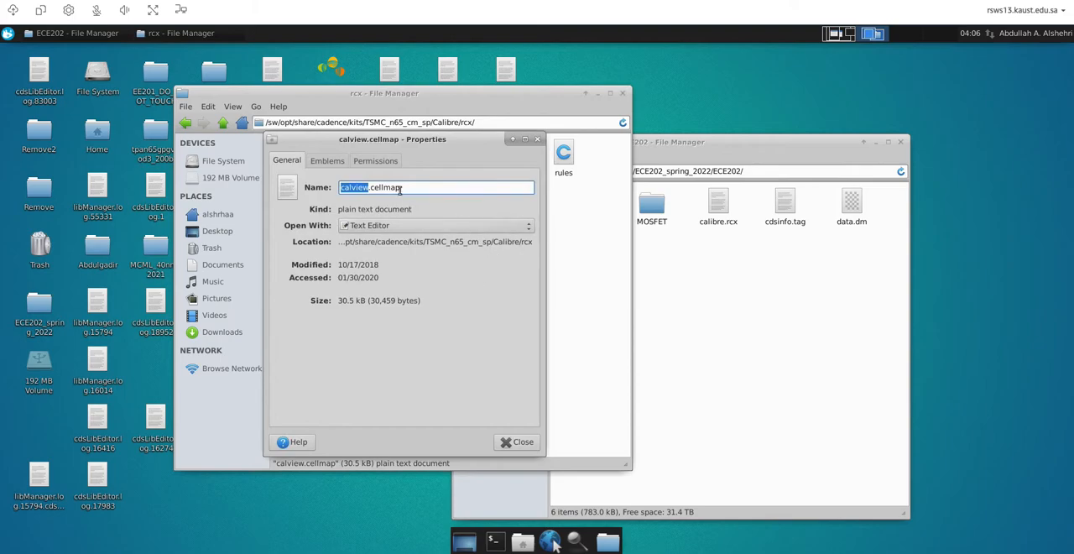
Widen the calview.cellmap properties window and copy the file's full location path
{"action": "left_click_drag", "start_coordinate": [500, 122], "coordinate": [249, 104]}
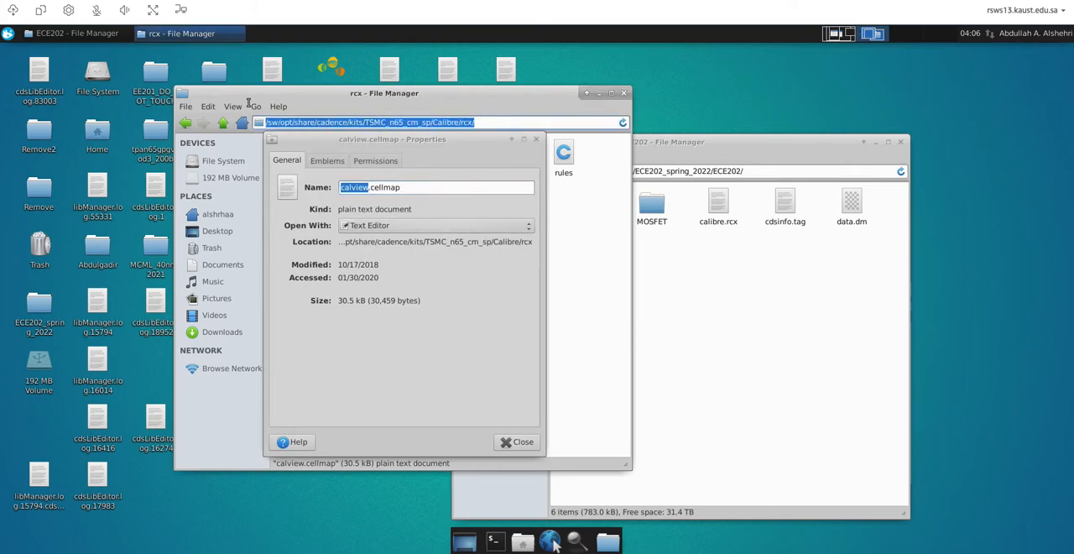
{"action": "left_click", "coordinate": [375, 187]}
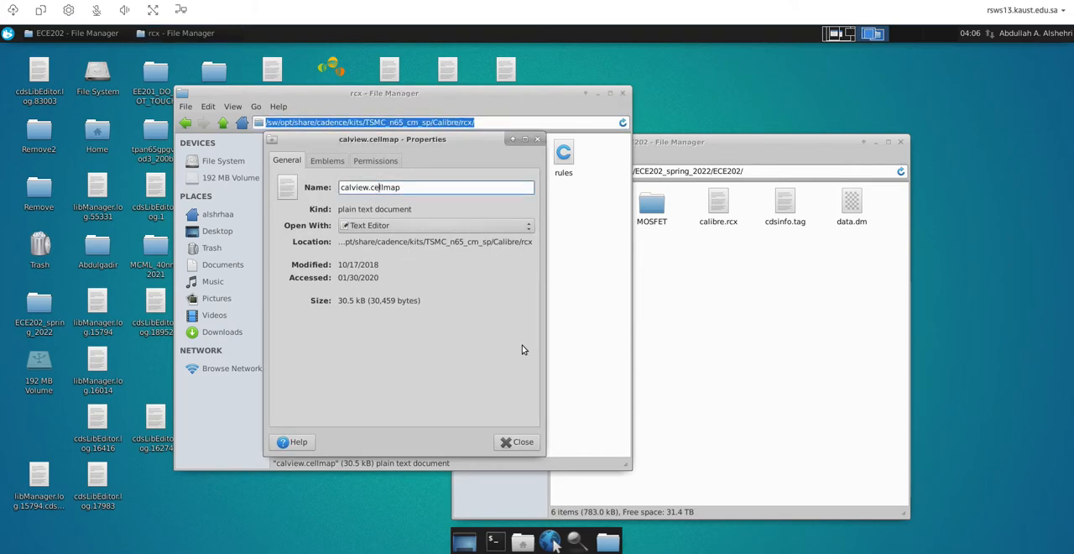
{"action": "left_click", "coordinate": [547, 451]}
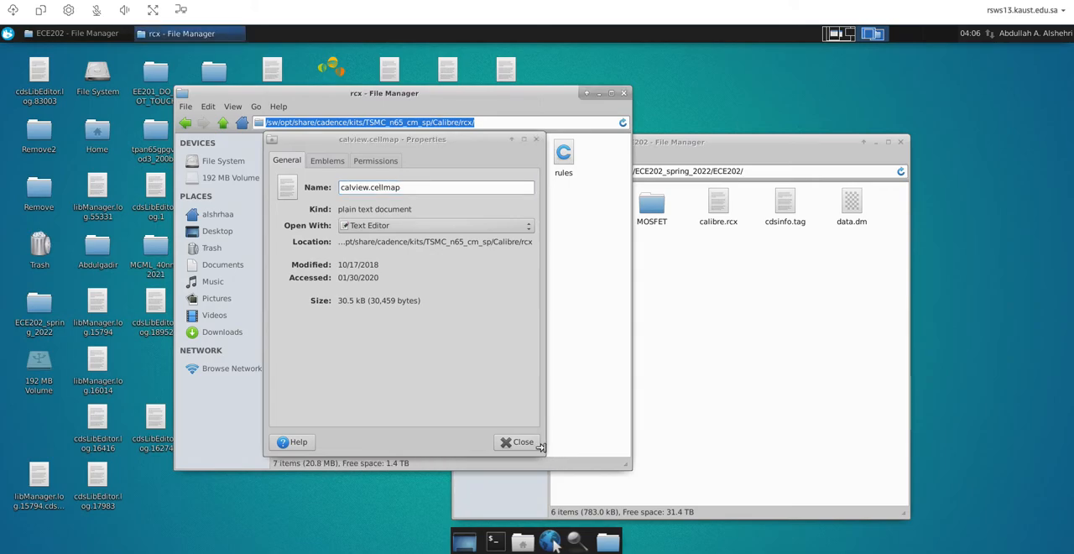
{"action": "left_click", "coordinate": [541, 447]}
{"action": "left_click_drag", "start_coordinate": [541, 354], "coordinate": [697, 354]}
{"action": "left_click_drag", "start_coordinate": [545, 241], "coordinate": [337, 241]}
{"action": "right_click", "coordinate": [411, 242]}
{"action": "left_click", "coordinate": [428, 261]}
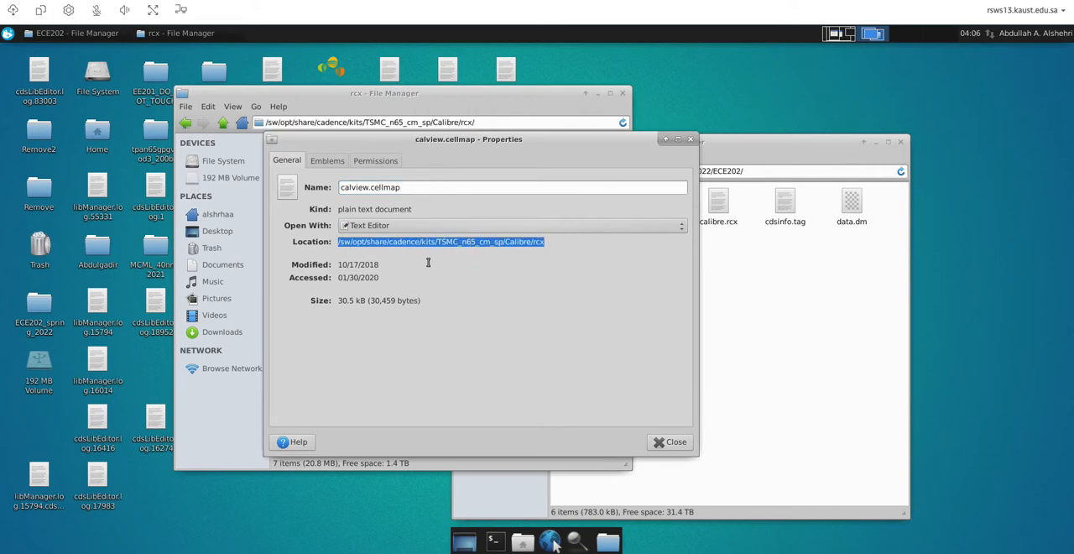
Back in the Calibre View setup, set the cellmap file to /sw/opt/share/cadence/kits/TSMC_n65_cm_sp/Calibre/rcx/calview.cellmap
{"action": "left_click", "coordinate": [837, 33]}
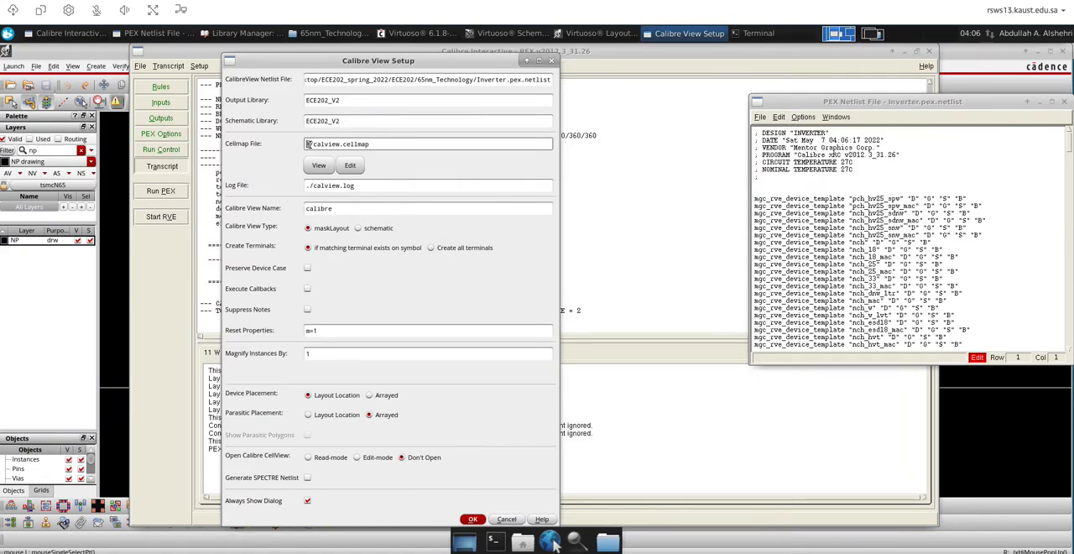
{"action": "right_click", "coordinate": [308, 144]}
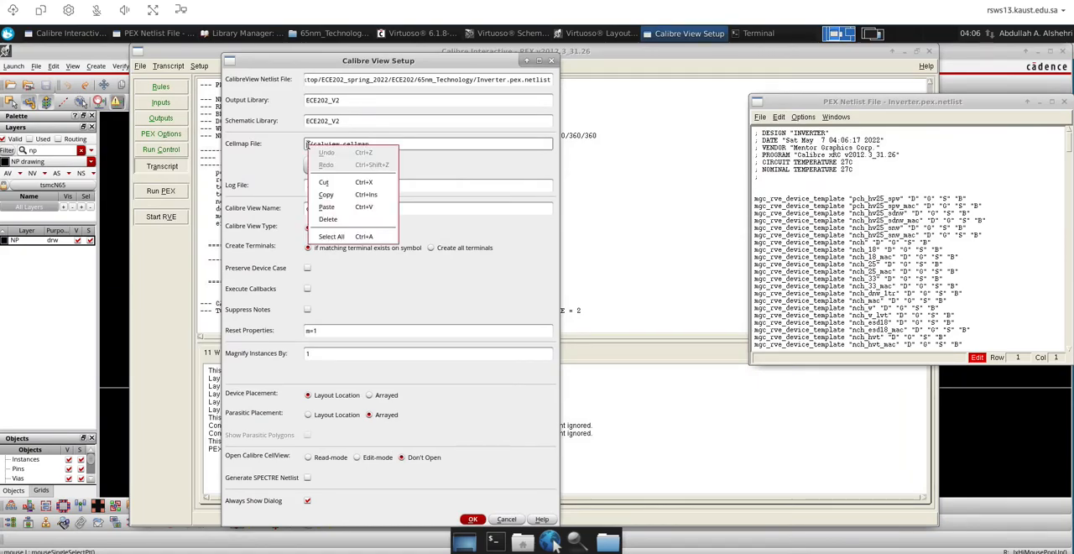
{"action": "left_click", "coordinate": [326, 207]}
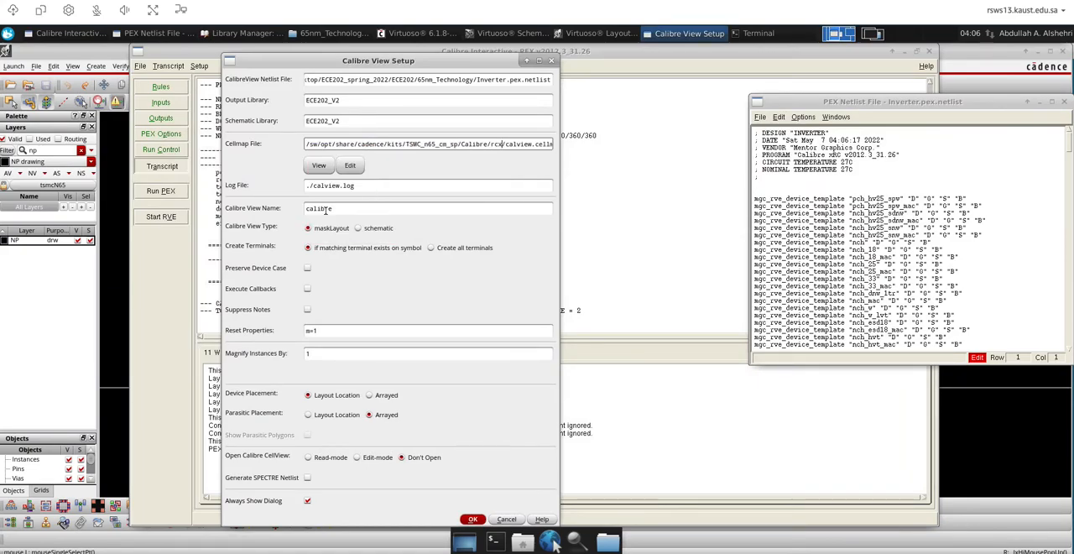
View the newly assigned cellmap file, check its tsmcN65 device mappings, and close it
{"action": "left_click", "coordinate": [318, 165]}
{"action": "scroll", "coordinate": [140, 165], "scroll_direction": "down", "scroll_amount": 5}
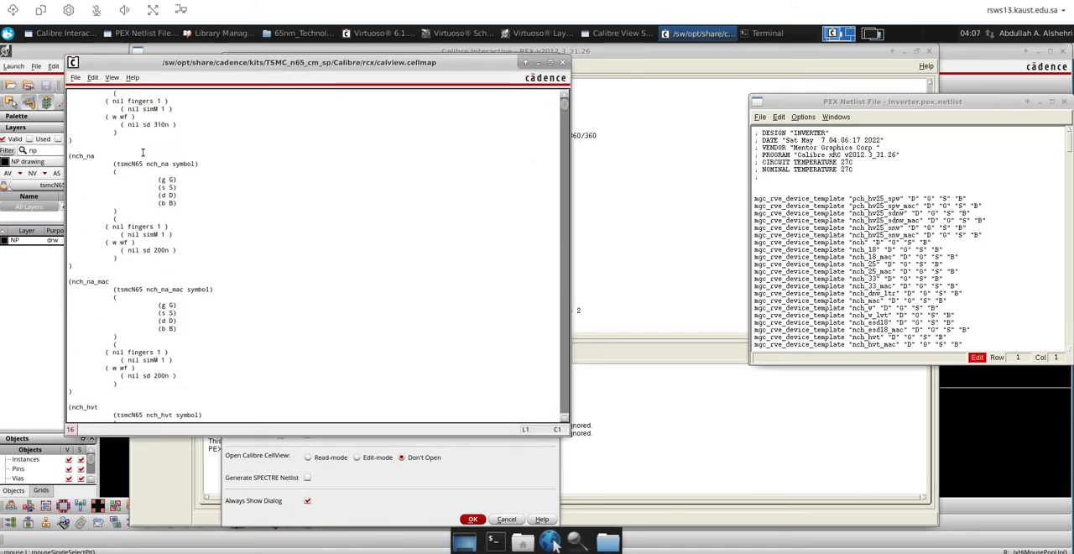
{"action": "left_click_drag", "start_coordinate": [97, 187], "coordinate": [176, 416]}
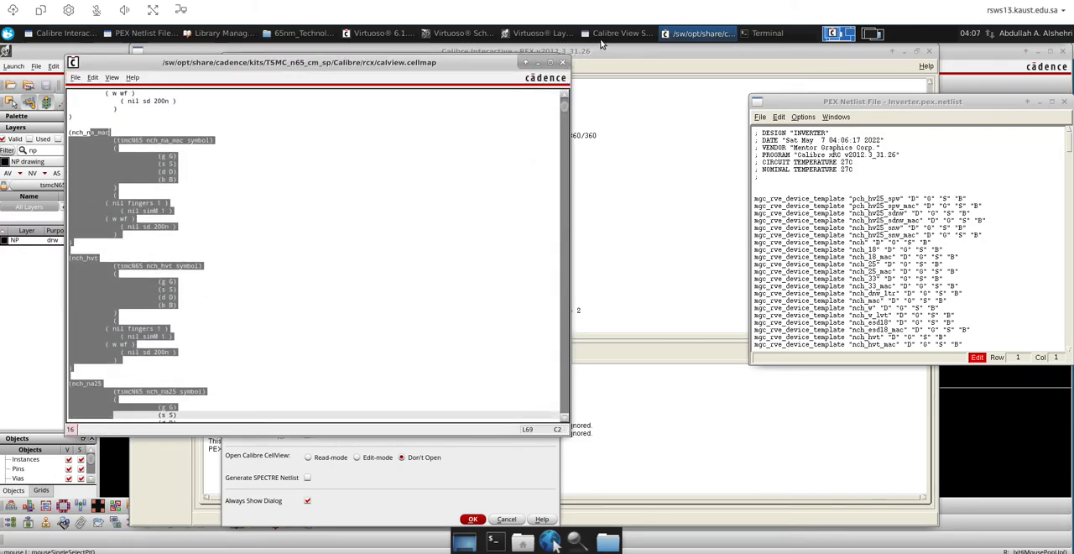
{"action": "left_click", "coordinate": [563, 63]}
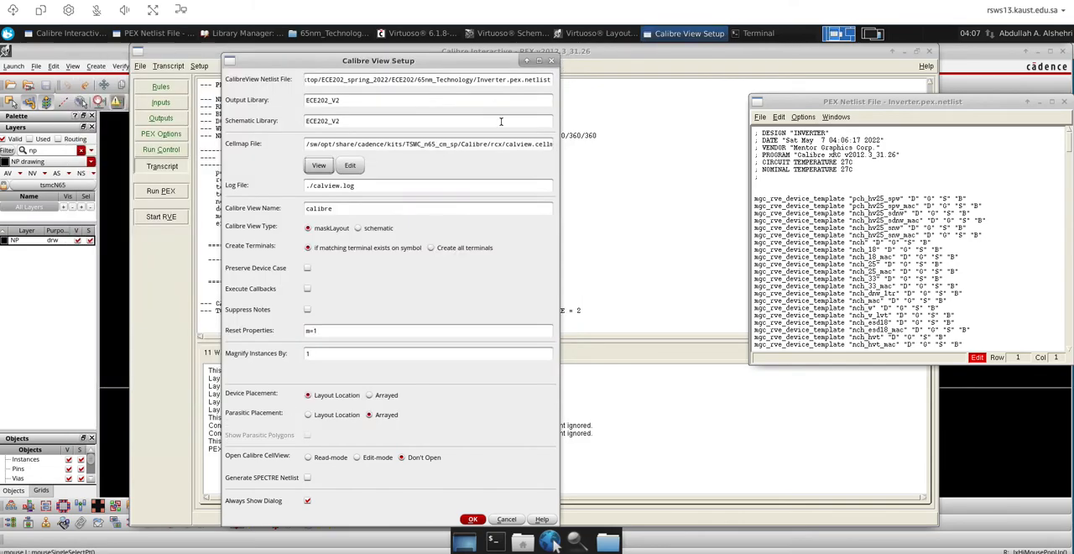
Generate the Calibre view as a schematic type with all terminals created, opening the cellview in read-mode
{"action": "left_click", "coordinate": [358, 227]}
{"action": "left_click", "coordinate": [430, 248]}
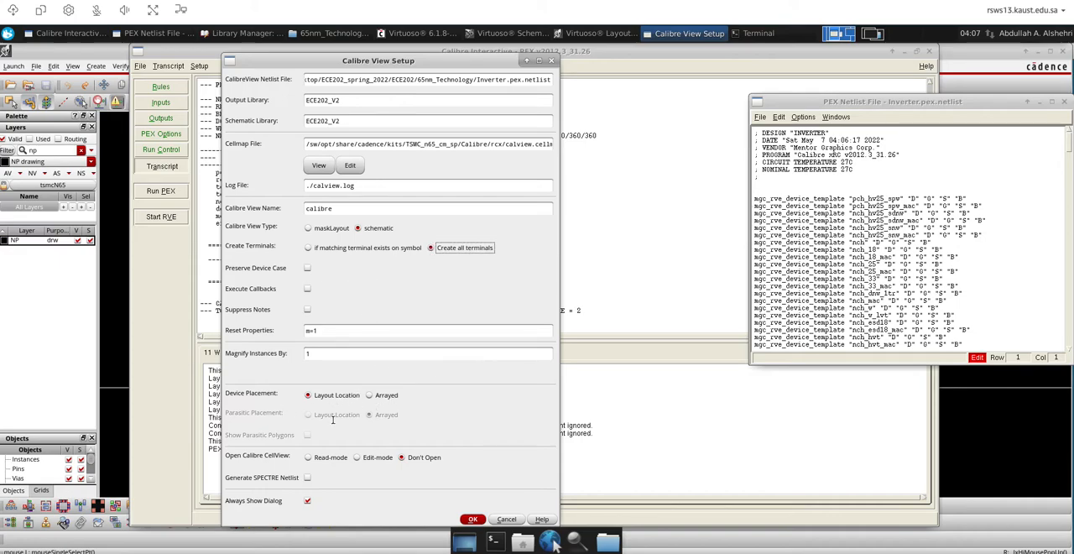
{"action": "left_click", "coordinate": [308, 457]}
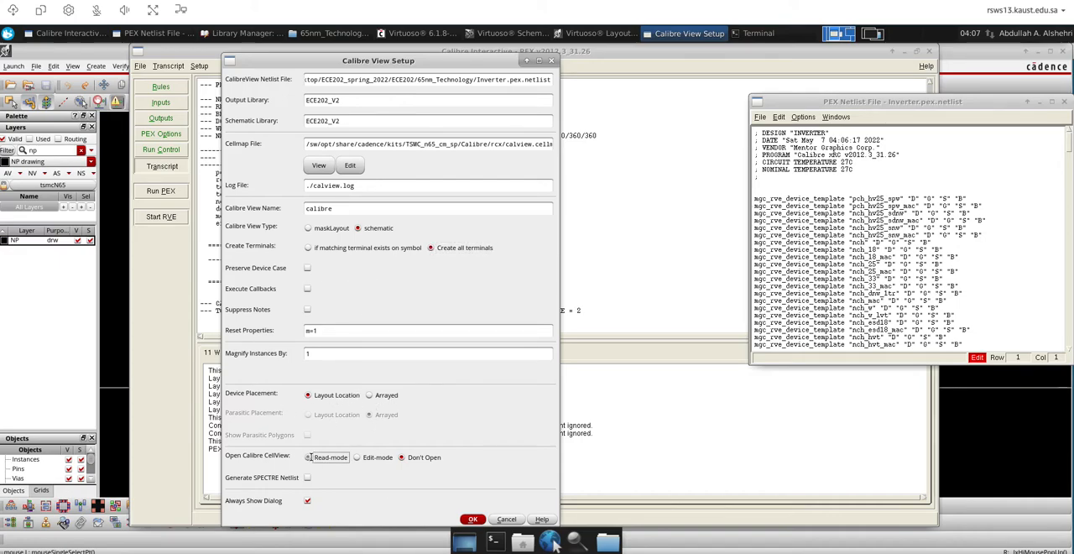
{"action": "left_click", "coordinate": [472, 519]}
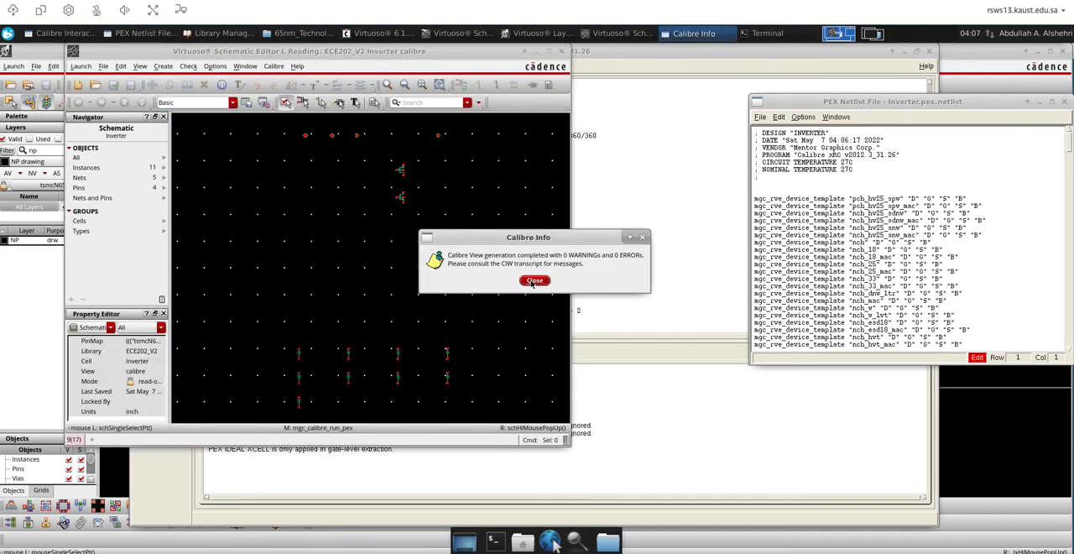
Dismiss the completion notice, inspect the extracted parasitic capacitors in the Inverter calibre view, and close that view
{"action": "left_click", "coordinate": [533, 280]}
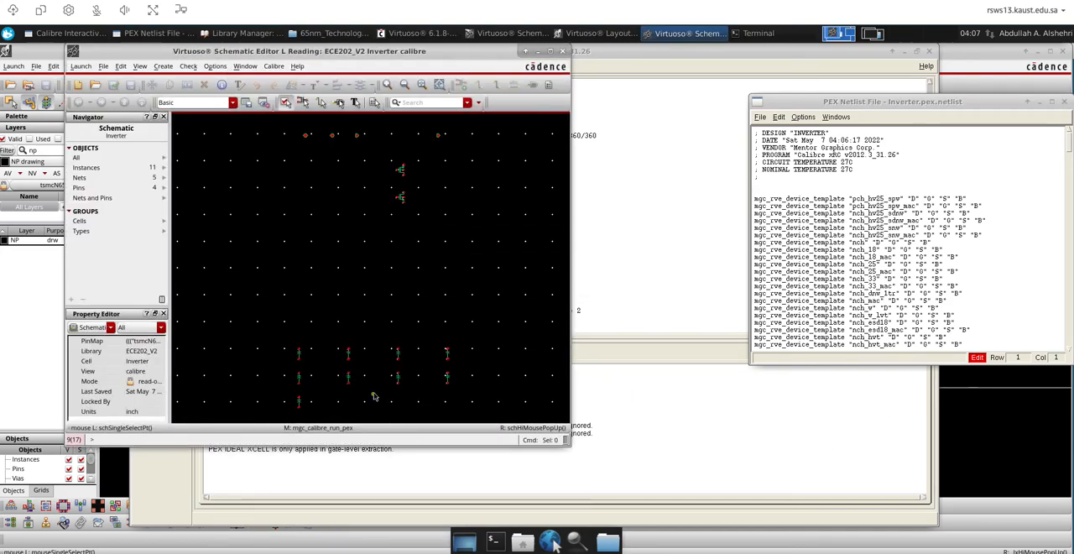
{"action": "right_click_drag", "start_coordinate": [270, 334], "coordinate": [473, 419]}
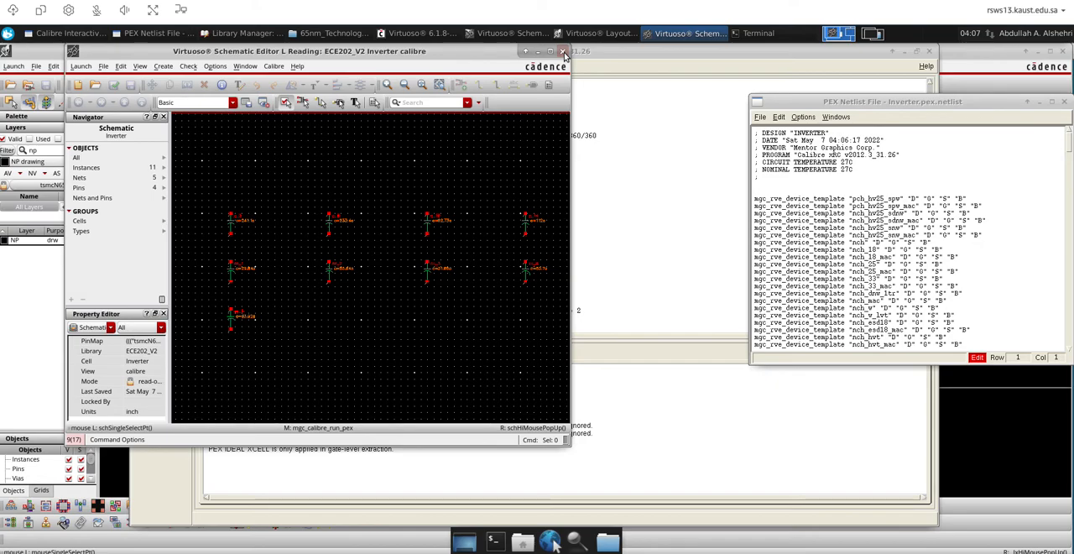
{"action": "left_click", "coordinate": [564, 52]}
Close the PEX netlist and the PEX window without saving a runset file, and fit the Inverter layout in view
{"action": "left_click_drag", "start_coordinate": [895, 104], "coordinate": [733, 106]}
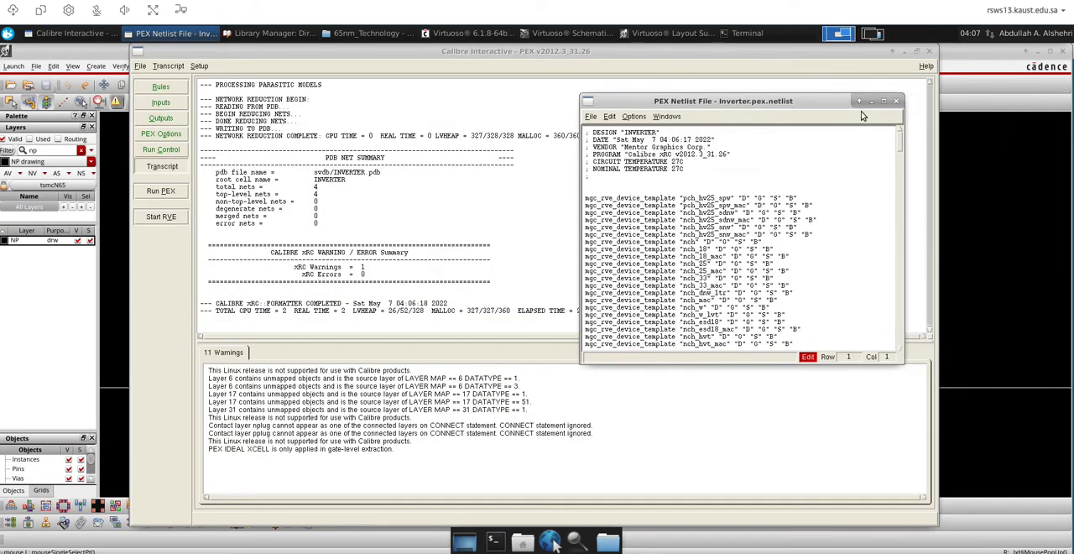
{"action": "left_click", "coordinate": [894, 105]}
{"action": "left_click", "coordinate": [929, 51]}
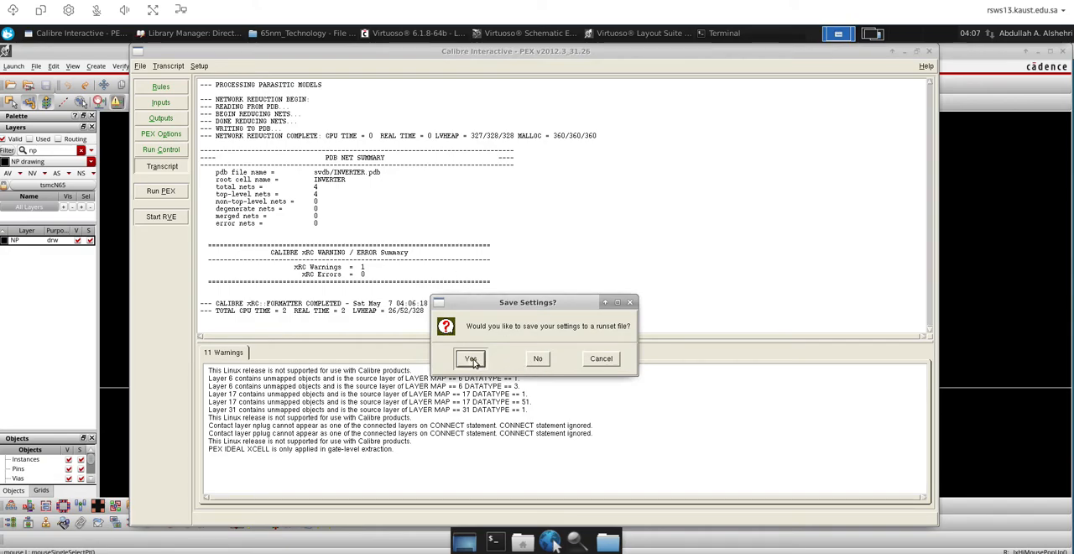
{"action": "left_click", "coordinate": [471, 359]}
{"action": "left_click", "coordinate": [647, 301]}
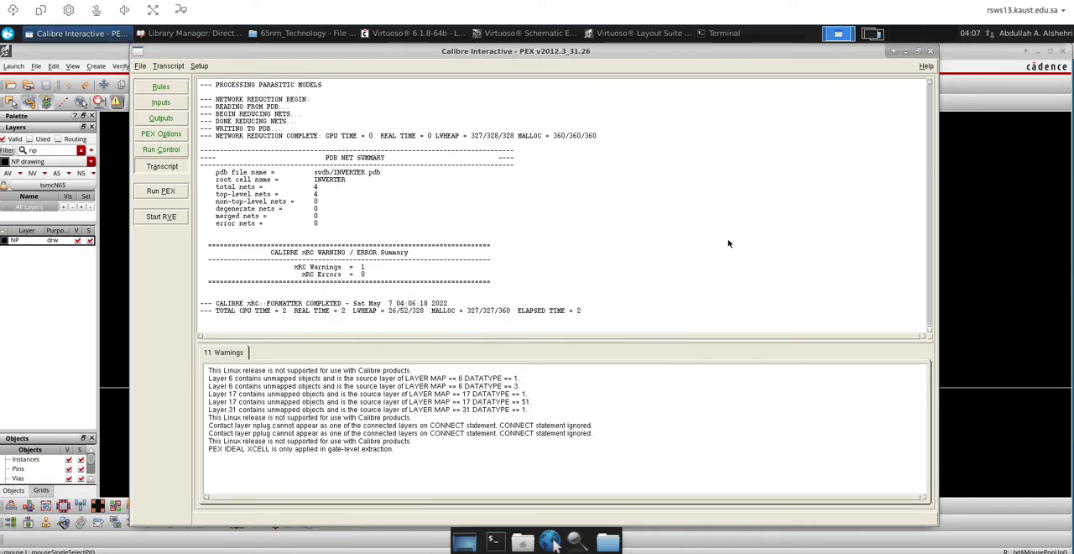
{"action": "left_click", "coordinate": [930, 52]}
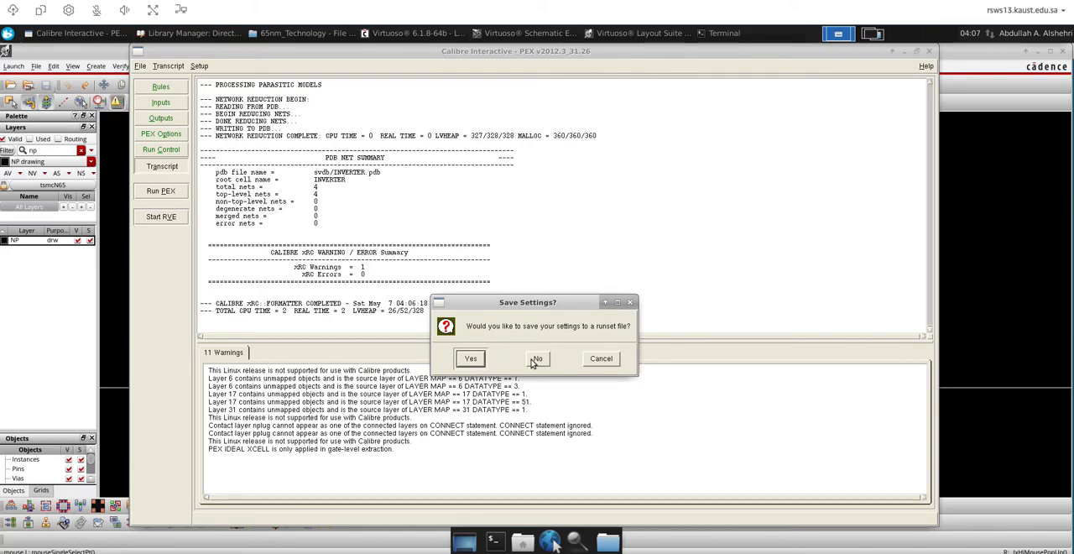
{"action": "left_click", "coordinate": [535, 359]}
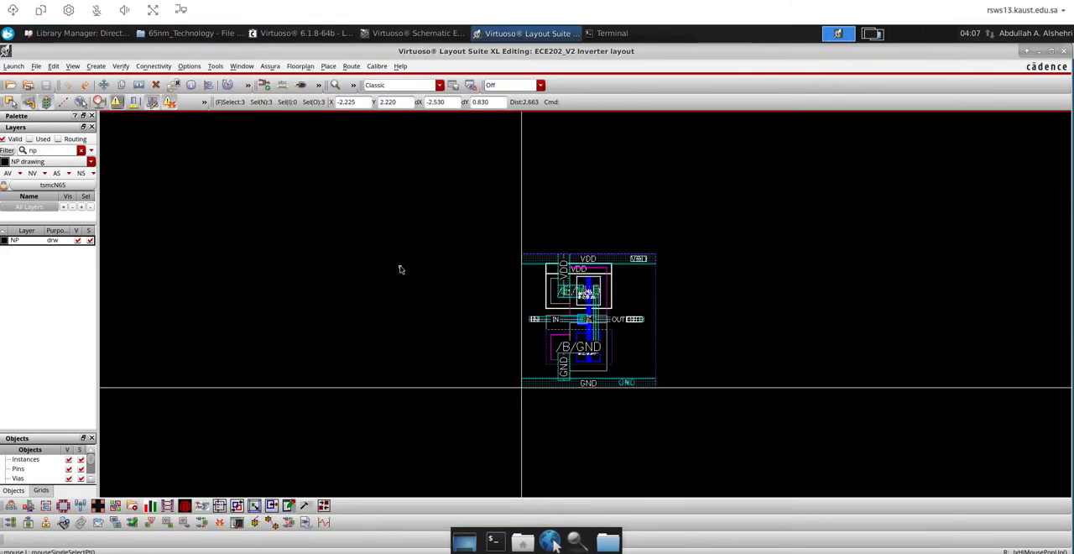
{"action": "key", "text": "f"}
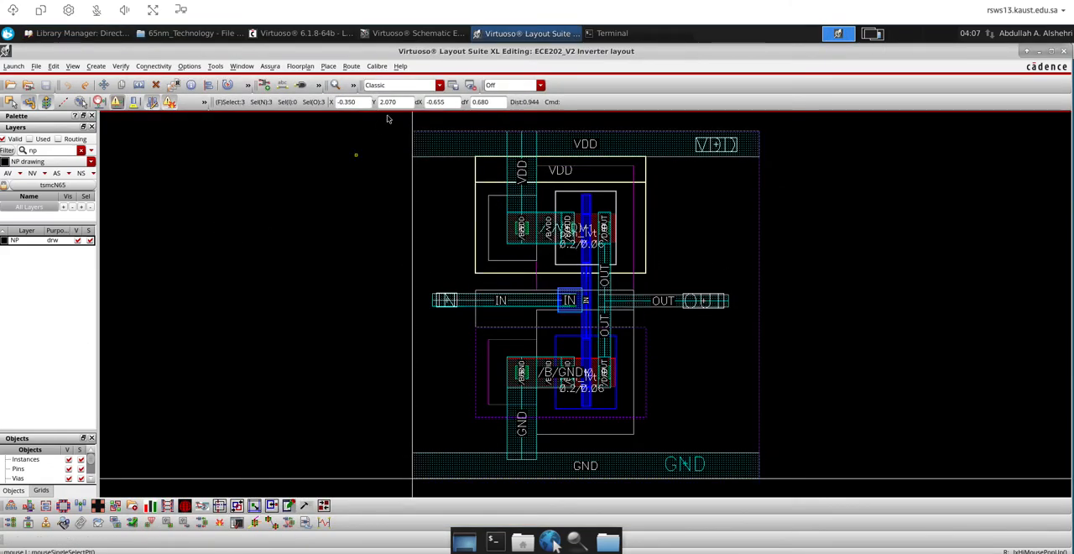
Close the Inverter layout and schematic windows and open the TB_Inverter schematic from ECE202_V2 in a maximized window
{"action": "left_click", "coordinate": [1064, 52]}
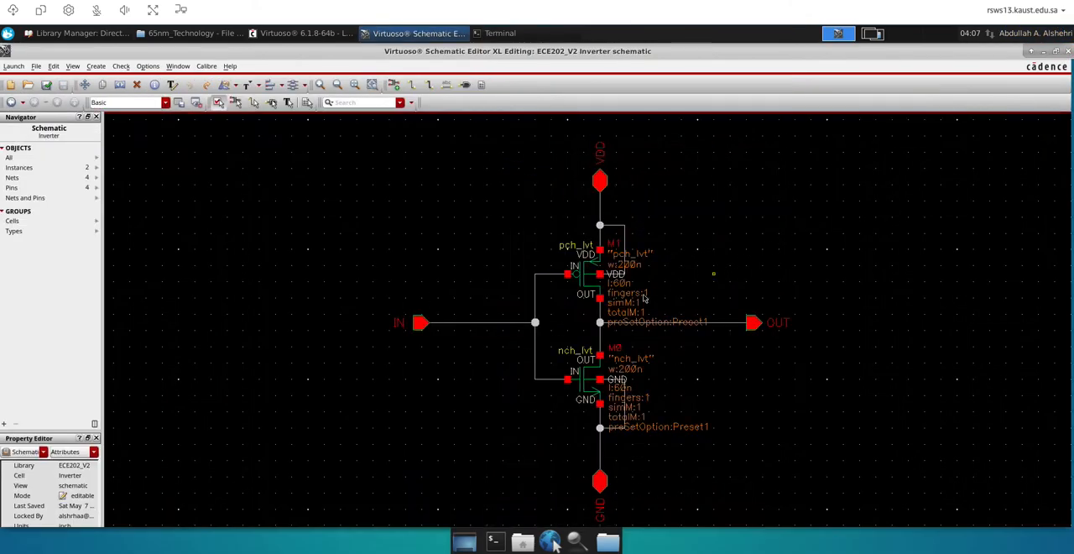
{"action": "left_click", "coordinate": [1067, 51]}
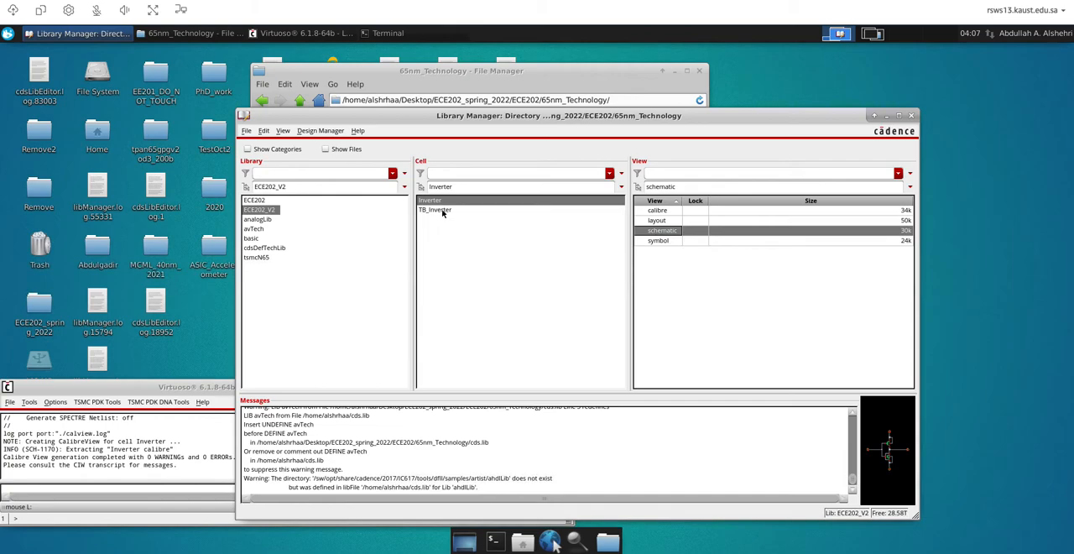
{"action": "left_click", "coordinate": [437, 210]}
{"action": "double_click", "coordinate": [669, 222]}
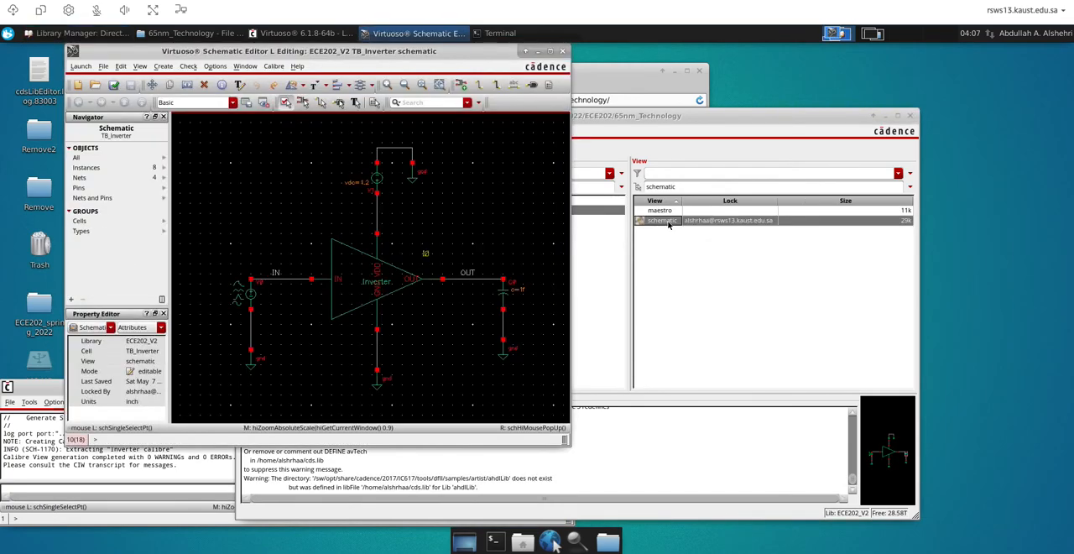
{"action": "left_click", "coordinate": [308, 35]}
{"action": "left_click", "coordinate": [308, 36]}
{"action": "left_click", "coordinate": [309, 35]}
{"action": "left_click", "coordinate": [309, 35]}
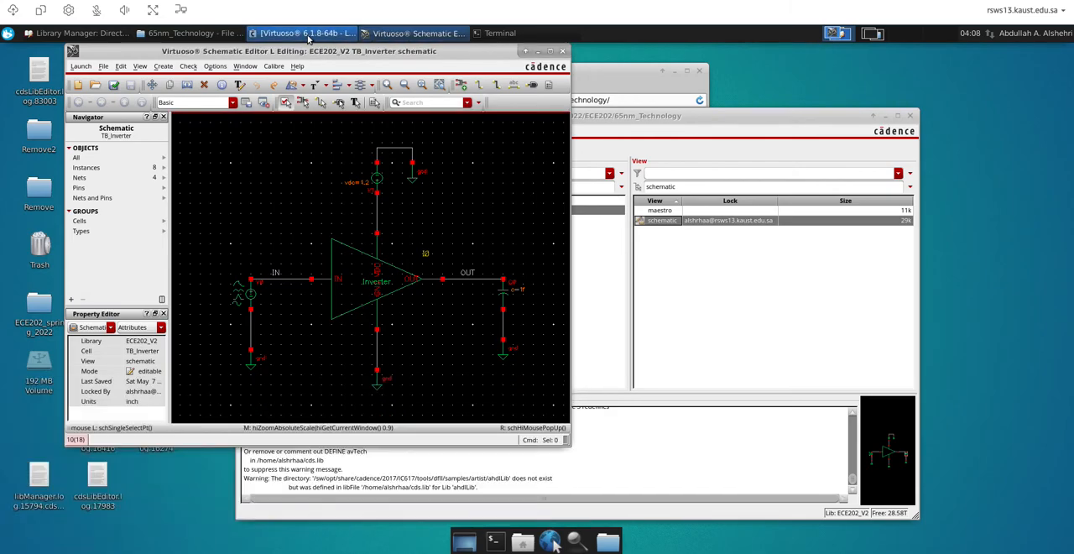
{"action": "left_click", "coordinate": [550, 51]}
Launch ADE Assembler with the existing maestro view of TB_Inverter, opened for editing
{"action": "left_click", "coordinate": [16, 67]}
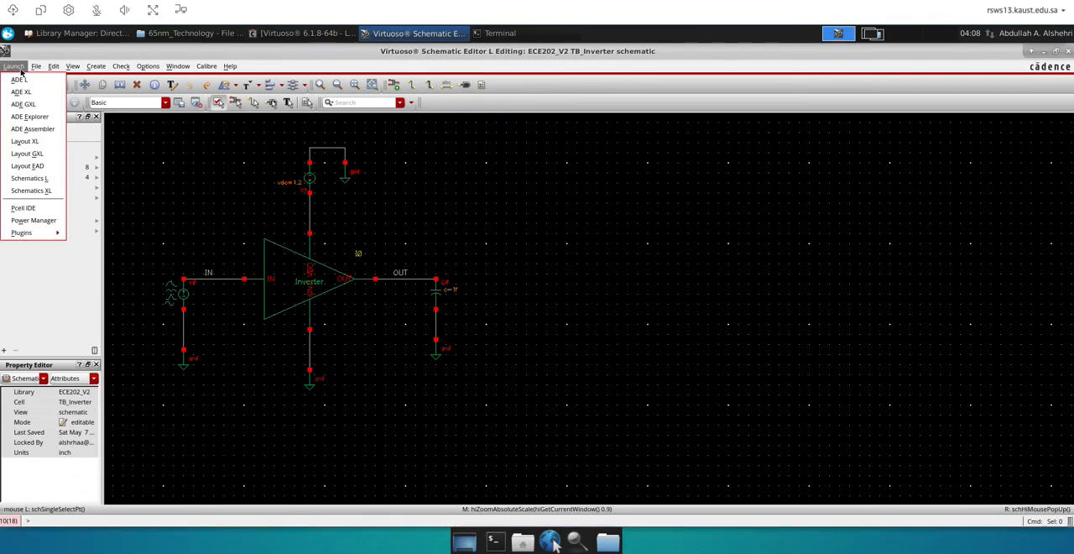
{"action": "left_click", "coordinate": [32, 128]}
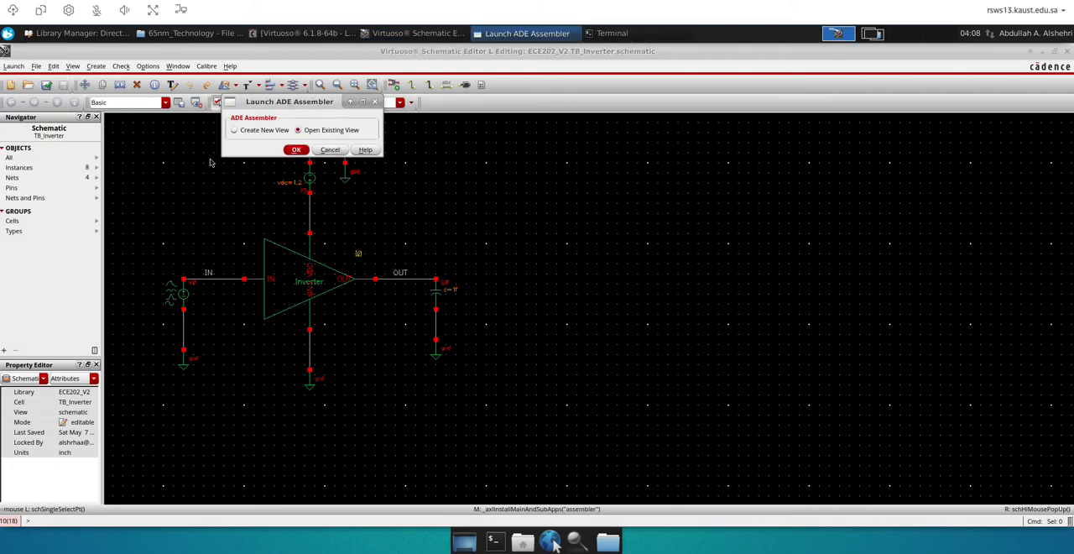
{"action": "left_click", "coordinate": [295, 150]}
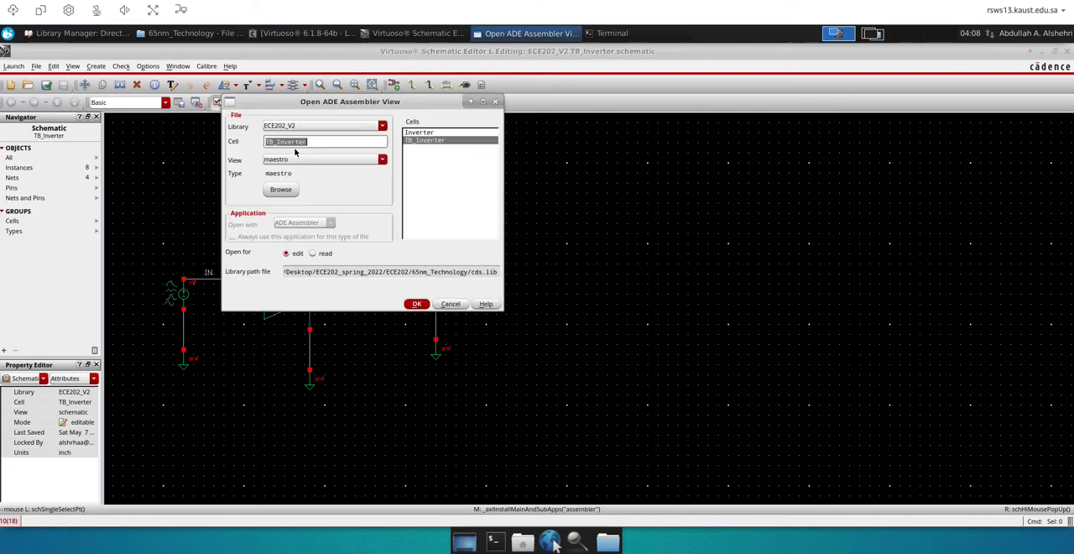
{"action": "left_click", "coordinate": [417, 304]}
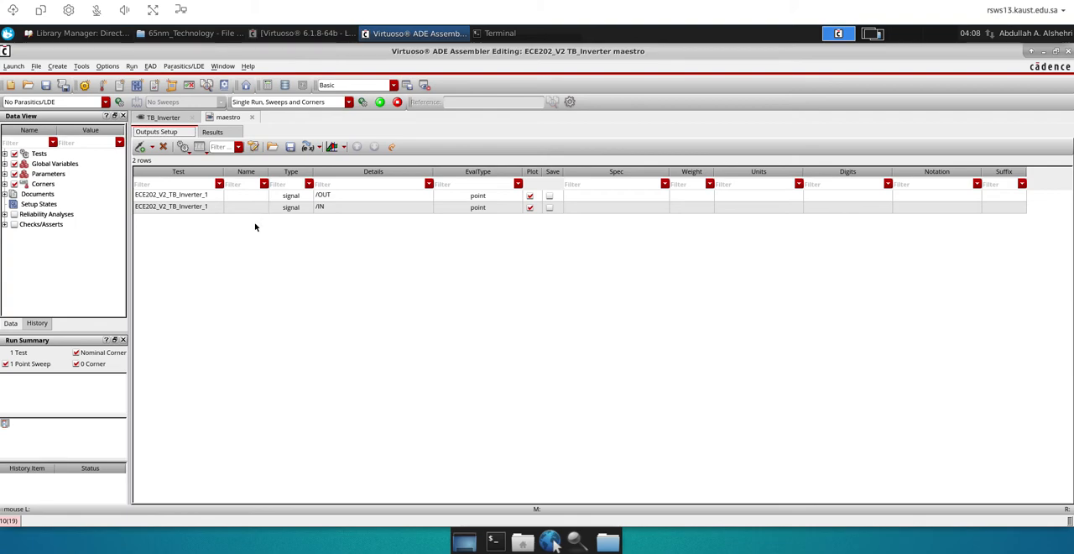
Display the results of the Interactive.1 history run and plot its /OUT and /IN signals
{"action": "left_click", "coordinate": [37, 325]}
{"action": "left_click", "coordinate": [37, 141]}
{"action": "right_click", "coordinate": [36, 142]}
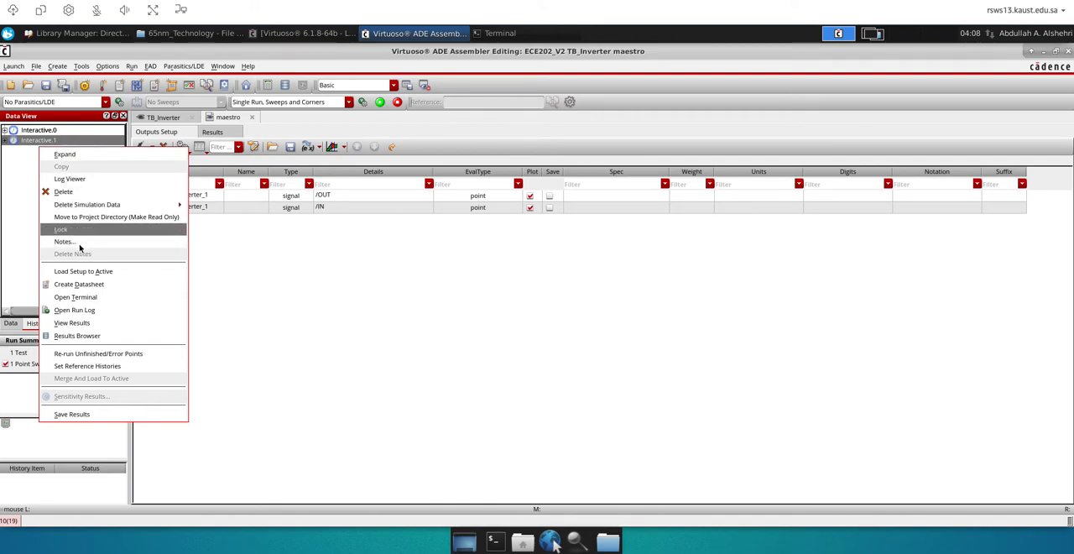
{"action": "left_click", "coordinate": [82, 273]}
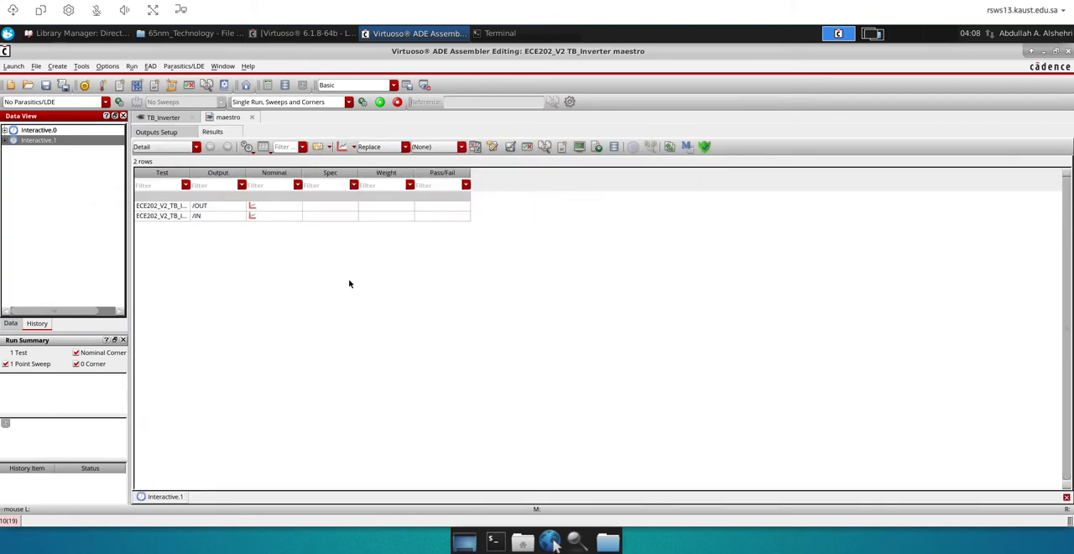
{"action": "left_click", "coordinate": [342, 147]}
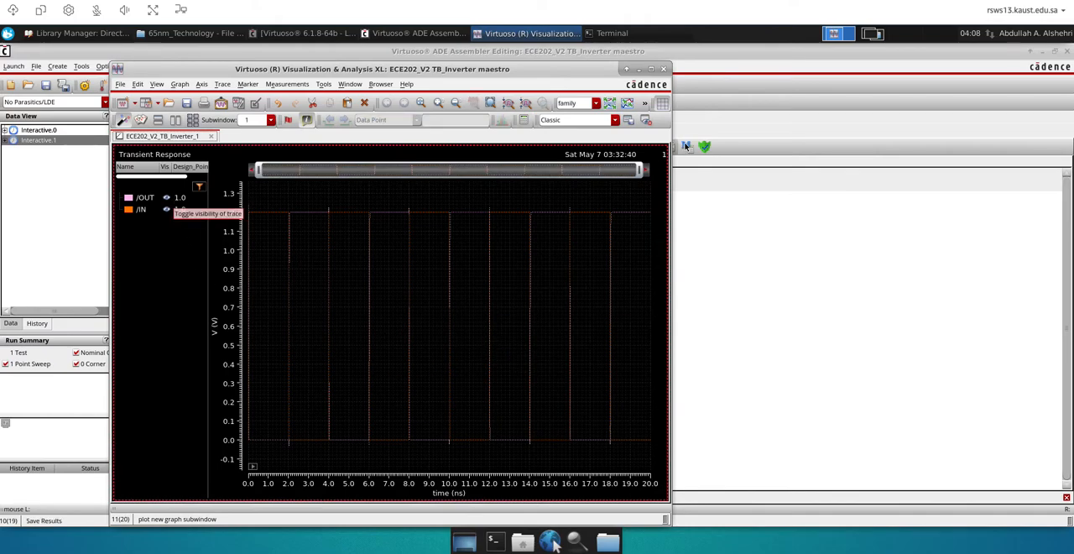
Split the plotted traces into separate strips and delete the /IN trace
{"action": "left_click", "coordinate": [610, 102]}
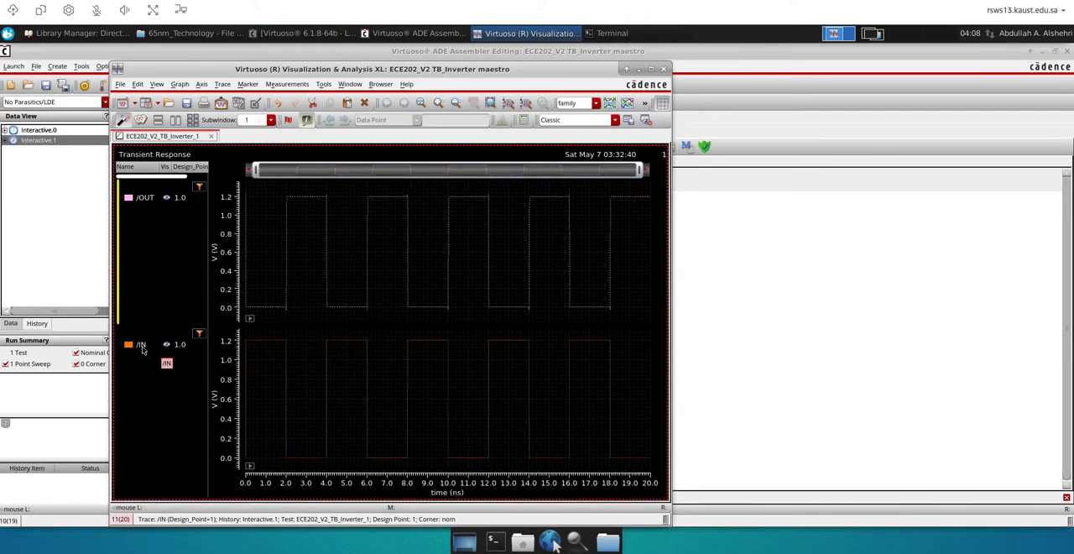
{"action": "right_click", "coordinate": [142, 352]}
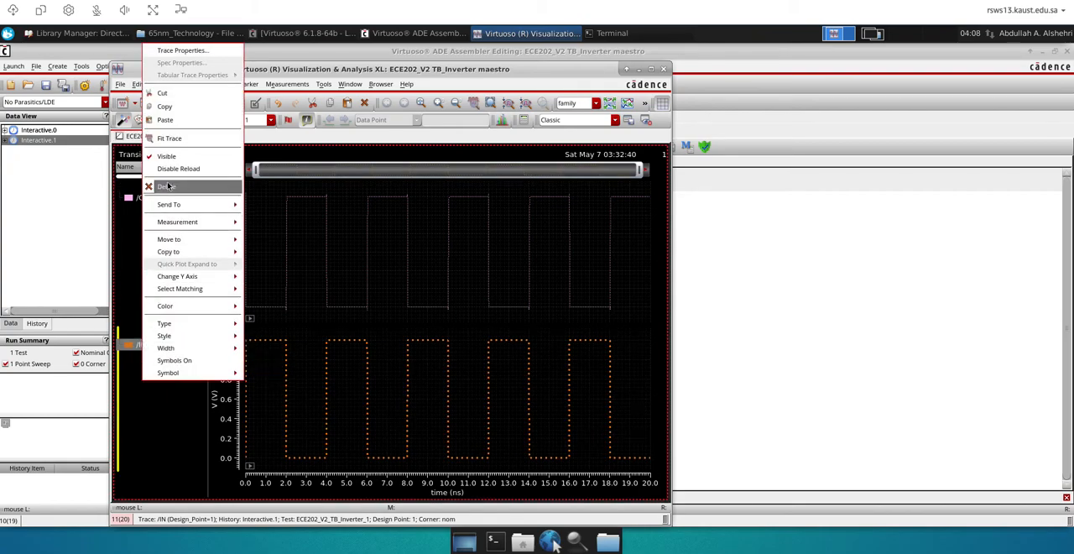
{"action": "left_click", "coordinate": [168, 187]}
Increase the line width of the /OUT trace and set its style to Solid
{"action": "right_click", "coordinate": [148, 198]}
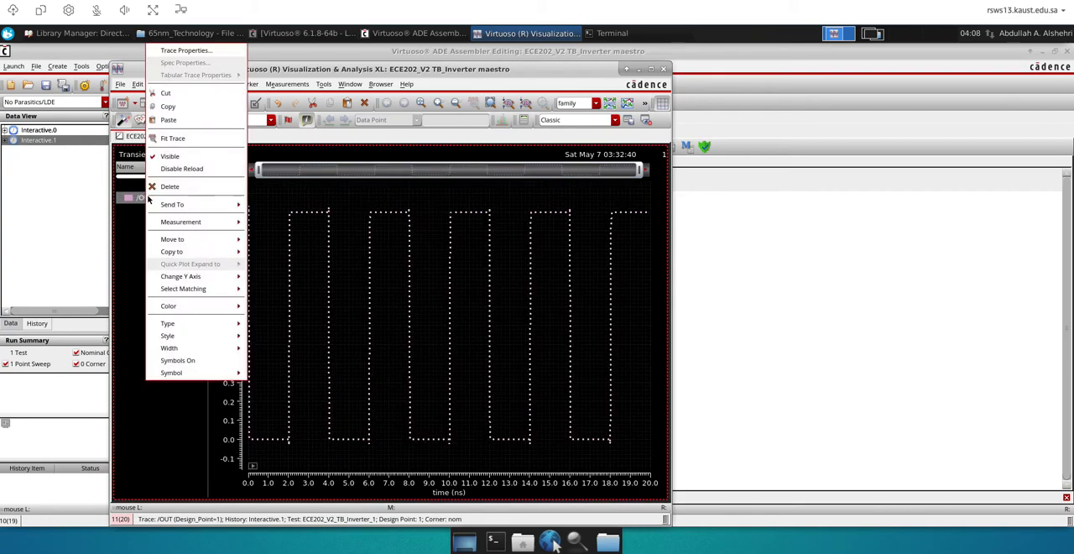
{"action": "mouse_move", "coordinate": [198, 347]}
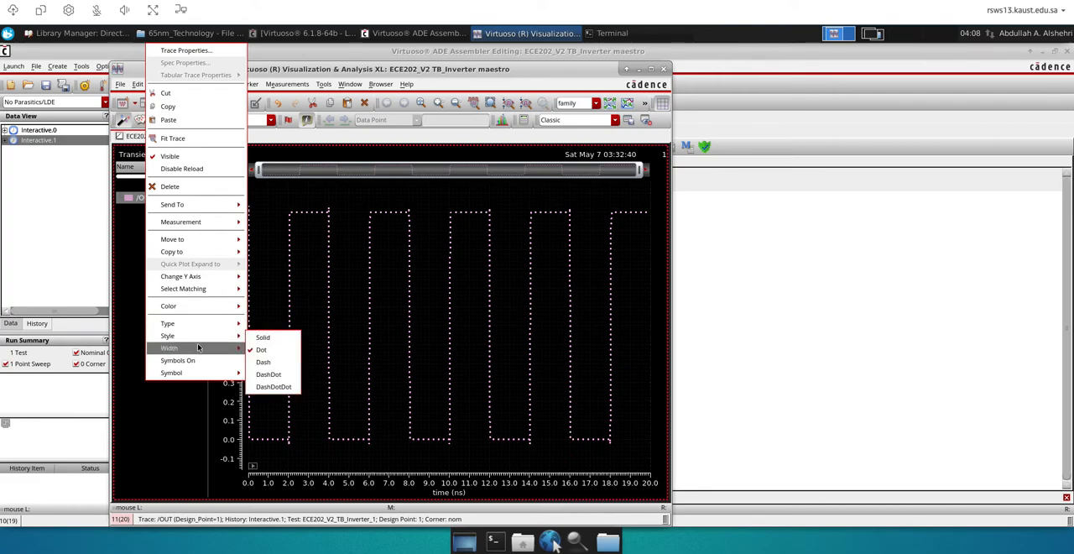
{"action": "left_click", "coordinate": [268, 362]}
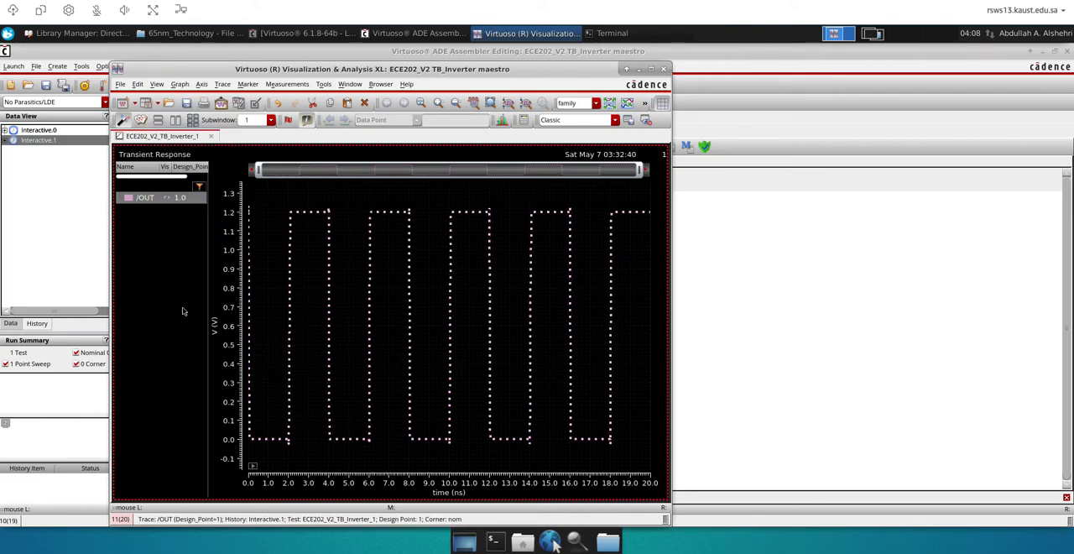
{"action": "right_click", "coordinate": [147, 206]}
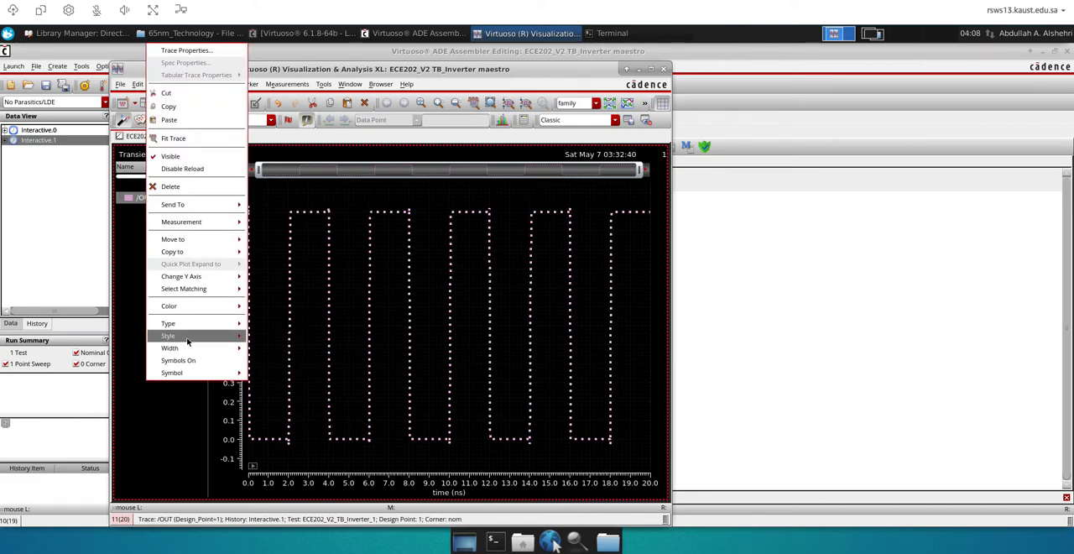
{"action": "mouse_move", "coordinate": [226, 344]}
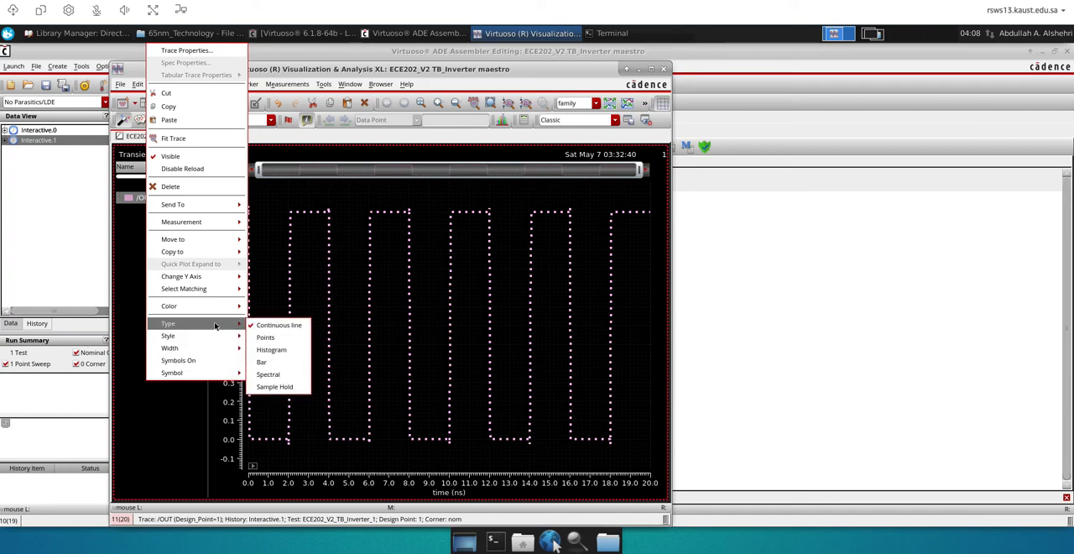
{"action": "mouse_move", "coordinate": [223, 336]}
{"action": "left_click", "coordinate": [263, 338]}
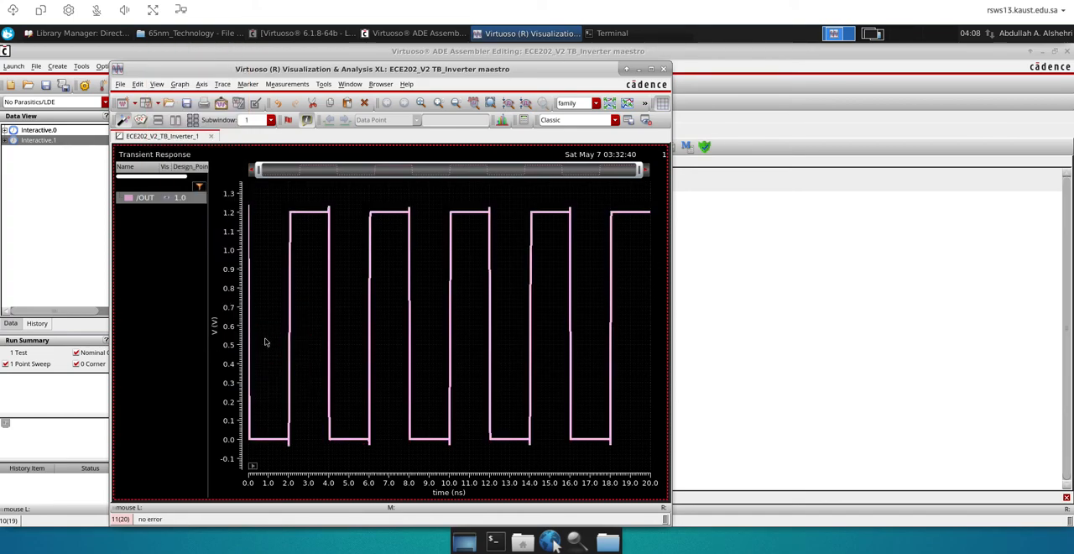
Return to the ADE Assembler results and set the plotting mode to Append
{"action": "left_click", "coordinate": [718, 172]}
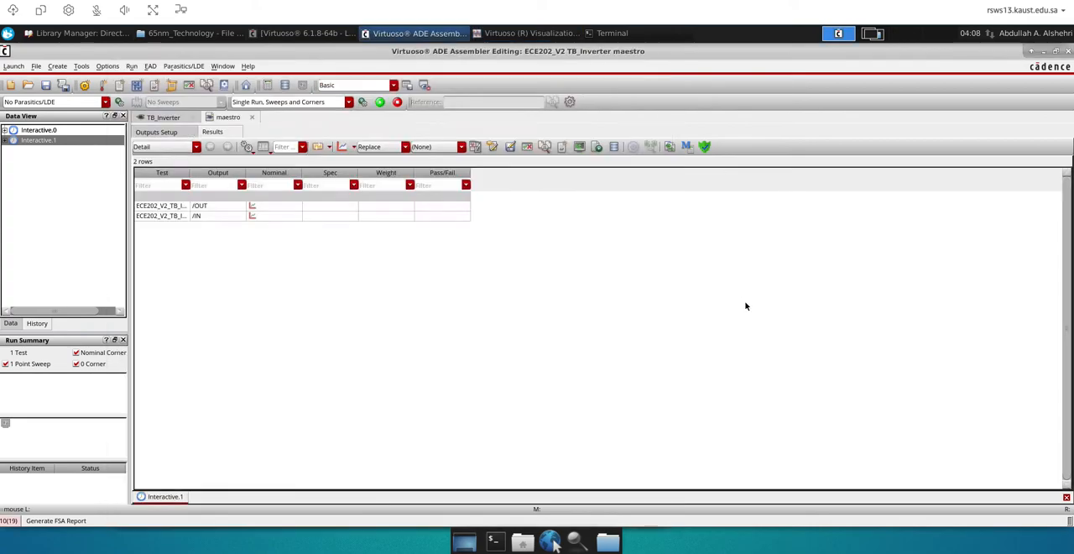
{"action": "left_click", "coordinate": [403, 148]}
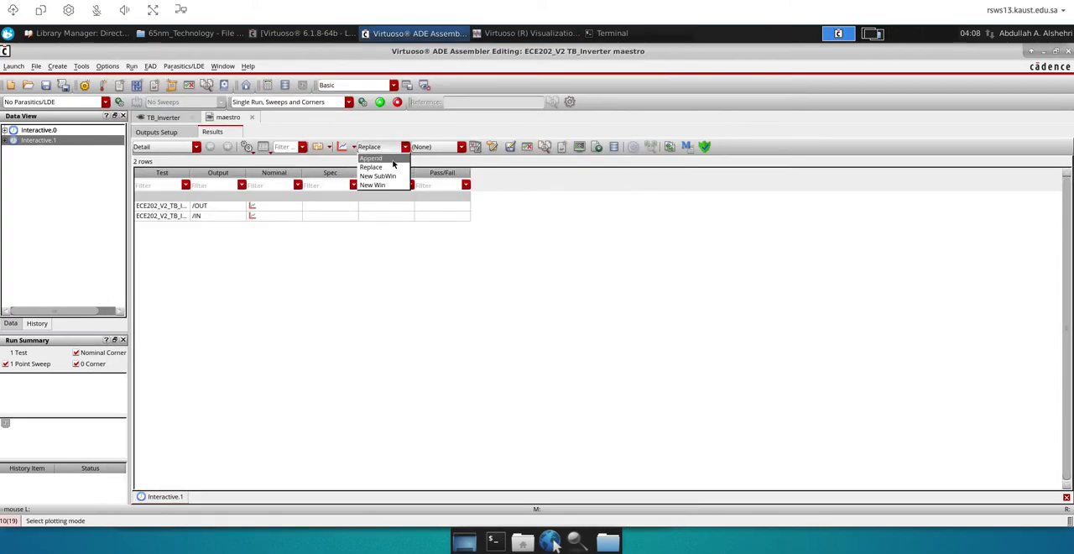
{"action": "left_click", "coordinate": [391, 159]}
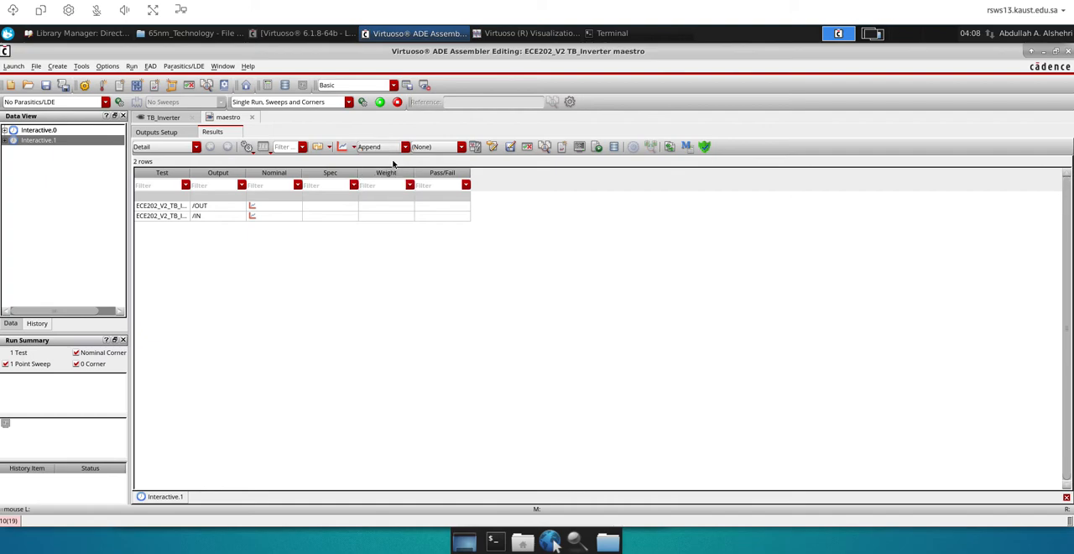
Open the environment options of test ECE202_V2_TB_Inverter_1 and add calibre at the start of the Switch View List, before spectre
{"action": "left_click", "coordinate": [11, 324]}
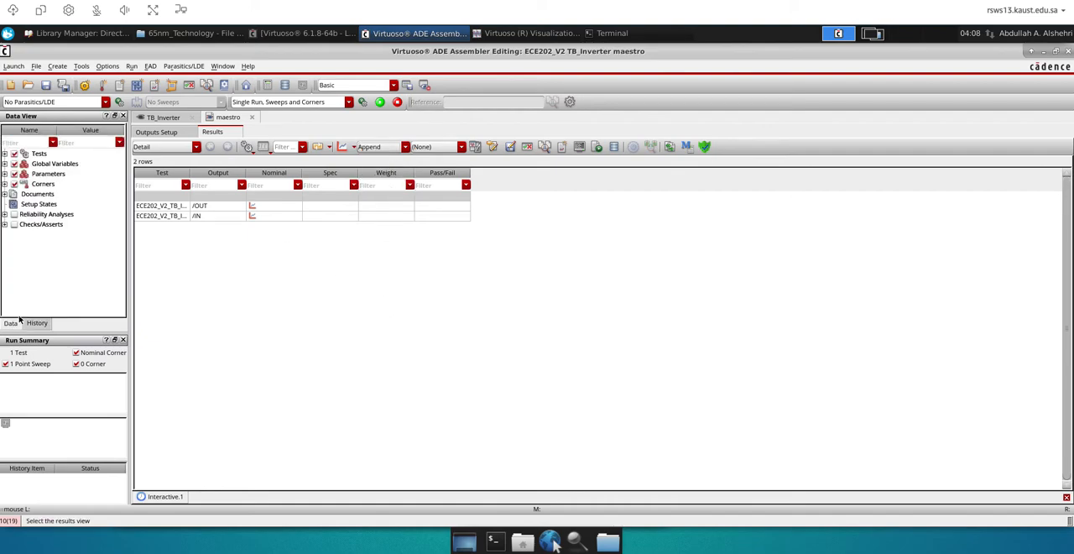
{"action": "left_click", "coordinate": [4, 154]}
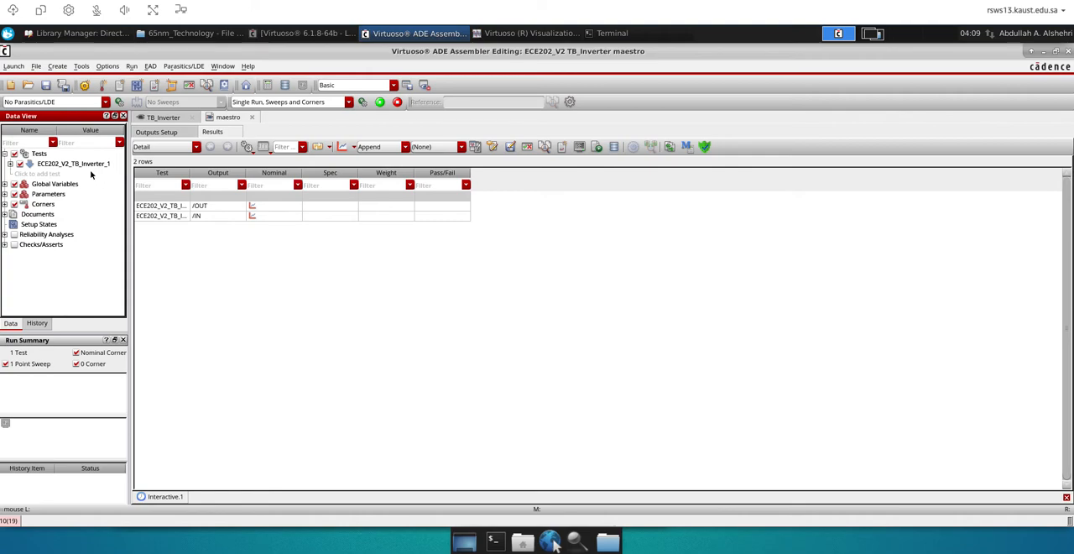
{"action": "right_click", "coordinate": [63, 165]}
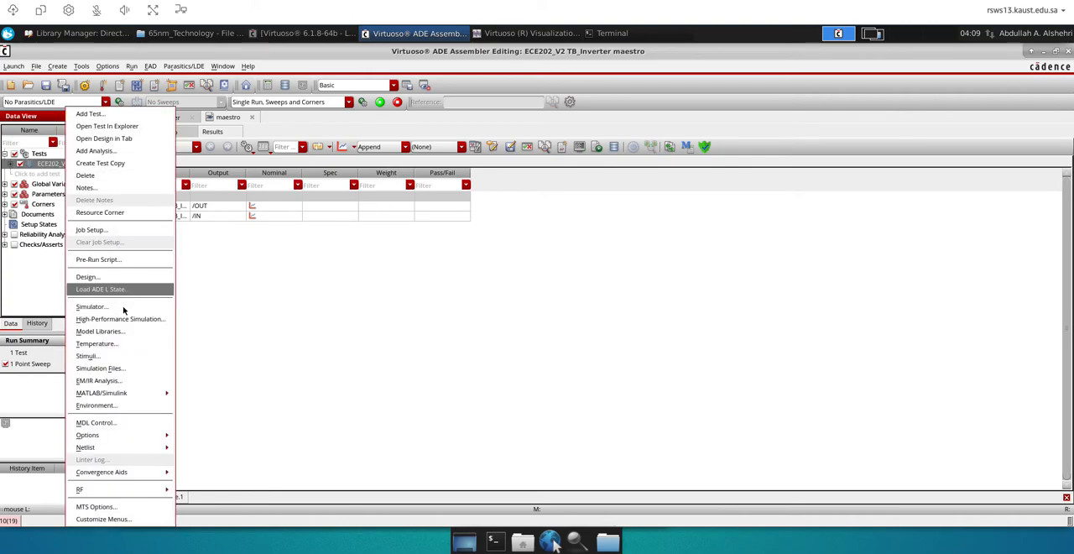
{"action": "left_click", "coordinate": [97, 405]}
{"action": "left_click_drag", "start_coordinate": [301, 117], "coordinate": [200, 115]}
{"action": "left_click", "coordinate": [355, 123]}
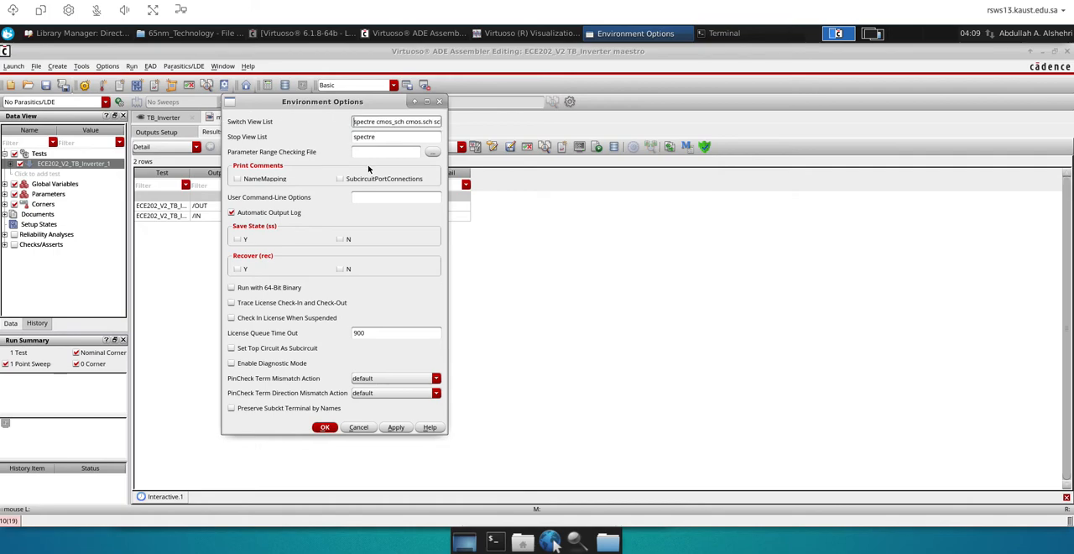
{"action": "type", "text": "calibre"}
{"action": "double_click", "coordinate": [366, 122]}
{"action": "type", "text": "calibre"}
{"action": "double_click", "coordinate": [371, 121]}
{"action": "mouse_move", "coordinate": [396, 122]}
{"action": "left_mouse_down"}
{"action": "mouse_move", "coordinate": [375, 122]}
{"action": "mouse_move", "coordinate": [410, 122]}
{"action": "left_mouse_up"}
{"action": "left_click", "coordinate": [631, 313]}
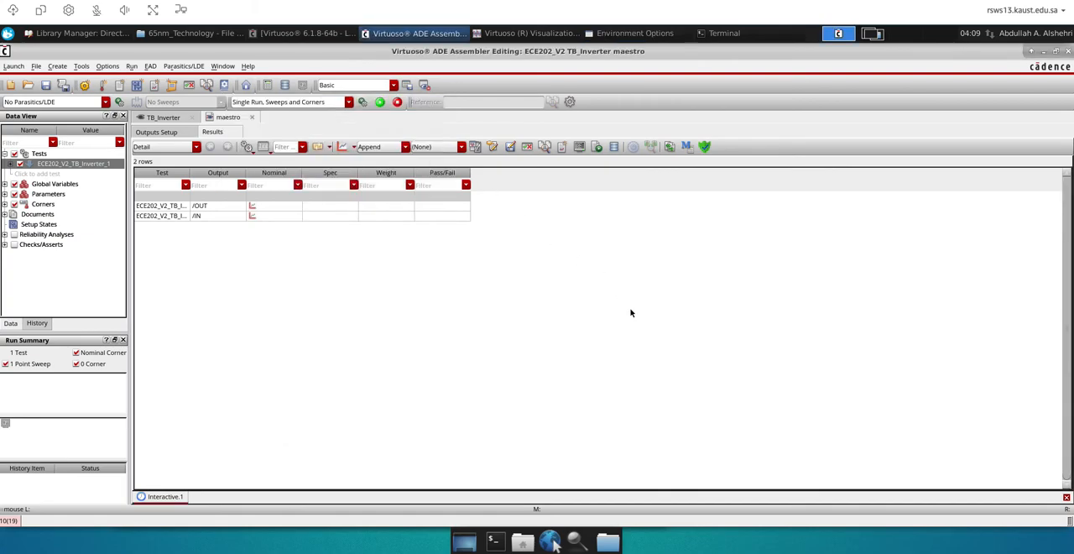
Check the calibre view name among the views of the Inverter cell in the Library Manager
{"action": "left_click", "coordinate": [79, 33]}
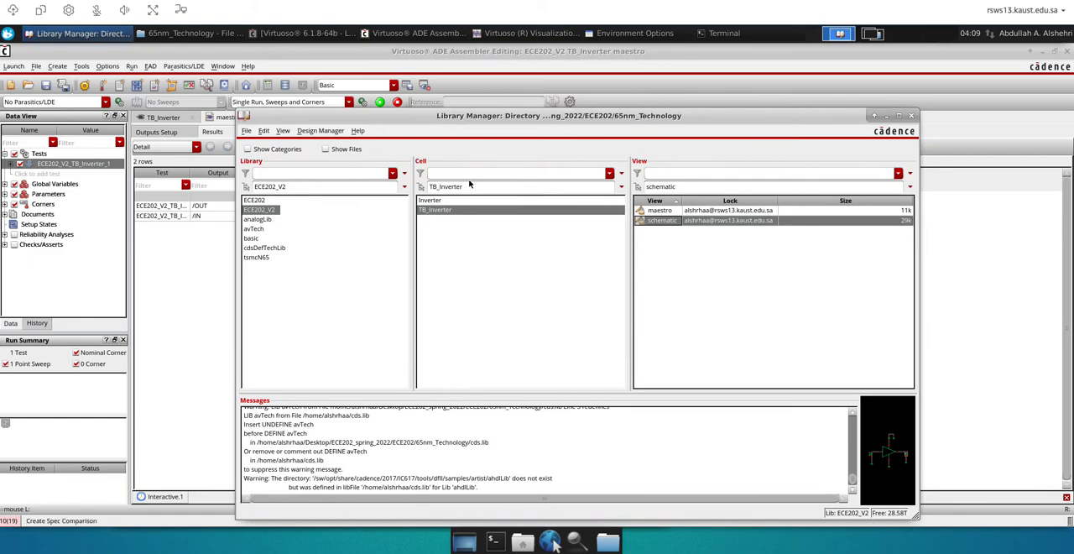
{"action": "left_click", "coordinate": [441, 200]}
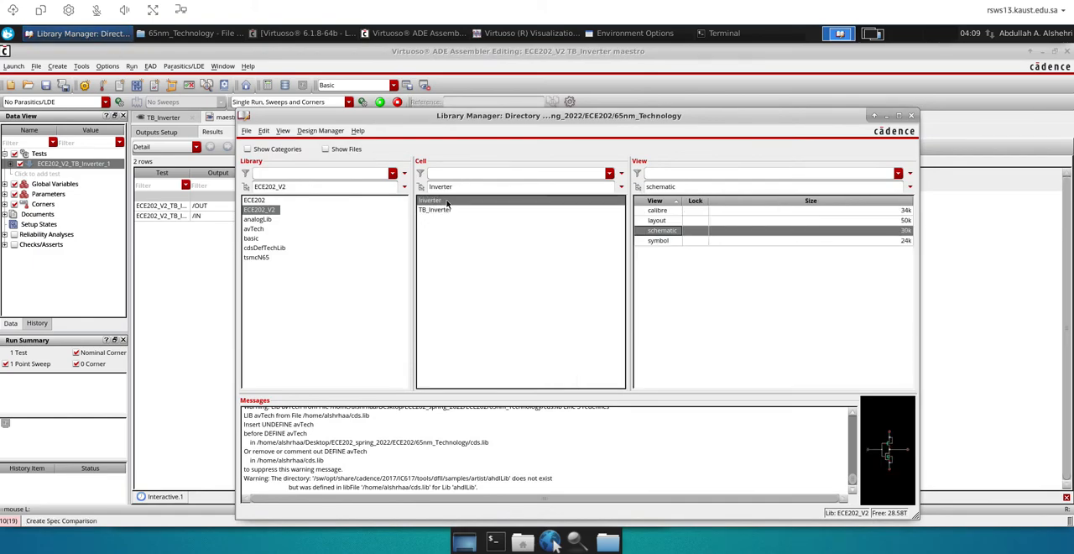
{"action": "left_click", "coordinate": [663, 211]}
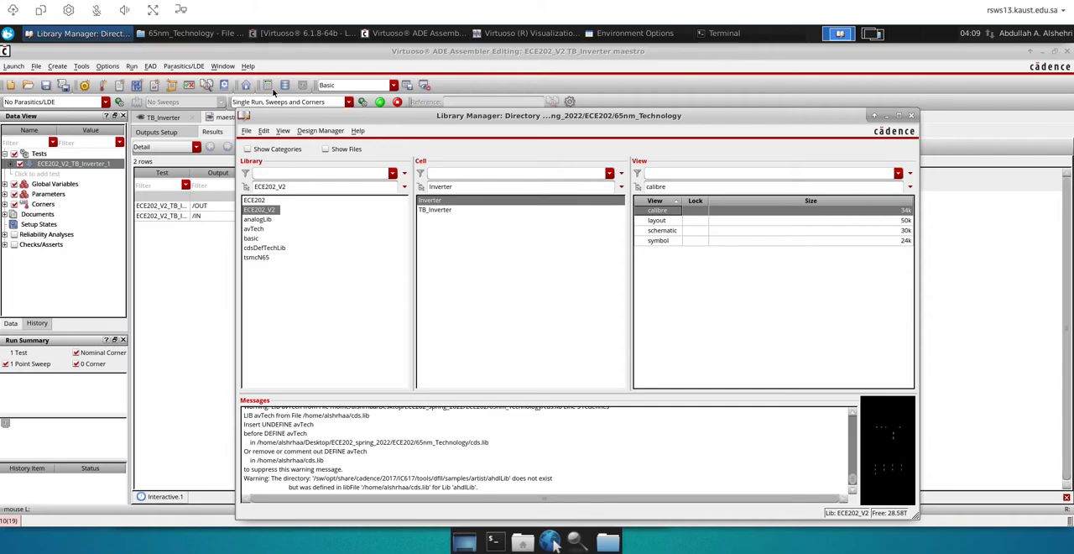
Apply and close the Environment Options, and minimize the waveform and Library Manager windows to reveal ADE Assembler
{"action": "left_click", "coordinate": [528, 34]}
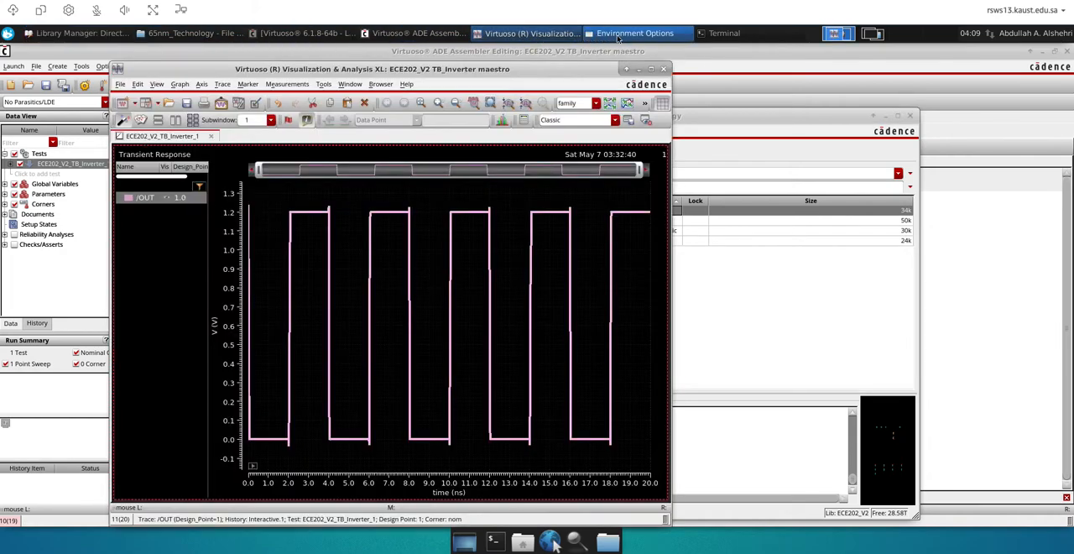
{"action": "left_click", "coordinate": [619, 35]}
{"action": "left_click", "coordinate": [415, 132]}
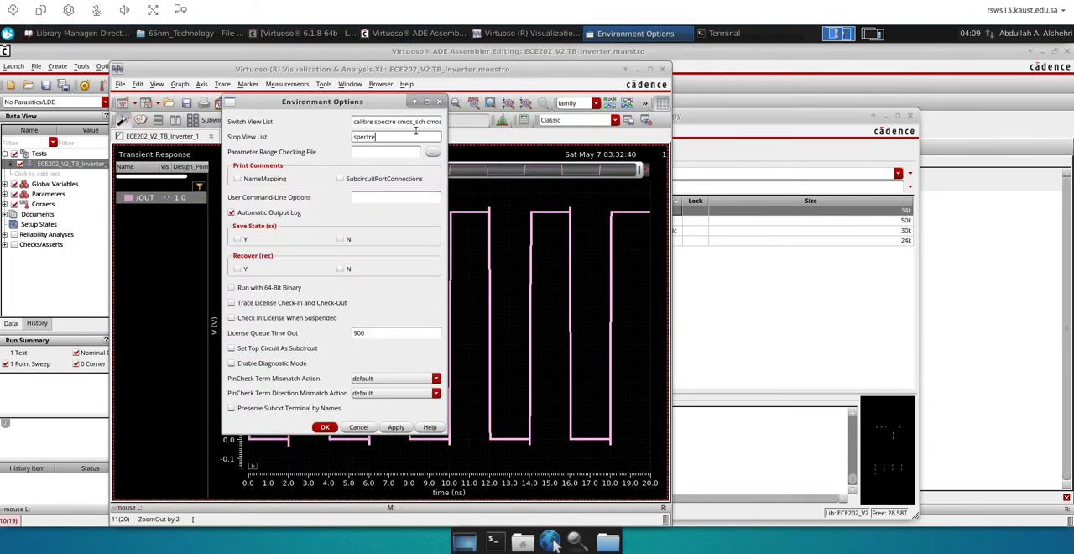
{"action": "left_click", "coordinate": [325, 427]}
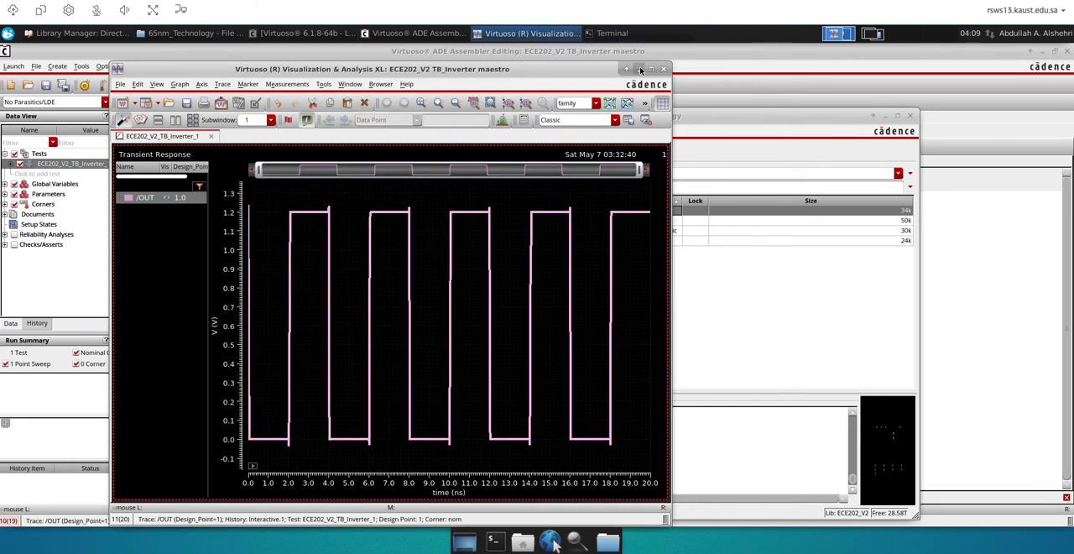
{"action": "left_click", "coordinate": [625, 69]}
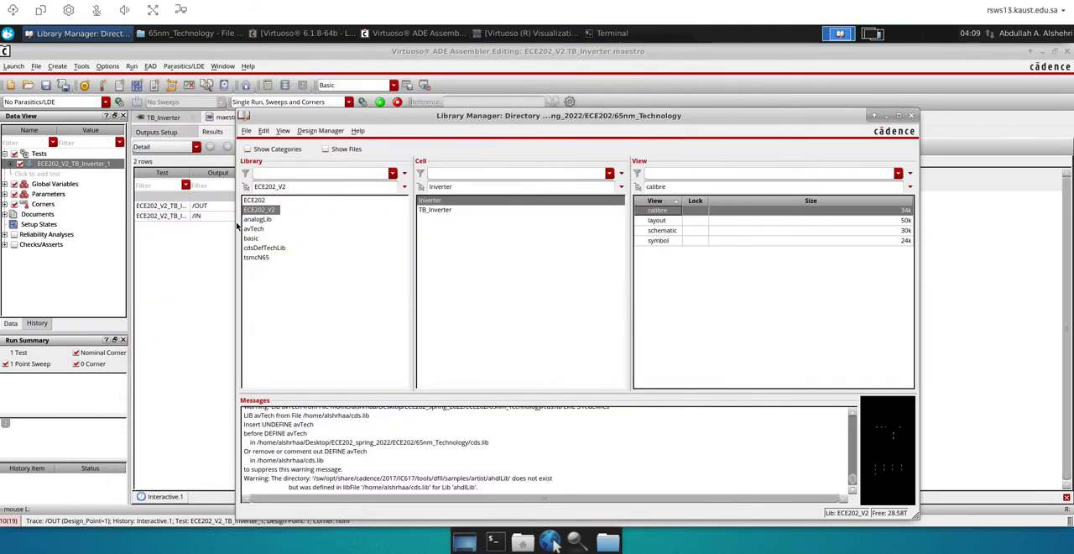
{"action": "left_click", "coordinate": [888, 118]}
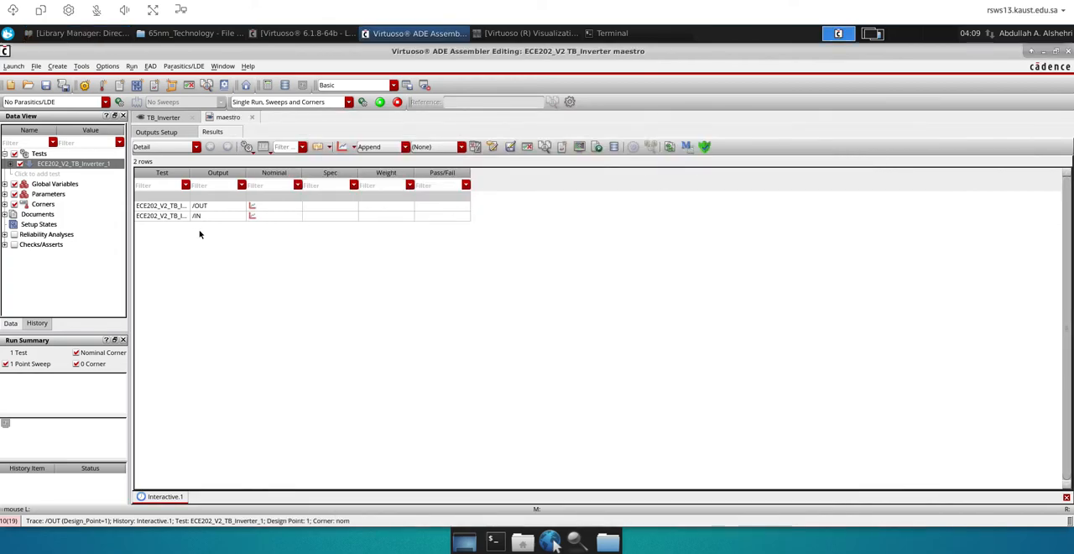
Run the TB_Inverter simulation with the calibre view included in the switch view list
{"action": "left_click", "coordinate": [380, 101]}
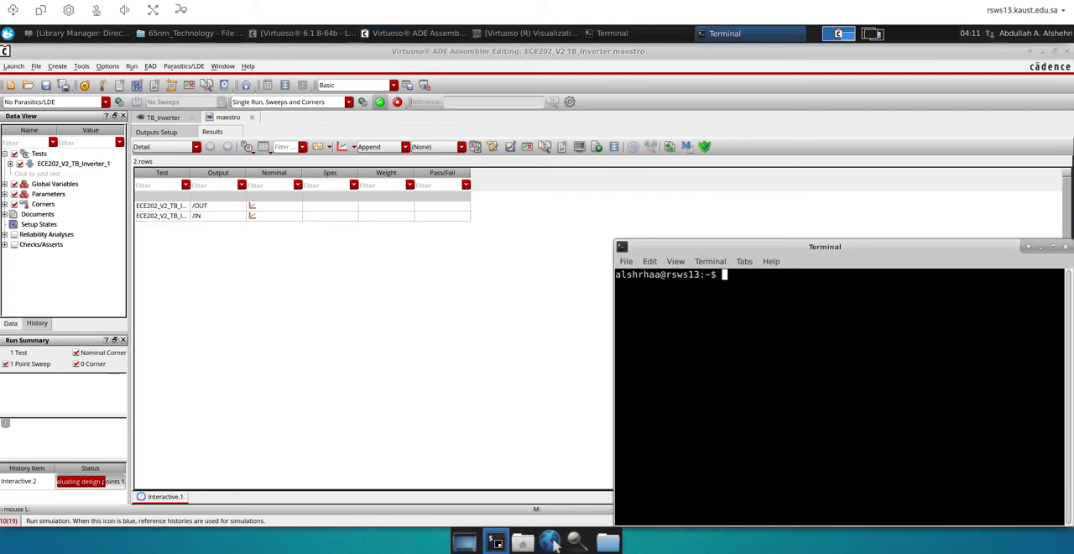
Write out the contact e-mail address in a terminal window, highlight it, and close the terminal
{"action": "left_click_drag", "start_coordinate": [681, 248], "coordinate": [533, 222]}
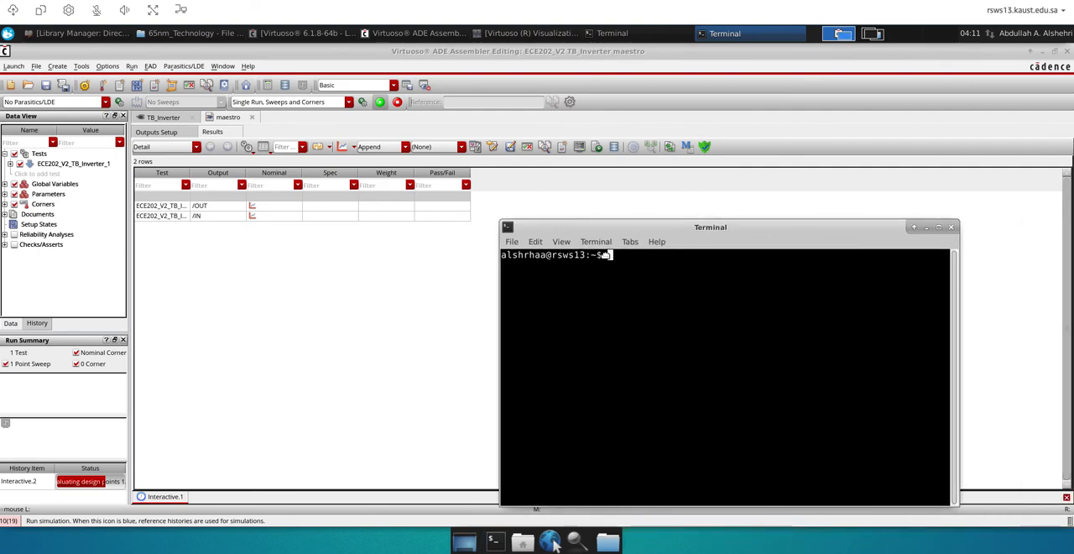
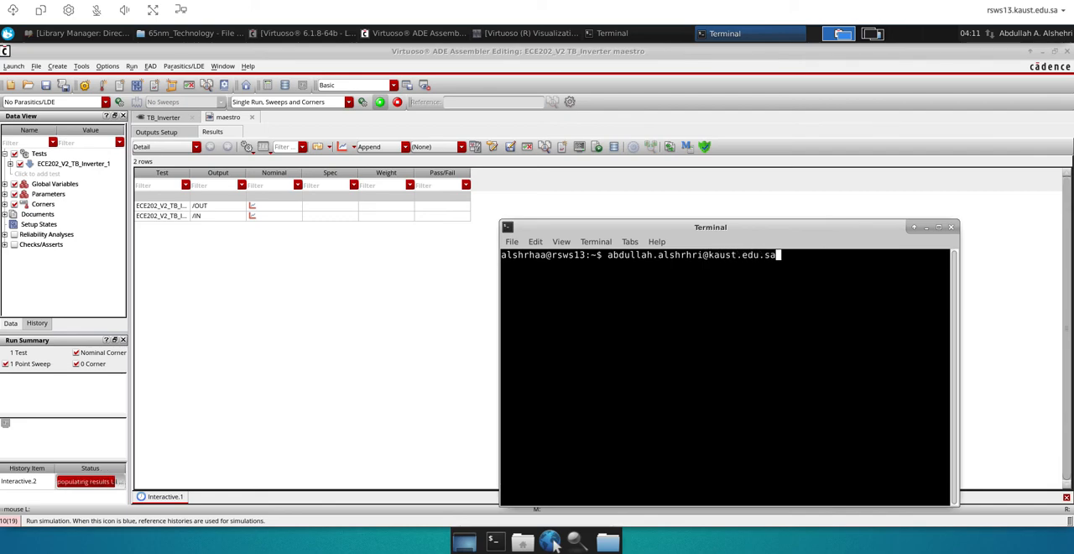
{"action": "key", "text": "Return"}
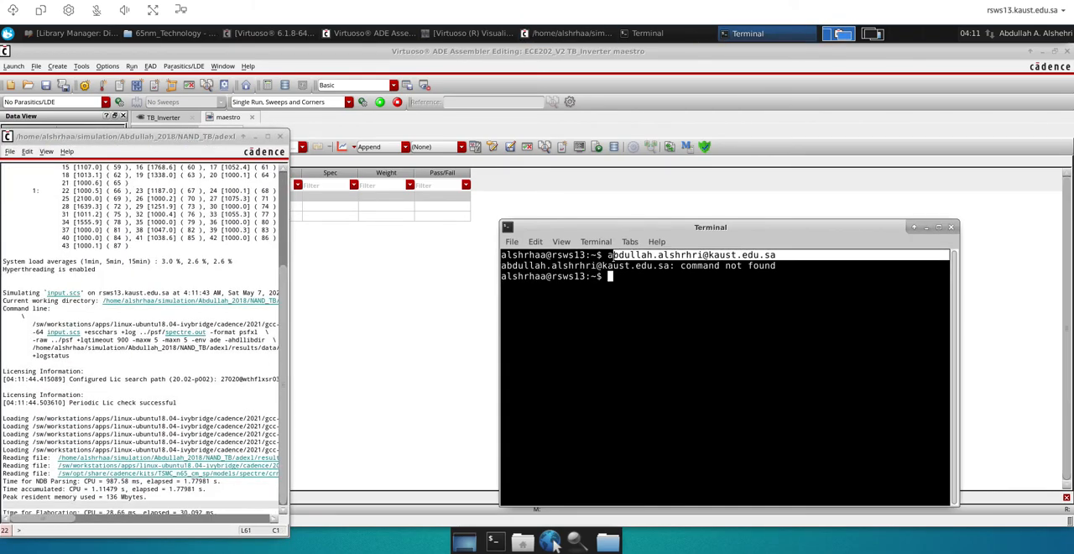
{"action": "double_click", "coordinate": [611, 255]}
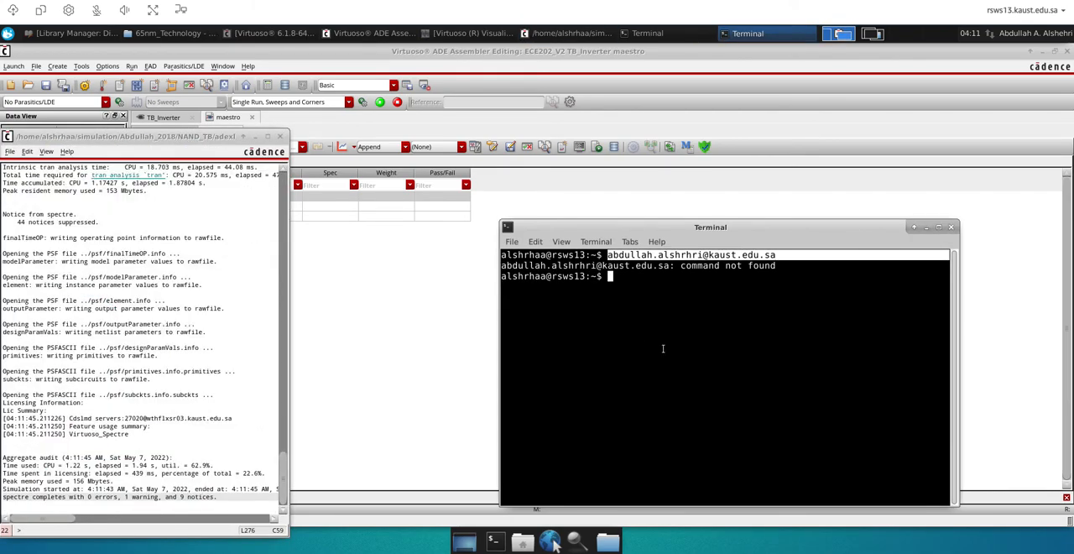
{"action": "left_click", "coordinate": [950, 226]}
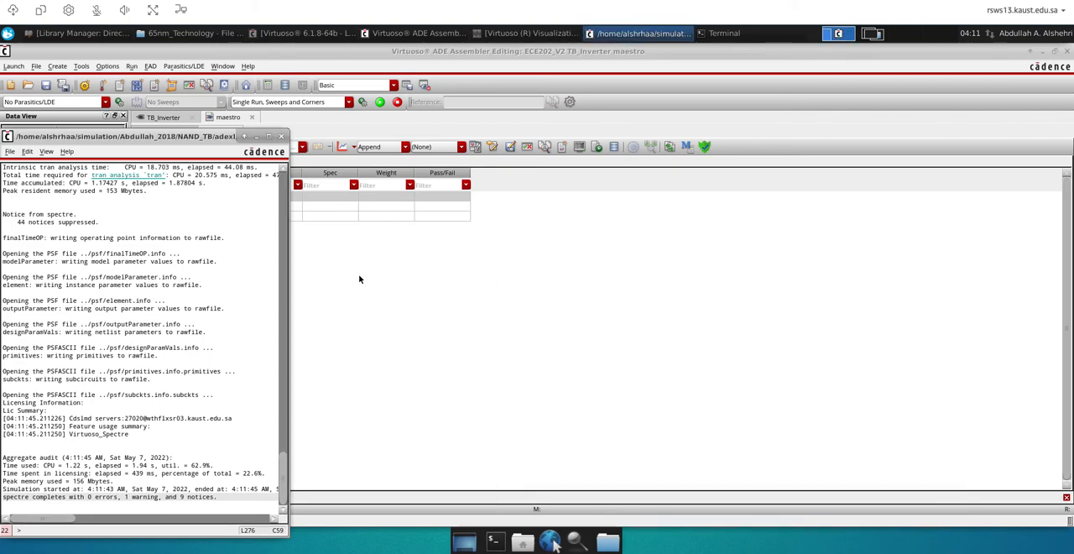
Try the Replace plotting mode in ADE Assembler, looking at the open waveform graph, and set the mode back to Append
{"action": "left_click", "coordinate": [354, 286]}
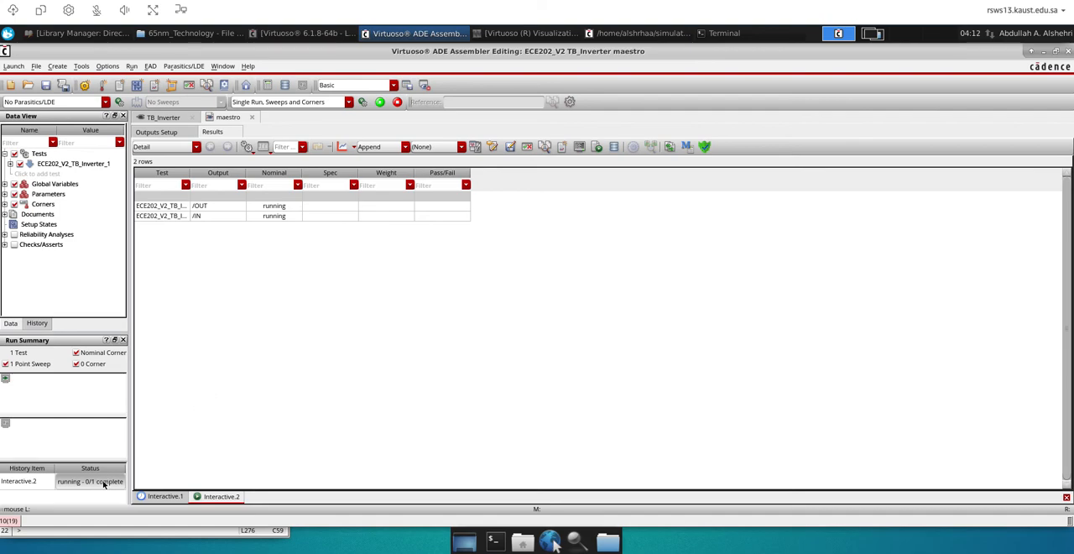
{"action": "left_click", "coordinate": [408, 148]}
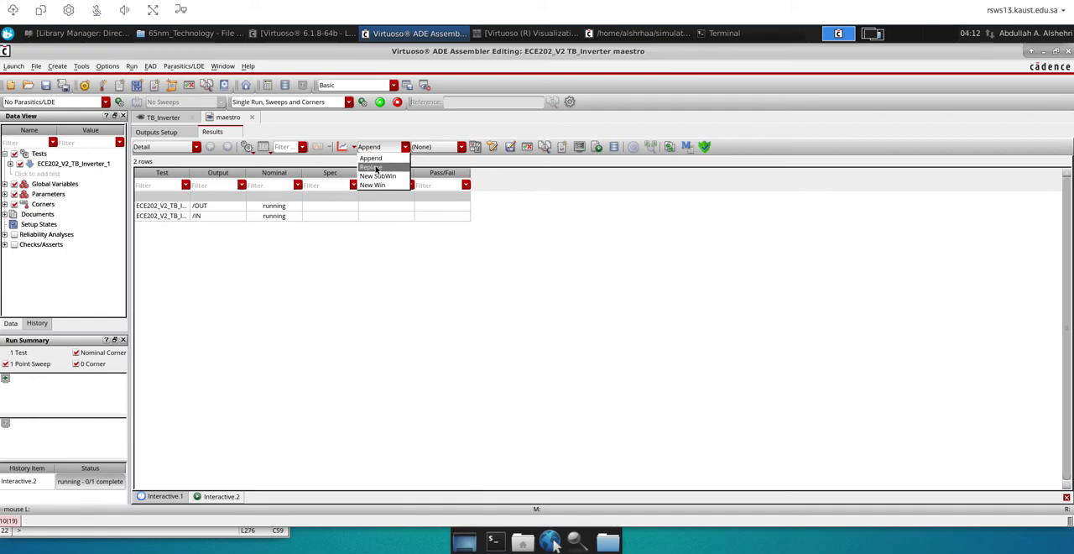
{"action": "left_click", "coordinate": [376, 168]}
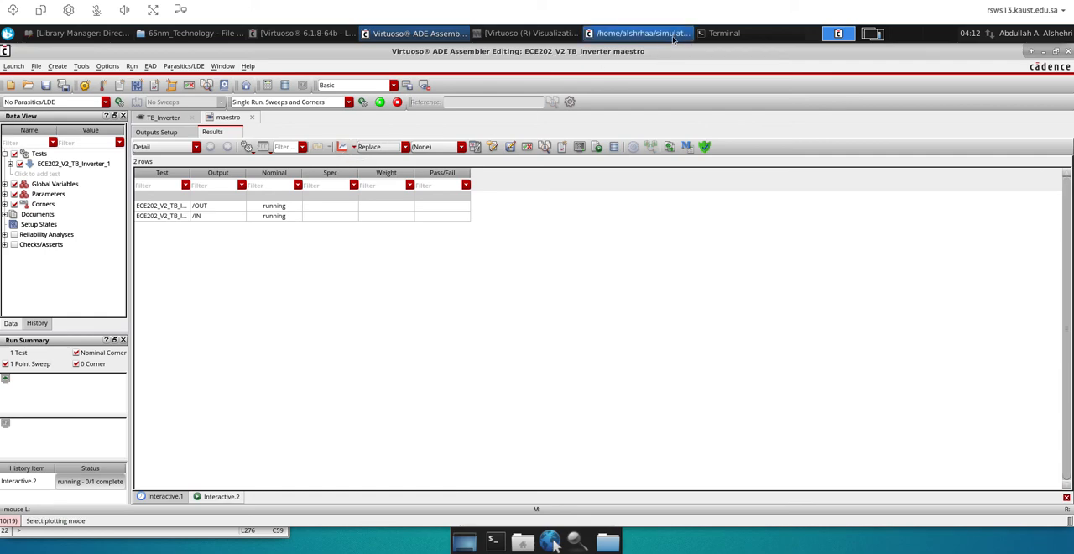
{"action": "left_click", "coordinate": [547, 37]}
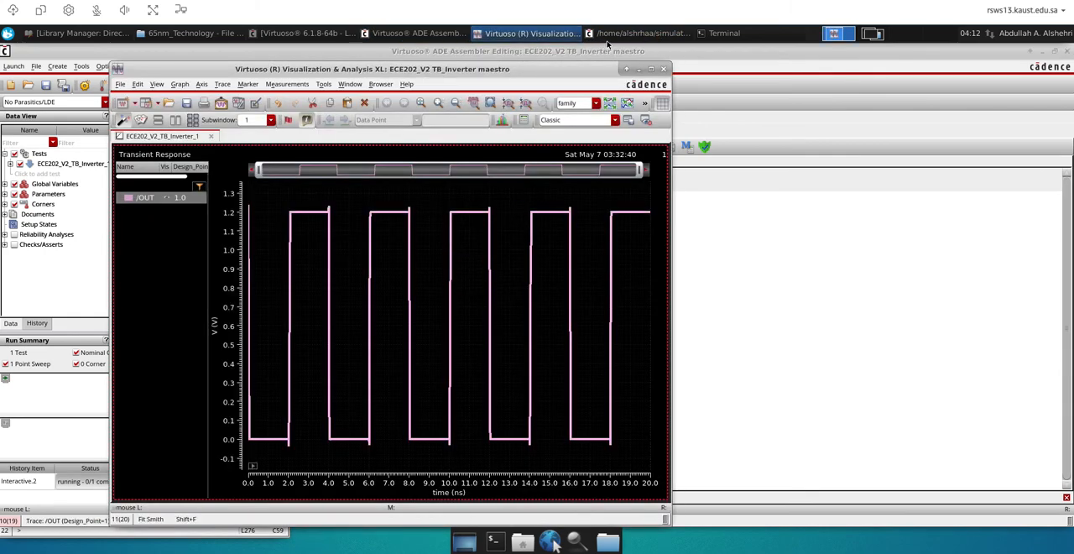
{"action": "left_click", "coordinate": [741, 257]}
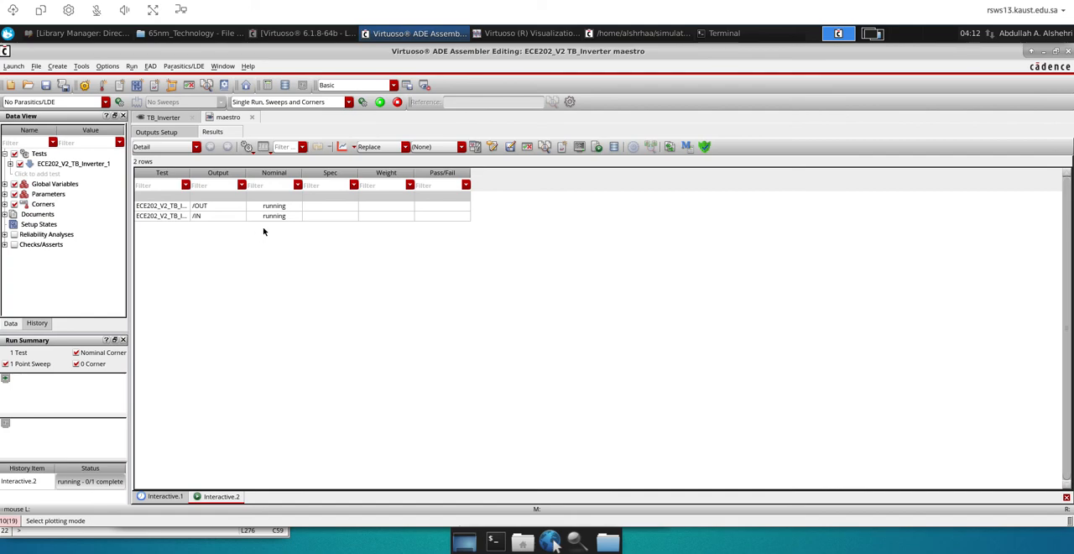
{"action": "left_click", "coordinate": [405, 147]}
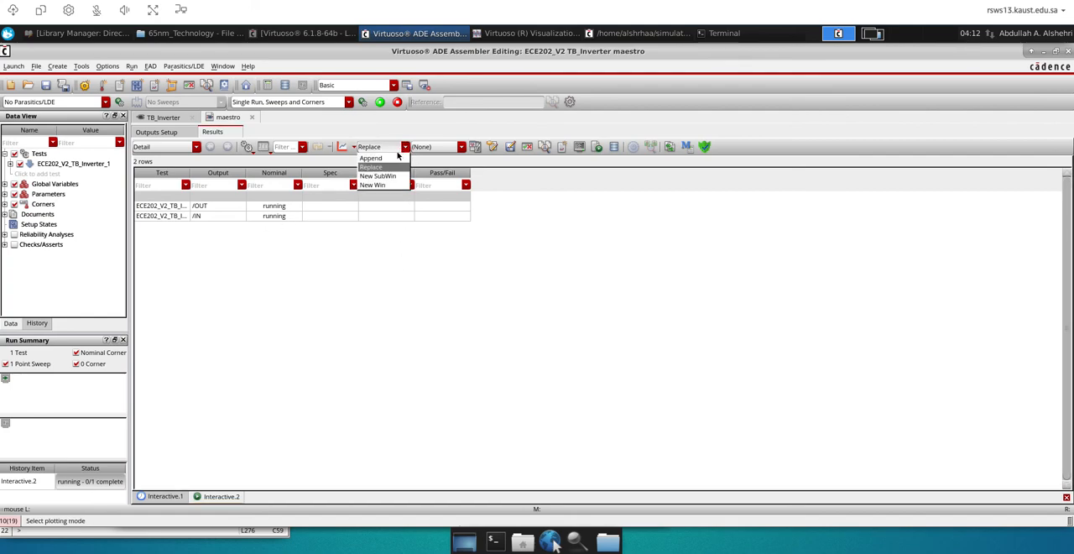
{"action": "left_click", "coordinate": [391, 158]}
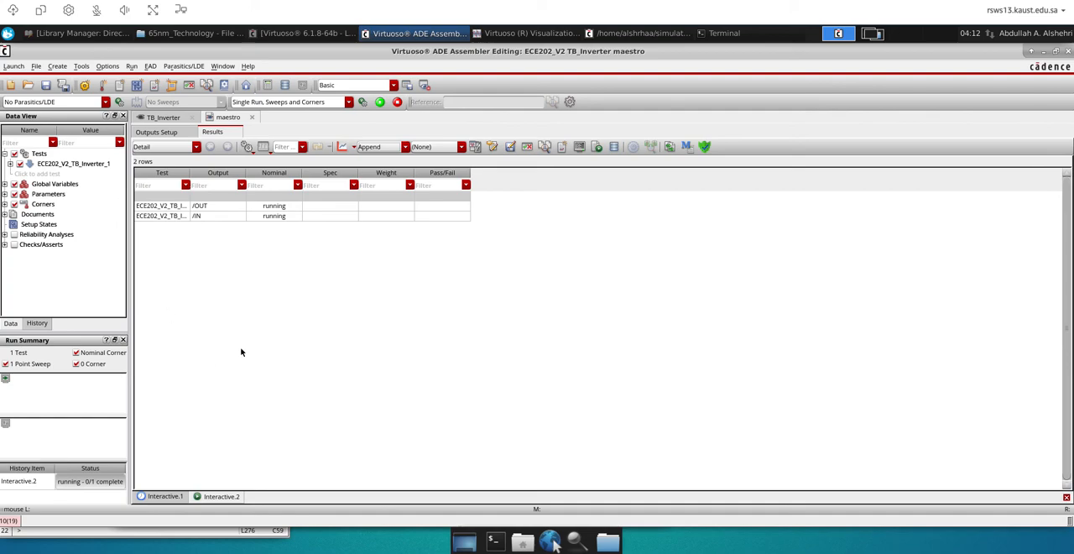
Plot the nominal /OUT result of the Interactive.2 run, appended to the earlier schematic waveform
{"action": "left_click", "coordinate": [96, 481]}
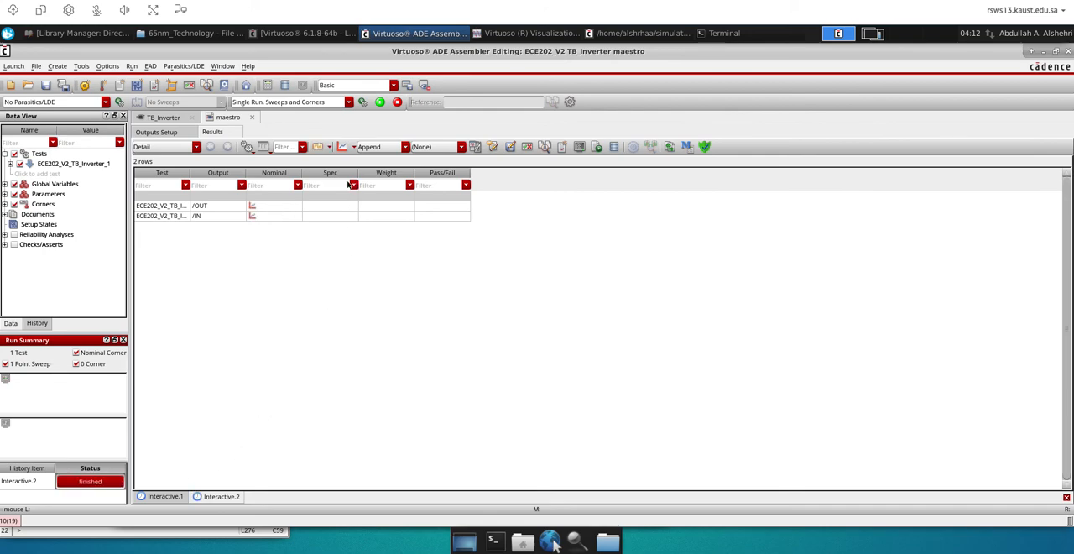
{"action": "left_click", "coordinate": [252, 206]}
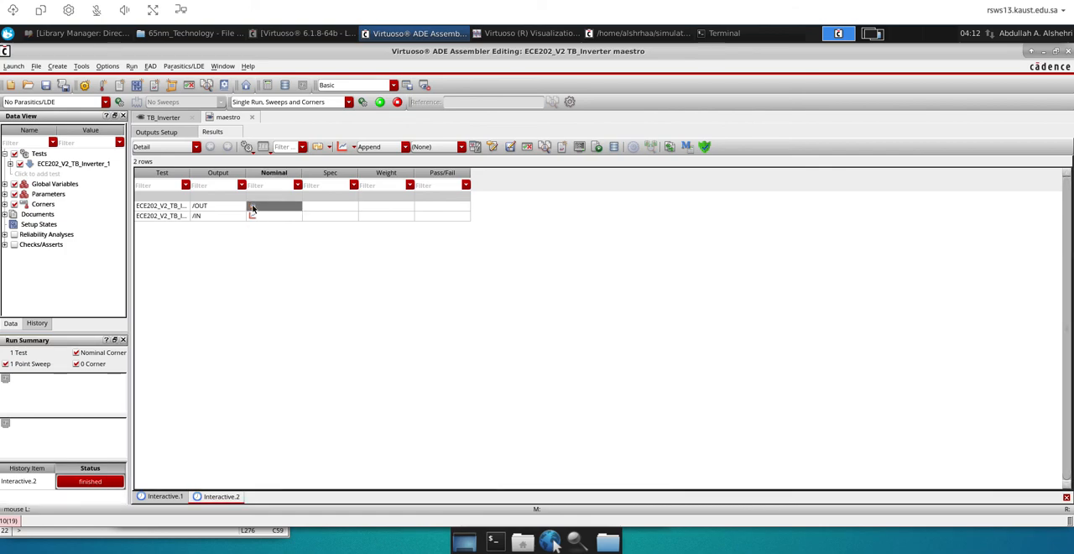
{"action": "left_click", "coordinate": [318, 305]}
{"action": "left_click", "coordinate": [252, 207]}
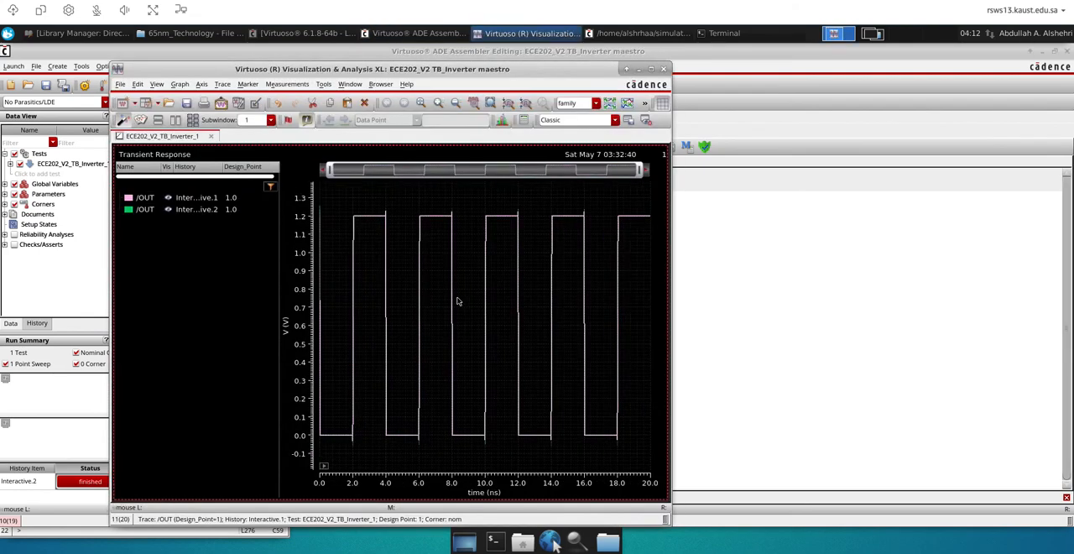
Give the Interactive.2 /OUT trace a solid line style and a thin line width
{"action": "left_click", "coordinate": [147, 209]}
{"action": "right_click", "coordinate": [152, 211]}
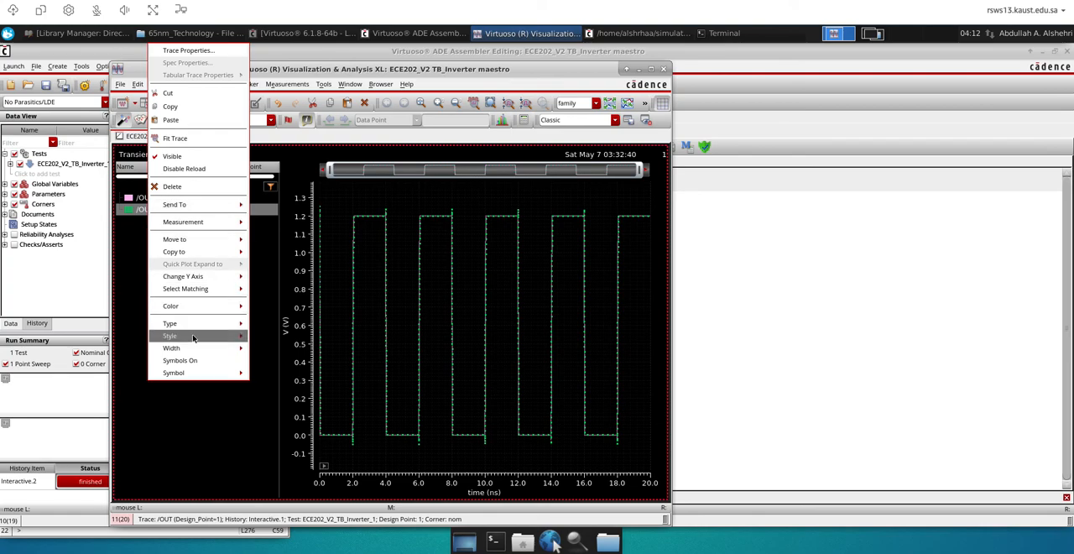
{"action": "mouse_move", "coordinate": [195, 338]}
{"action": "left_click", "coordinate": [275, 342]}
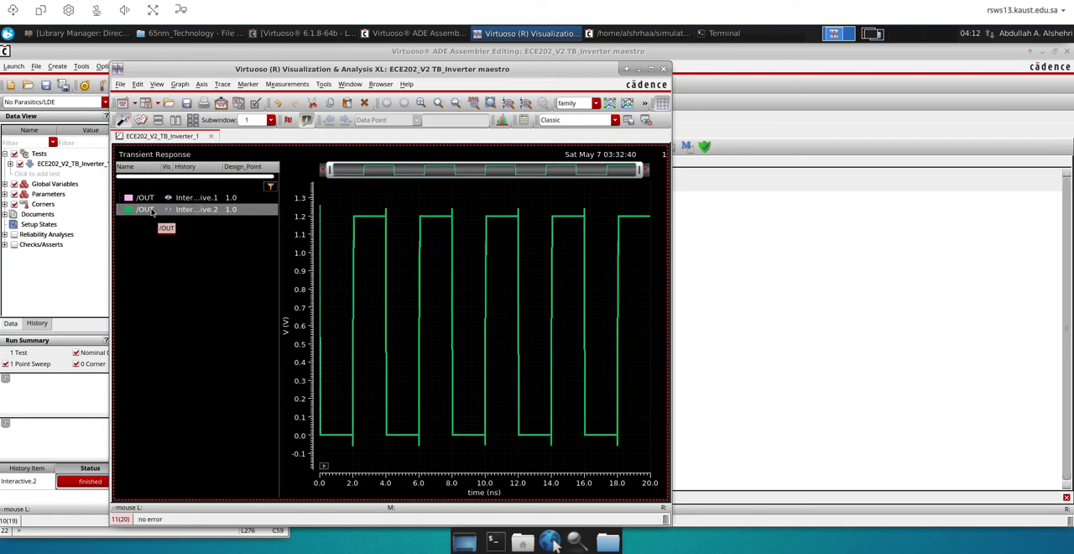
{"action": "right_click", "coordinate": [157, 211]}
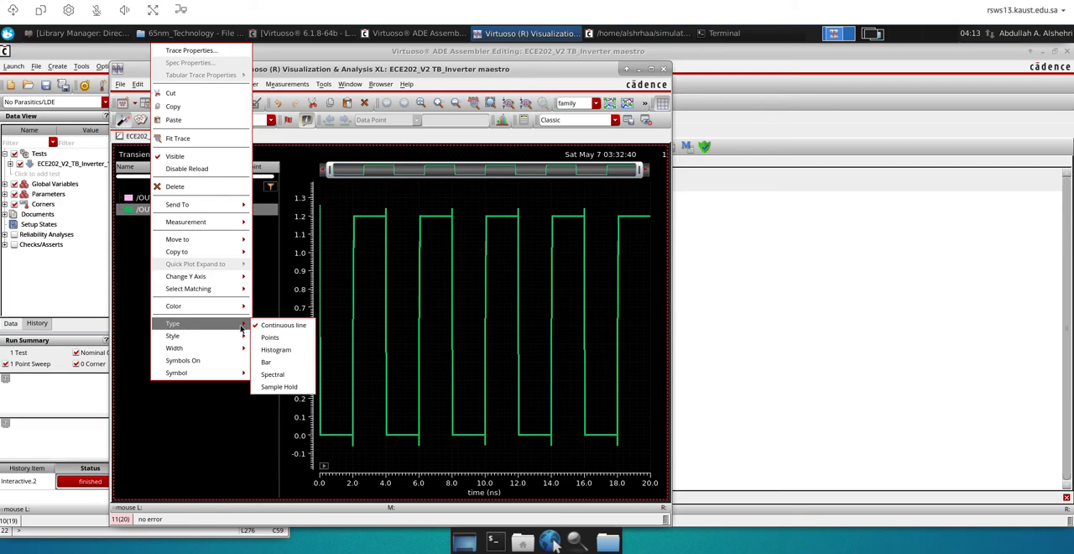
{"action": "mouse_move", "coordinate": [219, 348]}
{"action": "left_click", "coordinate": [265, 351]}
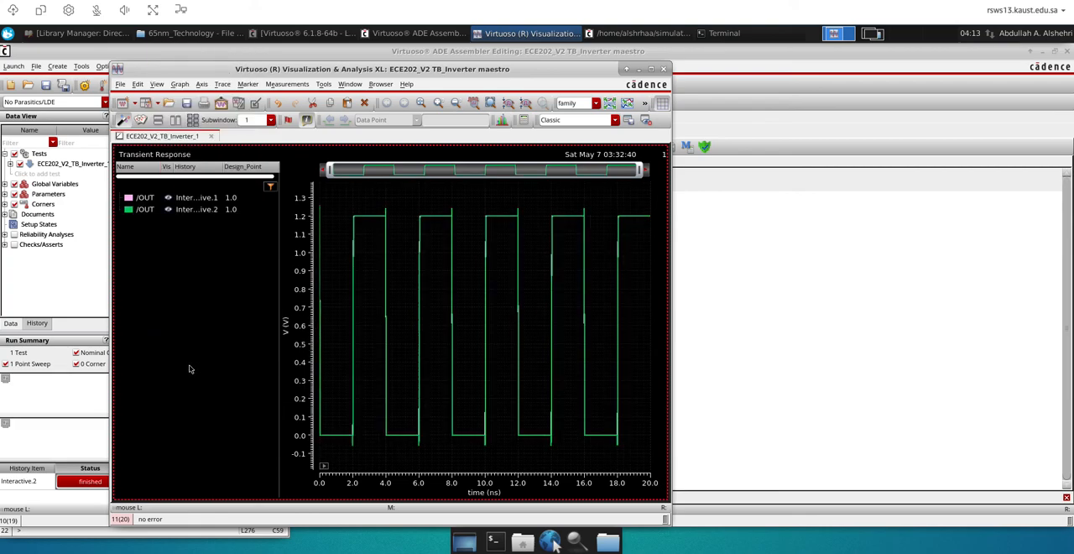
Place markers A and B on the Interactive.1 and Interactive.2 /OUT traces at about 0.7 V on the 6 ns rising edge, moving the delta label aside
{"action": "left_click", "coordinate": [650, 69]}
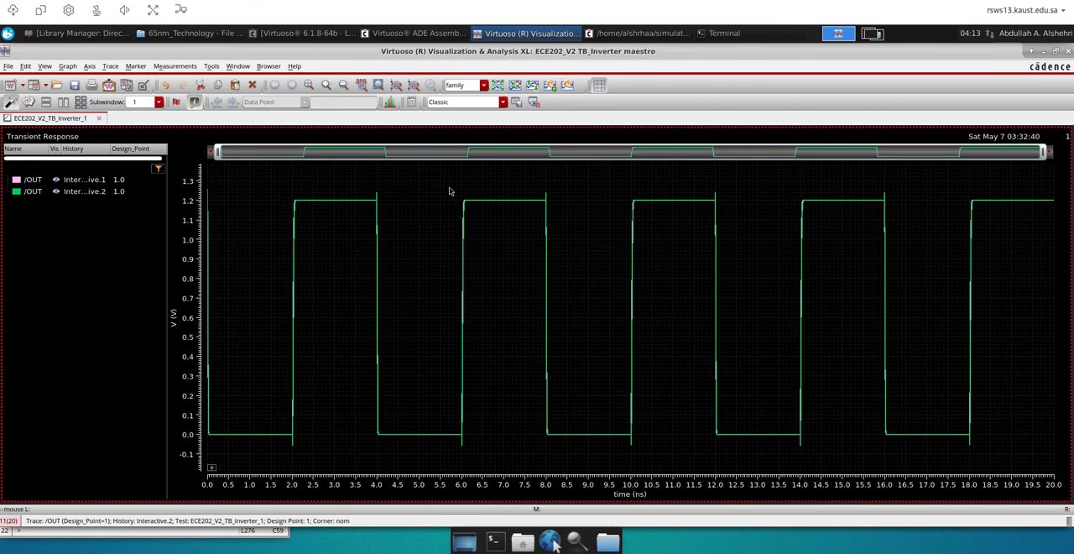
{"action": "right_click_drag", "start_coordinate": [441, 166], "coordinate": [502, 508]}
{"action": "mouse_move", "coordinate": [474, 171]}
{"action": "right_mouse_down"}
{"action": "mouse_move", "coordinate": [575, 455]}
{"action": "mouse_move", "coordinate": [578, 504]}
{"action": "right_mouse_up"}
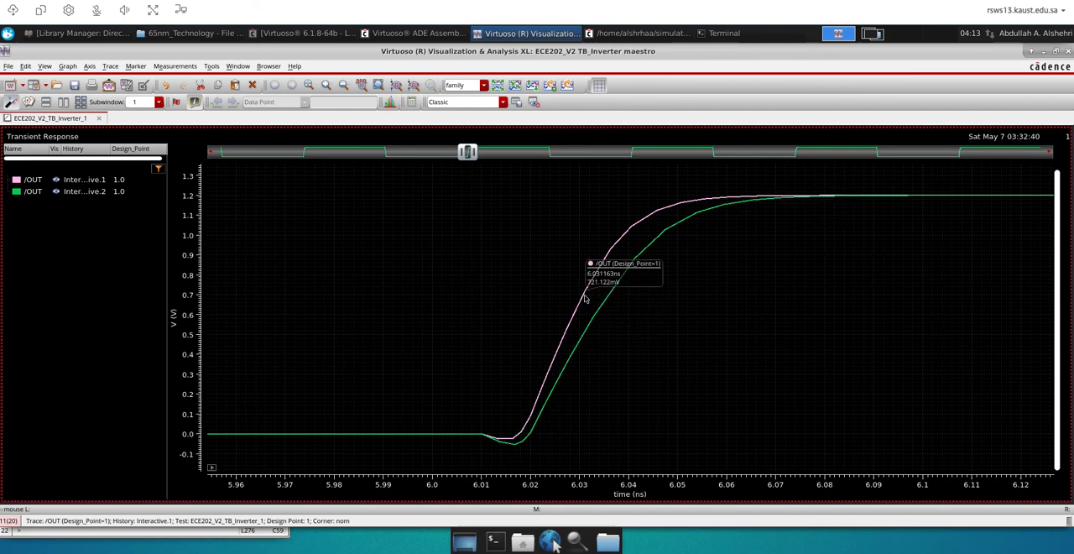
{"action": "key", "text": "a"}
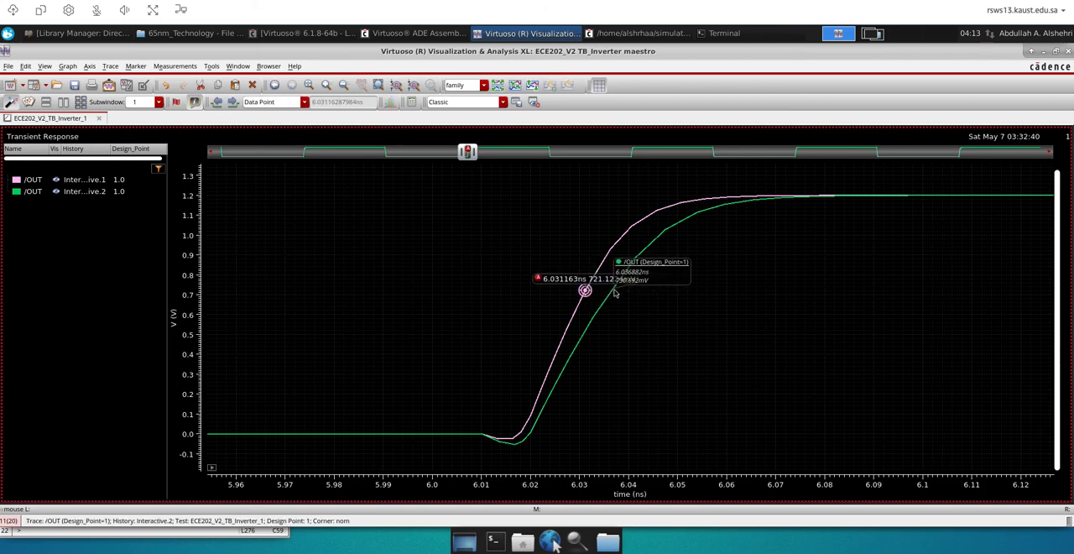
{"action": "key", "text": "b"}
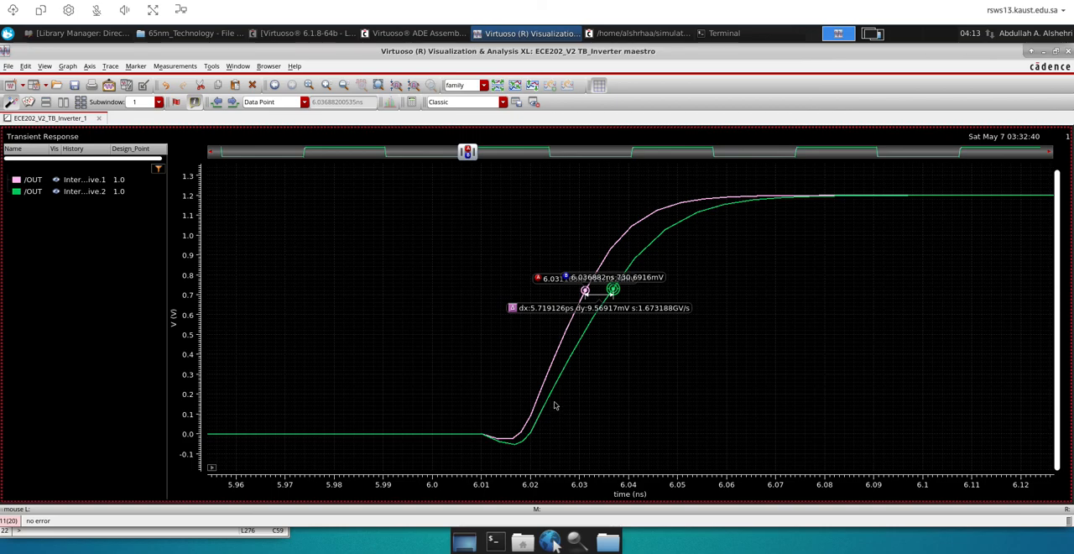
{"action": "left_click_drag", "start_coordinate": [551, 311], "coordinate": [663, 370]}
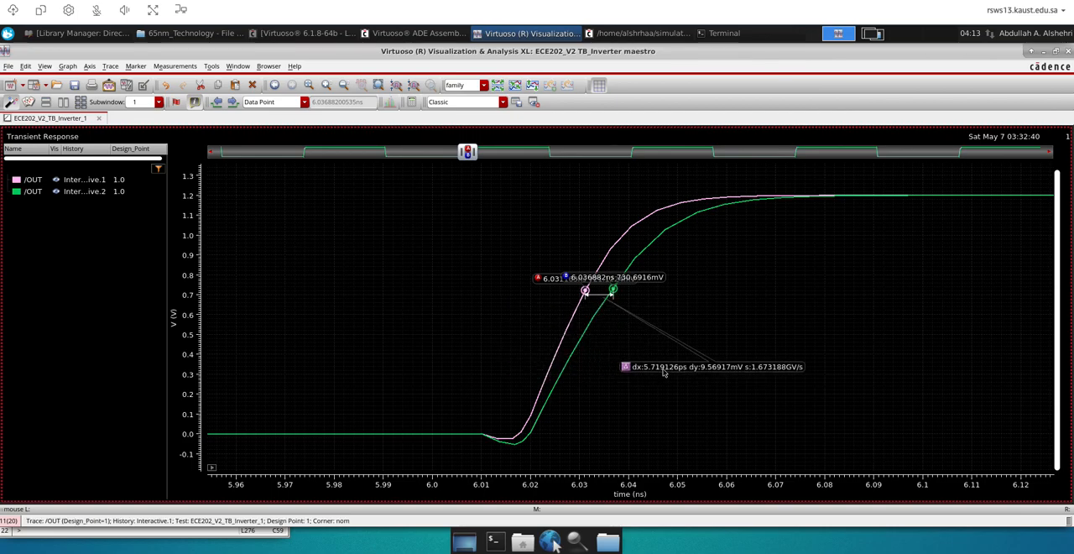